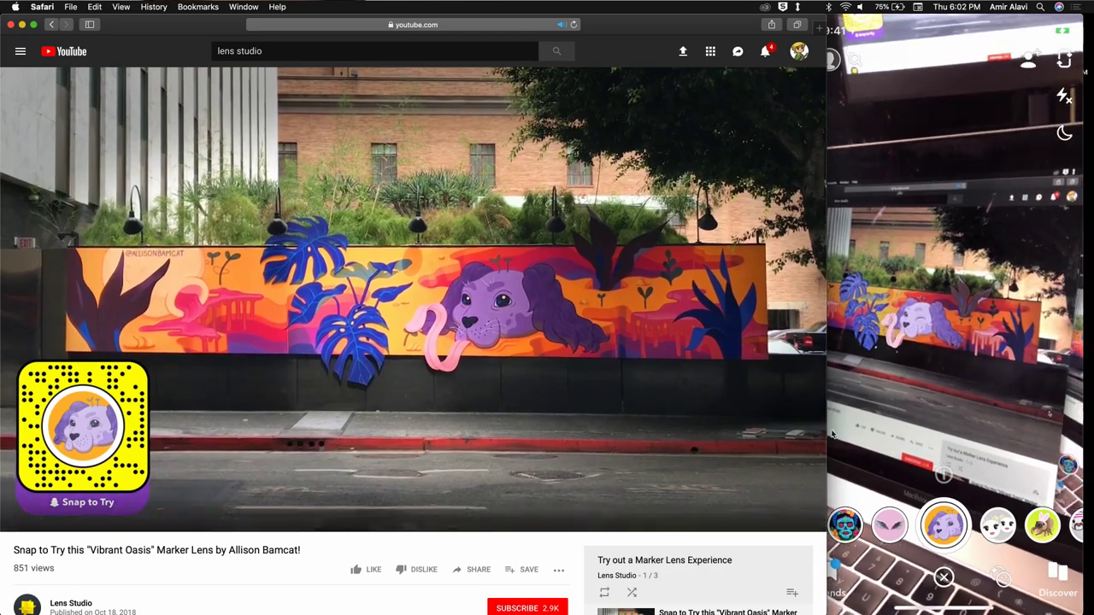
# Step: Return to the "Try out a Marker Lens Experience" playlist and open the "Viva la Frida" Marker Lens video
pyautogui.click(1003, 444)
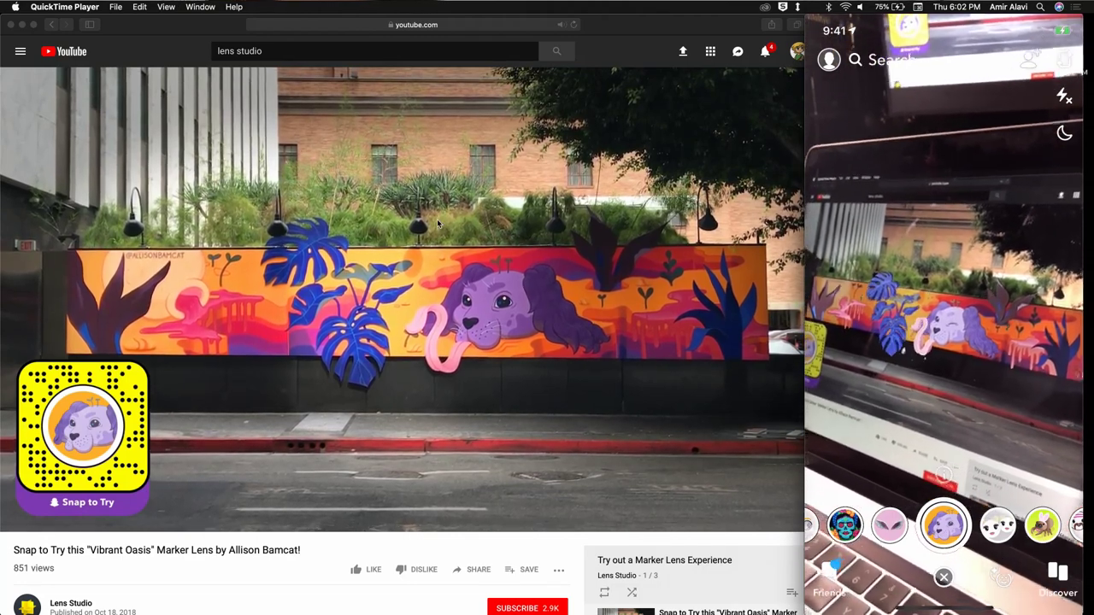
pyautogui.click(50, 27)
pyautogui.click(51, 26)
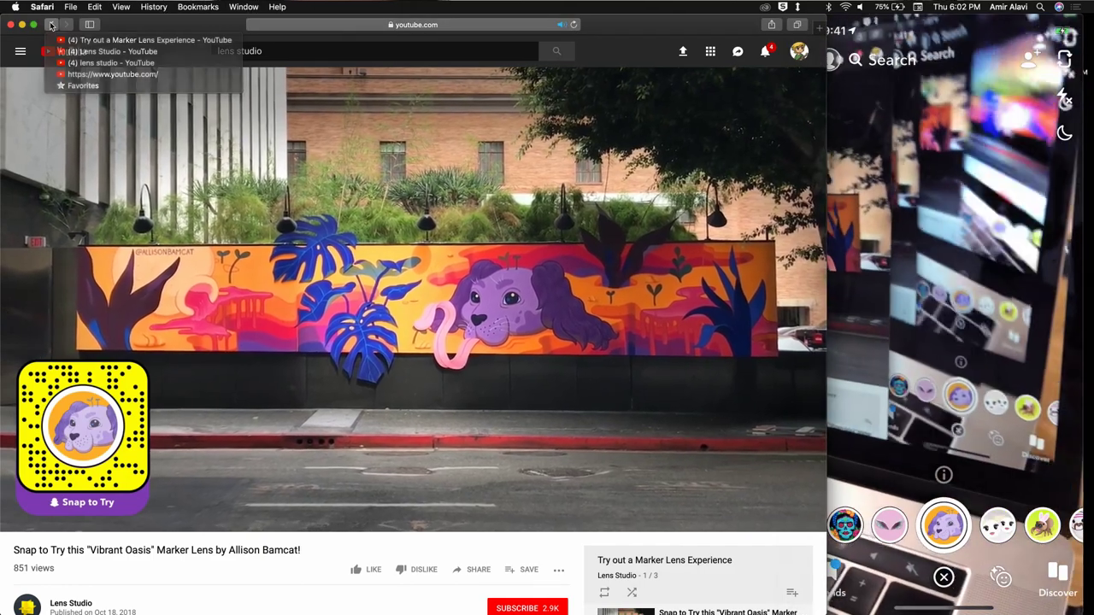
pyautogui.click(128, 33)
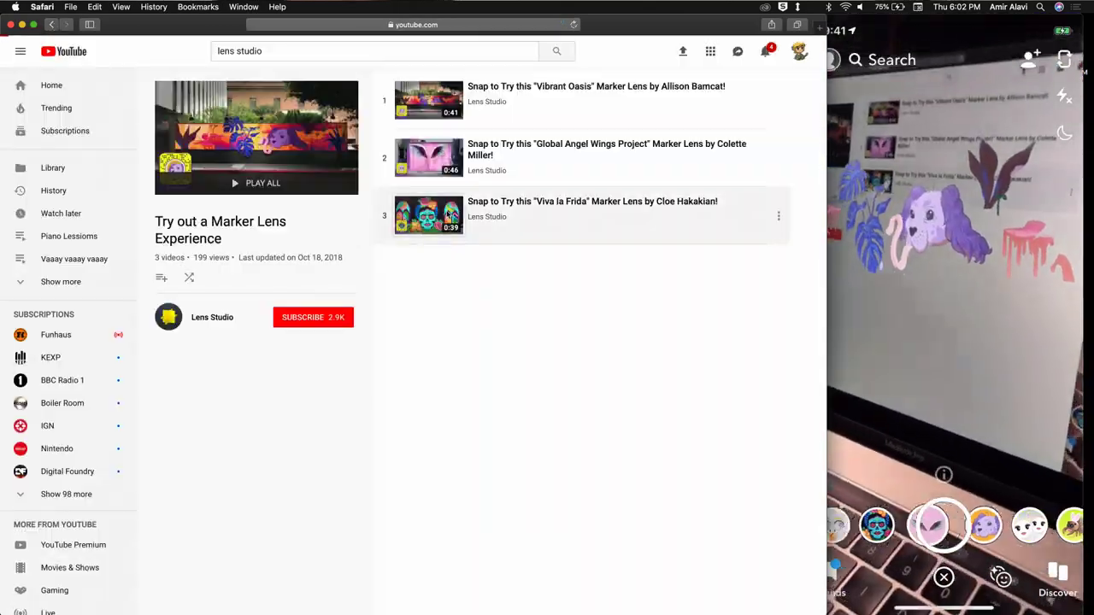
pyautogui.click(446, 214)
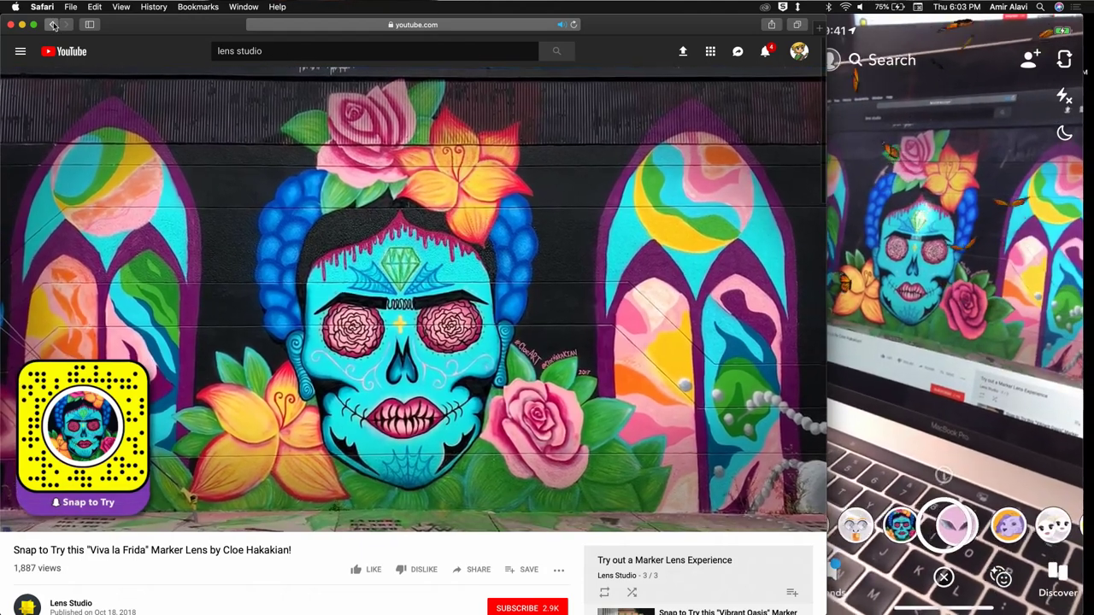
# Step: Open the "Global Angel Wings Project" Marker Lens video from the playlist and view its mural for the marker demo
pyautogui.click(665, 560)
pyautogui.click(434, 149)
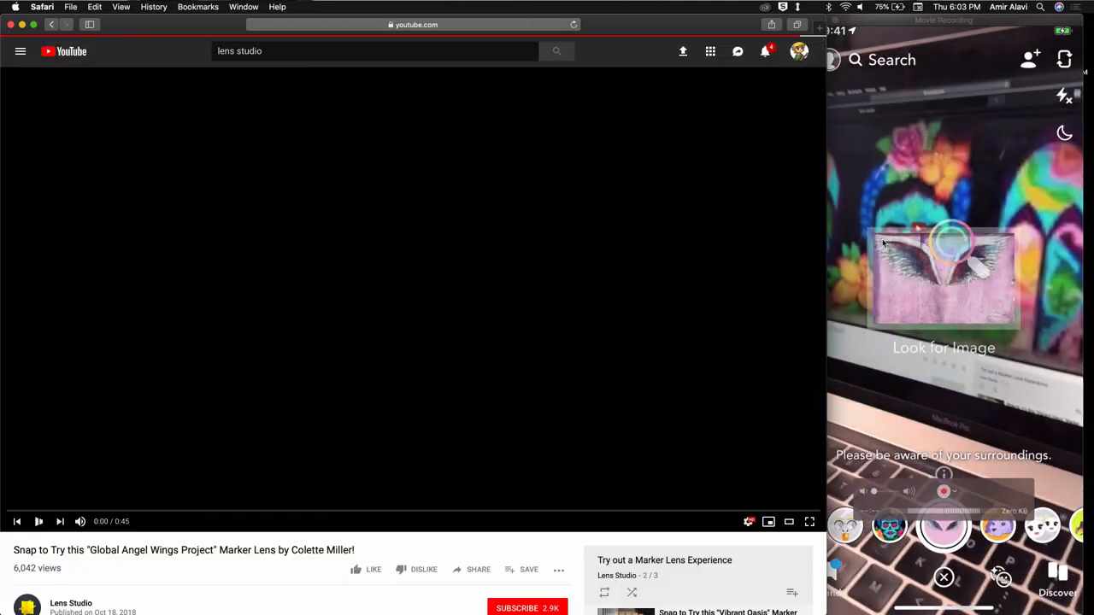
pyautogui.click(898, 334)
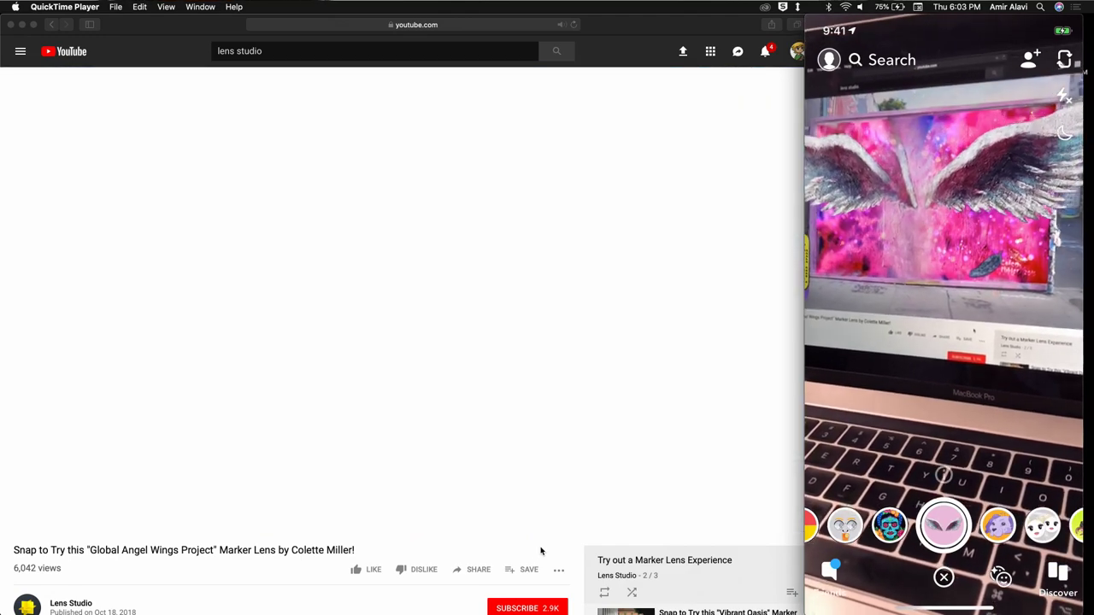
pyautogui.click(439, 448)
pyautogui.click(479, 442)
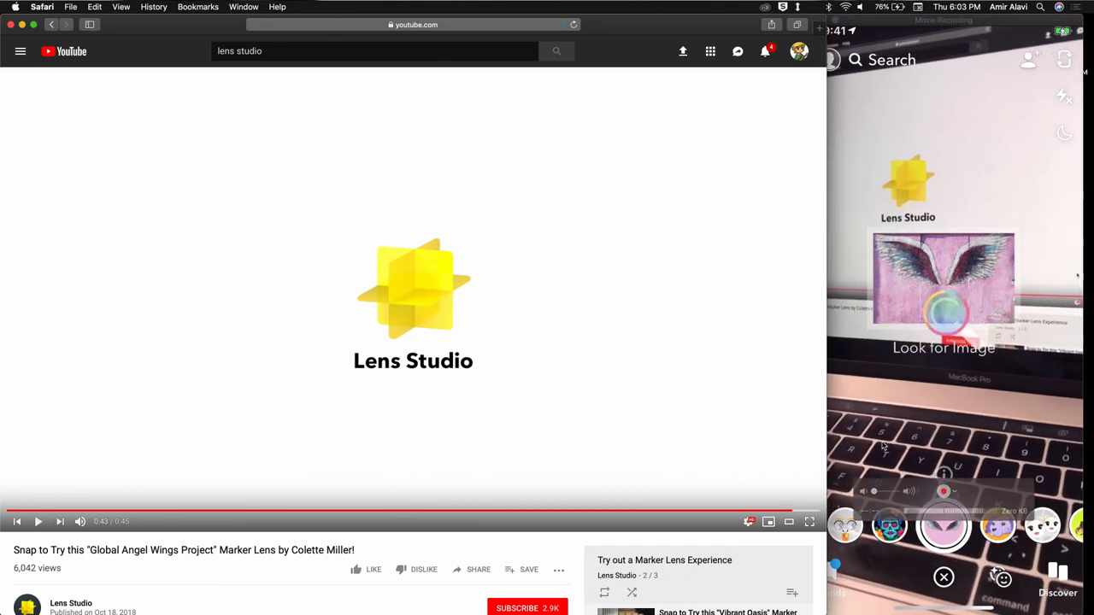
pyautogui.moveTo(889, 446)
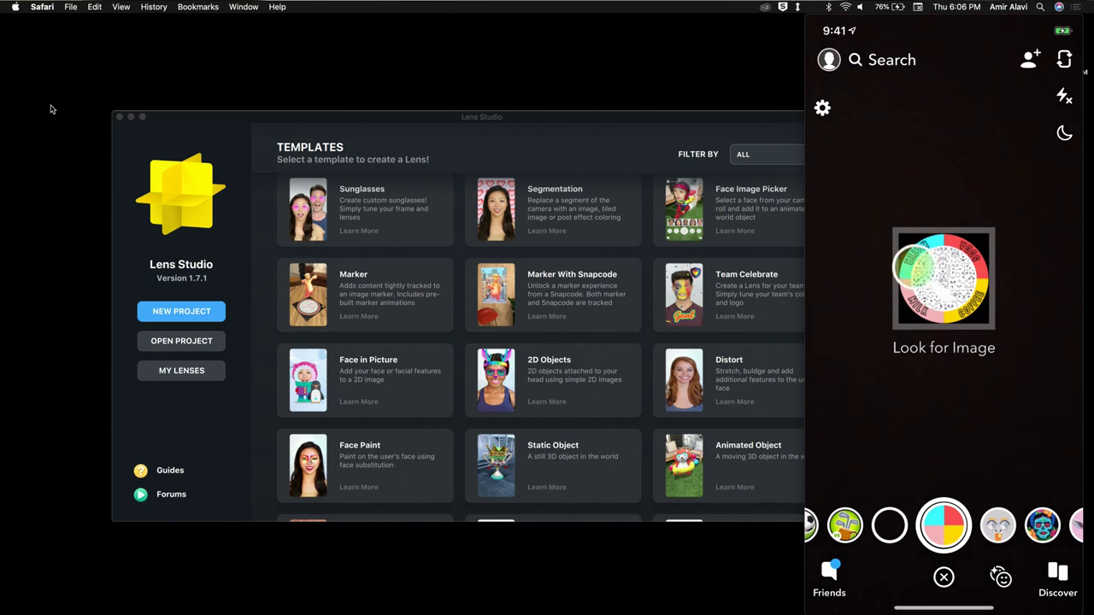
# Step: Switch to Lens Studio, create a project from the Marker template and delete the Mark The Monster object
pyautogui.click(428, 139)
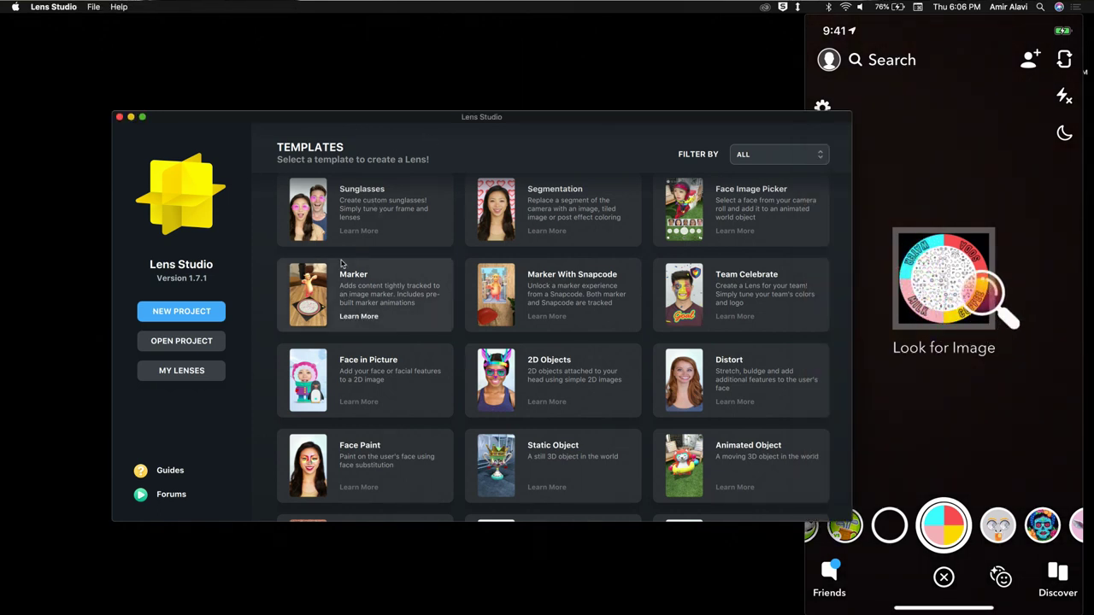
pyautogui.click(392, 293)
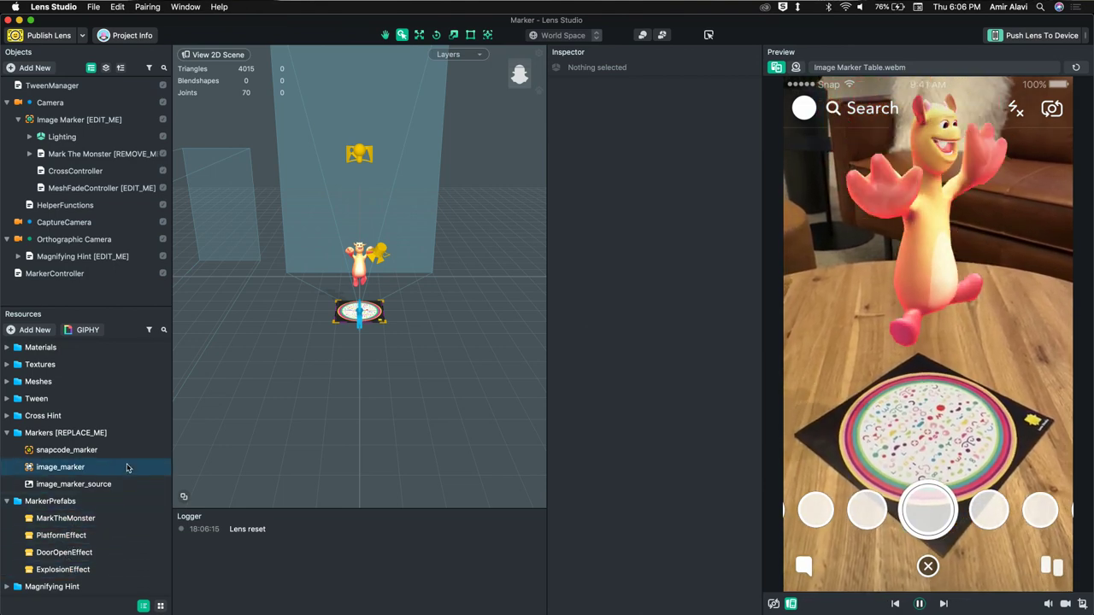
pyautogui.click(96, 157)
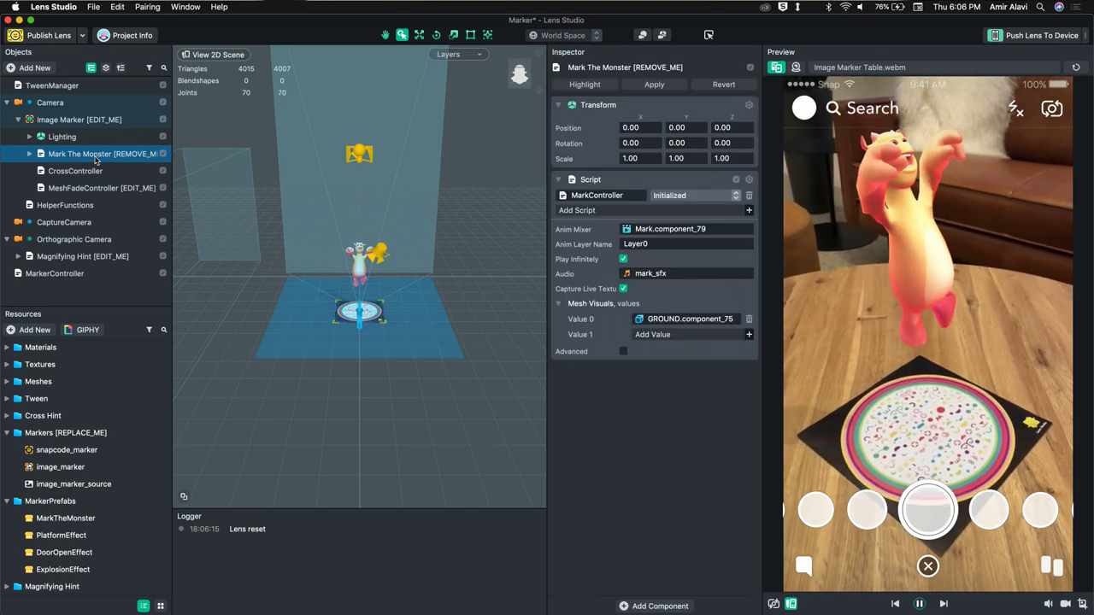
pyautogui.press('Delete')
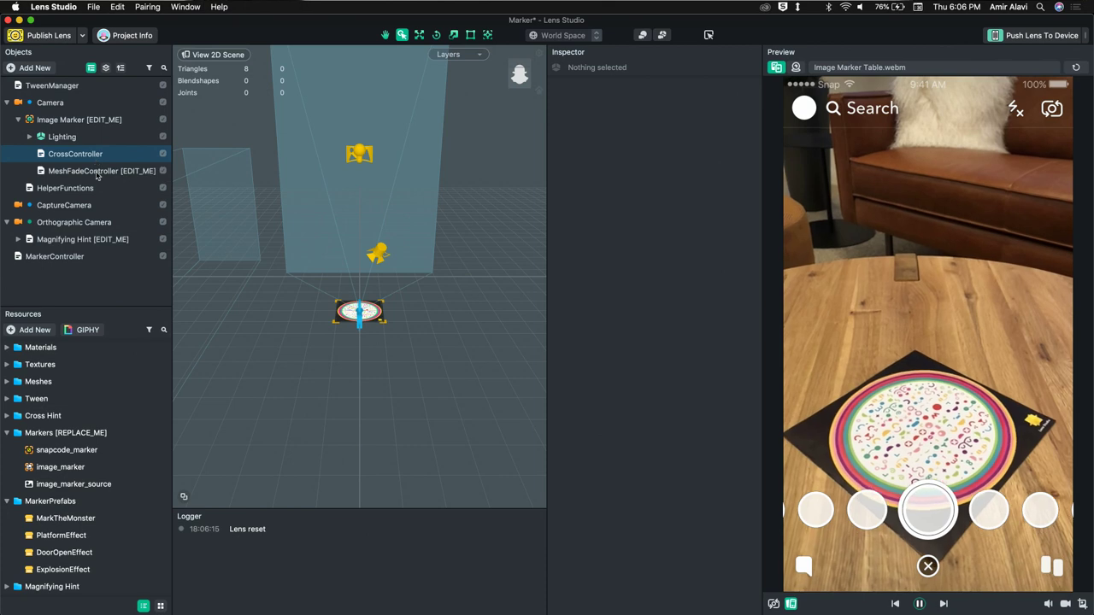
# Step: Add the PlatformEffect prefab as a child of the Image Marker and restart the lens preview
pyautogui.click(69, 536)
pyautogui.moveTo(68, 538)
pyautogui.mouseDown()
pyautogui.moveTo(69, 123)
pyautogui.moveTo(81, 121)
pyautogui.mouseUp()
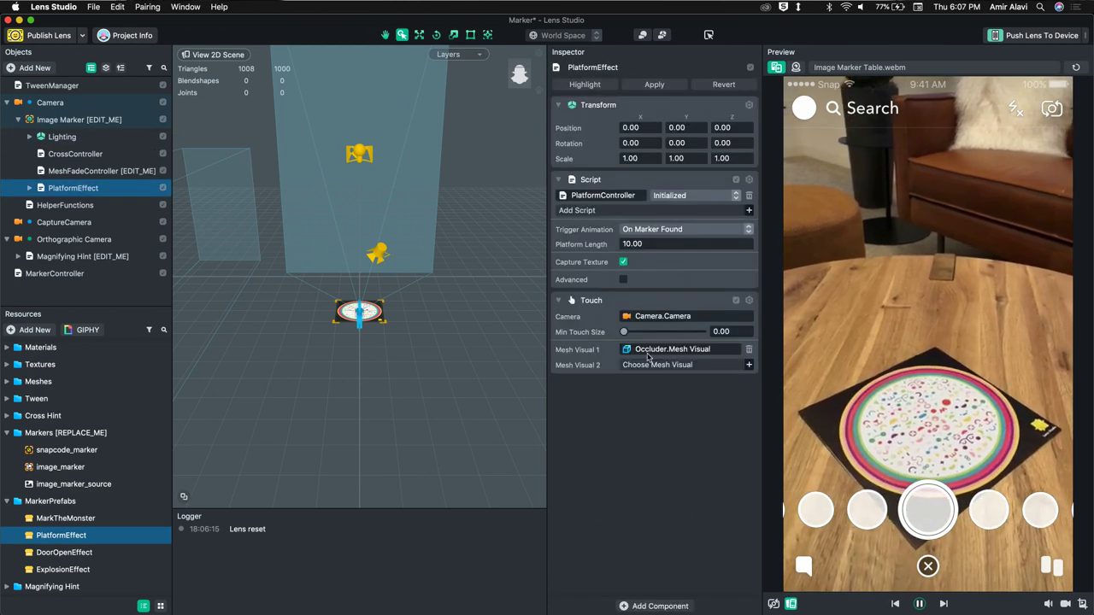
pyautogui.click(1077, 67)
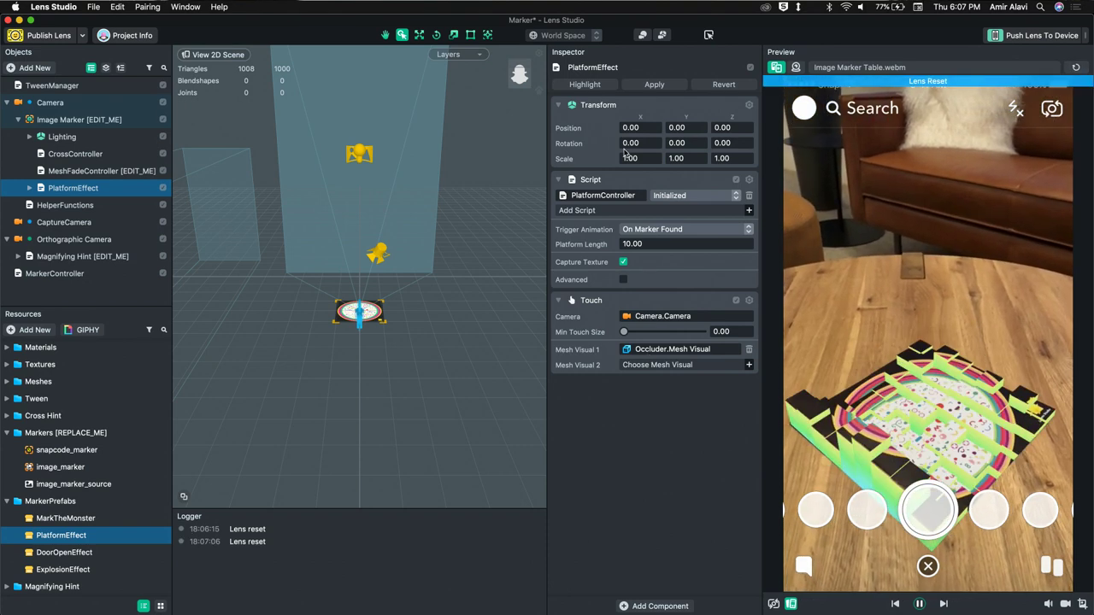
# Step: Delete the PlatformEffect object from under the Image Marker
pyautogui.click(69, 171)
pyautogui.click(70, 189)
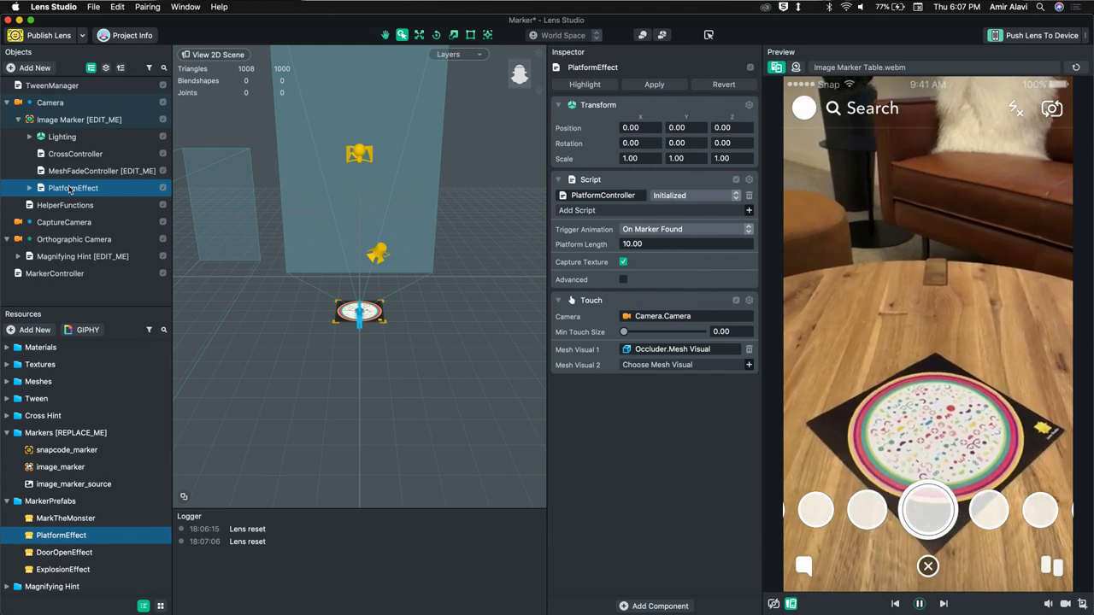
pyautogui.doubleClick(71, 188)
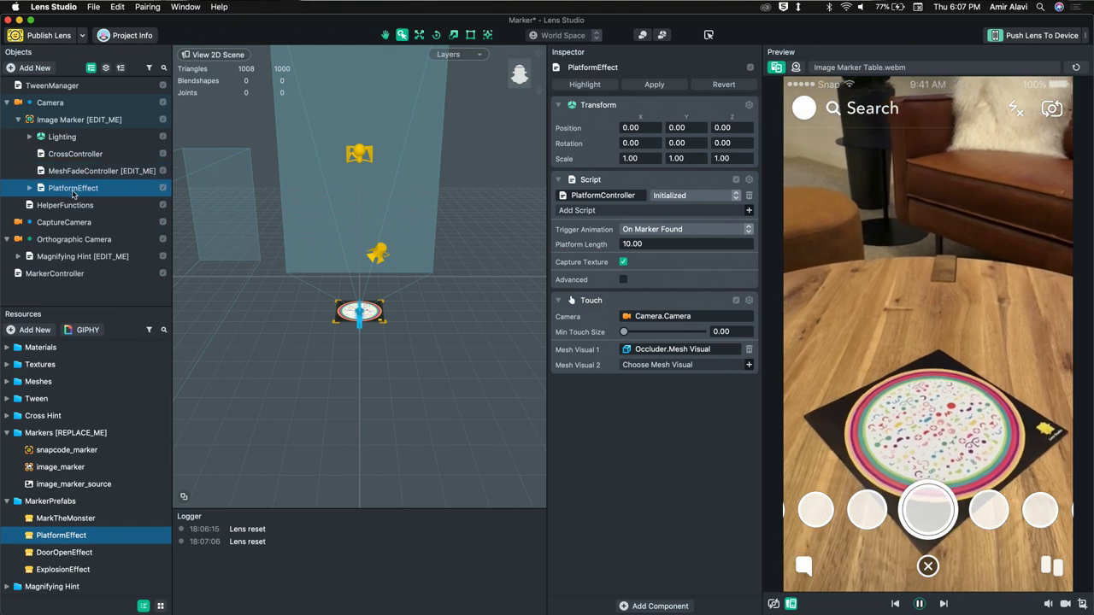
pyautogui.click(83, 171)
pyautogui.click(72, 188)
pyautogui.press('Delete')
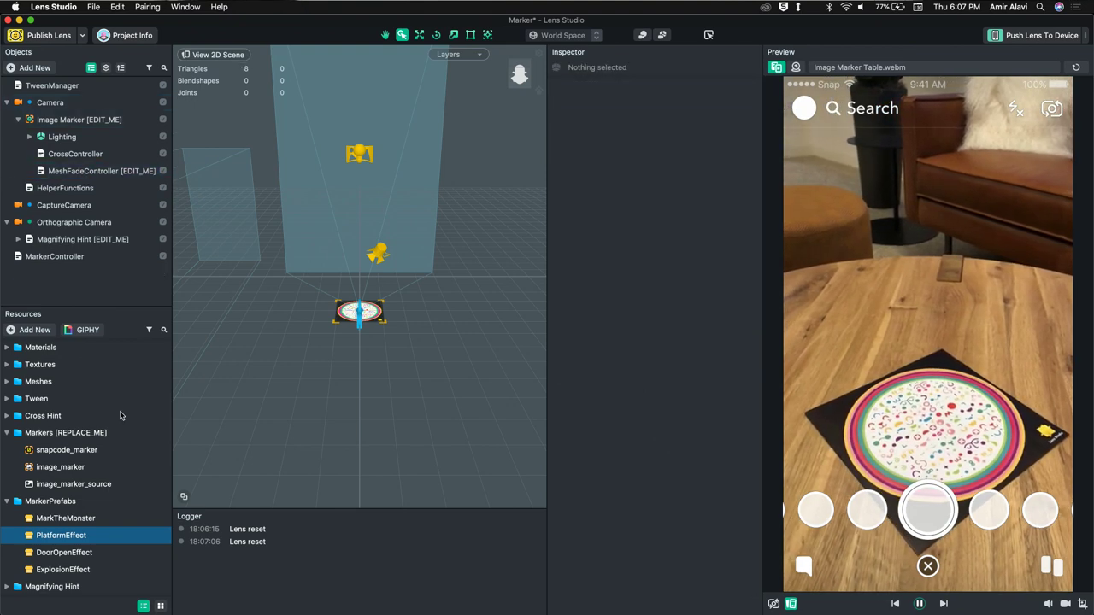
# Step: Add the ExplosionEffect prefab as a child of the Image Marker
pyautogui.click(63, 569)
pyautogui.keyDown('shift'); pyautogui.click(65, 552); pyautogui.keyUp('shift')
pyautogui.moveTo(65, 552)
pyautogui.mouseDown()
pyautogui.moveTo(128, 444)
pyautogui.moveTo(81, 251)
pyautogui.moveTo(74, 122)
pyautogui.mouseUp()
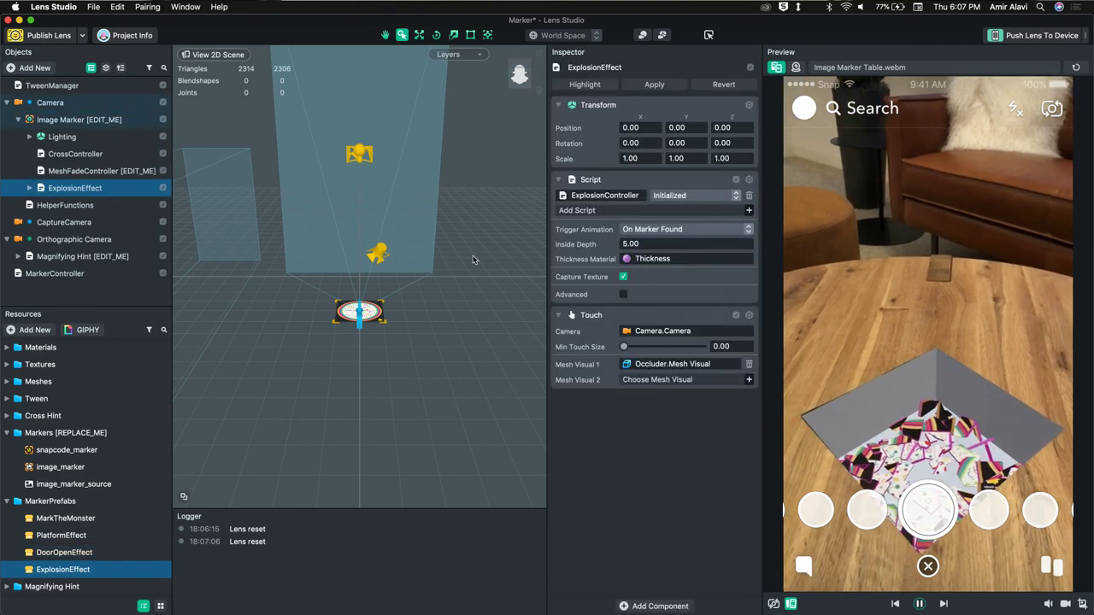
# Step: Preview the explosion on the Image Marker Wall.webm video, then return the preview to Image Marker Table.webm
pyautogui.click(914, 70)
pyautogui.scroll(1, 920, 220)
pyautogui.click(934, 169)
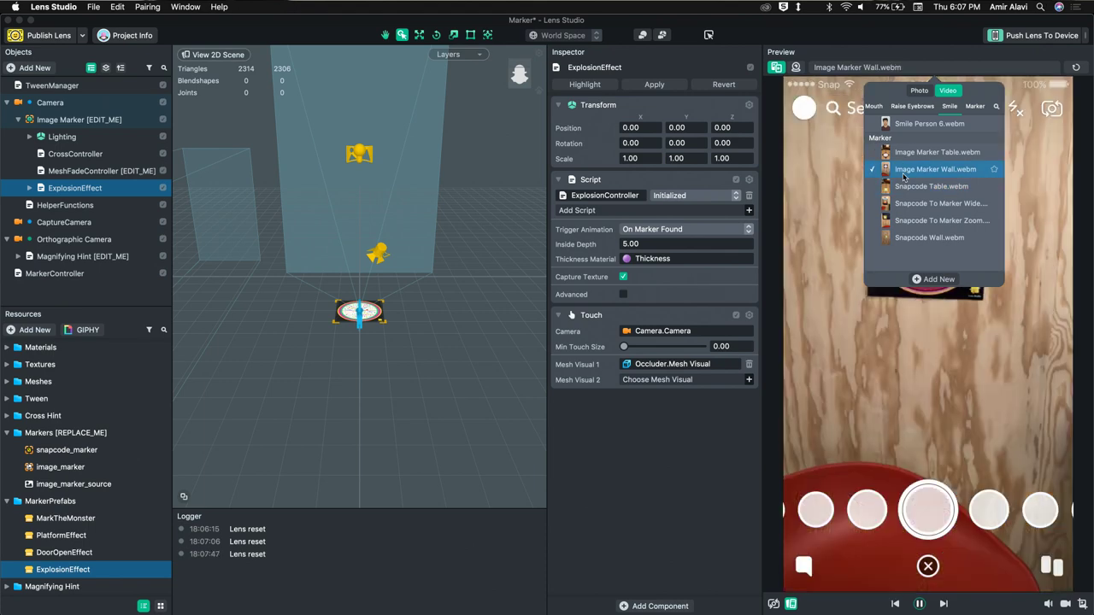
pyautogui.click(901, 357)
pyautogui.click(916, 68)
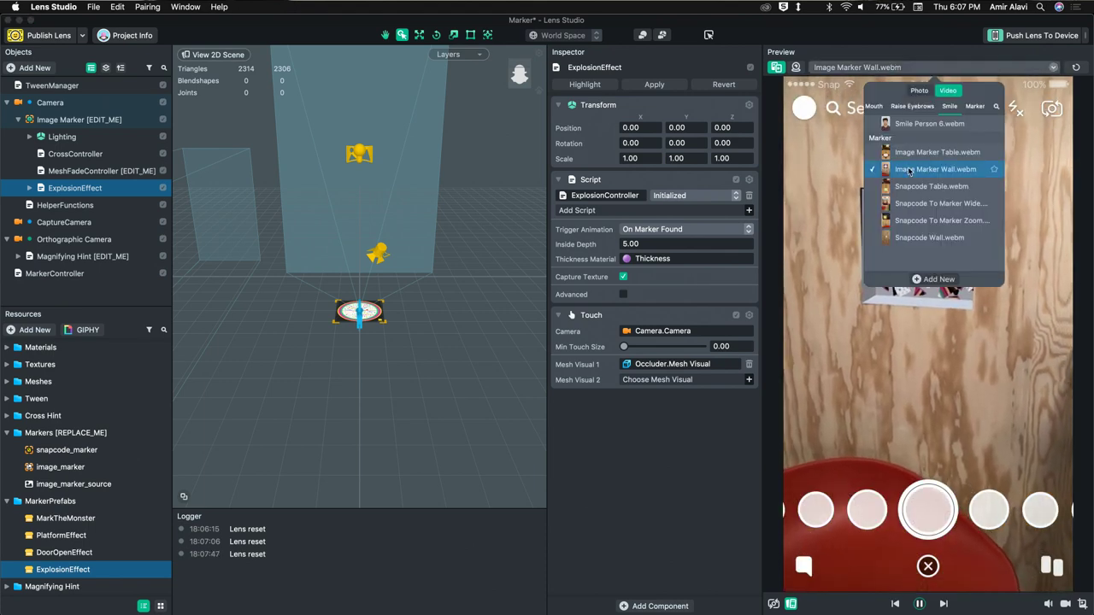
pyautogui.click(931, 152)
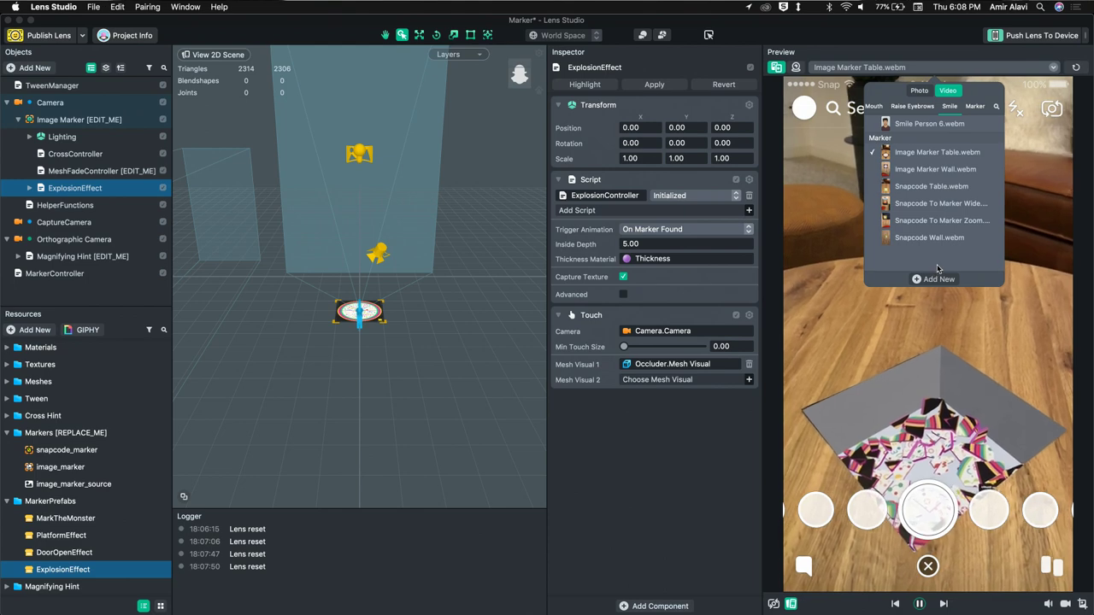
pyautogui.click(875, 296)
# Step: Delete the ExplosionEffect object from under the Image Marker
pyautogui.click(81, 257)
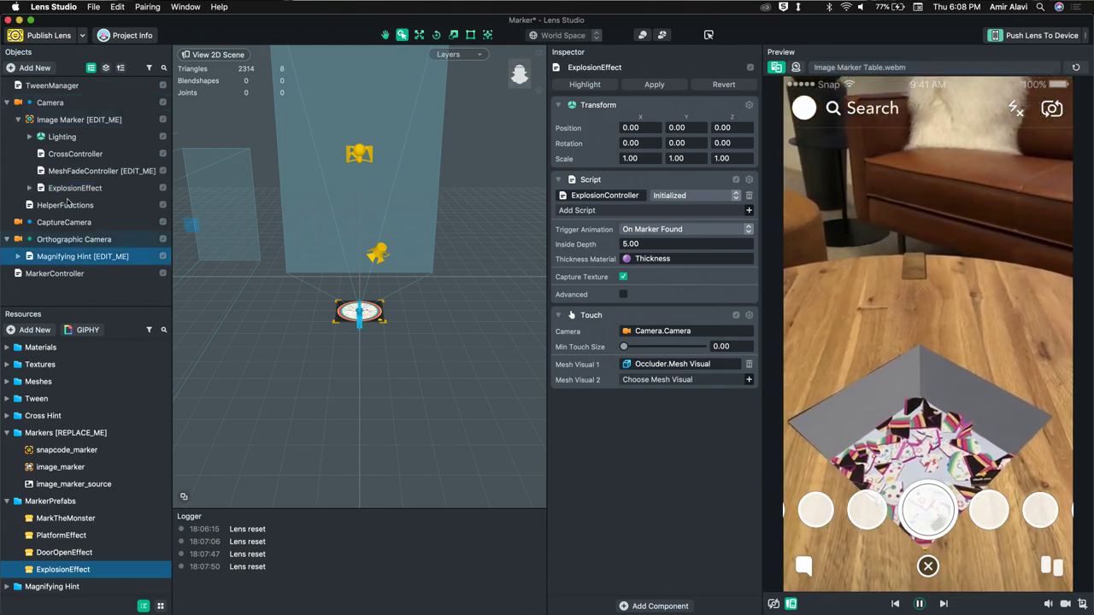
pyautogui.click(69, 189)
pyautogui.press('Delete')
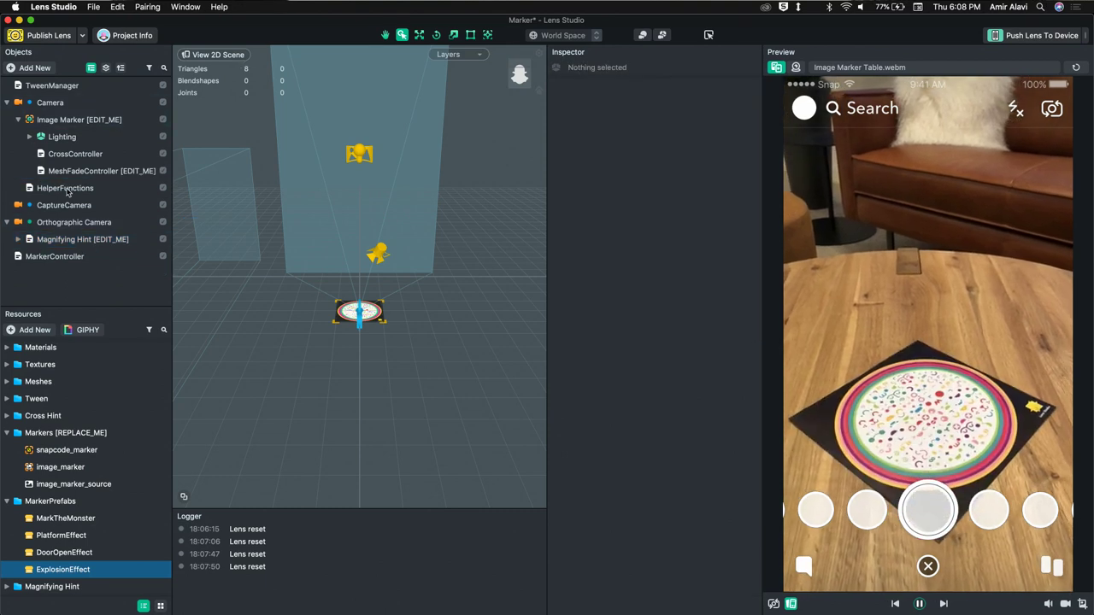
# Step: Collapse the Markers and MarkerPrefabs folders and import Drinks.fbx from the Stream5/FBX folder with the default FBX import options
pyautogui.click(7, 433)
pyautogui.click(6, 450)
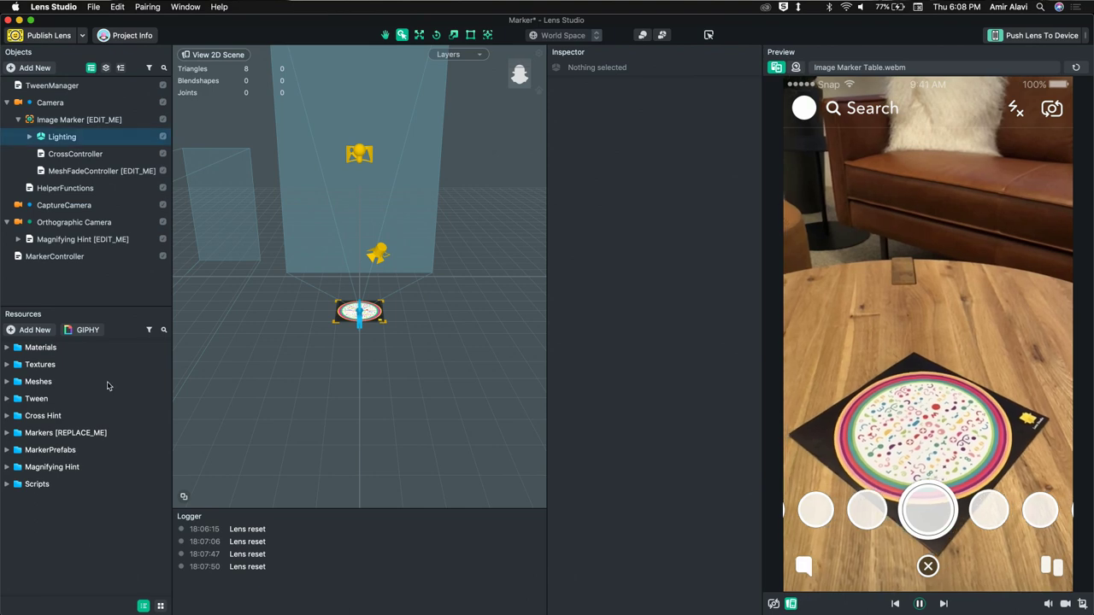
pyautogui.click(34, 330)
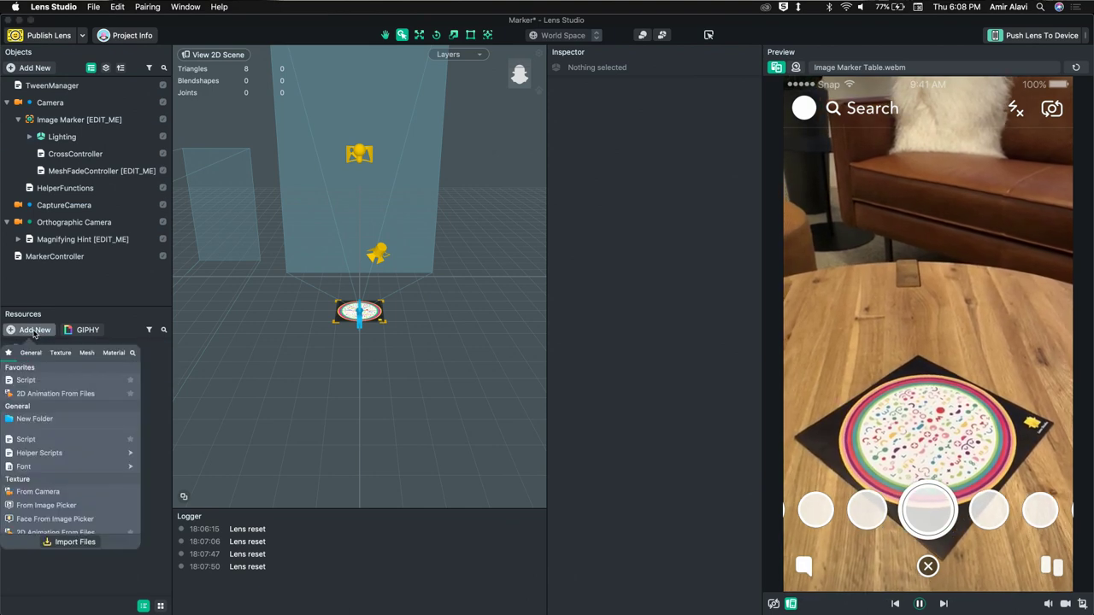
pyautogui.click(75, 542)
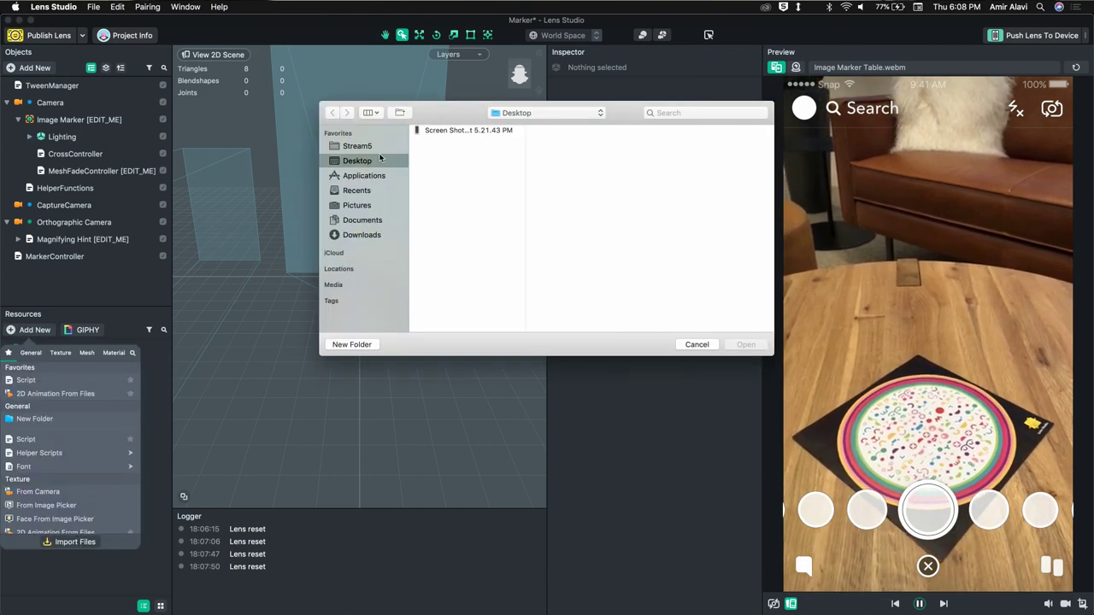
pyautogui.click(357, 146)
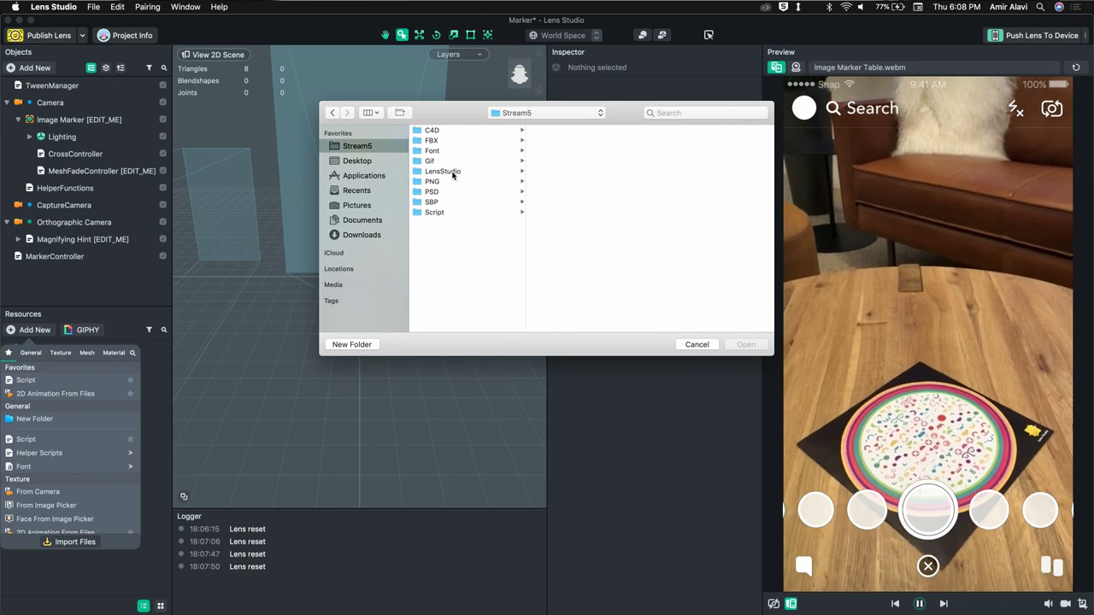
pyautogui.click(431, 140)
pyautogui.click(553, 130)
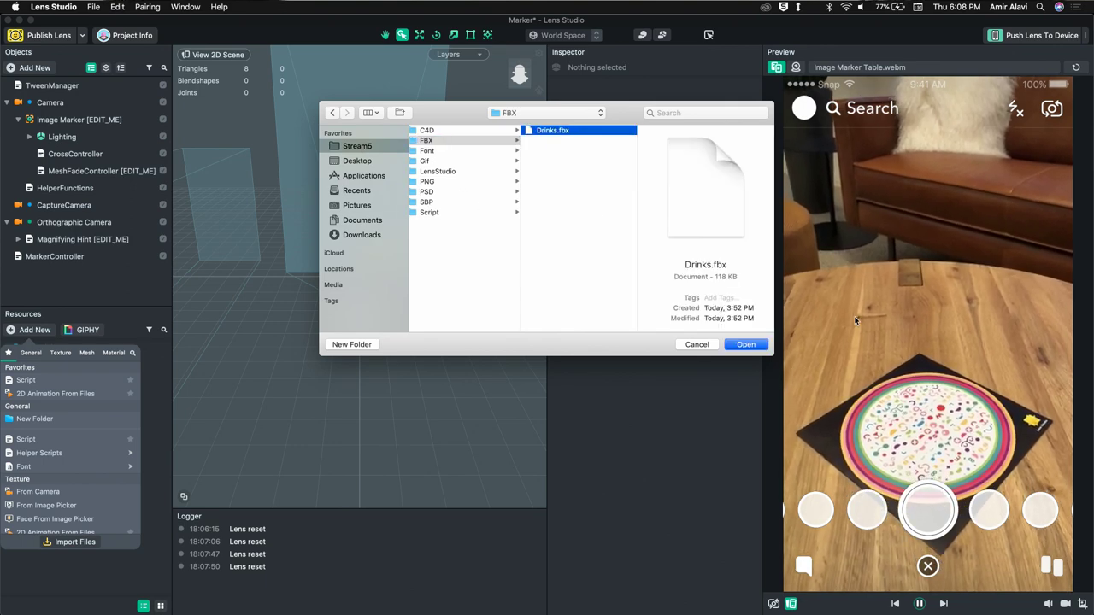
pyautogui.click(745, 345)
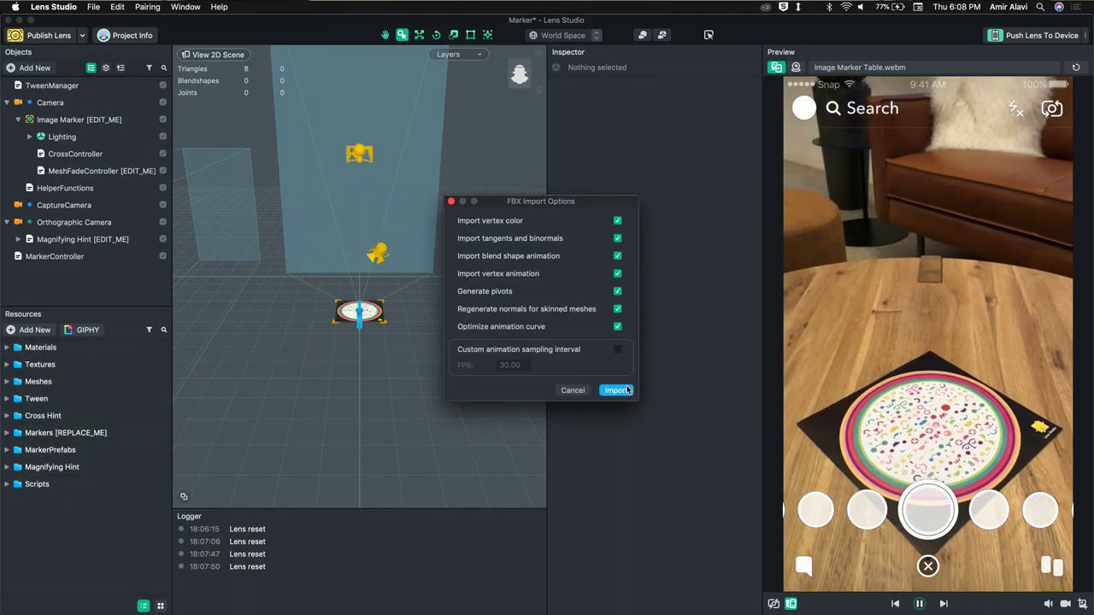
pyautogui.click(624, 391)
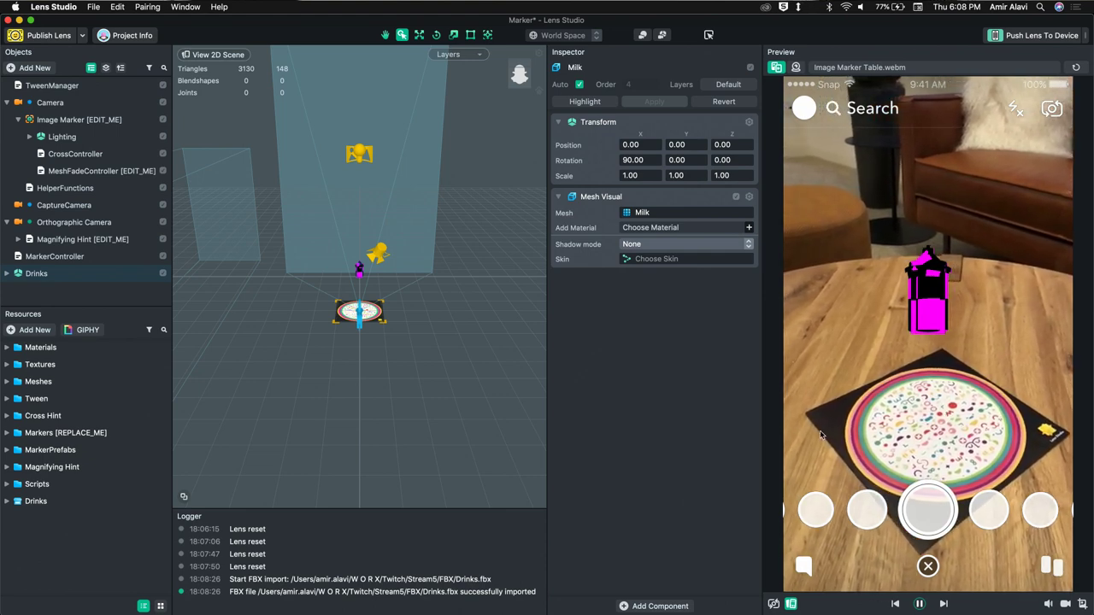
# Step: Make the Drinks object a child of the Image Marker and set its Y position to 0
pyautogui.moveTo(47, 273)
pyautogui.mouseDown()
pyautogui.moveTo(126, 195)
pyautogui.moveTo(63, 125)
pyautogui.mouseUp()
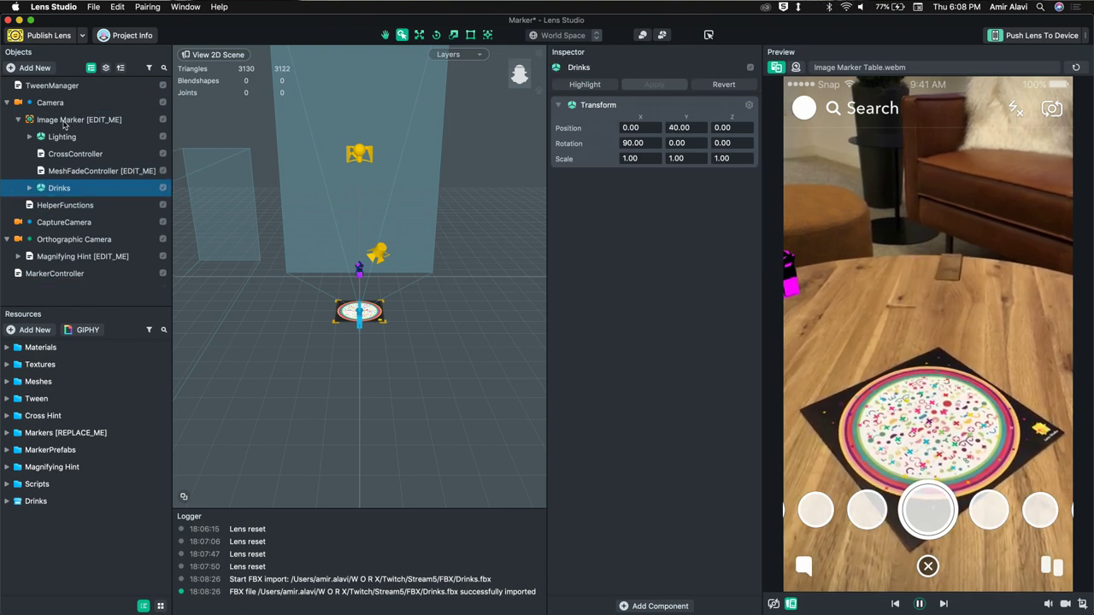
pyautogui.doubleClick(670, 128)
pyautogui.write('0')
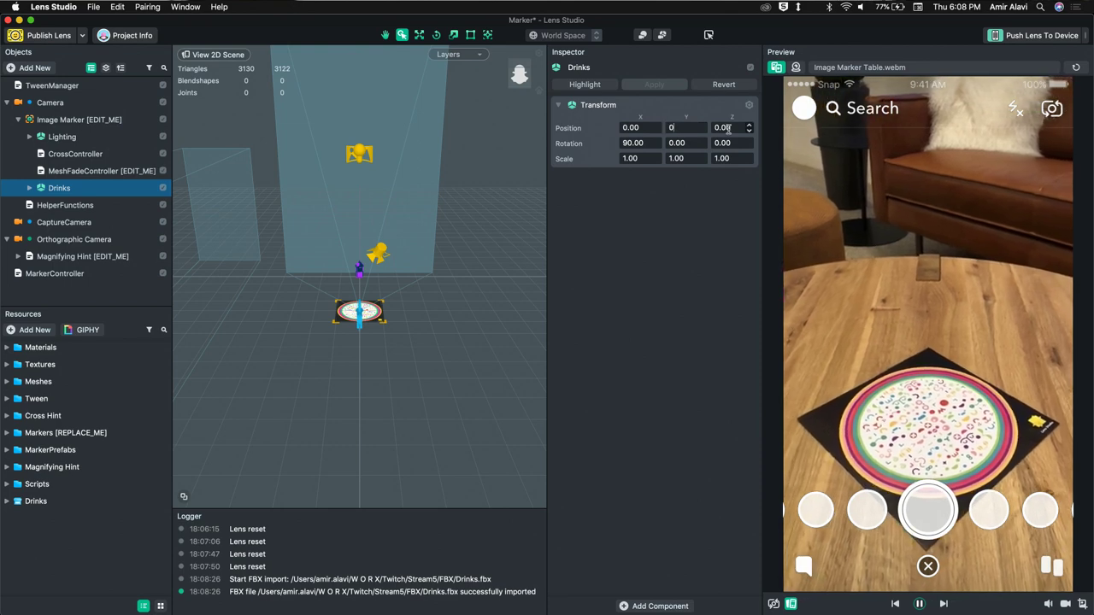
pyautogui.press('Return')
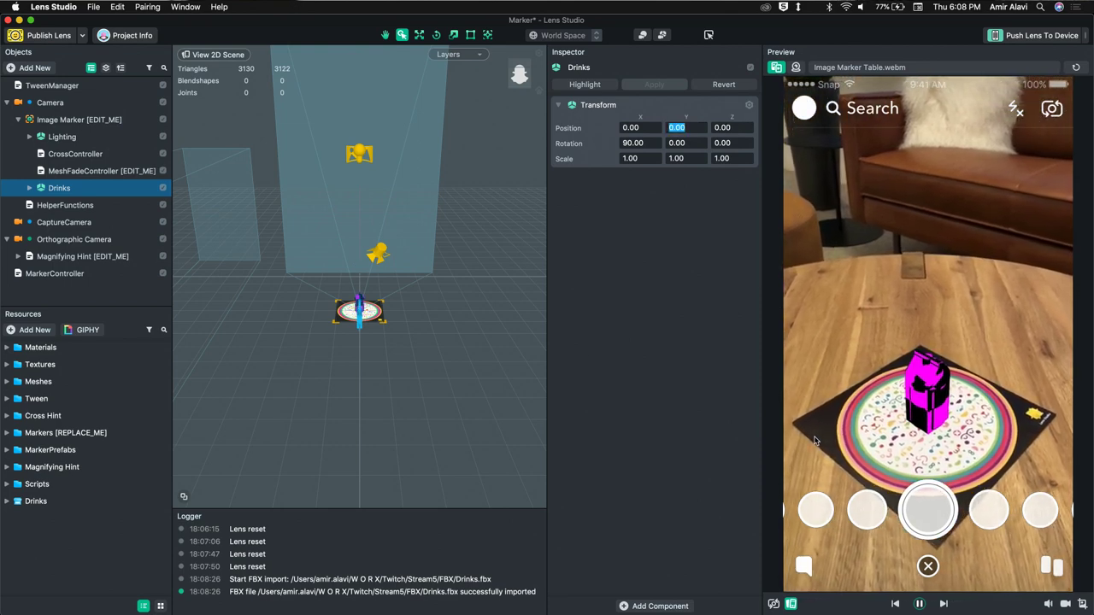
# Step: Expand the Drinks object and disable its Milk, Soda and Water meshes, leaving only Coffee enabled
pyautogui.click(29, 188)
pyautogui.scroll(-1, 156, 231)
pyautogui.click(163, 231)
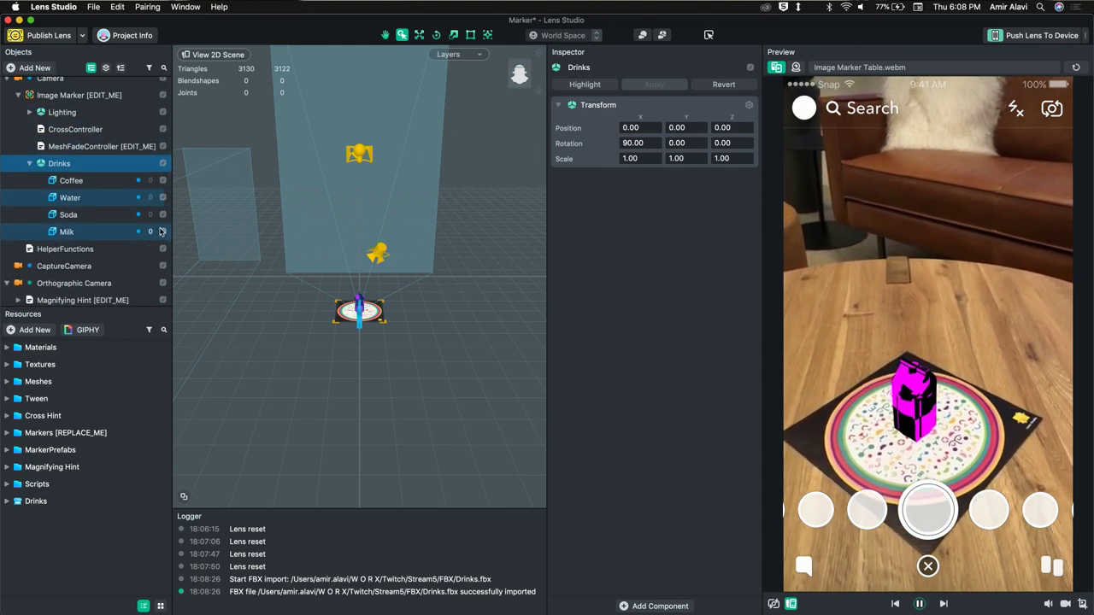
pyautogui.click(163, 215)
pyautogui.click(163, 199)
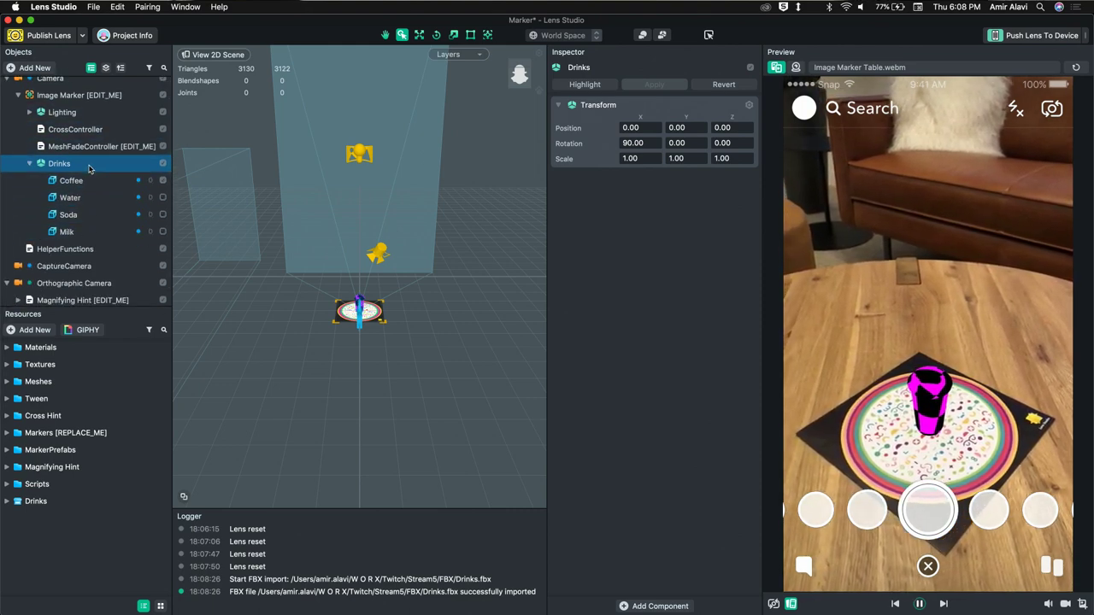
# Step: Scale the Drinks object up uniformly to about 2.11 on all three axes
pyautogui.scroll(5, 379, 346)
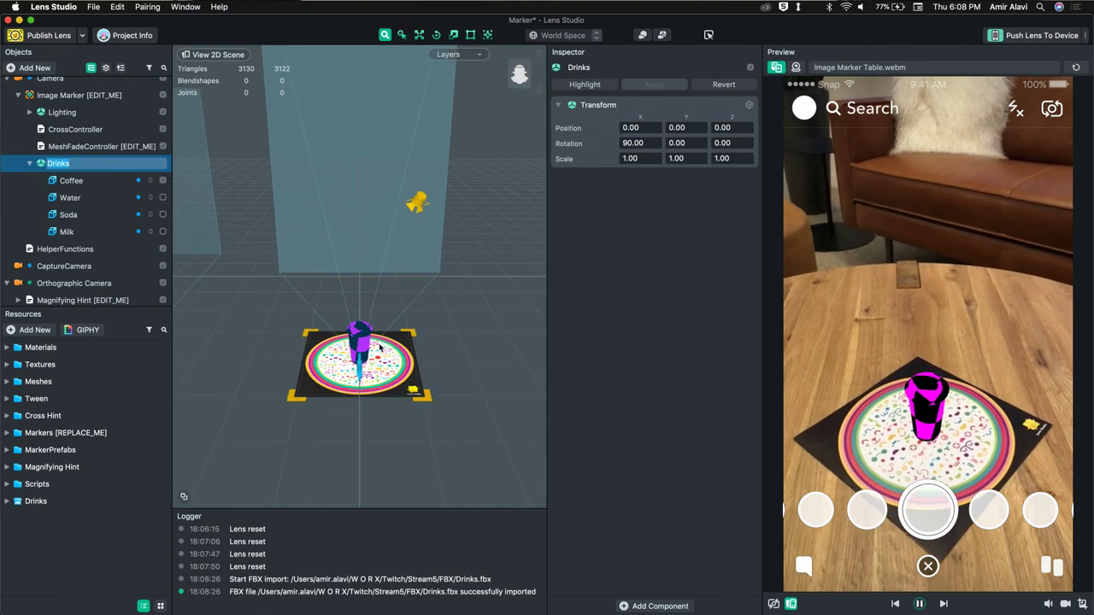
pyautogui.write('e')
pyautogui.click(27, 173)
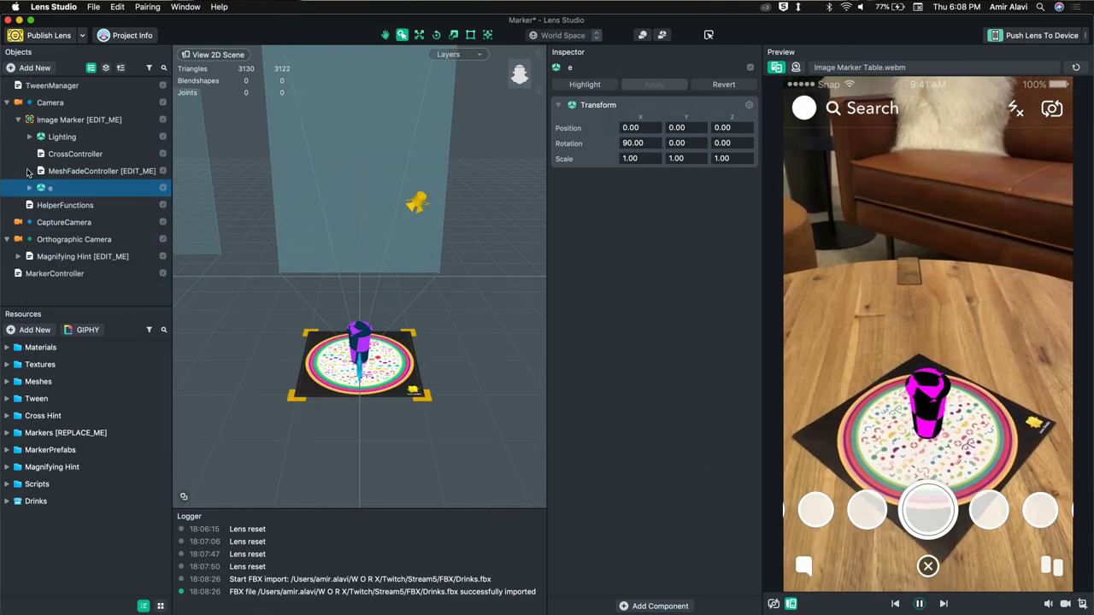
pyautogui.press('super+z')
pyautogui.press('e')
pyautogui.press('r')
pyautogui.moveTo(363, 362)
pyautogui.mouseDown()
pyautogui.moveTo(383, 345)
pyautogui.moveTo(374, 355)
pyautogui.mouseUp()
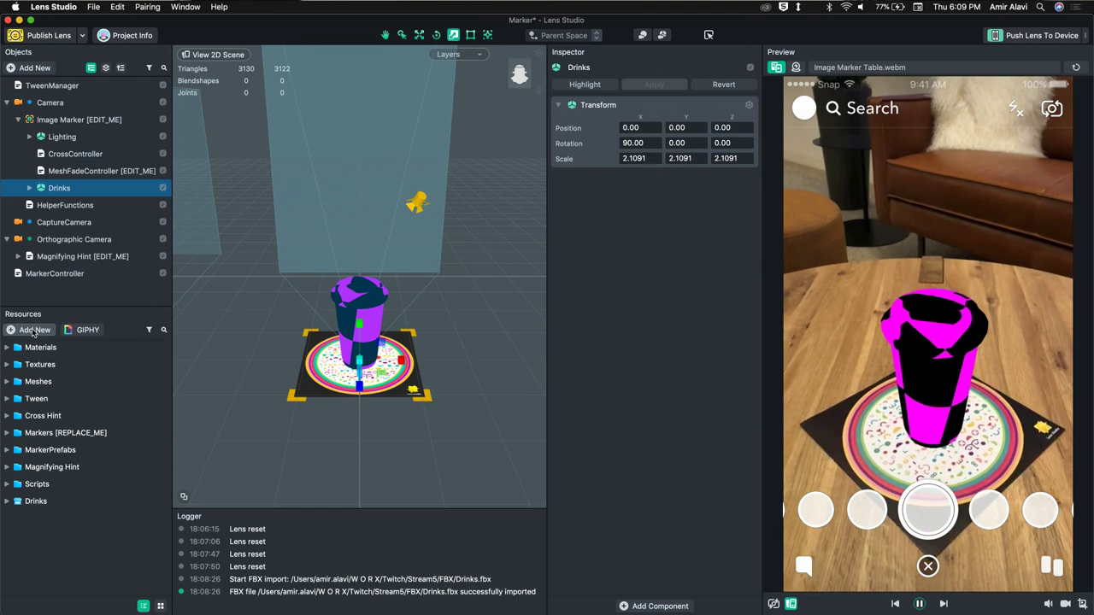
# Step: Try to import Coffee_Color, materialParams, Milk_Color, normal, Soda_Color and Water_Color PNG files from the Stream5/PNG folder into Resources
pyautogui.click(33, 333)
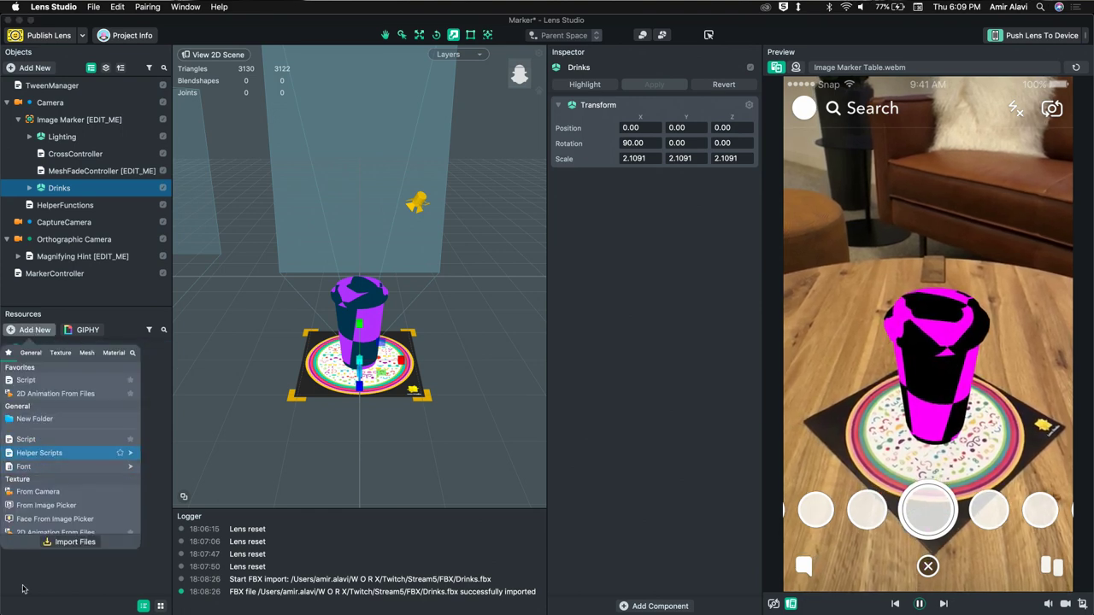
pyautogui.click(78, 545)
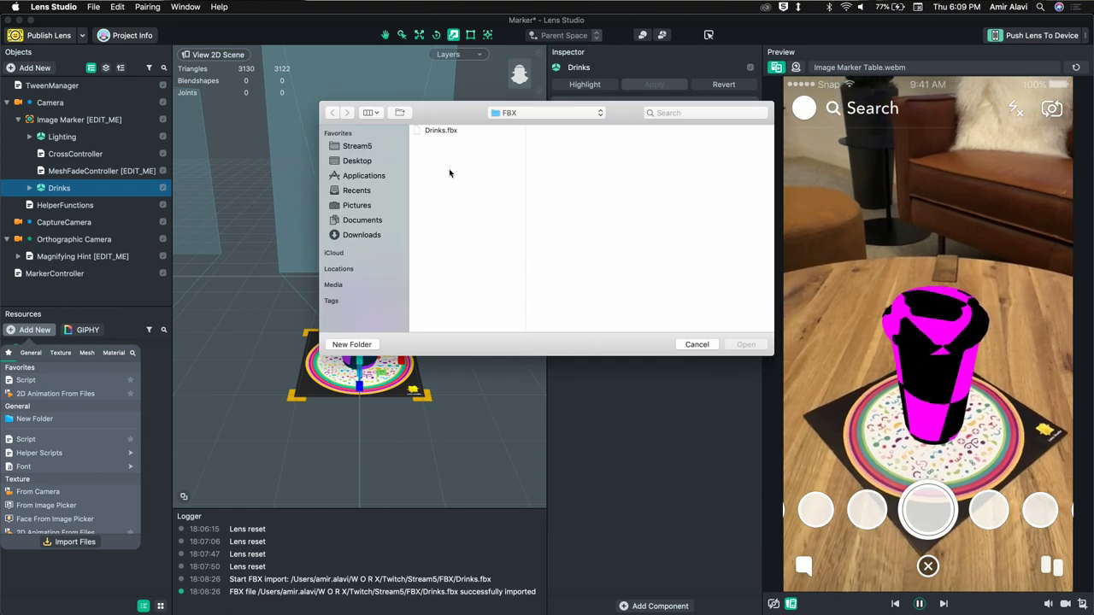
pyautogui.press('super+Up')
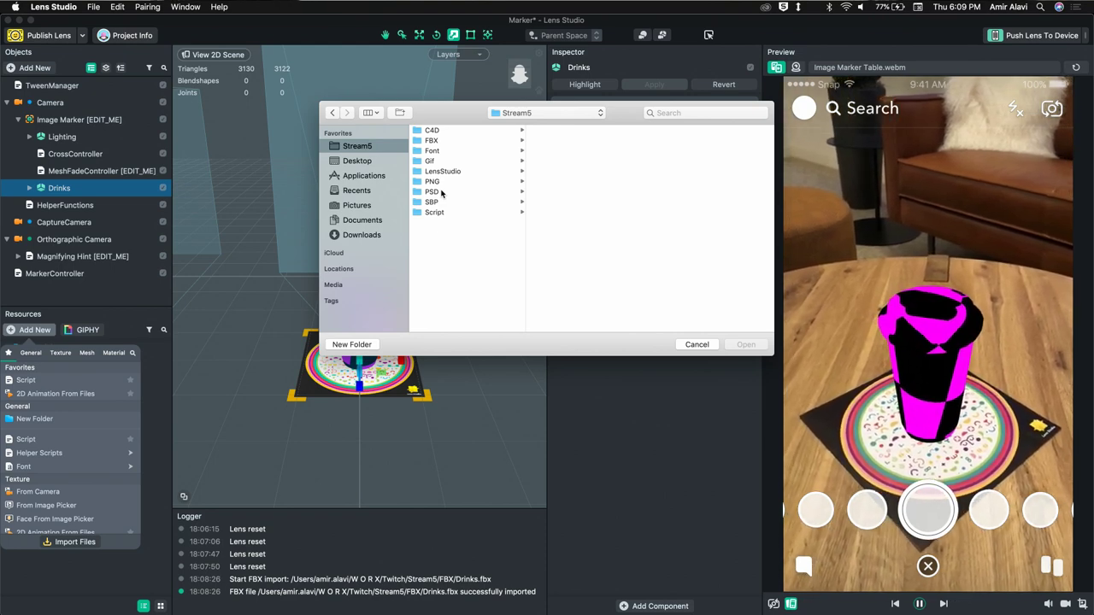
pyautogui.click(441, 193)
pyautogui.click(439, 182)
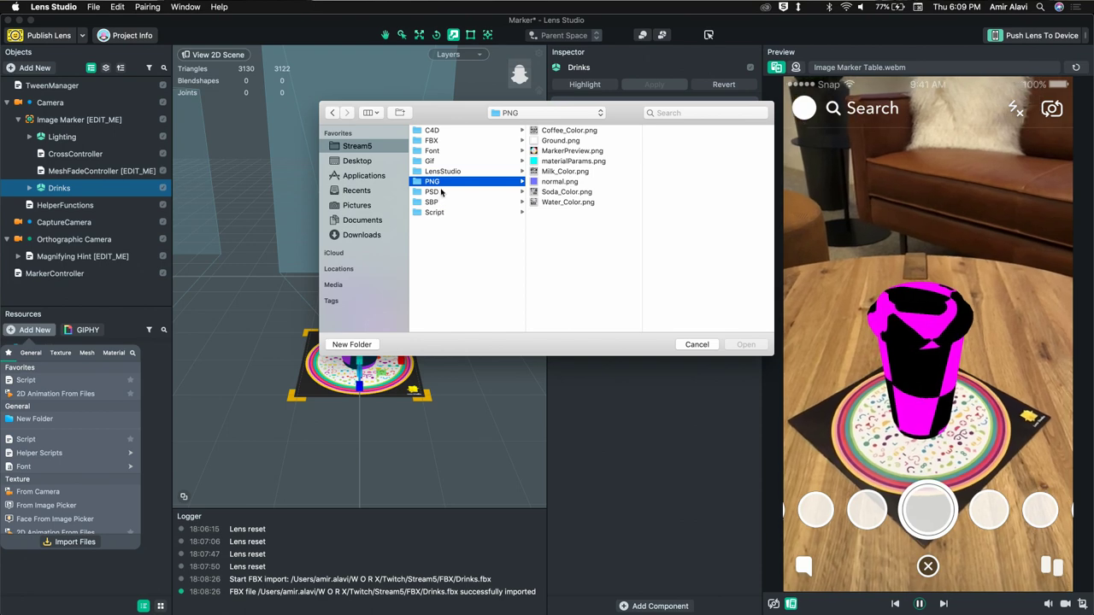
pyautogui.click(568, 211)
pyautogui.click(568, 203)
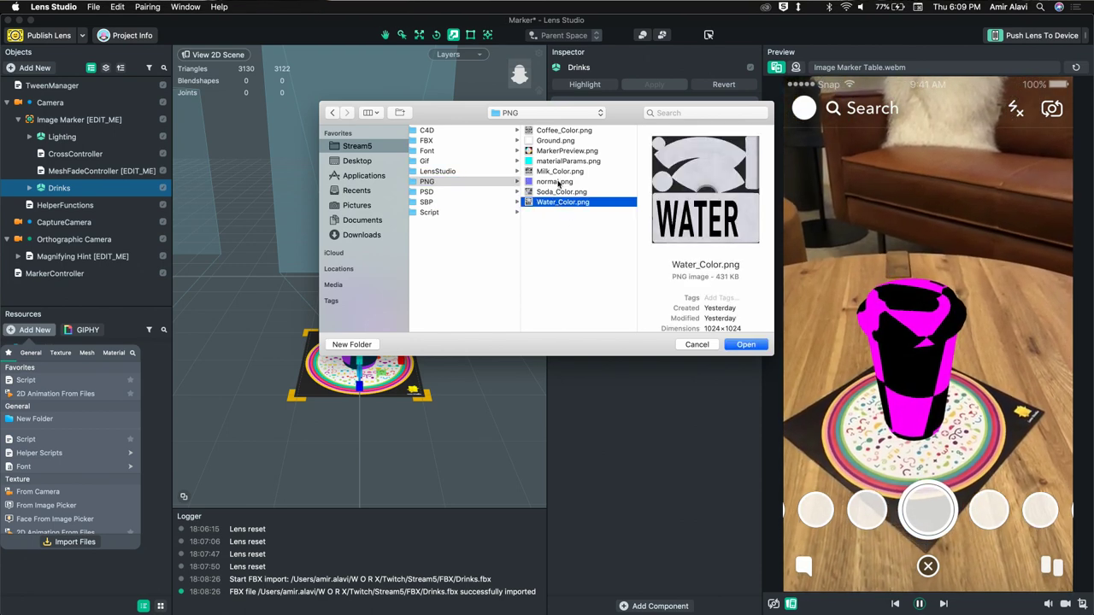
pyautogui.keyDown('shift'); pyautogui.click(563, 172); pyautogui.keyUp('shift')
pyautogui.keyDown('shift'); pyautogui.click(567, 161); pyautogui.keyUp('shift')
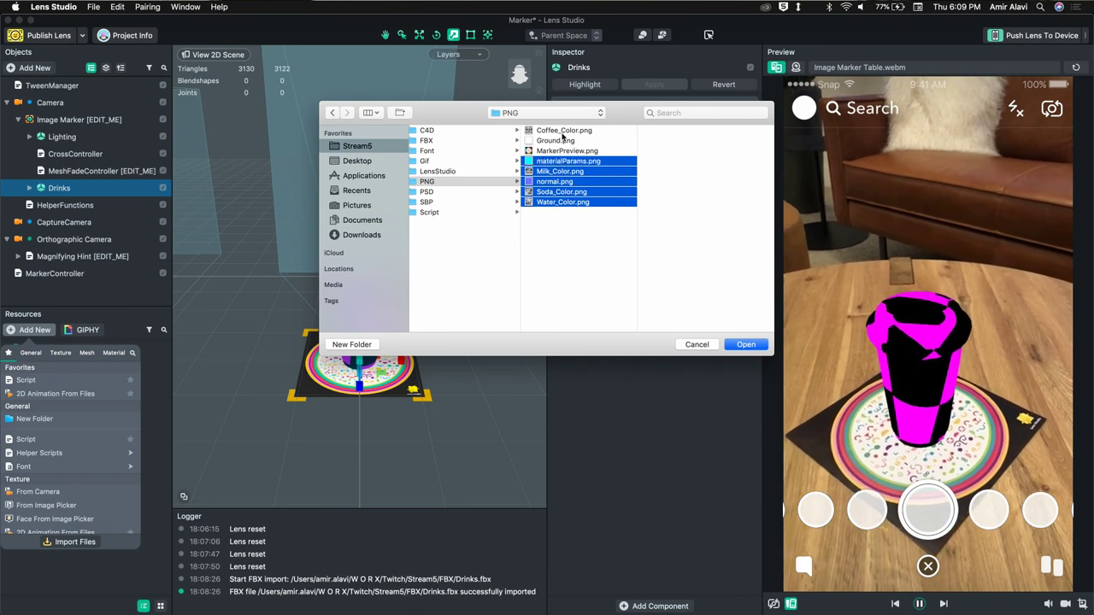
pyautogui.keyDown('super'); pyautogui.click(565, 131); pyautogui.keyUp('super')
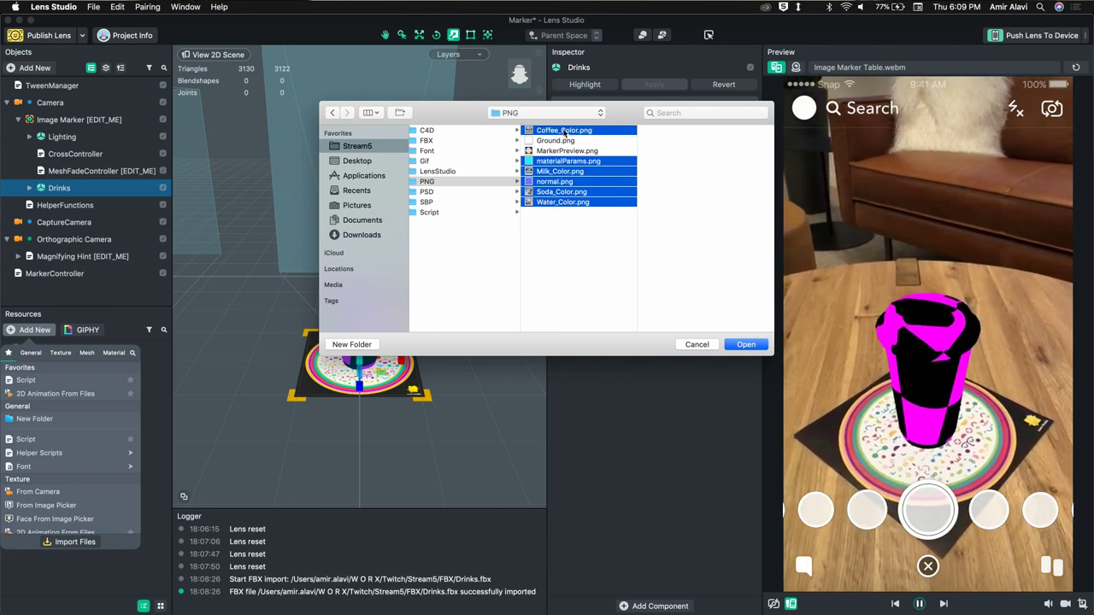
pyautogui.click(743, 343)
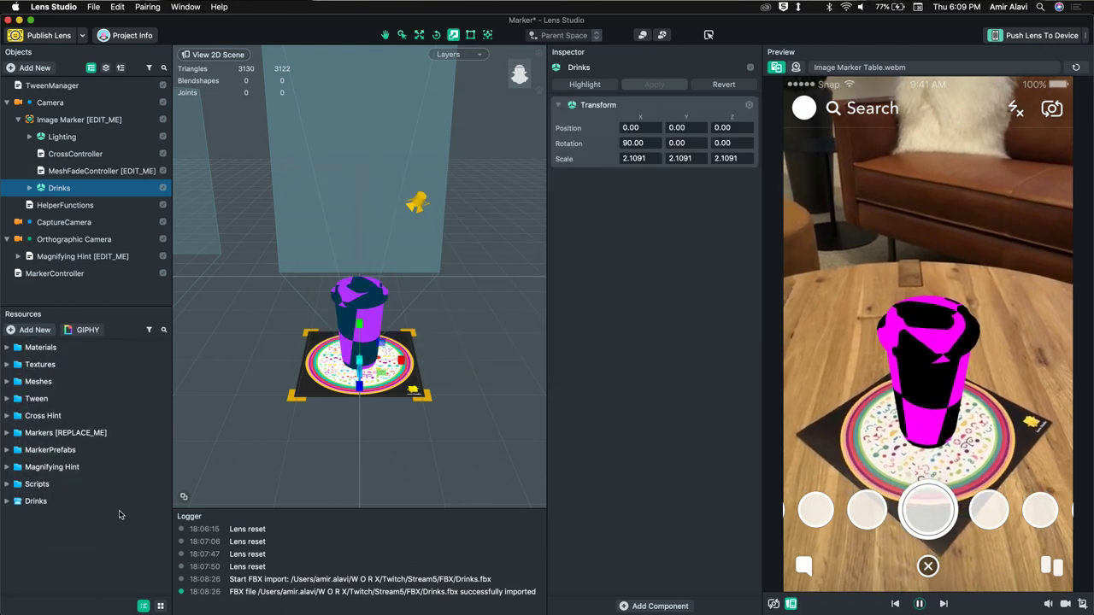
# Step: Check the resource list and the Drinks resource for the imported textures
pyautogui.click(78, 501)
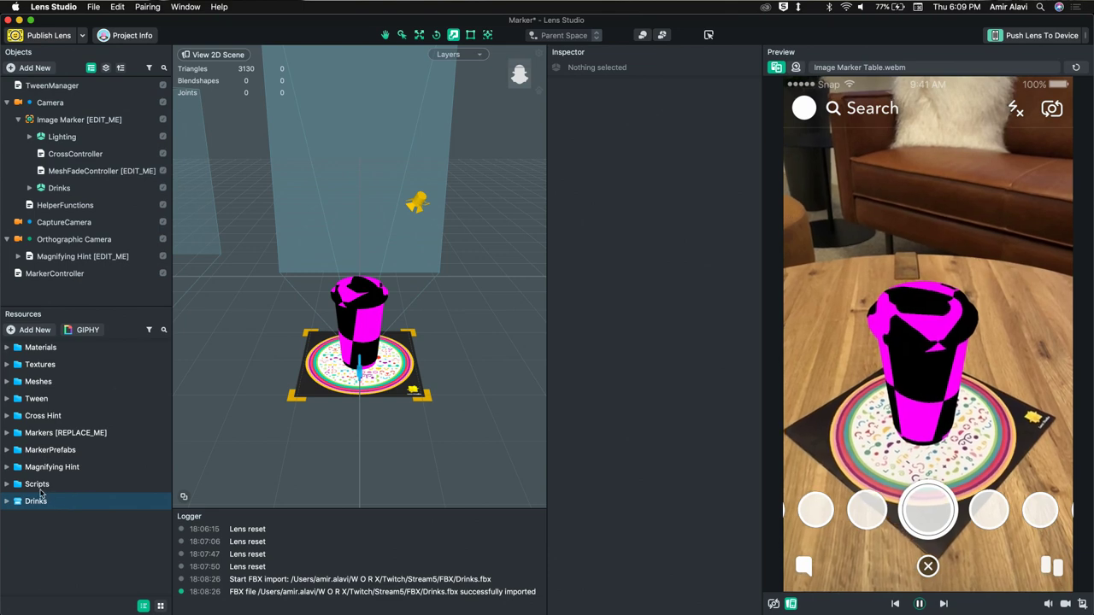
pyautogui.click(14, 484)
pyautogui.click(14, 469)
pyautogui.click(14, 501)
pyautogui.click(21, 516)
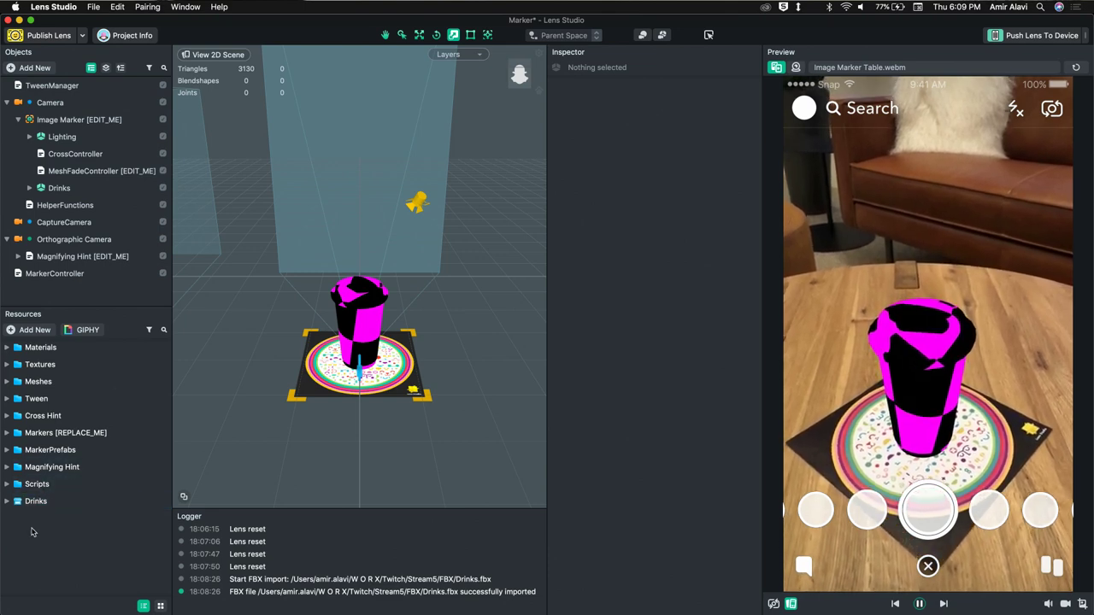
pyautogui.doubleClick(34, 501)
pyautogui.doubleClick(34, 501)
# Step: Save the project as Marker on the Desktop
pyautogui.click(97, 574)
pyautogui.press('super+s')
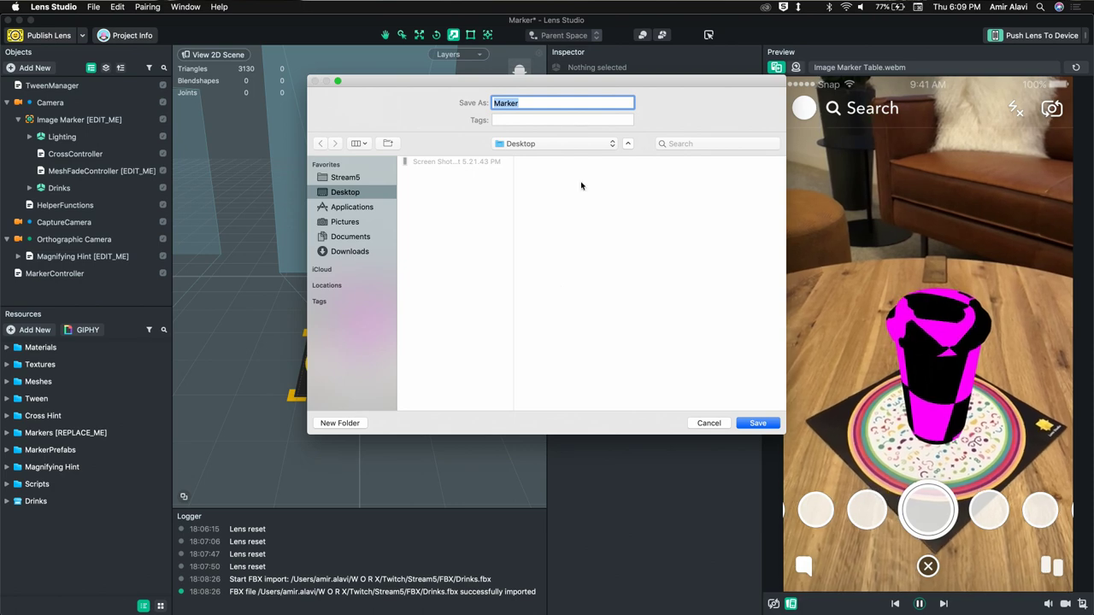
pyautogui.press('Return')
# Step: Try once more to import the PNG textures from the Stream5/PNG folder through the file chooser
pyautogui.click(35, 330)
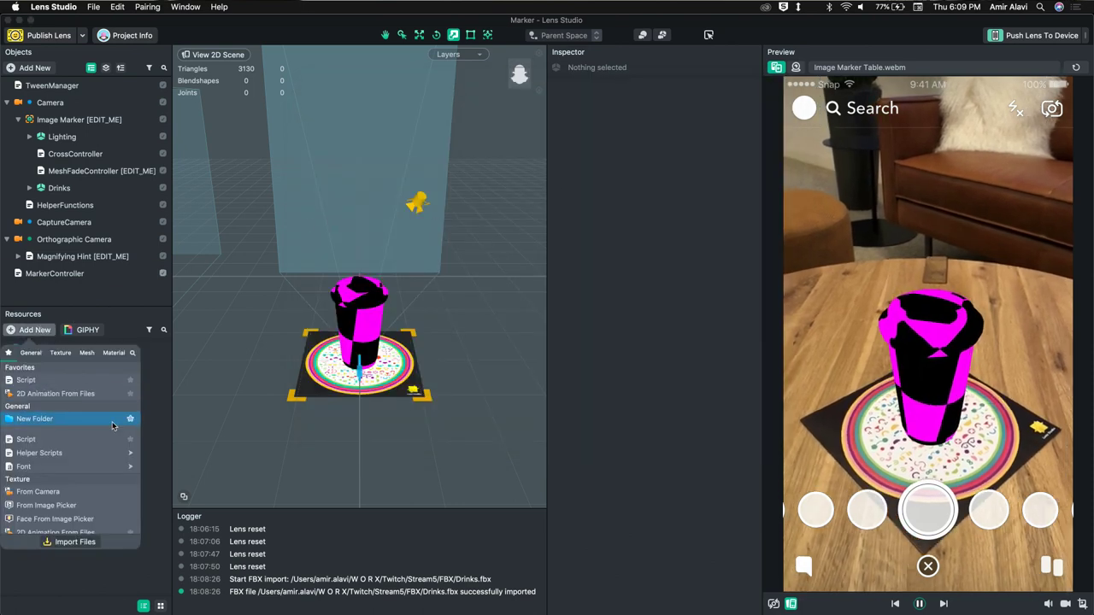
pyautogui.click(107, 538)
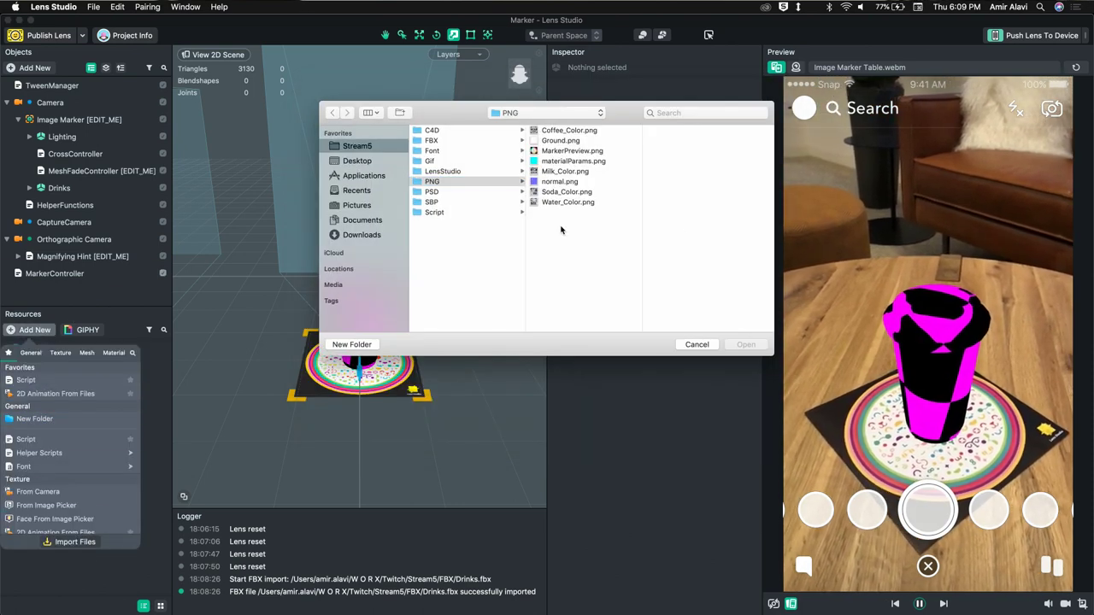
pyautogui.click(557, 202)
pyautogui.keyDown('shift'); pyautogui.click(560, 130); pyautogui.keyUp('shift')
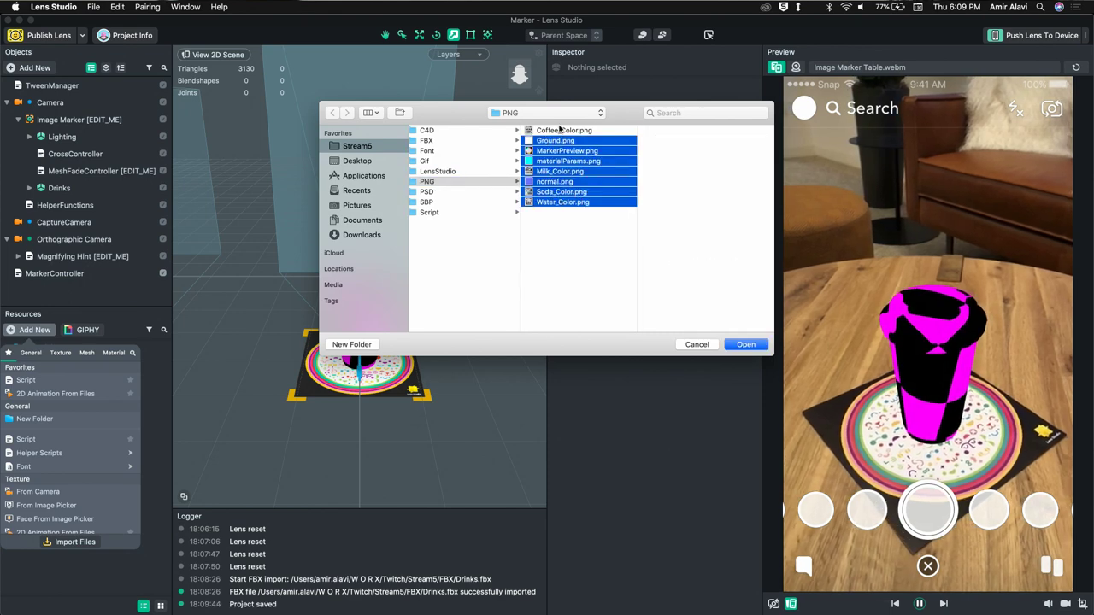
pyautogui.click(745, 344)
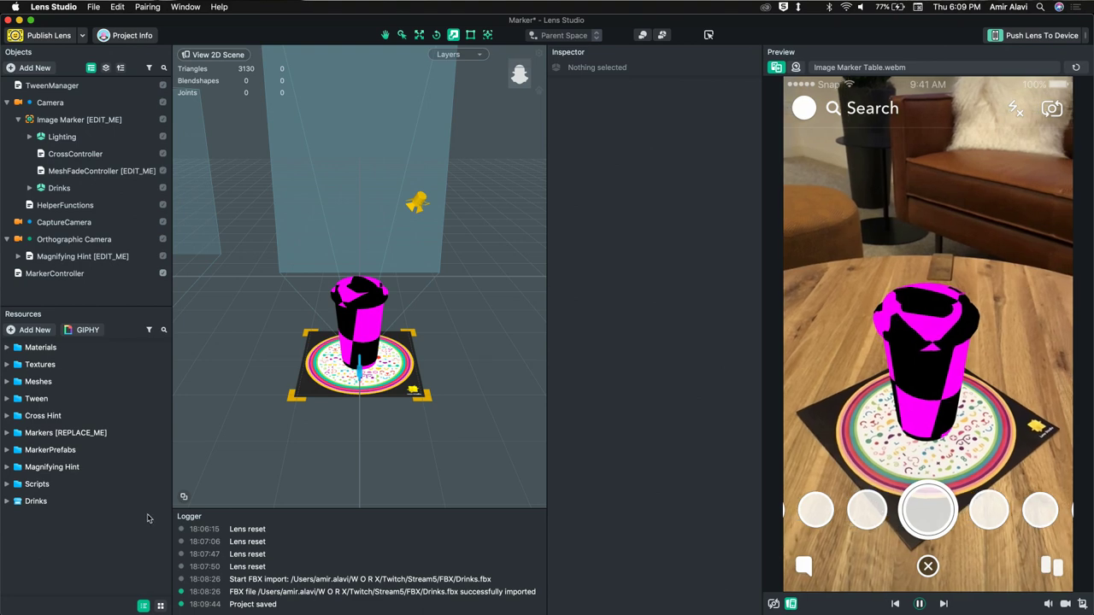
# Step: Search the resources for milk and clear the search text
pyautogui.click(163, 330)
pyautogui.write('ma')
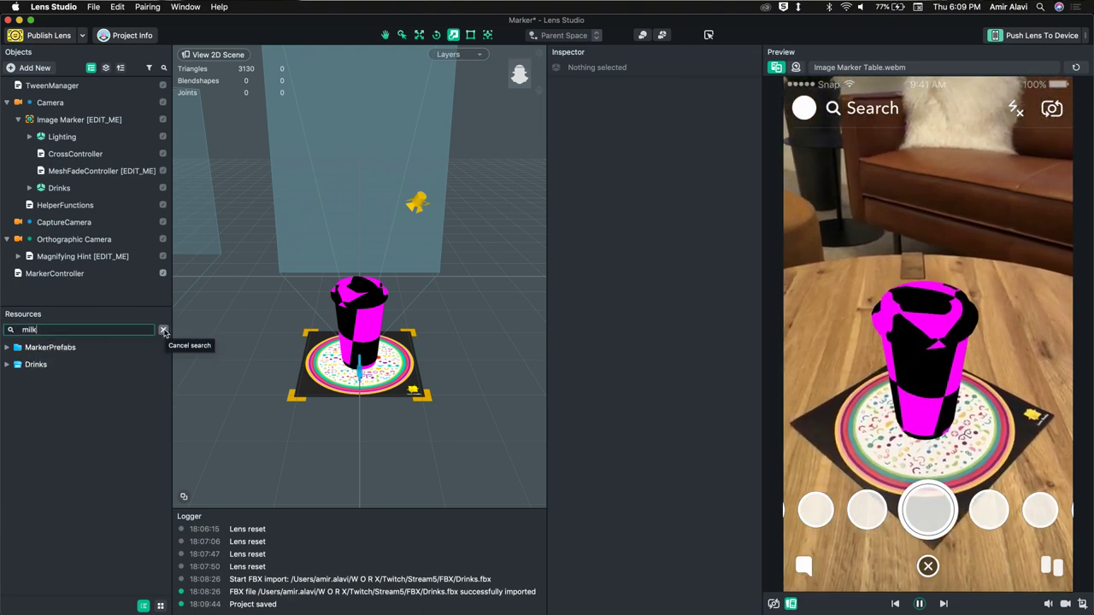
pyautogui.press('BackSpace')
pyautogui.press('BackSpace')
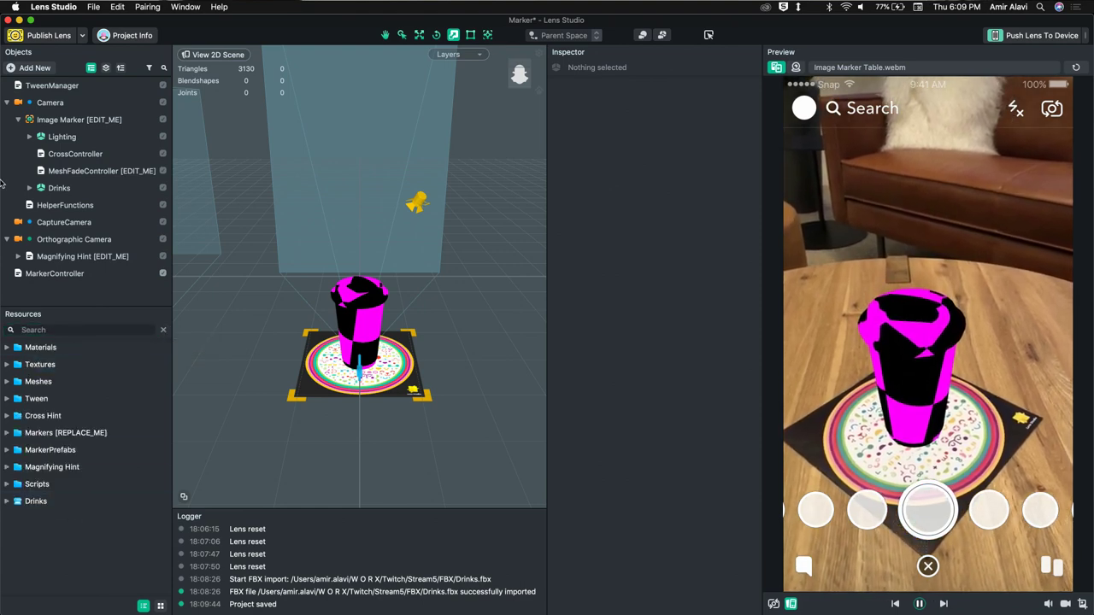
# Step: Switch to Finder, import all eight PNG files from the Stream5/PNG folder into Resources, and select the materialParams texture
pyautogui.moveTo(4, 376)
pyautogui.click(15, 219)
pyautogui.moveTo(525, 253); pyautogui.dragTo(509, 114)
pyautogui.moveTo(517, 165); pyautogui.dragTo(77, 513)
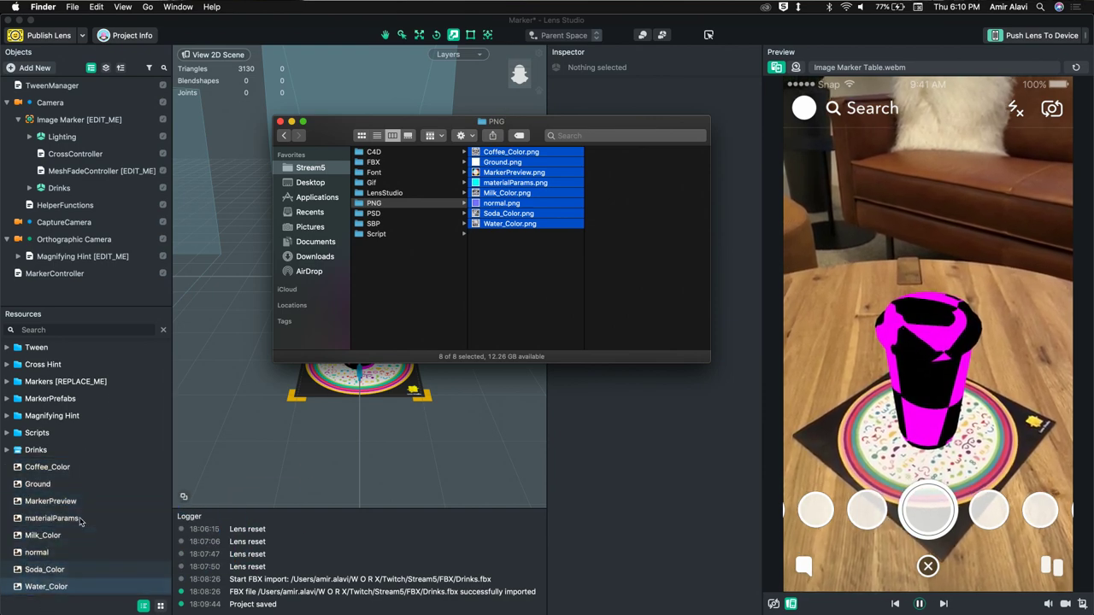
pyautogui.click(51, 518)
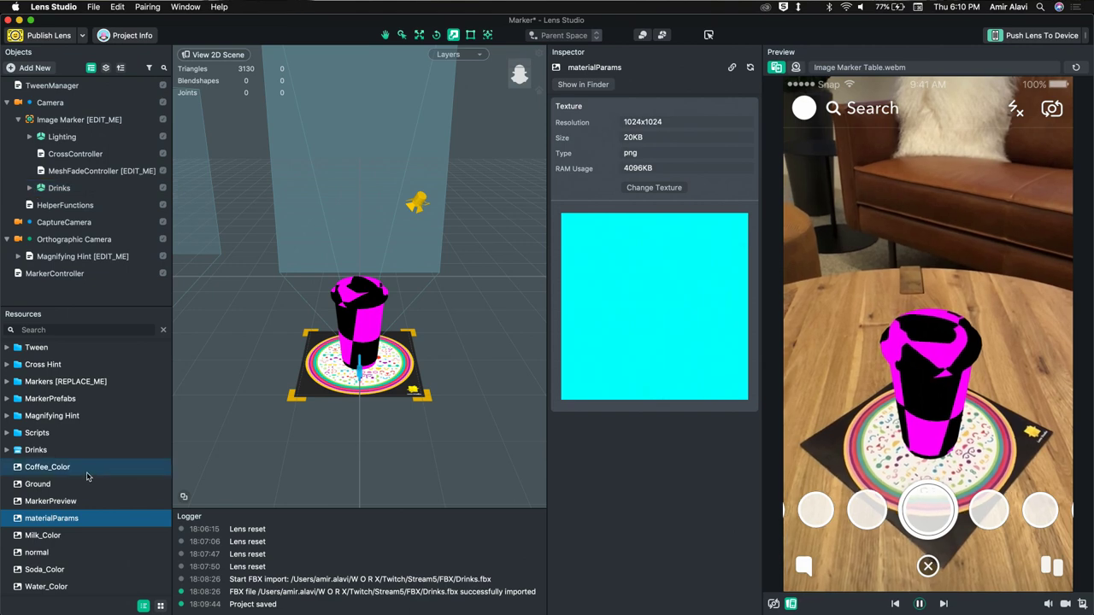
# Step: Save the Marker project with its imported textures
pyautogui.scroll(3, 62, 416)
pyautogui.click(61, 417)
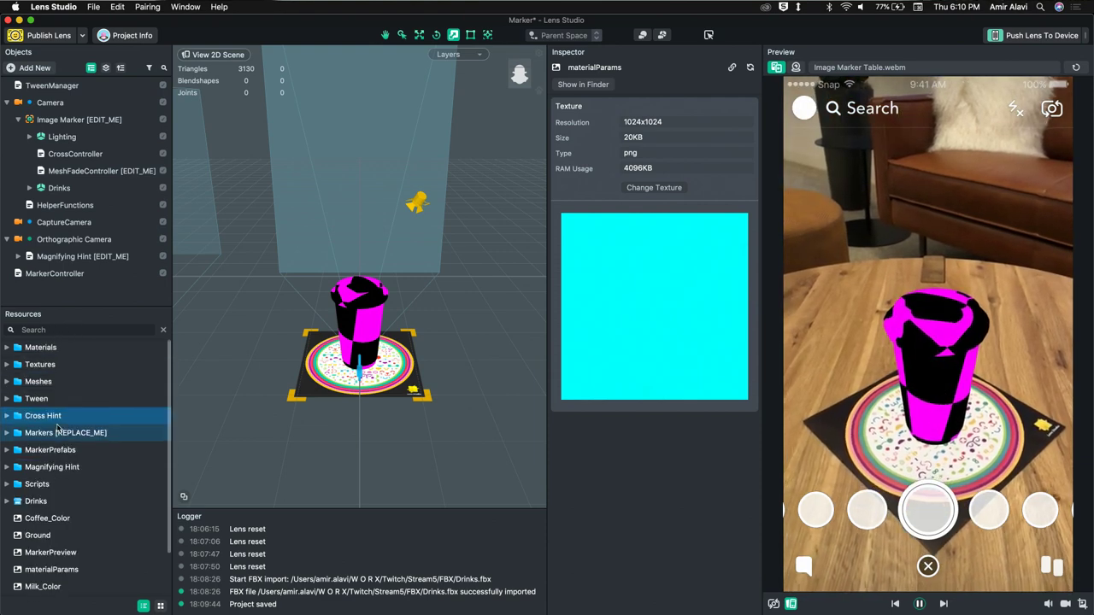
pyautogui.press('super+s')
pyautogui.press('super+s')
pyautogui.press('super+s')
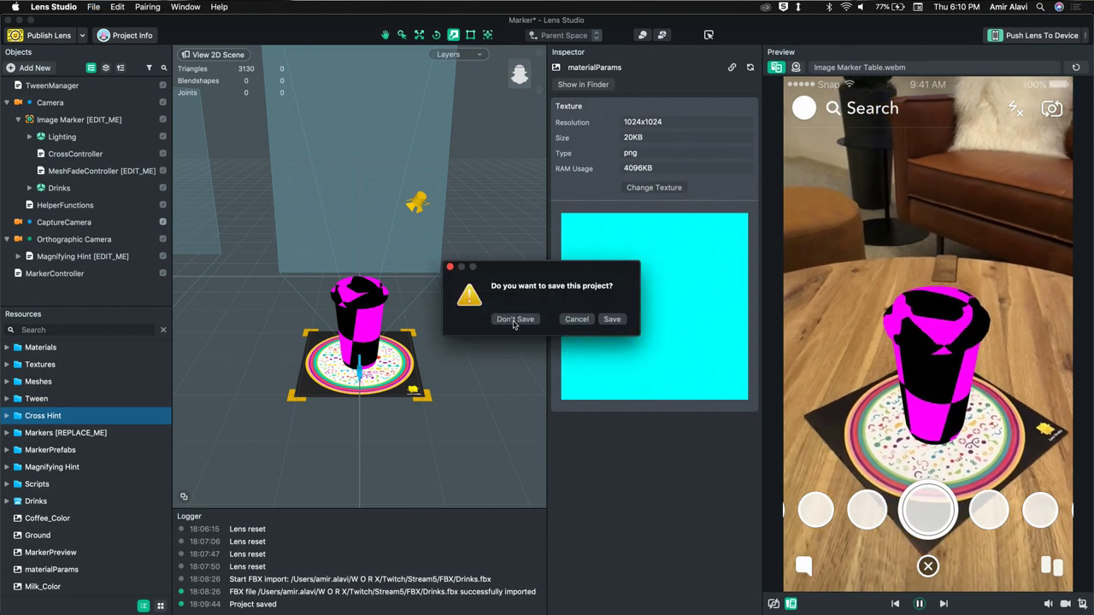
# Step: Close the project without saving again and reopen Marker from the recent projects
pyautogui.click(513, 319)
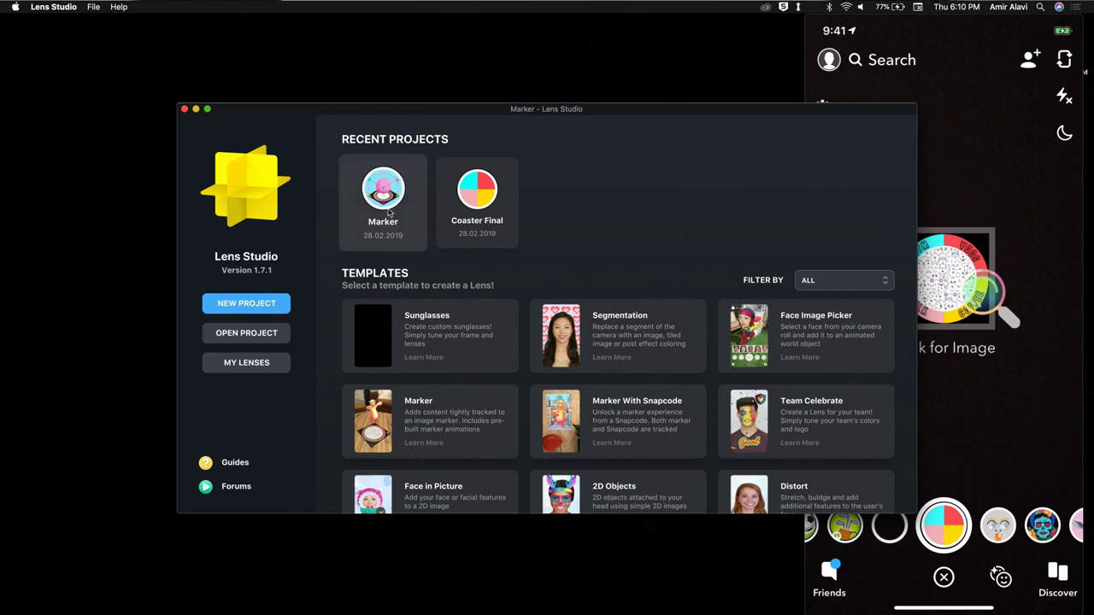
pyautogui.click(389, 213)
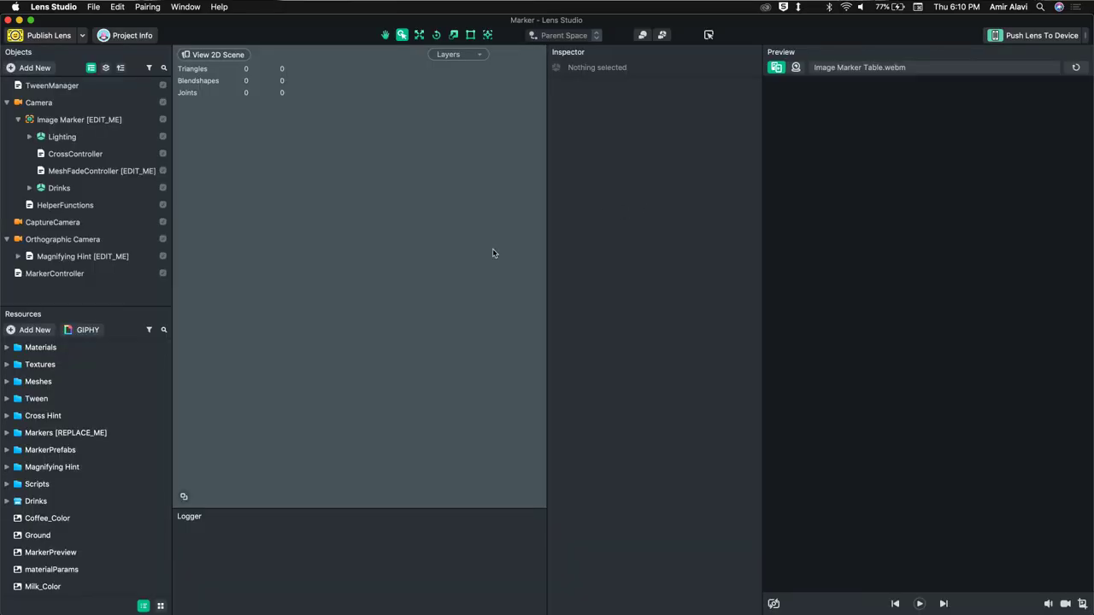
pyautogui.scroll(-2, 85, 523)
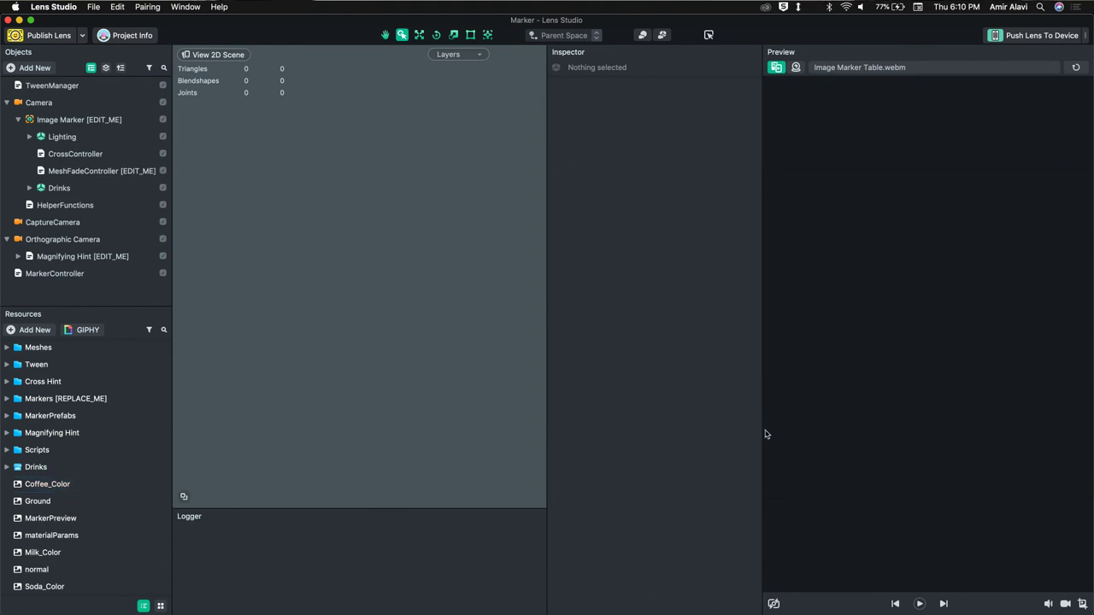
pyautogui.moveTo(763, 430); pyautogui.dragTo(787, 434)
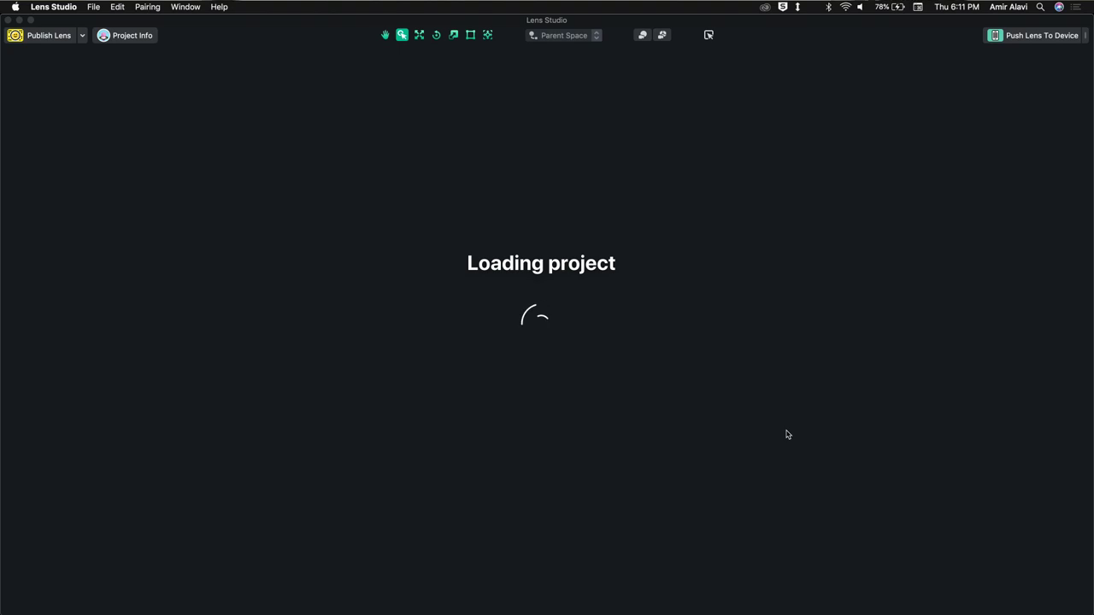
# Step: Force quit Lens Studio
pyautogui.press('super+alt+Escape')
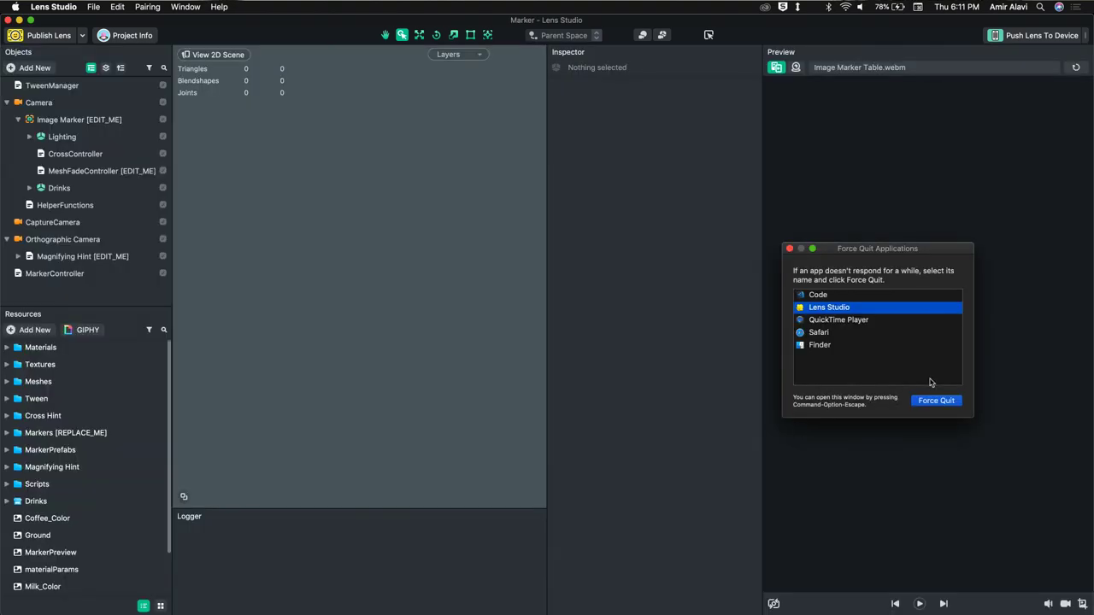
pyautogui.click(935, 399)
pyautogui.press('Return')
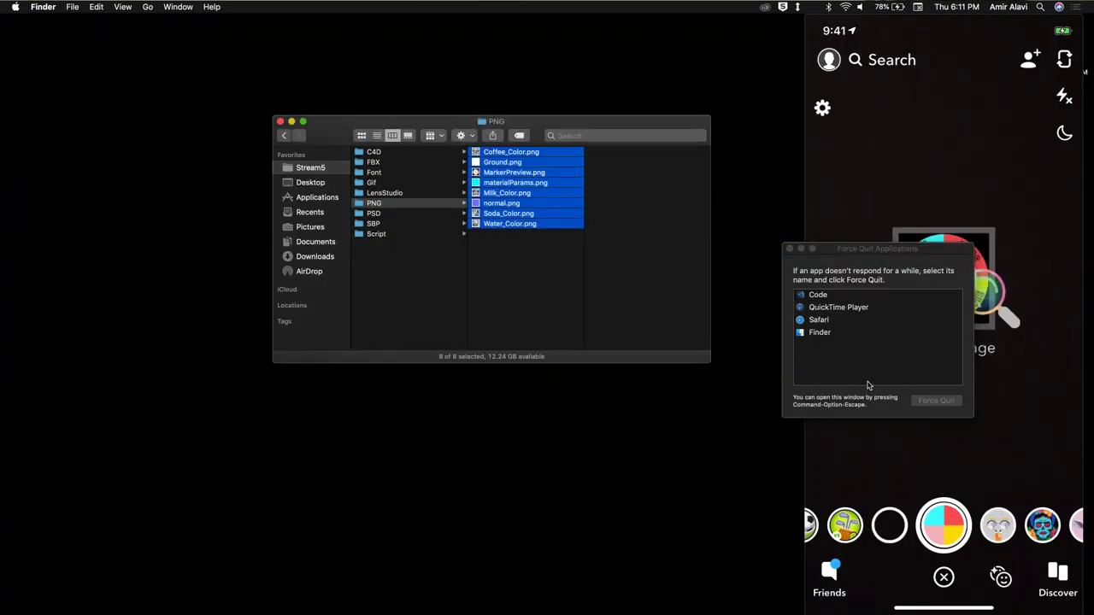
# Step: Relaunch Lens Studio, decline the backup recovery and open the recent Marker project
pyautogui.moveTo(5, 342)
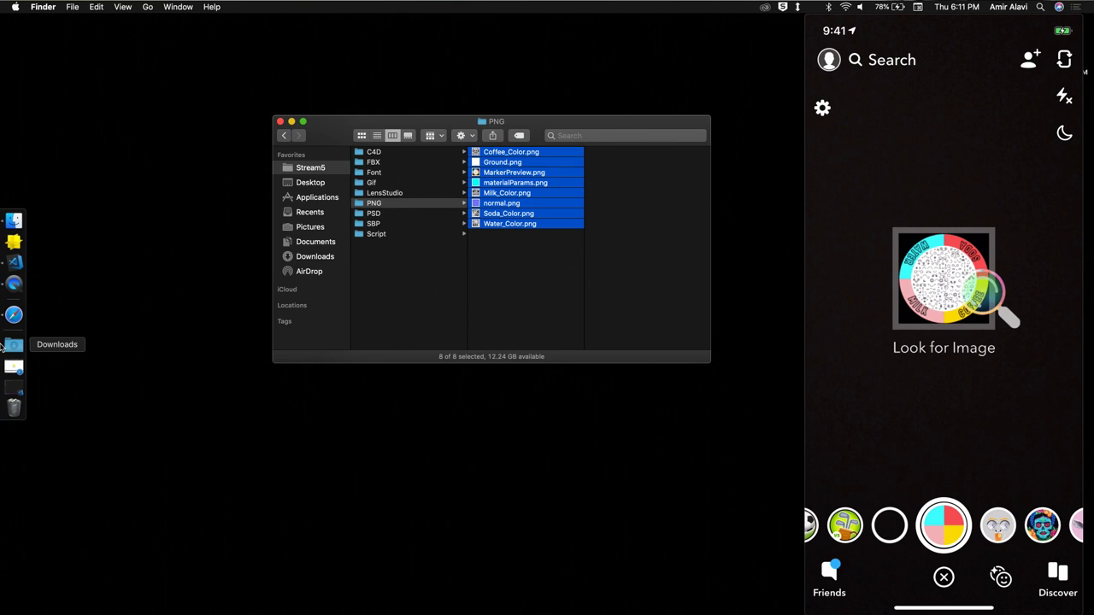
pyautogui.click(14, 242)
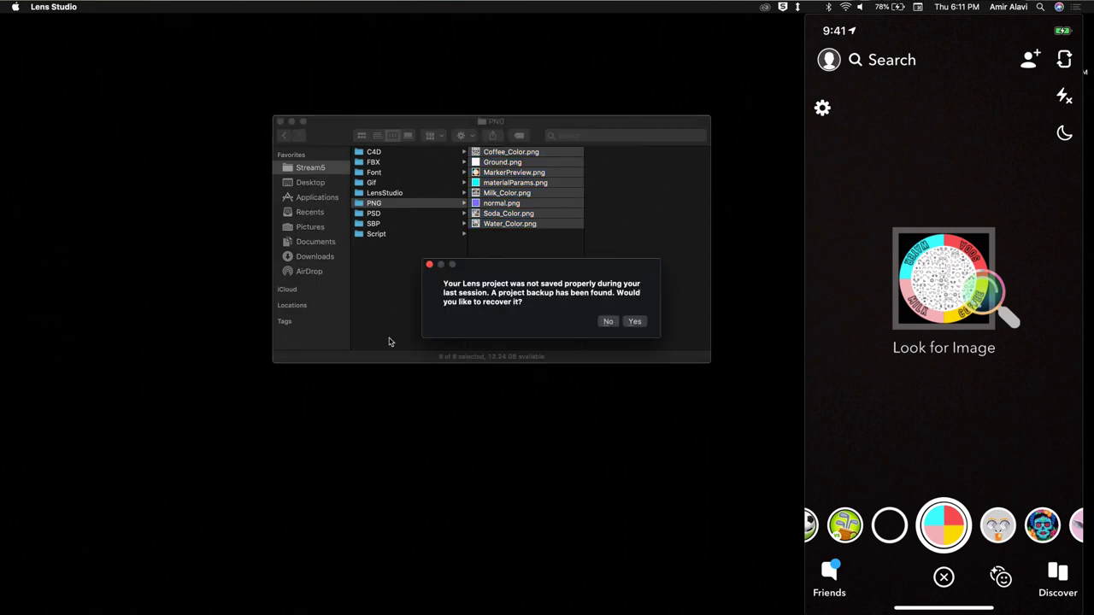
pyautogui.click(605, 322)
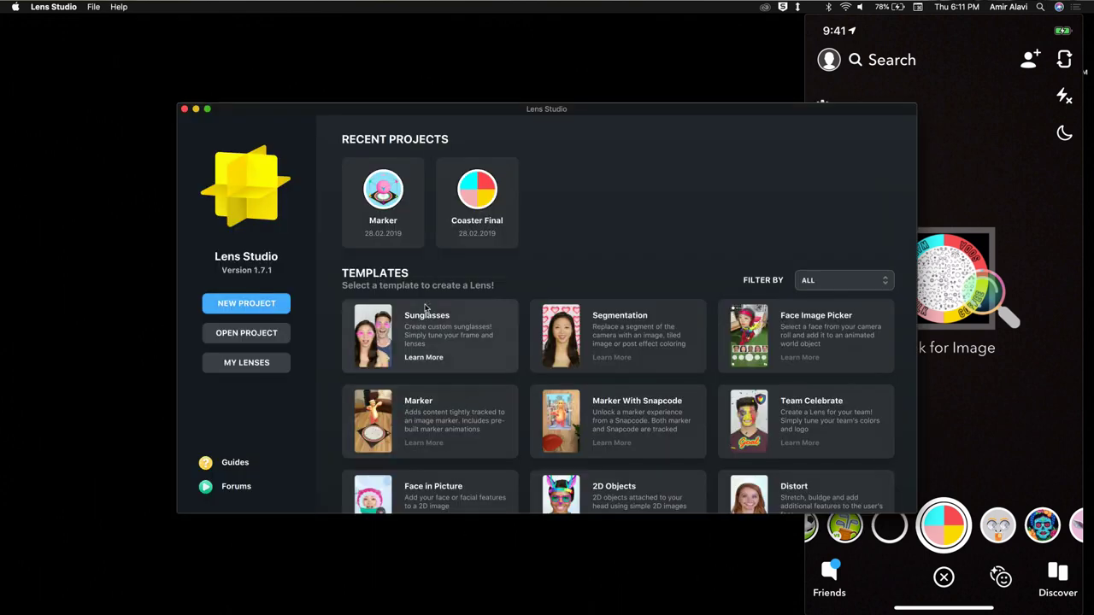
pyautogui.click(385, 226)
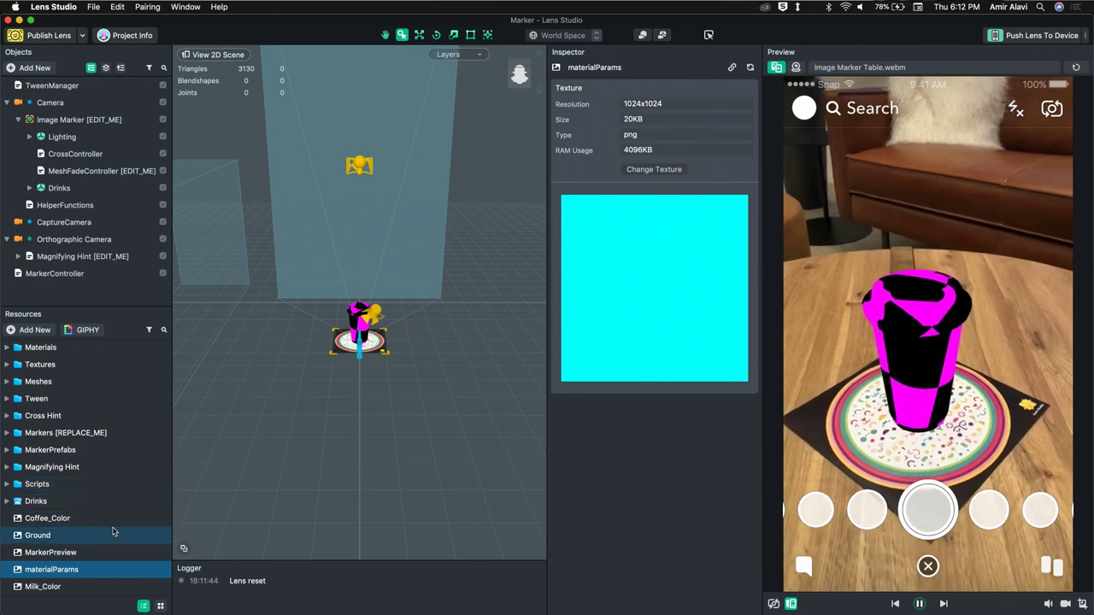
pyautogui.scroll(-1, 112, 532)
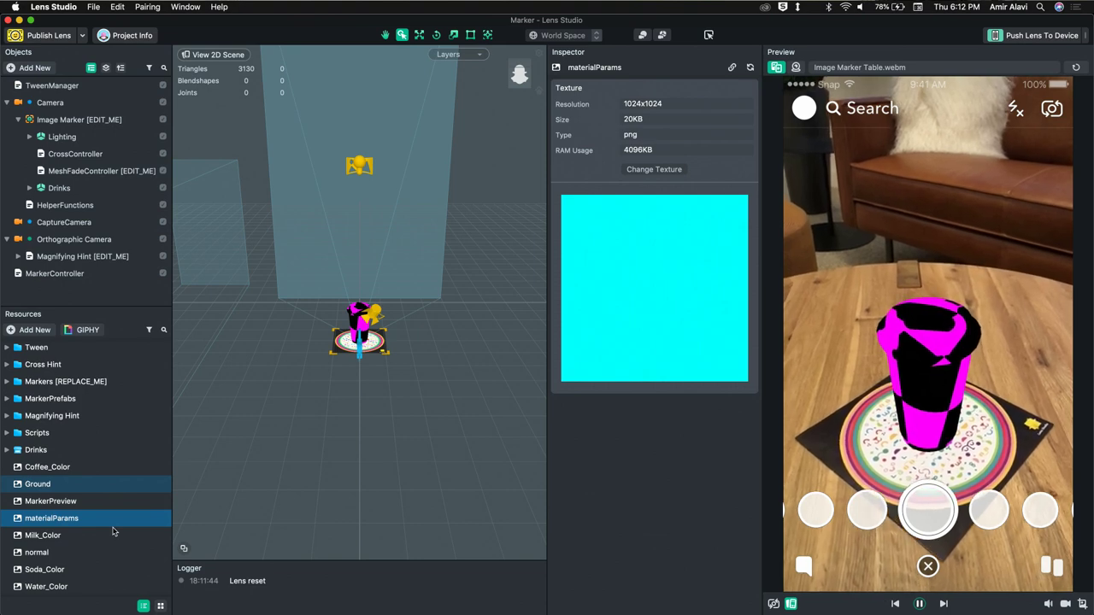
# Step: Expand the Drinks group and add a PBR material to the project resources
pyautogui.click(30, 188)
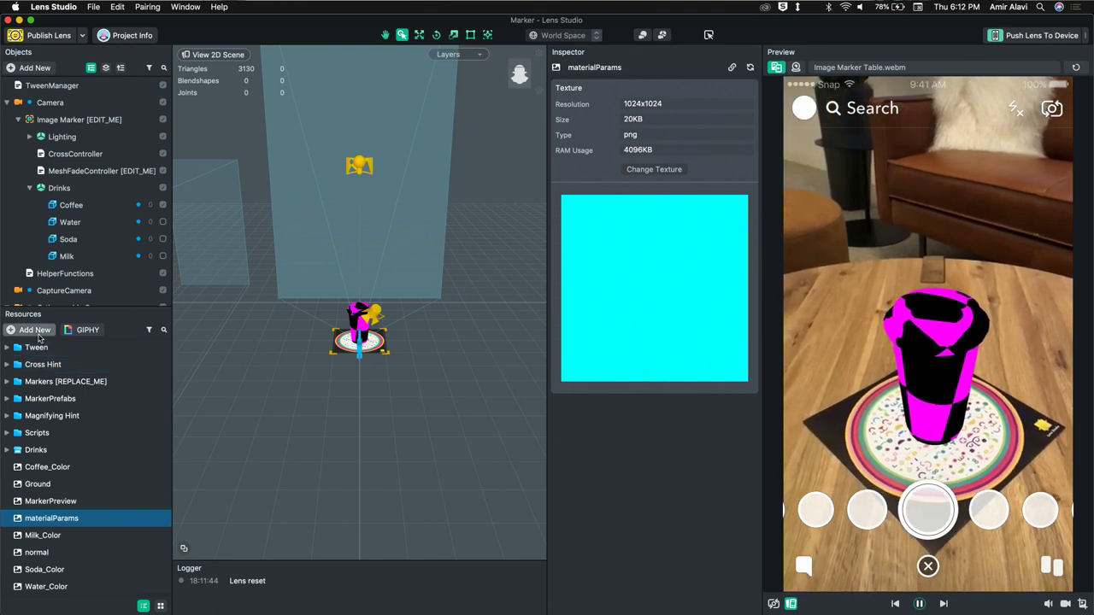
pyautogui.click(31, 330)
pyautogui.write('pbr')
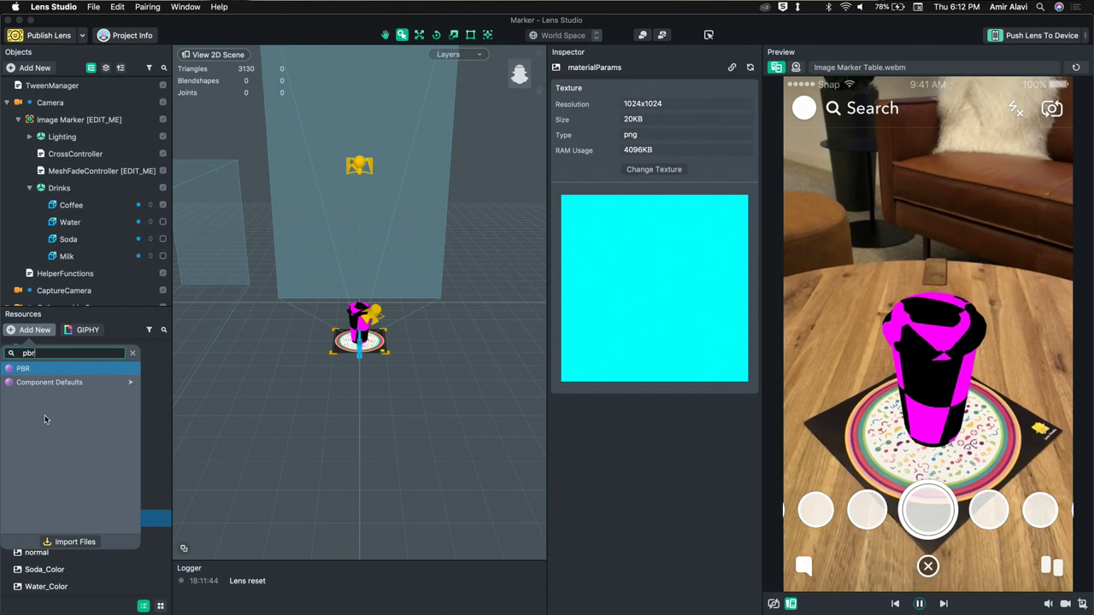
pyautogui.press('Return')
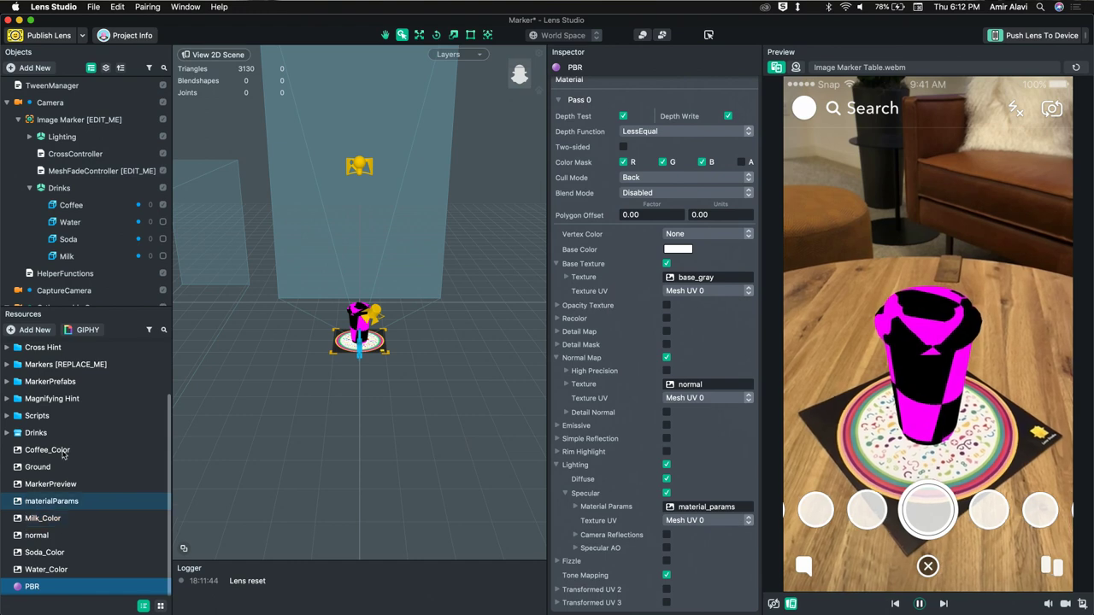
# Step: Set the PBR material's base texture to Coffee_Color and its specular Material Params to materialParams
pyautogui.moveTo(56, 451); pyautogui.dragTo(708, 294)
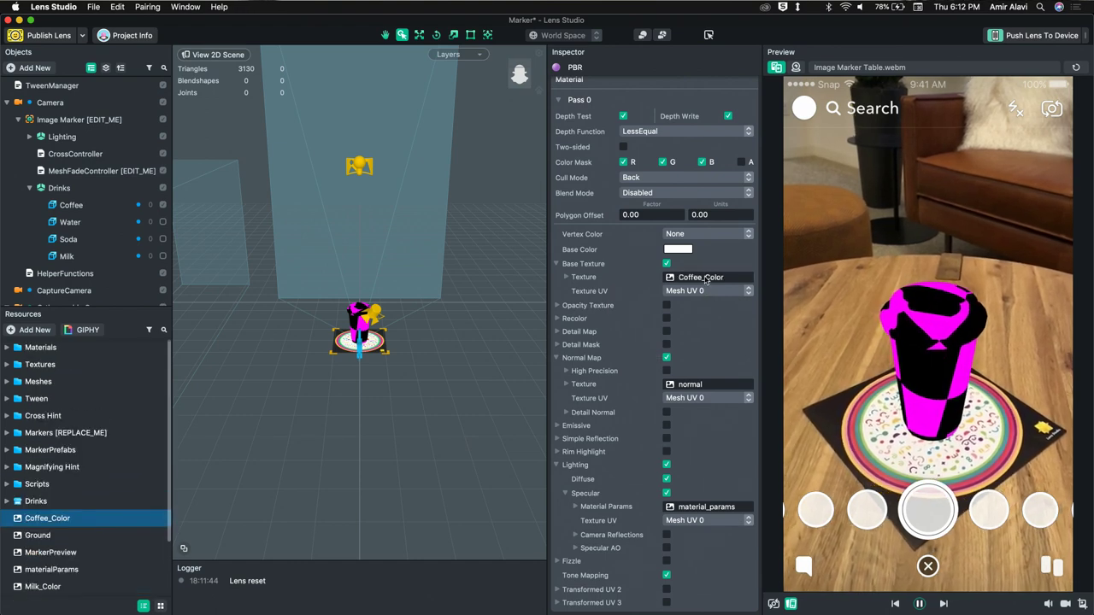
pyautogui.scroll(-2, 103, 517)
pyautogui.click(35, 536)
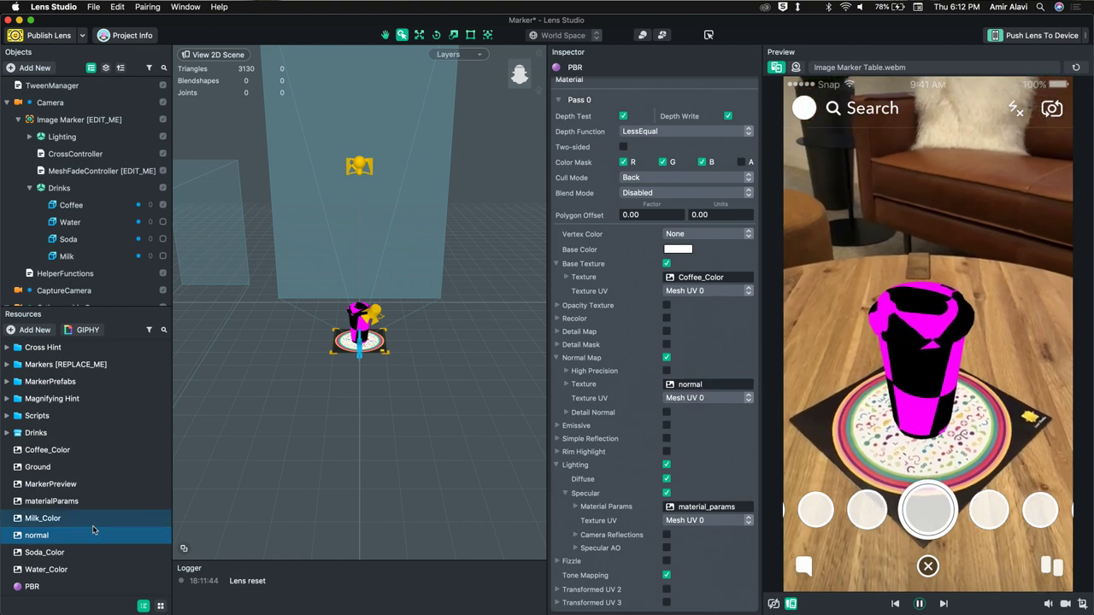
pyautogui.moveTo(60, 503); pyautogui.dragTo(648, 530)
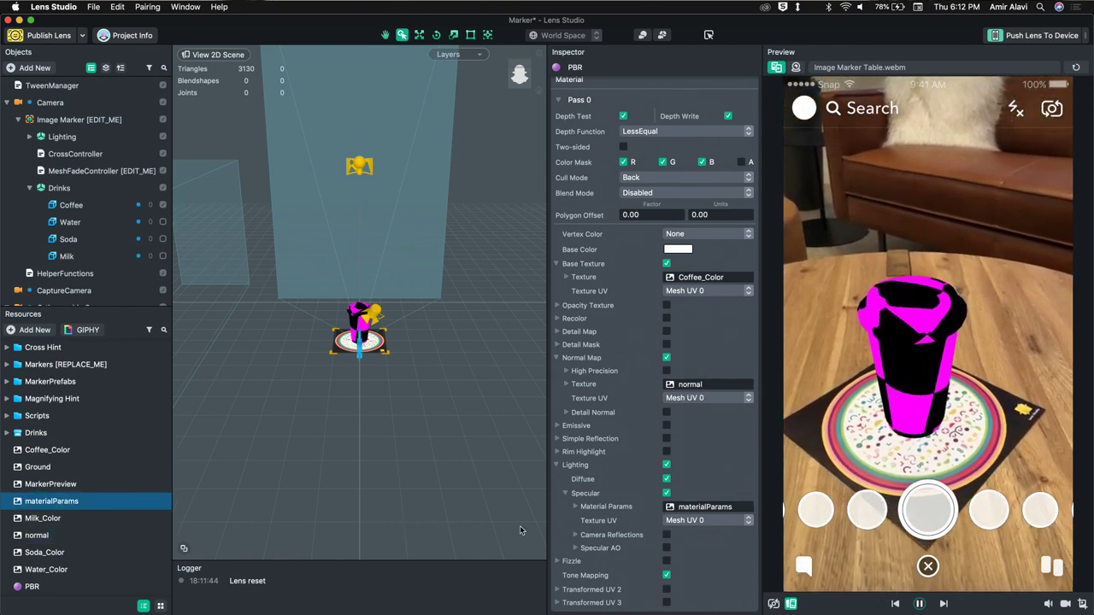
# Step: Assign the PBR material to the Coffee object's Mesh Visual
pyautogui.click(70, 206)
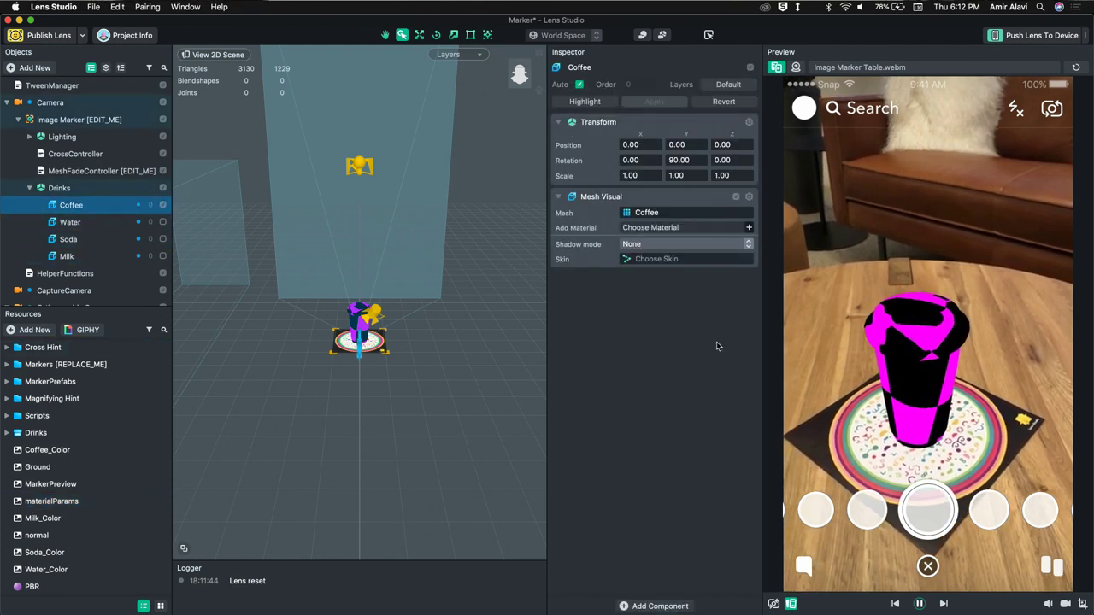
pyautogui.click(652, 228)
pyautogui.doubleClick(464, 263)
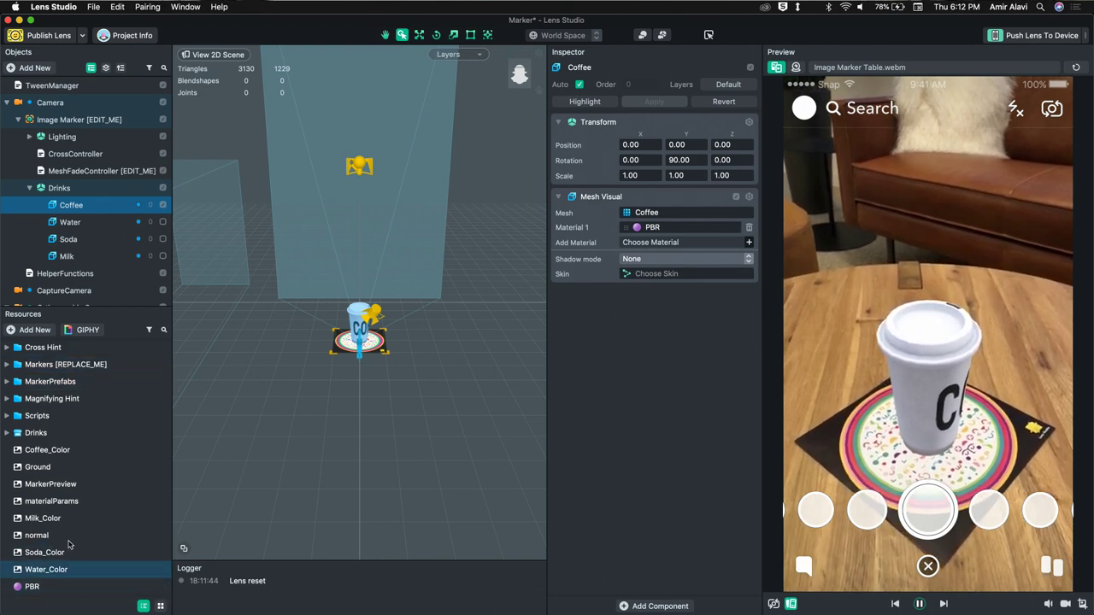
# Step: Rename the PBR material as Coffee and duplicate it three times
pyautogui.click(31, 588)
pyautogui.click(38, 587)
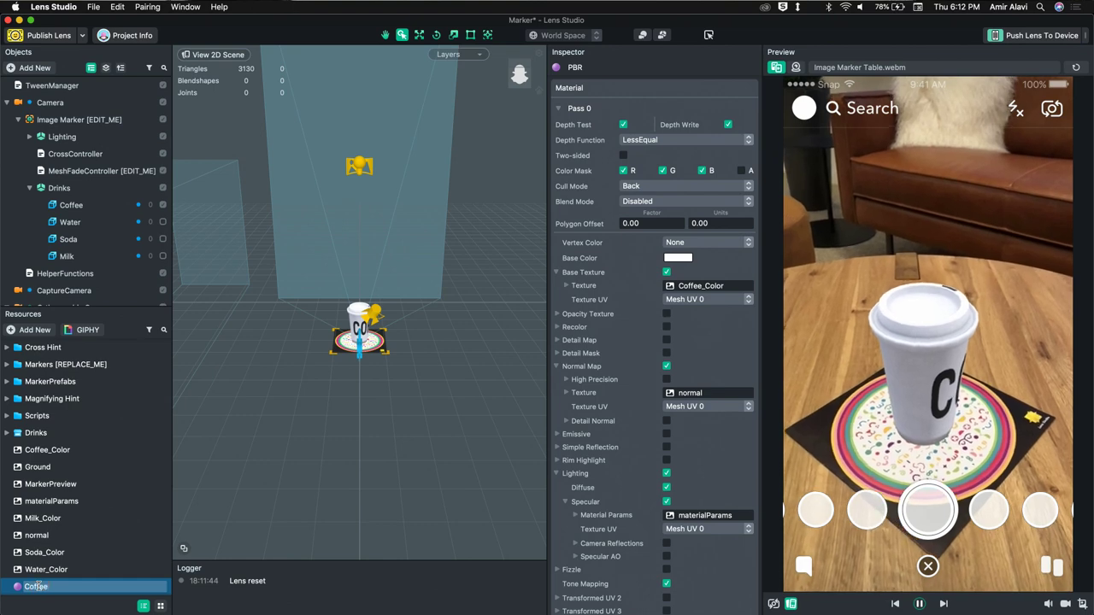
pyautogui.press('Return')
pyautogui.press('super+d')
pyautogui.press('super+d')
pyautogui.press('super+d')
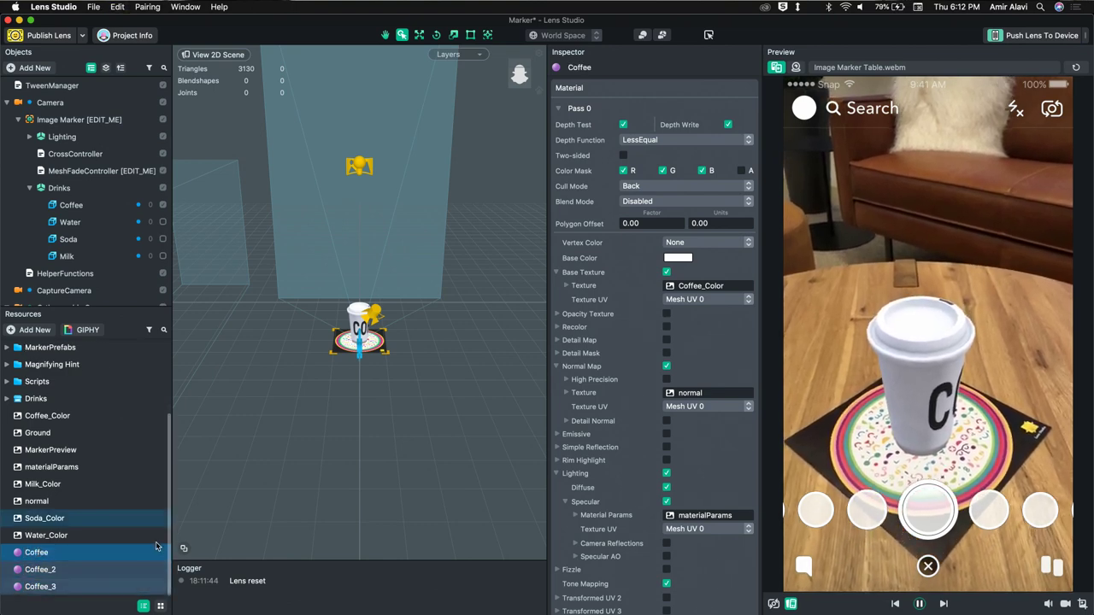
# Step: Set the base texture of the Coffee_2 material to Soda_Color and rename the material as Soda
pyautogui.click(48, 554)
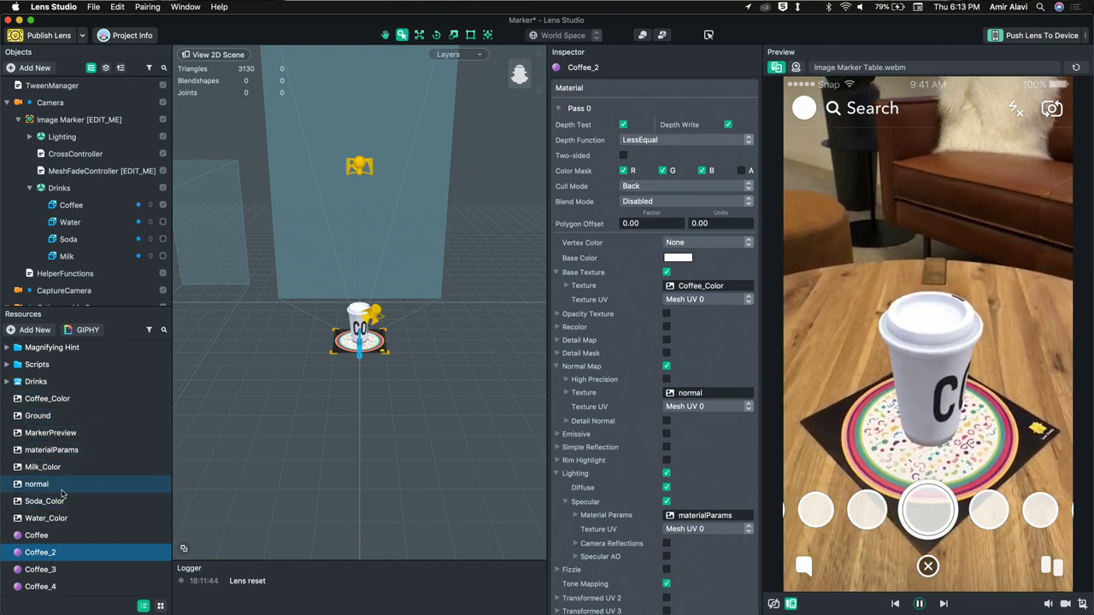
pyautogui.moveTo(45, 501); pyautogui.dragTo(699, 287)
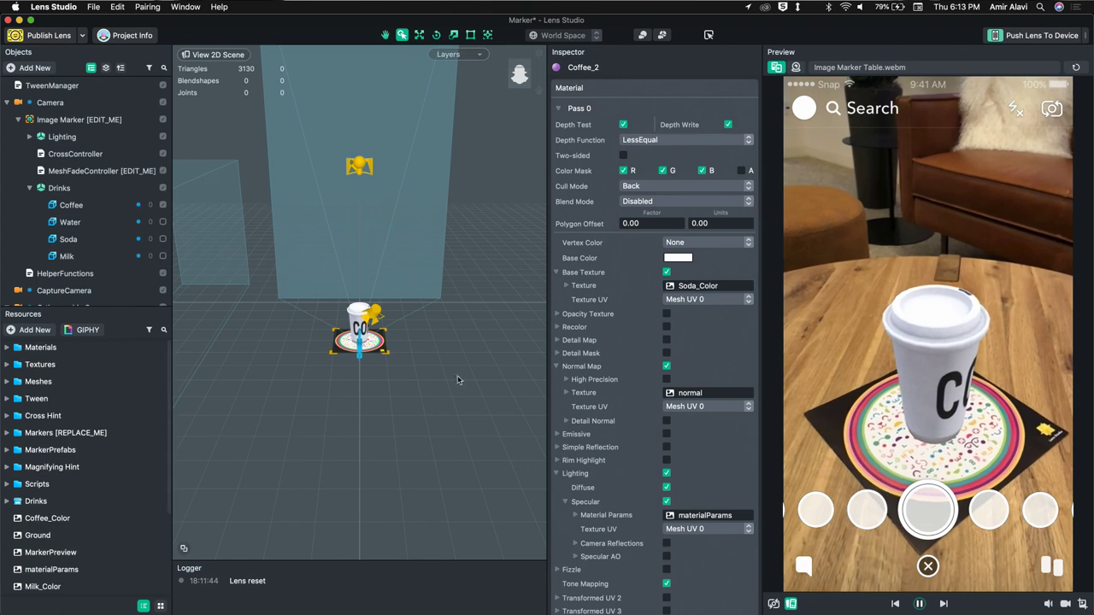
pyautogui.click(41, 553)
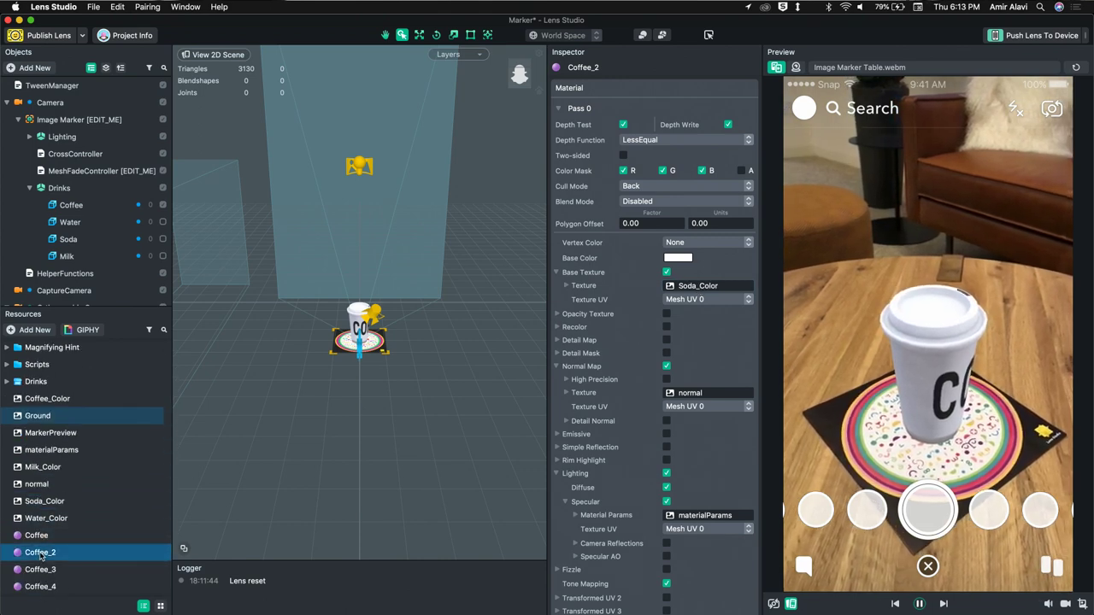
pyautogui.click(40, 553)
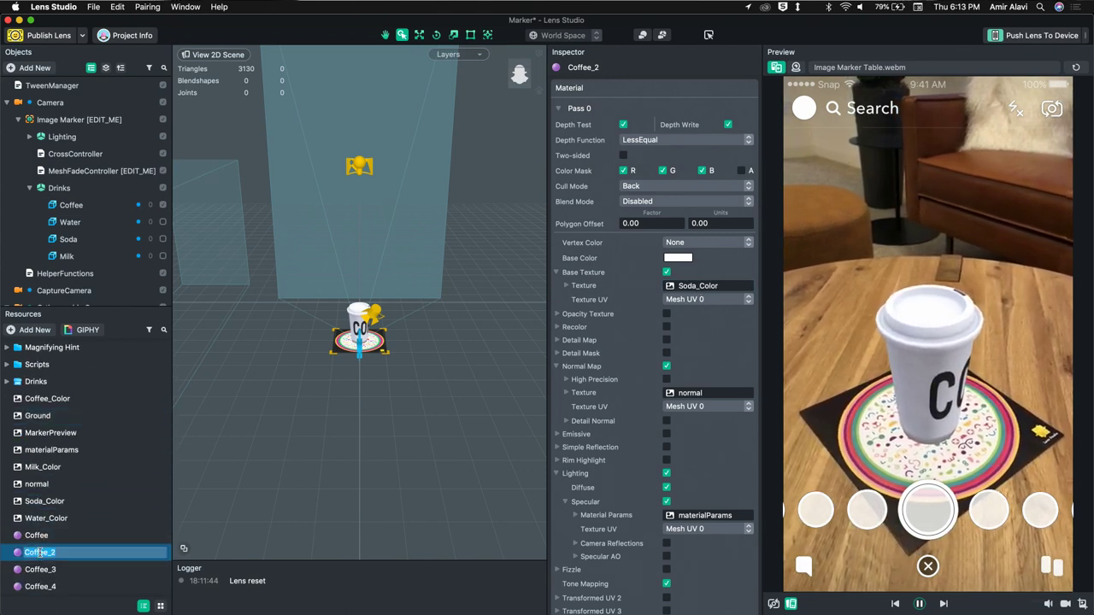
pyautogui.write('Soda')
pyautogui.press('Return')
# Step: Set the base texture of the Coffee_3 material to Water_Color and rename the material as Water
pyautogui.click(40, 569)
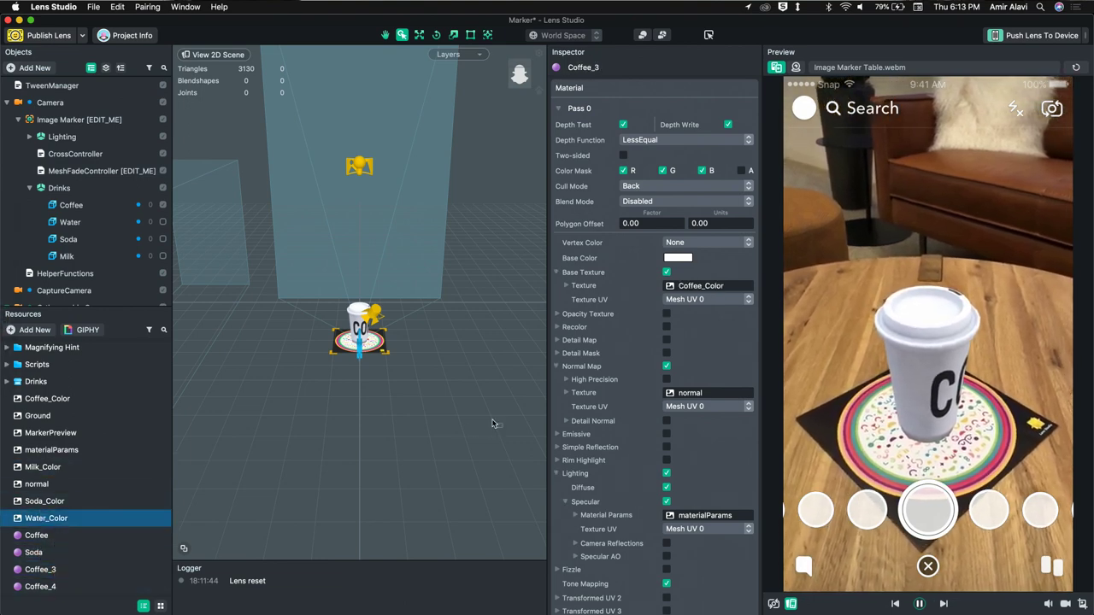
pyautogui.scroll(5, 51, 518)
pyautogui.moveTo(704, 289); pyautogui.dragTo(703, 289)
pyautogui.scroll(-5, 43, 547)
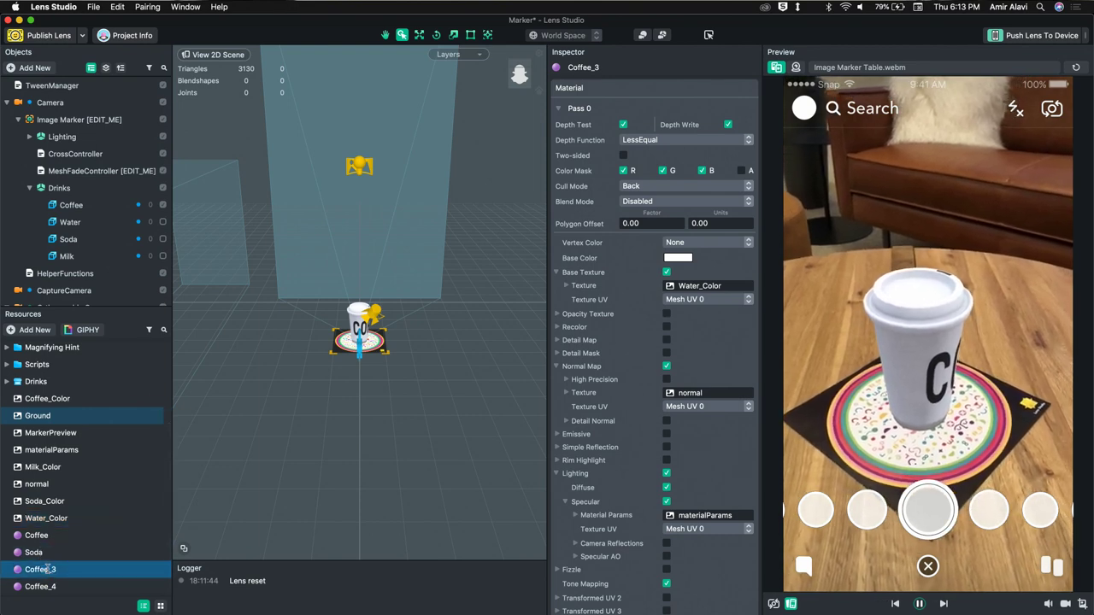
pyautogui.doubleClick(47, 570)
pyautogui.write('Water')
pyautogui.press('Return')
# Step: Set the base texture of the Coffee_4 material to Milk_Color and rename the material as Milk
pyautogui.click(41, 587)
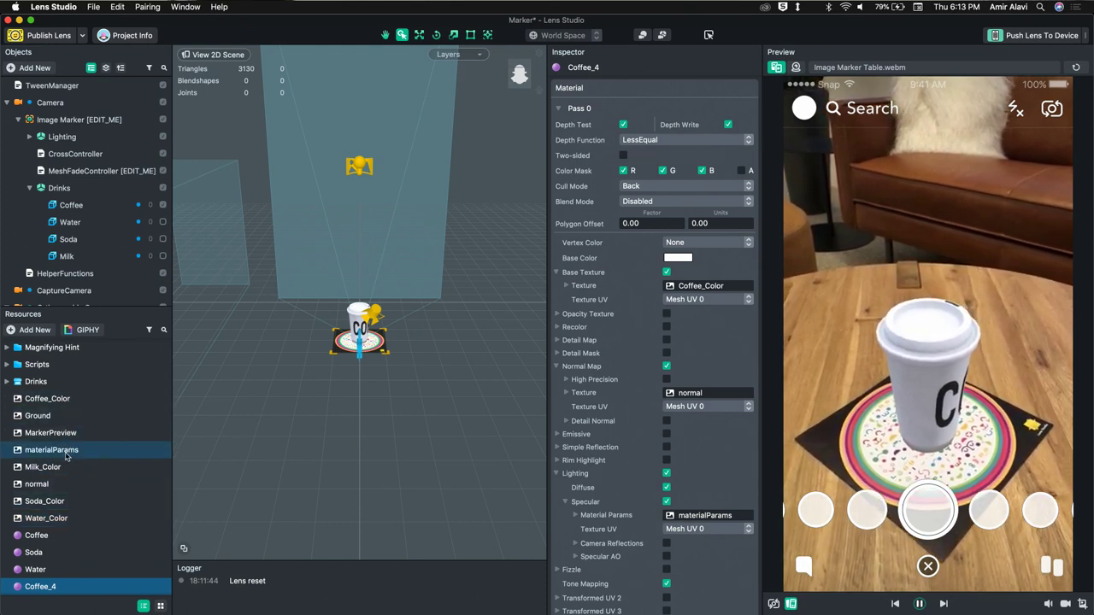
pyautogui.moveTo(52, 469); pyautogui.dragTo(693, 291)
pyautogui.scroll(-4, 77, 496)
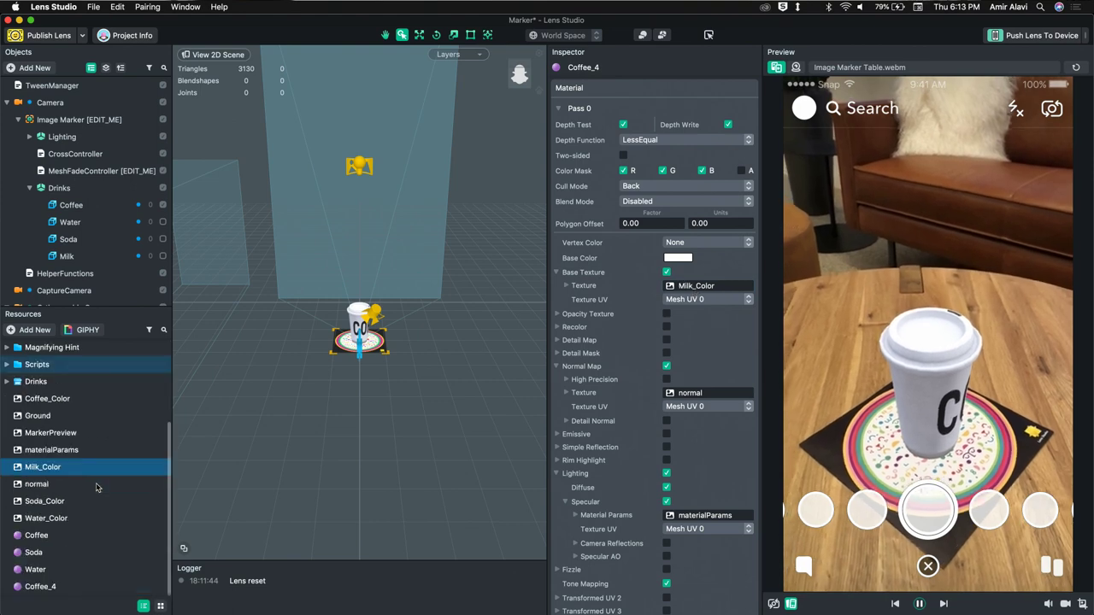
pyautogui.click(40, 587)
pyautogui.doubleClick(53, 587)
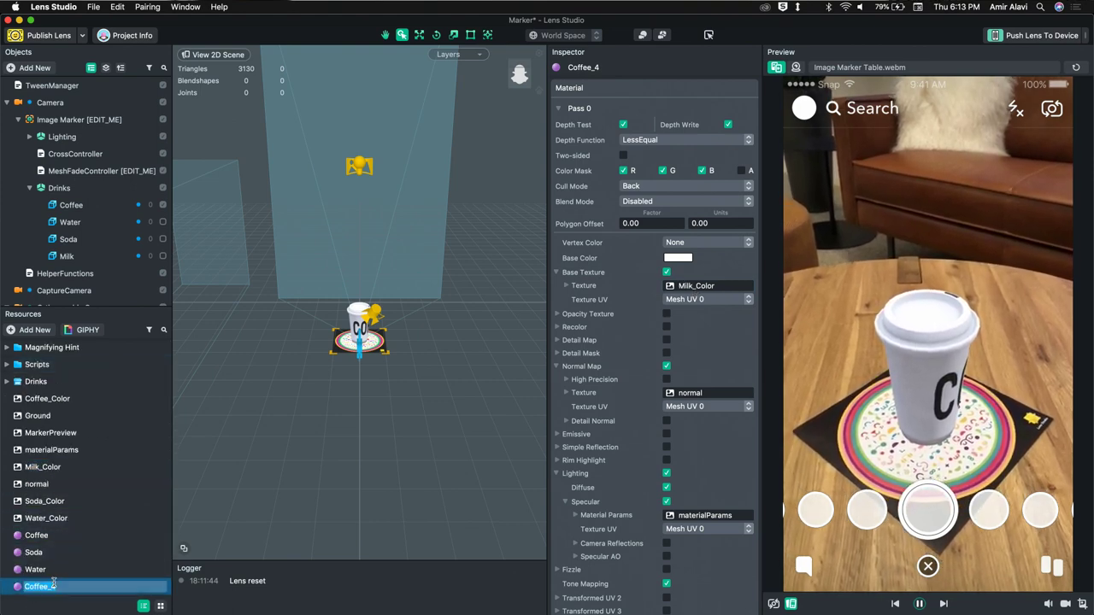
pyautogui.write('Milk')
pyautogui.press('Return')
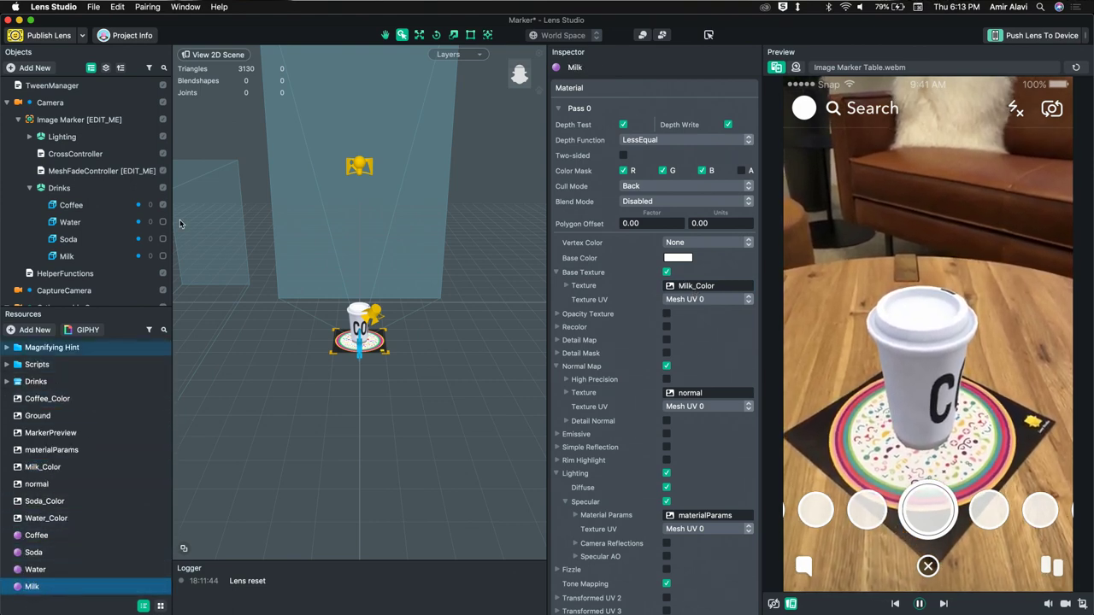
# Step: Switch the visible drink from Coffee to Water and assign the Water material to the Coffee object
pyautogui.click(162, 206)
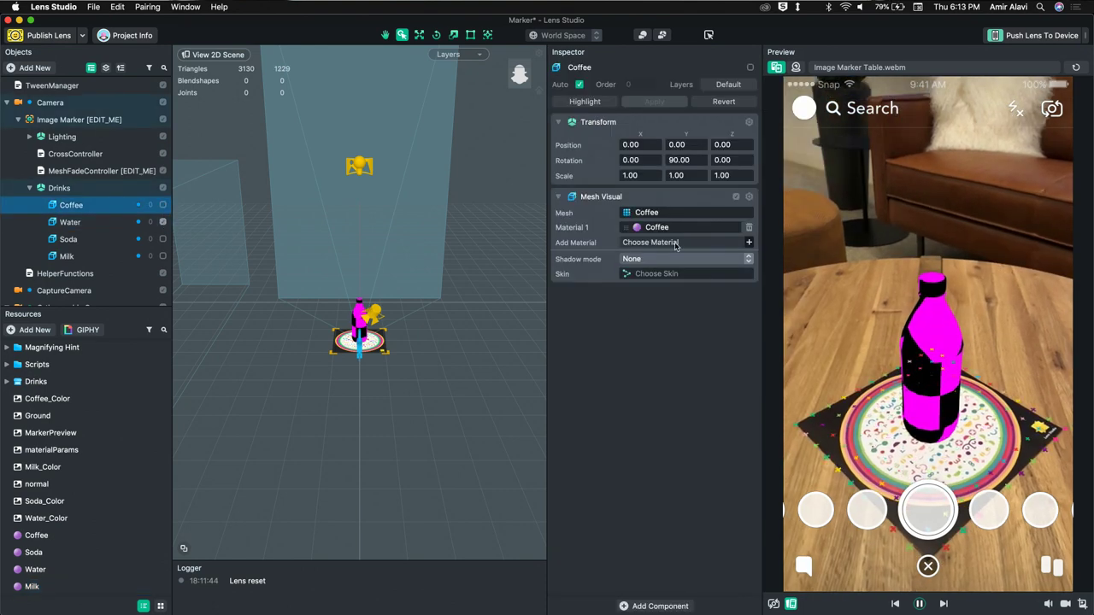
pyautogui.click(666, 229)
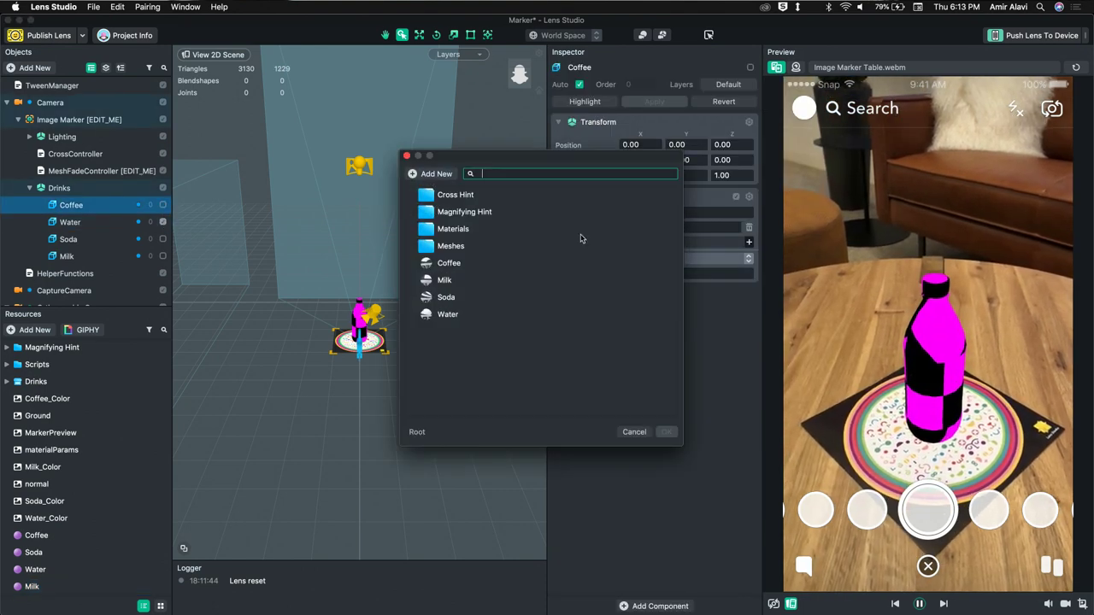
pyautogui.doubleClick(455, 265)
pyautogui.click(658, 228)
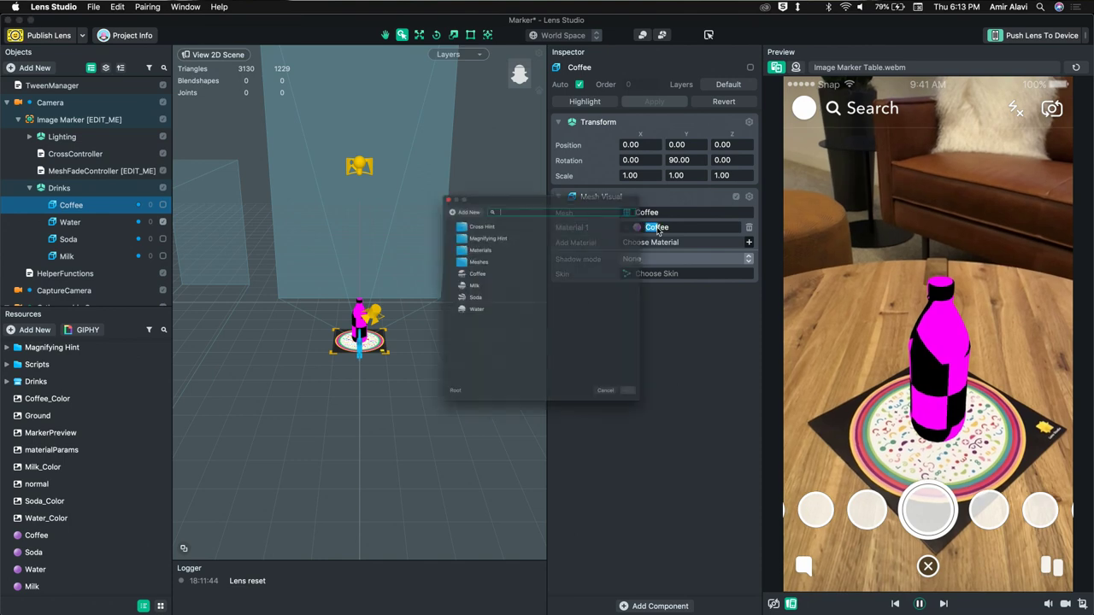
pyautogui.click(451, 282)
pyautogui.doubleClick(452, 314)
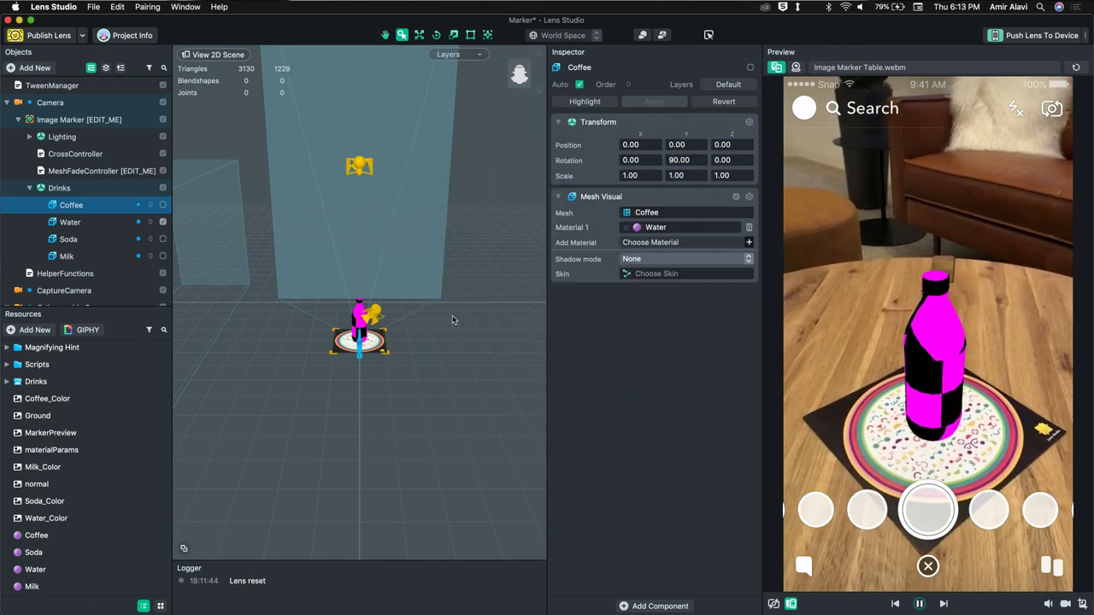
# Step: Check the Water material's settings and assign that material to the Water object's Mesh Visual
pyautogui.scroll(4, 51, 572)
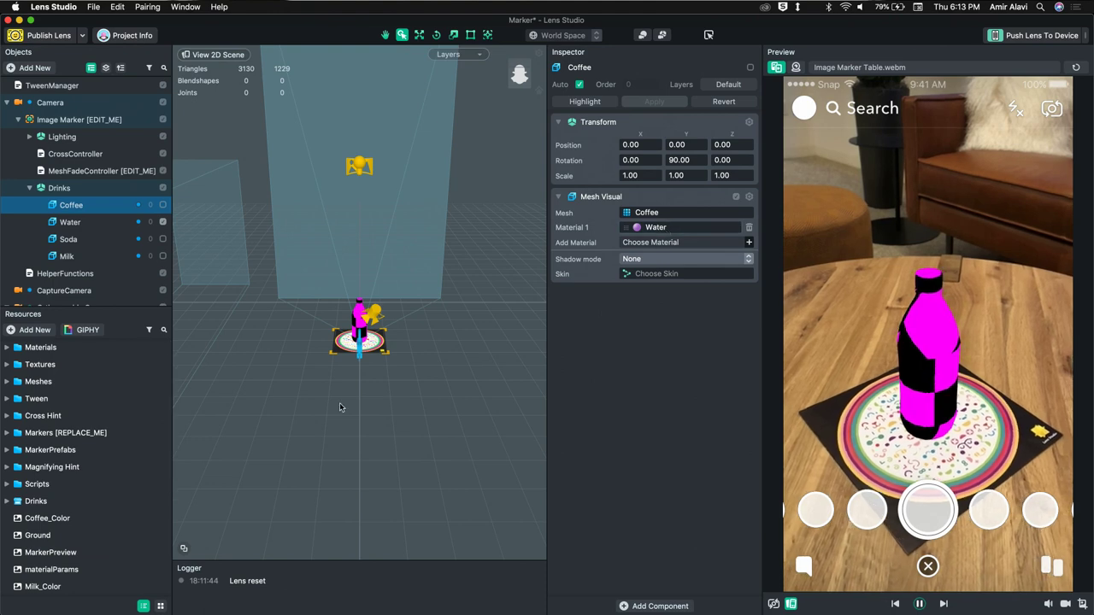
pyautogui.scroll(-4, 66, 538)
pyautogui.click(51, 569)
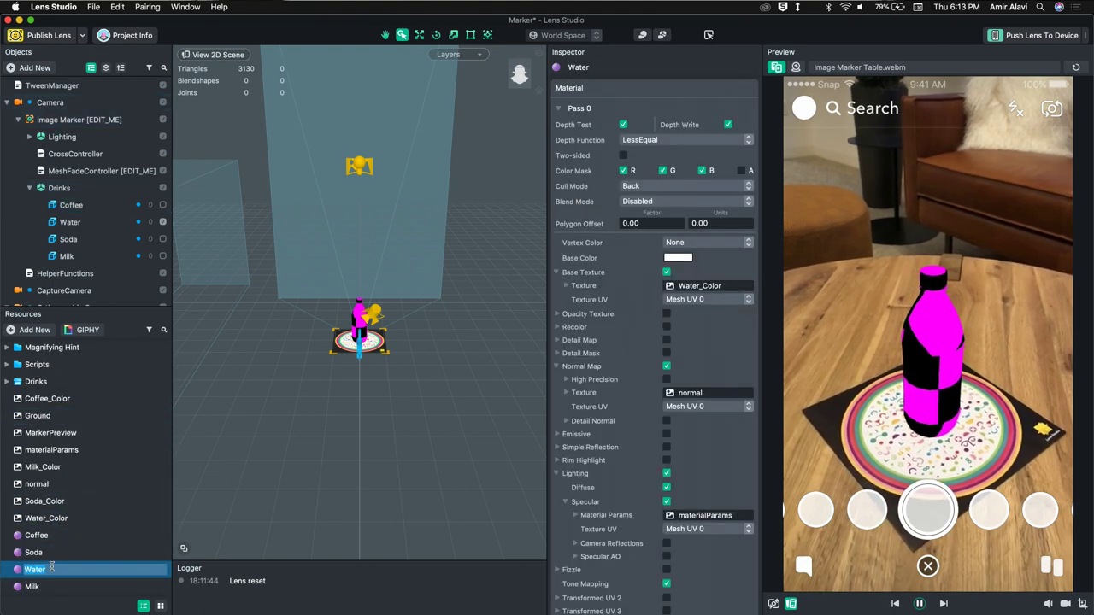
pyautogui.click(70, 222)
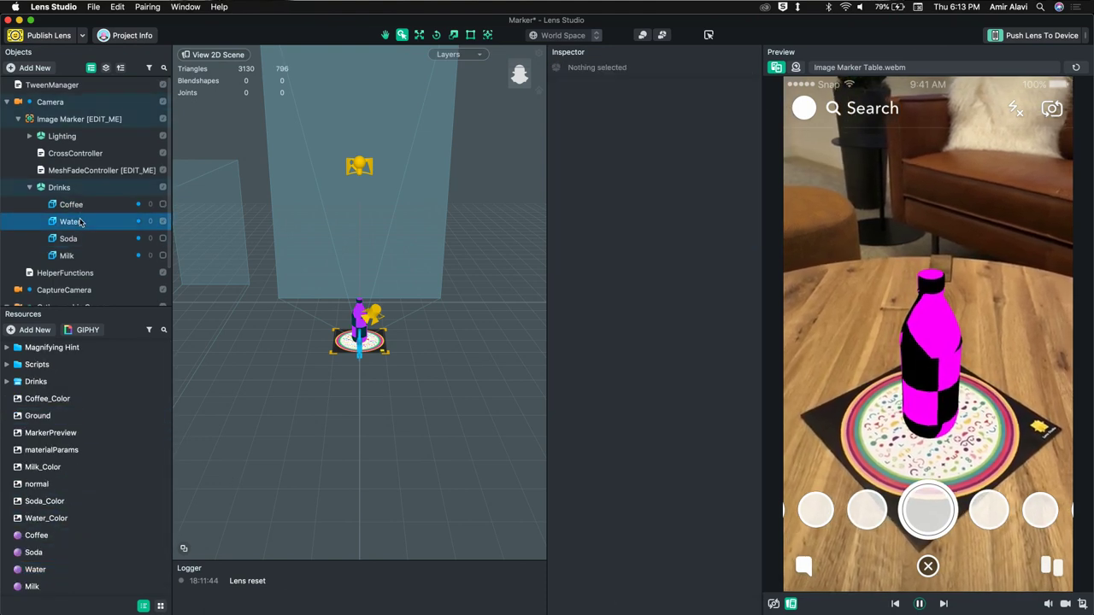
pyautogui.click(665, 214)
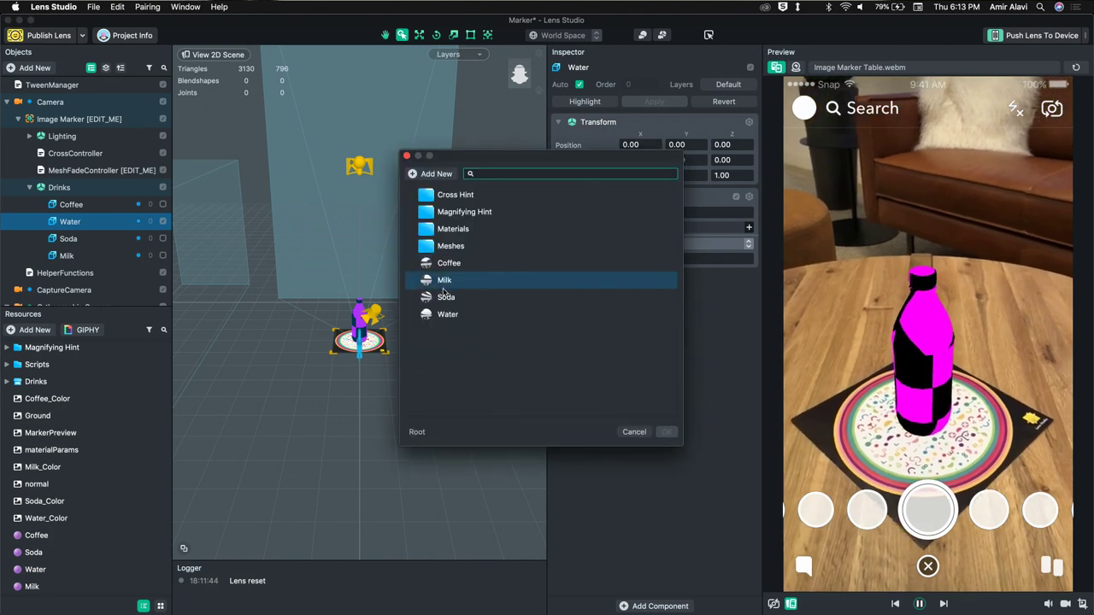
pyautogui.click(448, 314)
pyautogui.click(667, 432)
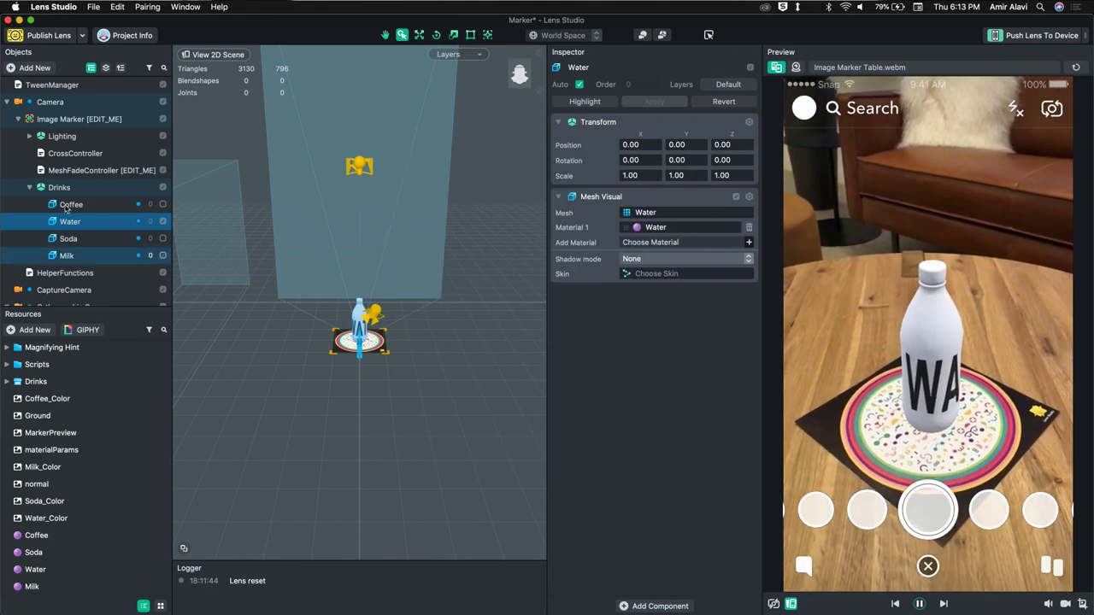
# Step: Hide the Water object, show Coffee and set the Coffee object's material back to Coffee
pyautogui.click(164, 221)
pyautogui.click(163, 204)
pyautogui.click(102, 204)
pyautogui.click(667, 231)
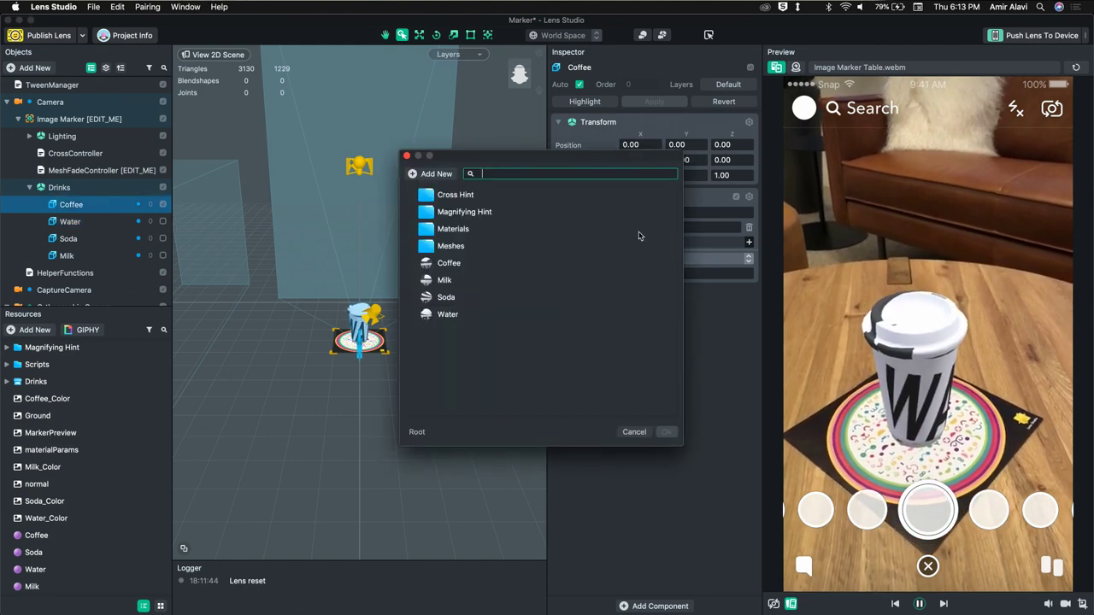
pyautogui.doubleClick(450, 264)
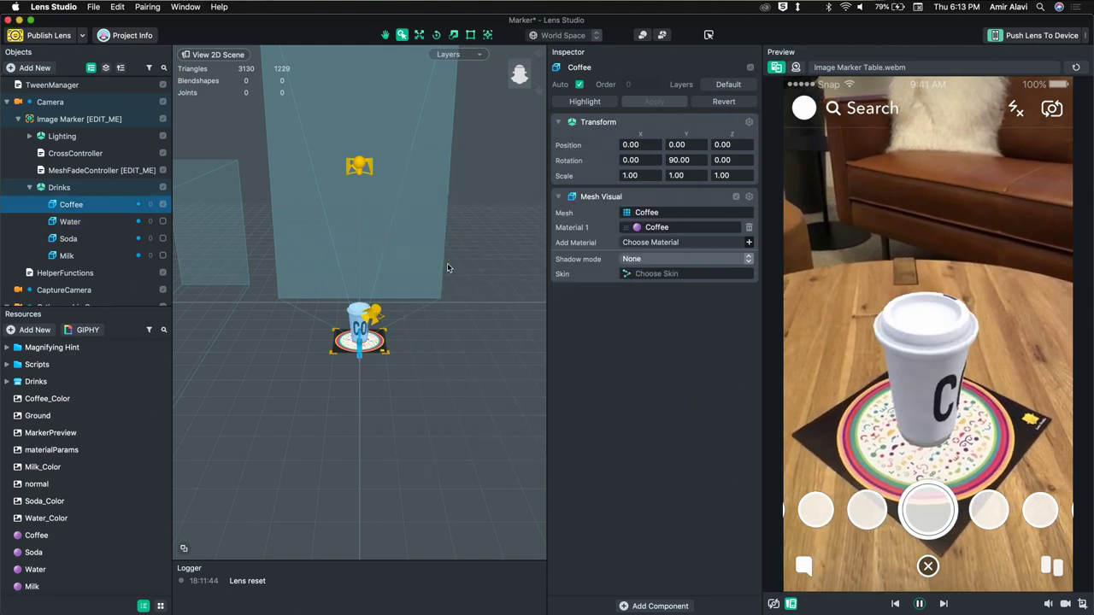
# Step: Hide Coffee, show the Soda object to assign it the Soda material, and hide Soda again
pyautogui.click(162, 204)
pyautogui.click(95, 241)
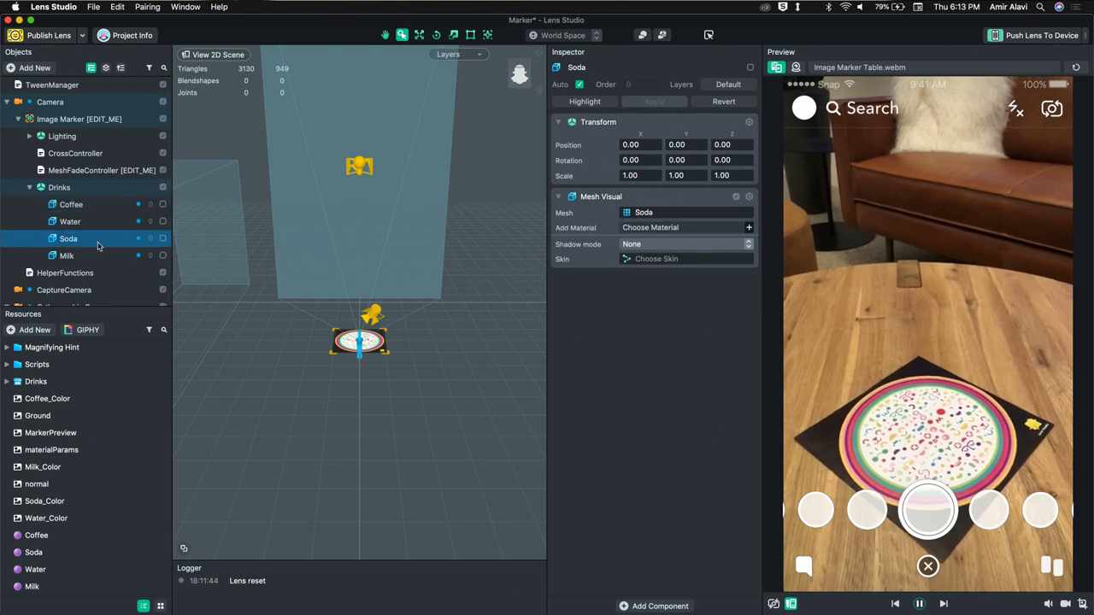
pyautogui.click(162, 239)
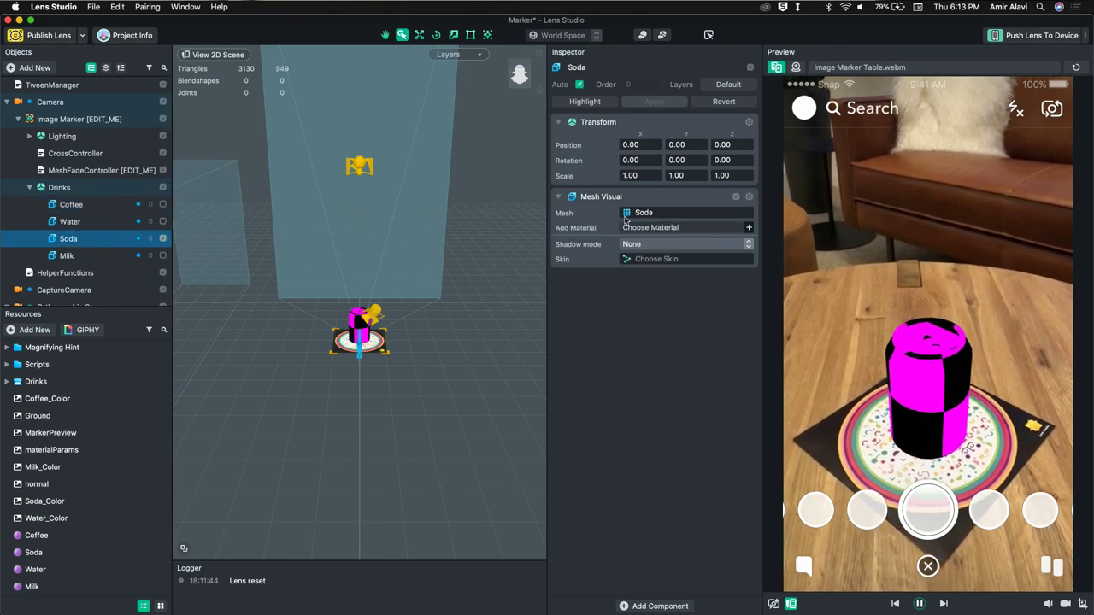
pyautogui.click(659, 228)
pyautogui.doubleClick(452, 295)
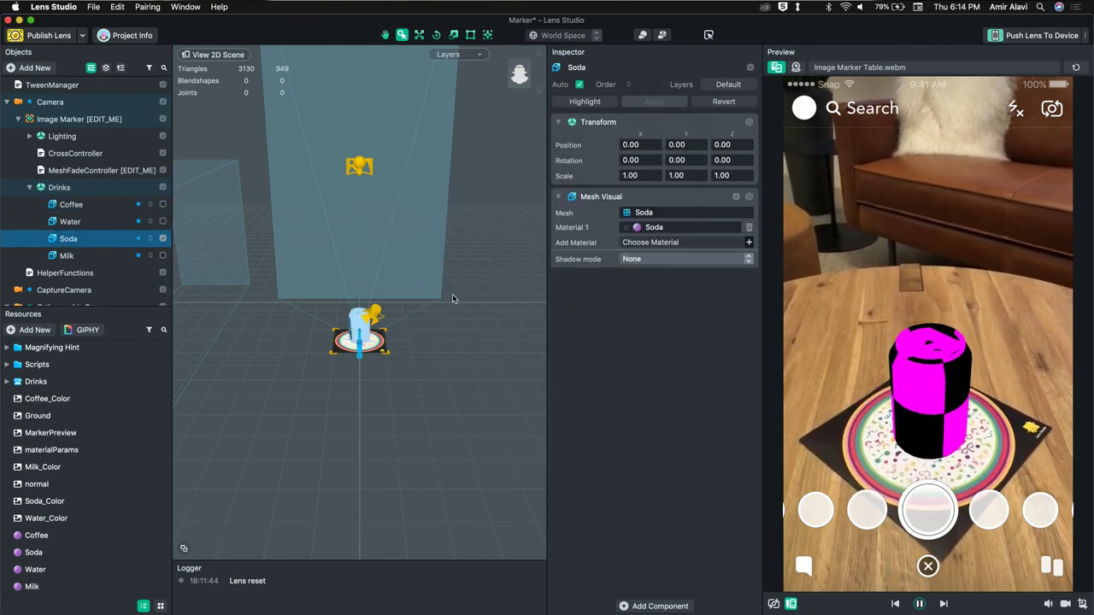
pyautogui.click(162, 240)
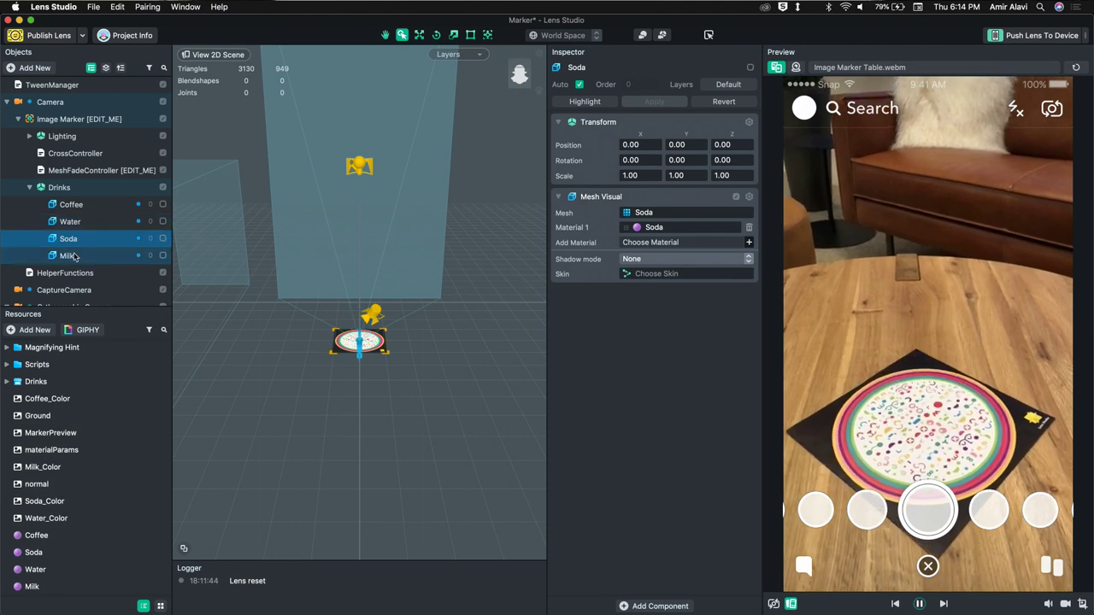
# Step: Show the Milk object and assign the Milk material to its Mesh Visual
pyautogui.click(94, 257)
pyautogui.click(162, 256)
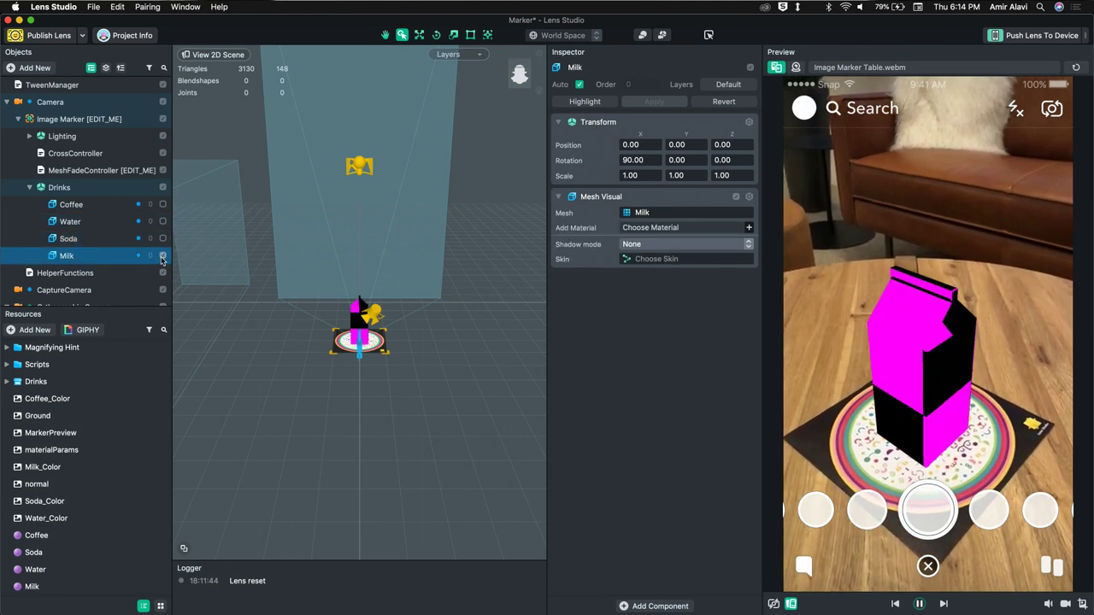
pyautogui.click(652, 228)
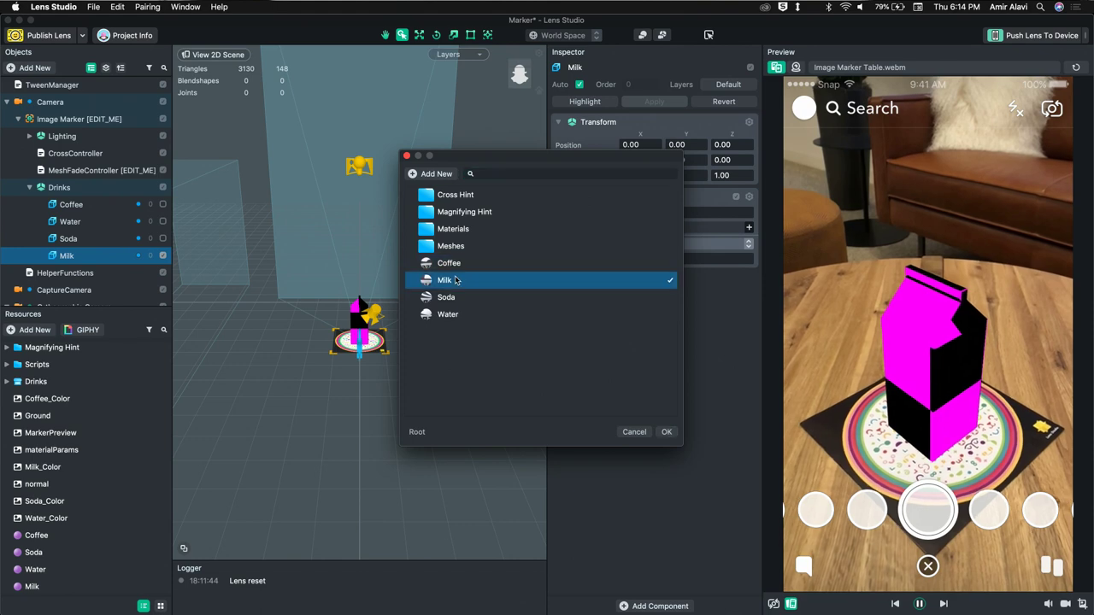
pyautogui.doubleClick(455, 277)
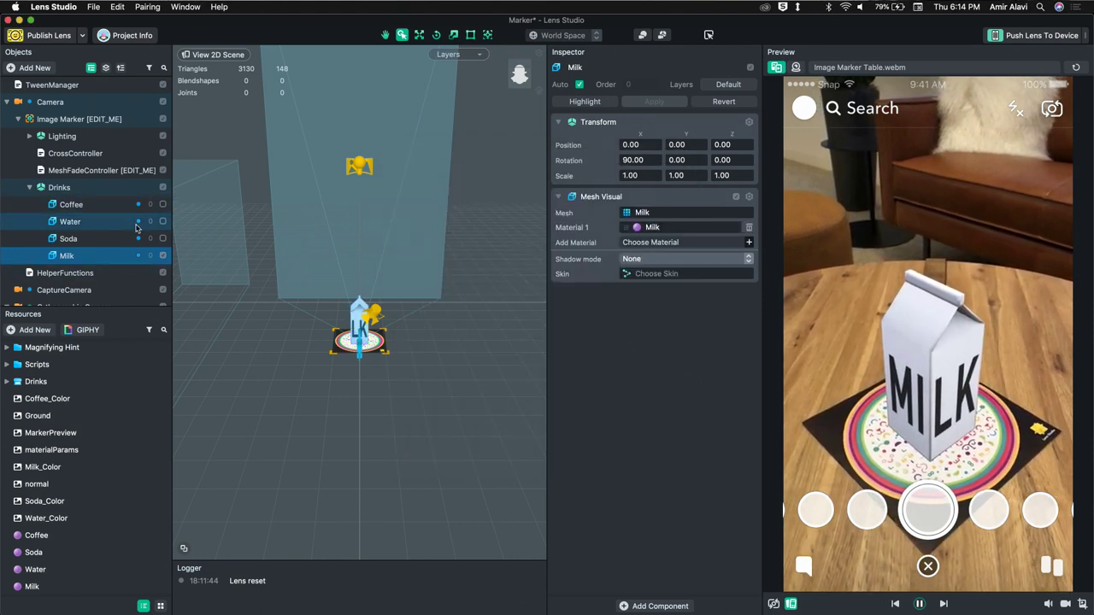
# Step: Show the other drink objects together with Milk to compare them, and hide them again
pyautogui.scroll(-1, 103, 235)
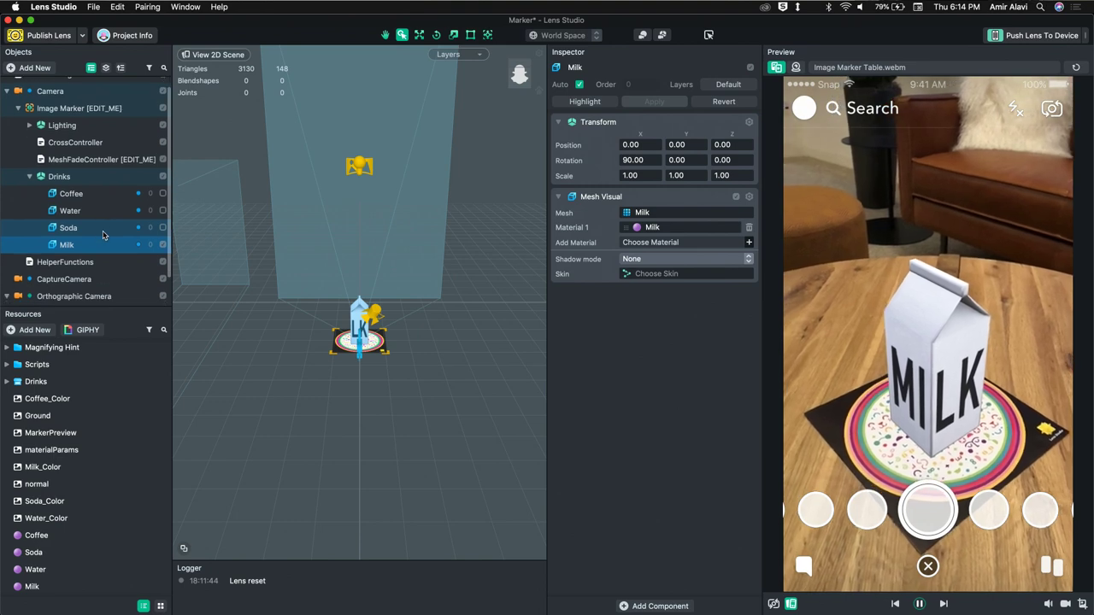
pyautogui.click(163, 228)
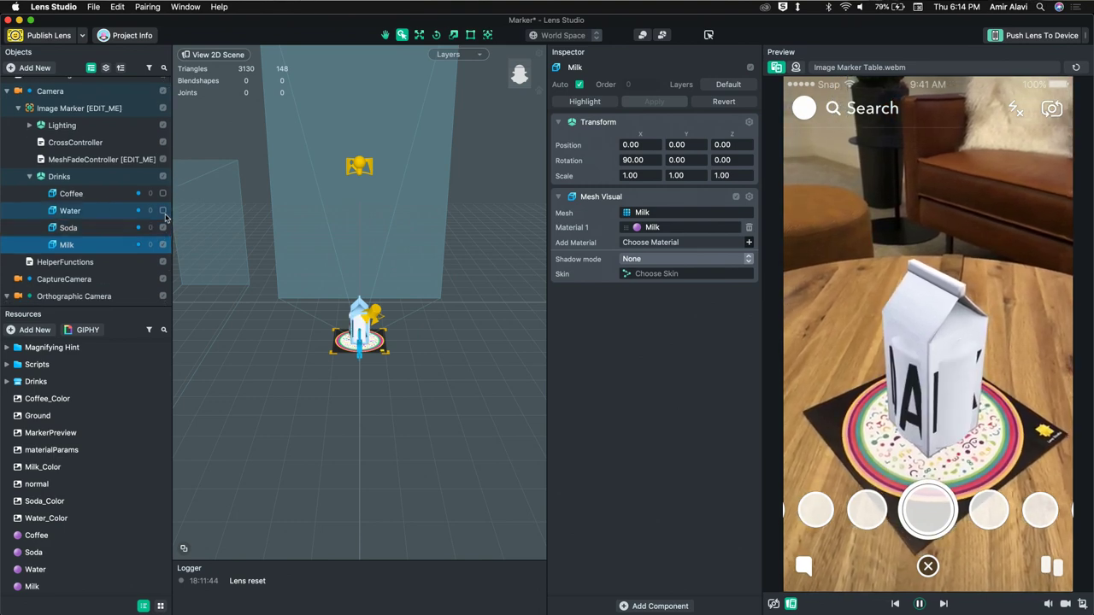
pyautogui.click(163, 194)
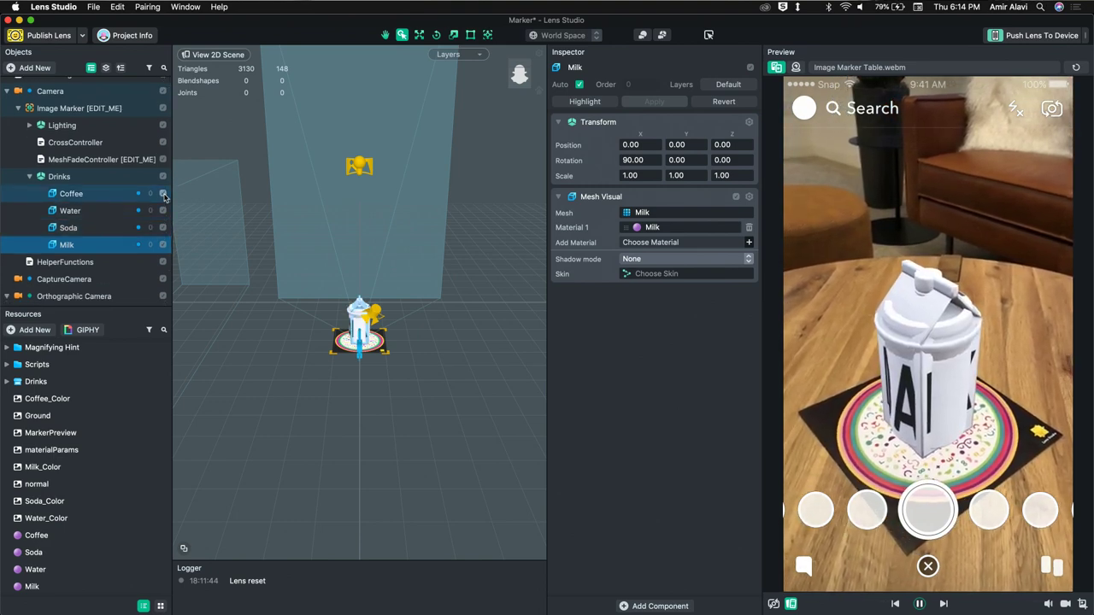
pyautogui.click(163, 195)
pyautogui.click(164, 228)
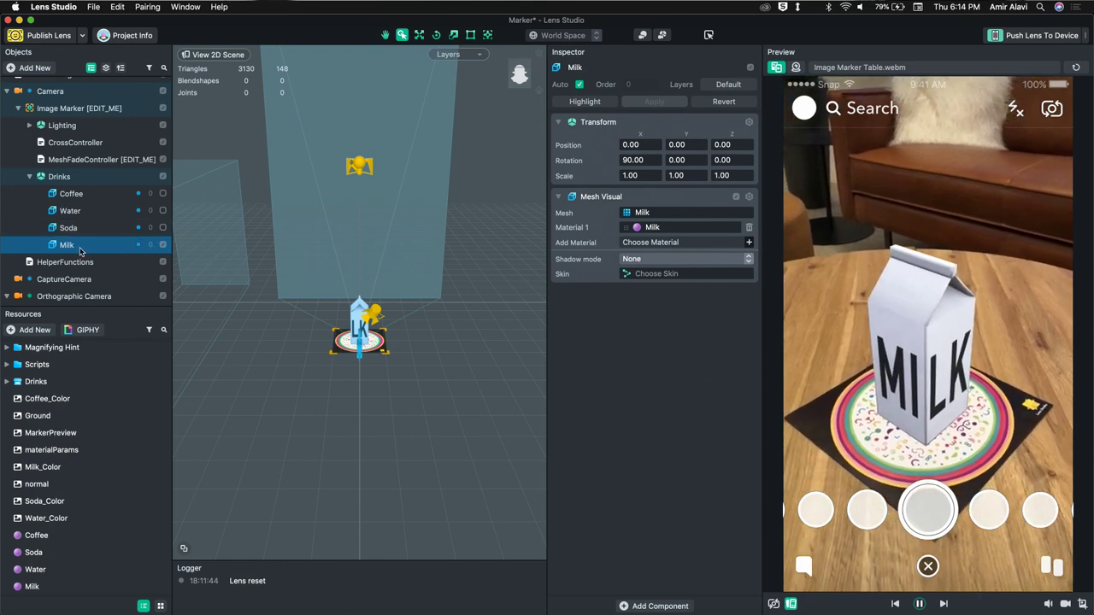
pyautogui.scroll(-3, 80, 252)
pyautogui.scroll(4, 81, 251)
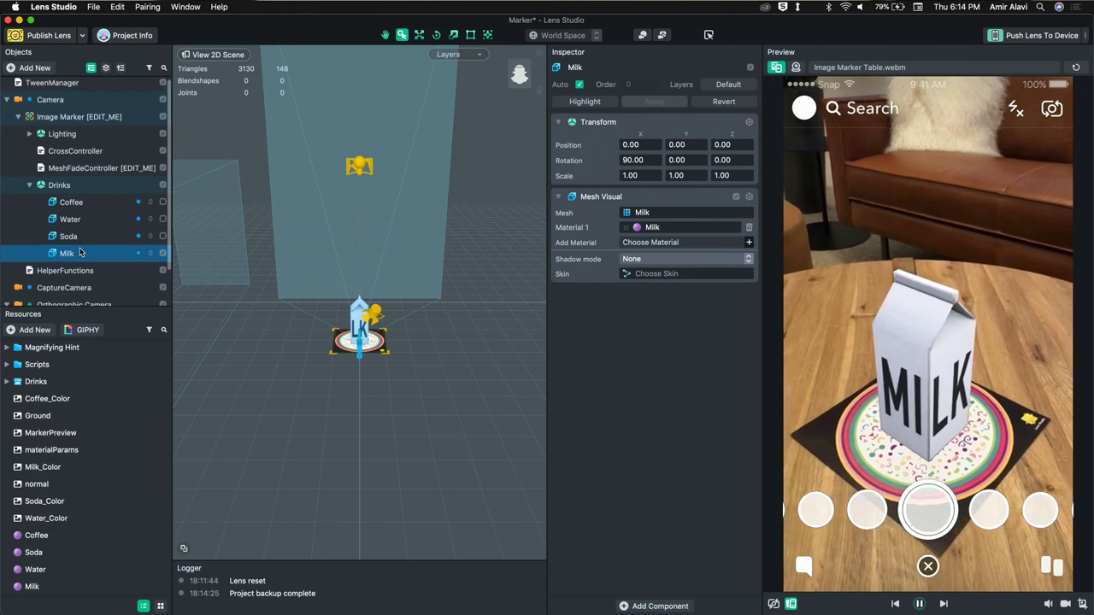
pyautogui.scroll(-2, 80, 251)
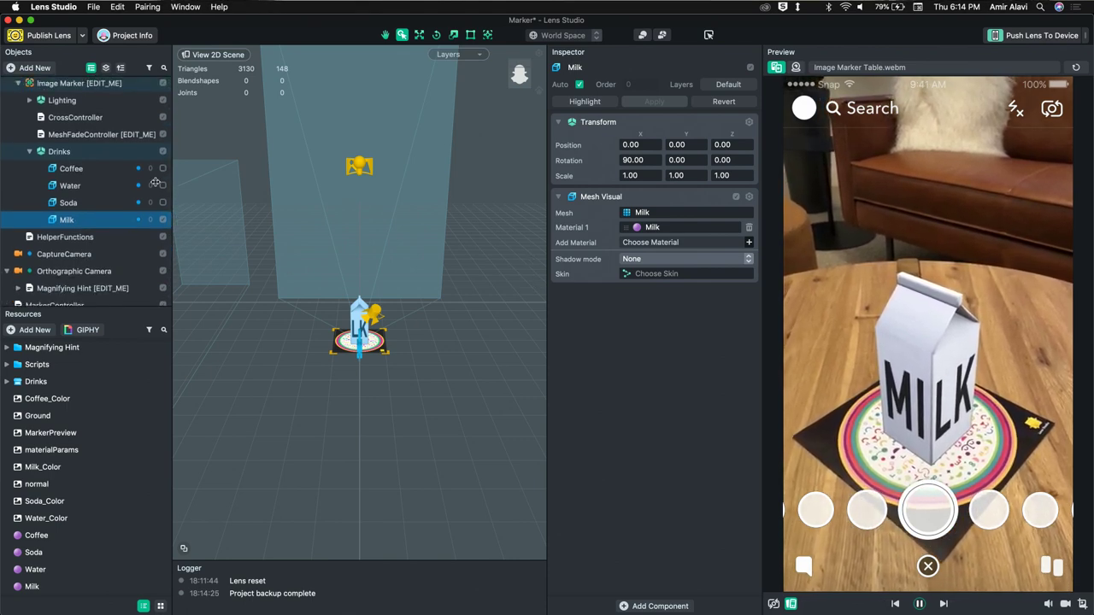
pyautogui.click(29, 151)
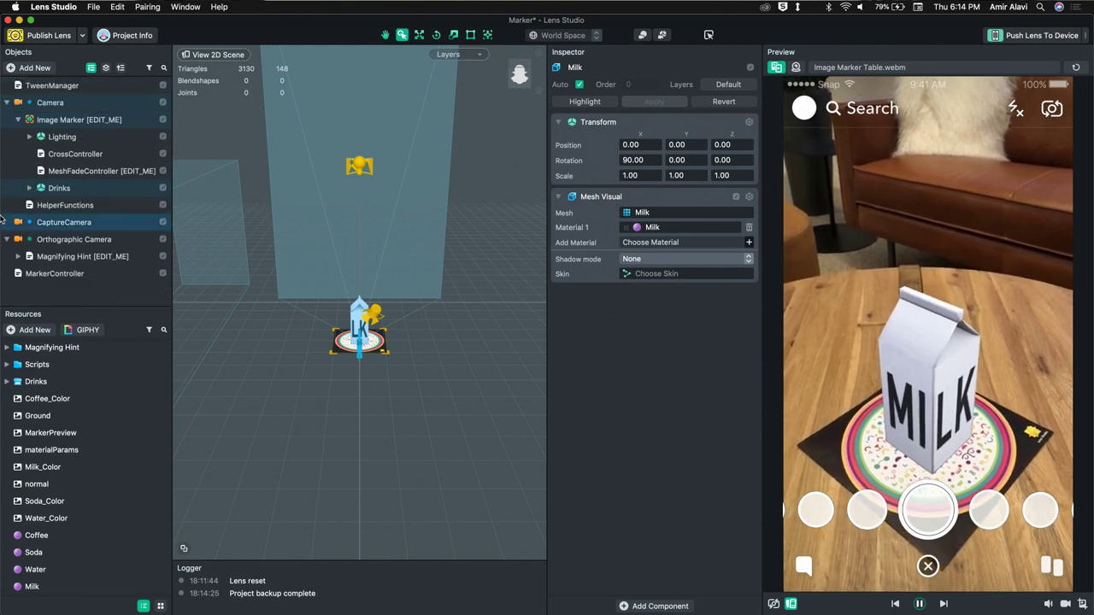
pyautogui.click(29, 188)
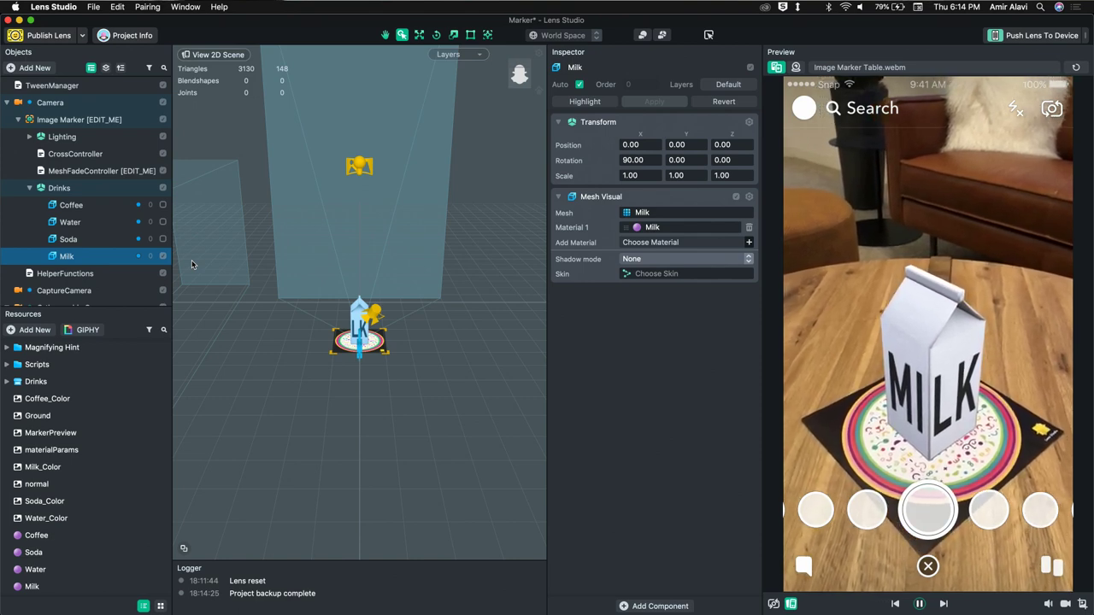
# Step: Add a Script component to the Milk object
pyautogui.click(646, 601)
pyautogui.write('scr')
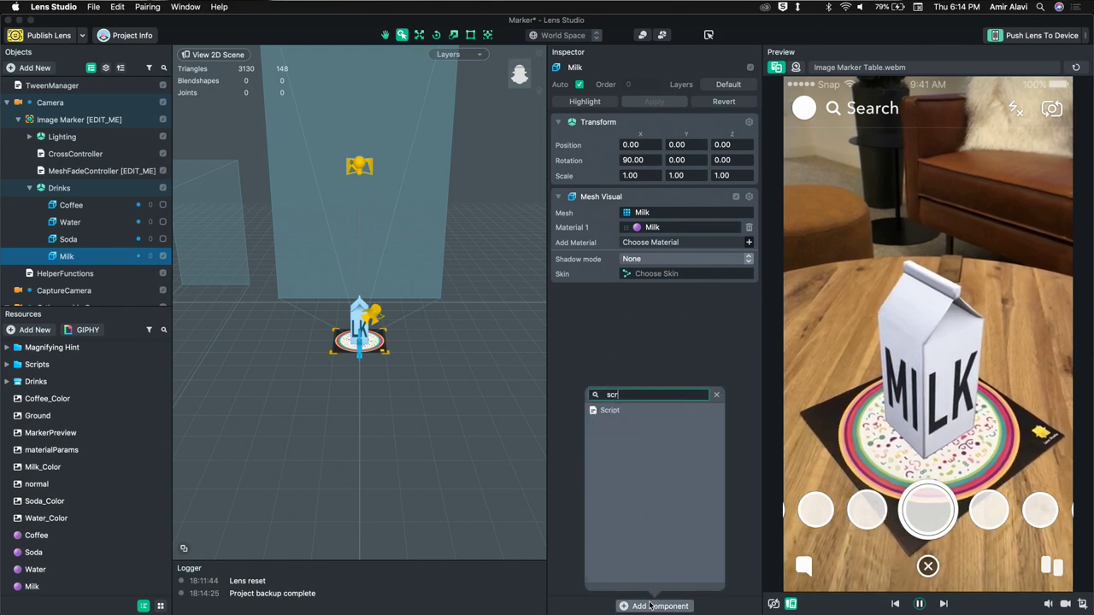
pyautogui.click(612, 410)
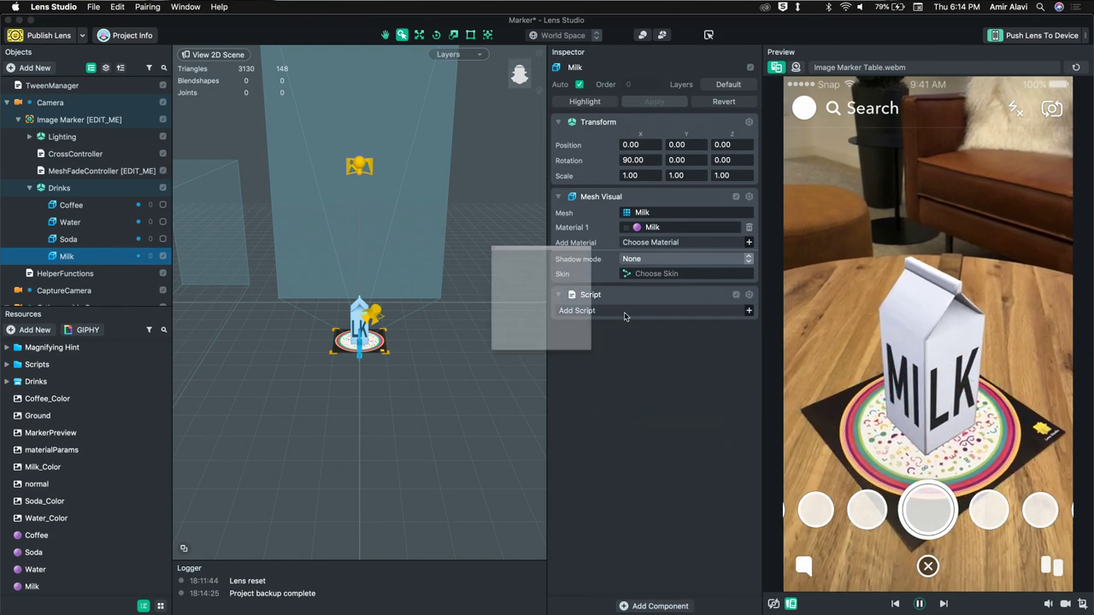
# Step: Load the TweenTransform script from the TweenTypes folder into Milk's Script component
pyautogui.click(624, 313)
pyautogui.click(426, 245)
pyautogui.doubleClick(426, 246)
pyautogui.click(425, 201)
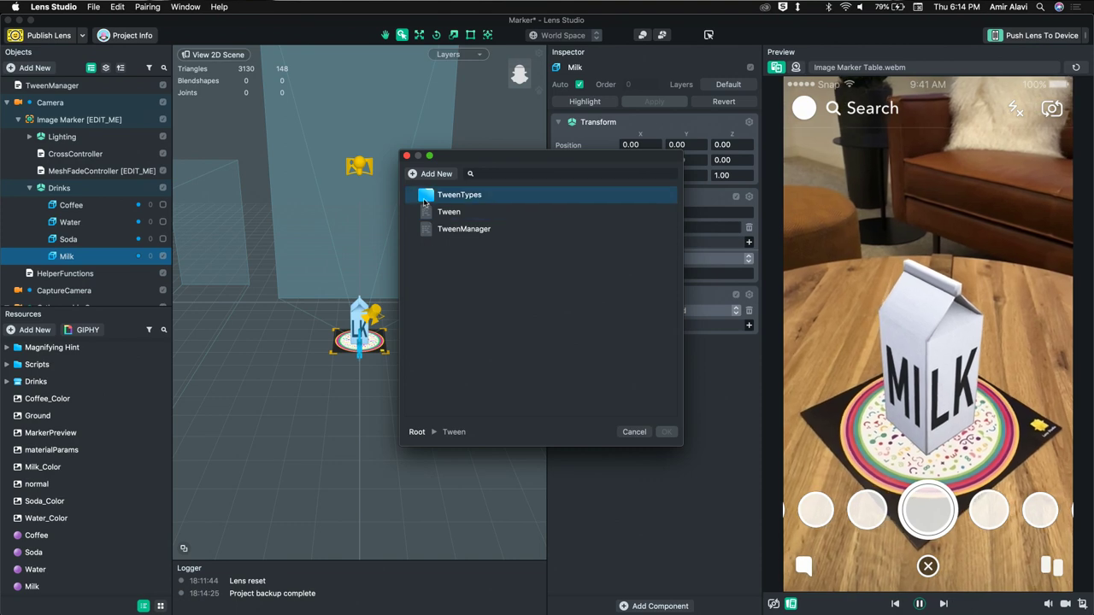
pyautogui.click(460, 211)
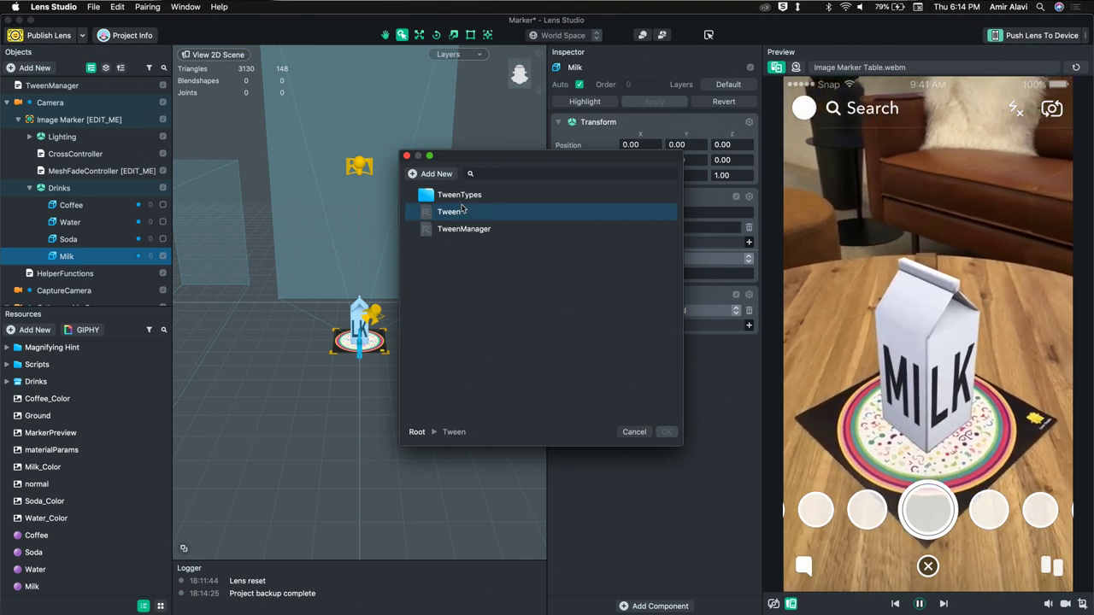
pyautogui.click(463, 198)
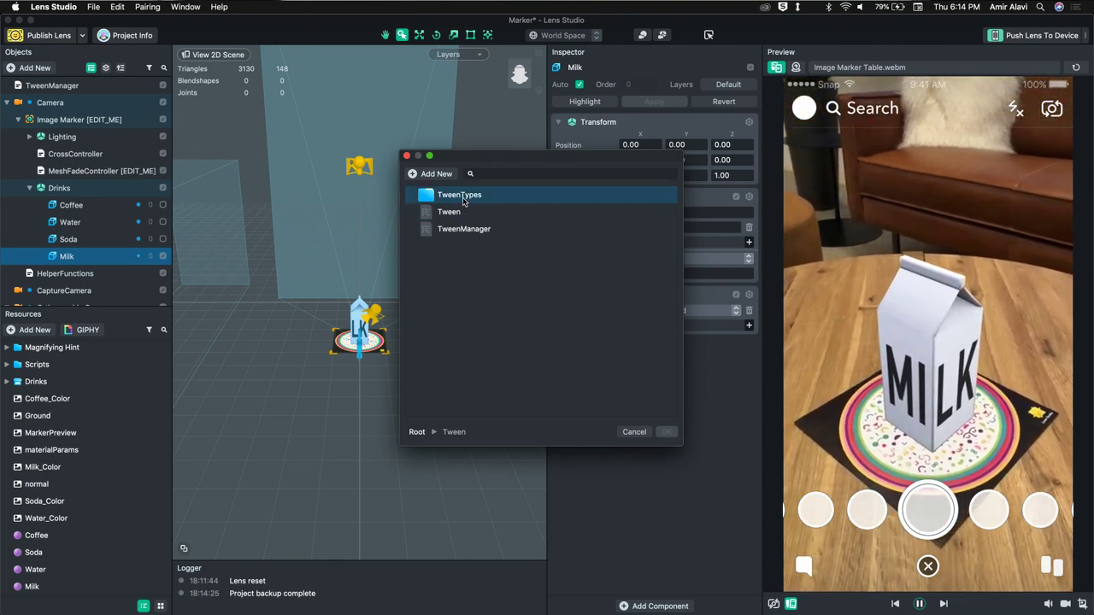
pyautogui.doubleClick(464, 197)
pyautogui.click(462, 229)
pyautogui.click(481, 264)
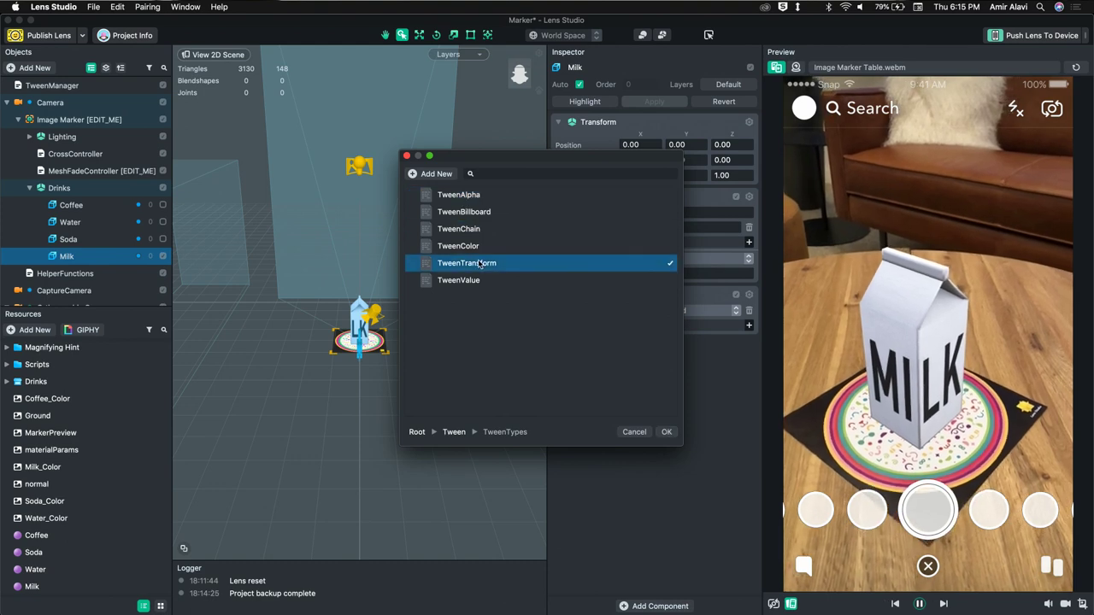
pyautogui.doubleClick(481, 264)
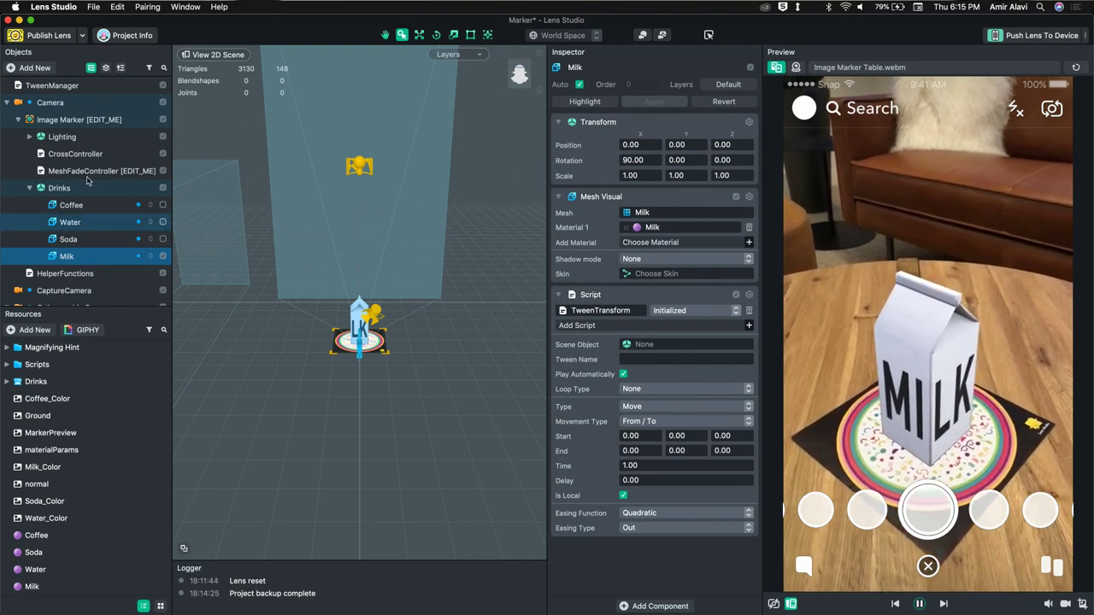
# Step: Look up the Tween Manager helper script among the objects that can be added, and leave without adding it
pyautogui.click(35, 67)
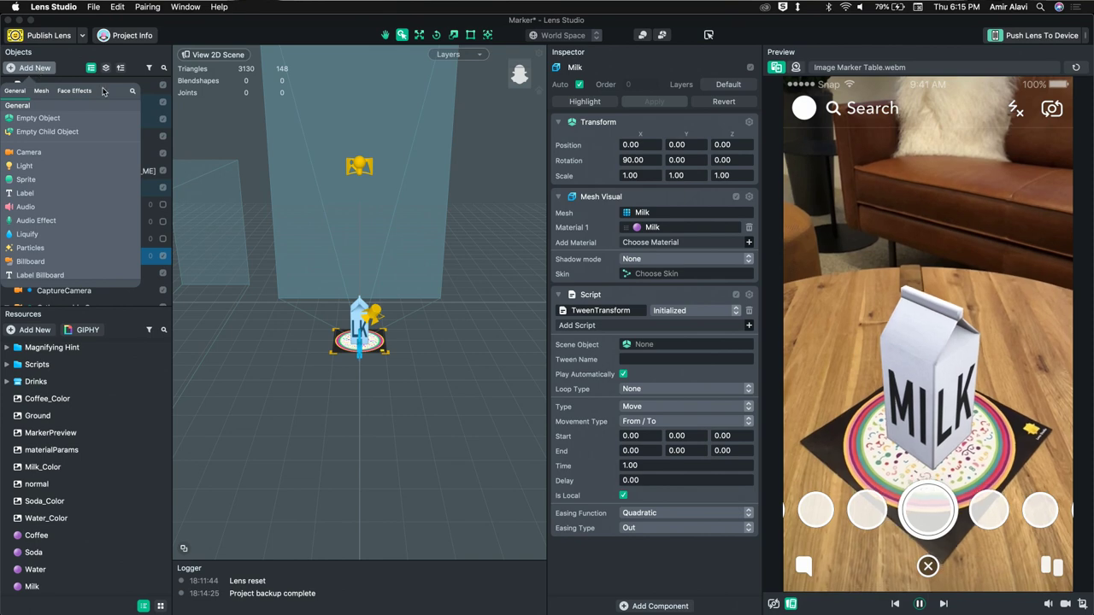
pyautogui.write('twe')
pyautogui.moveTo(75, 109)
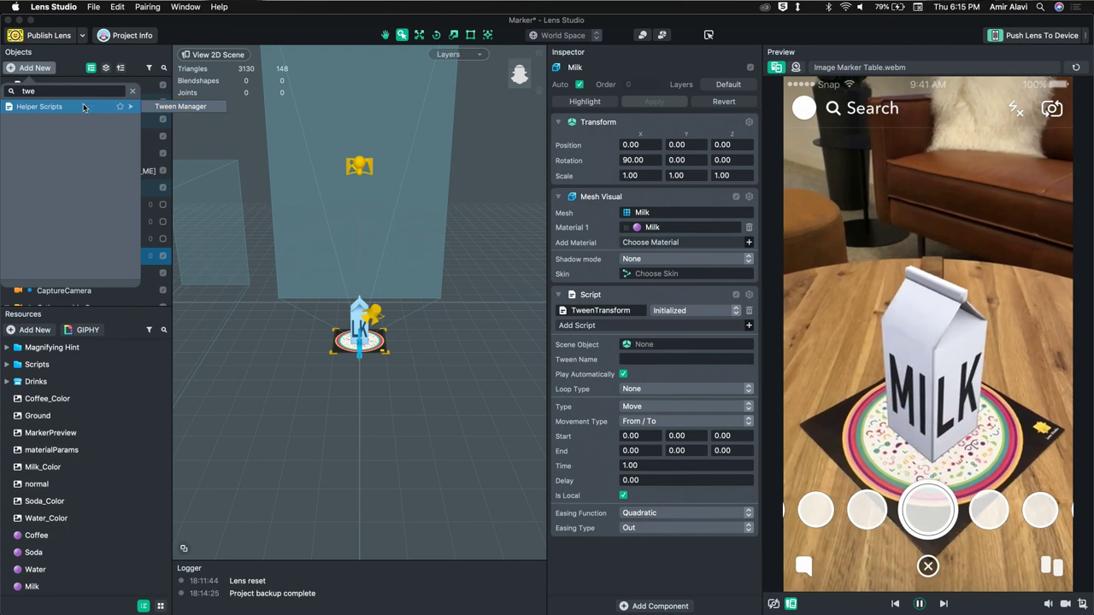
pyautogui.click(133, 91)
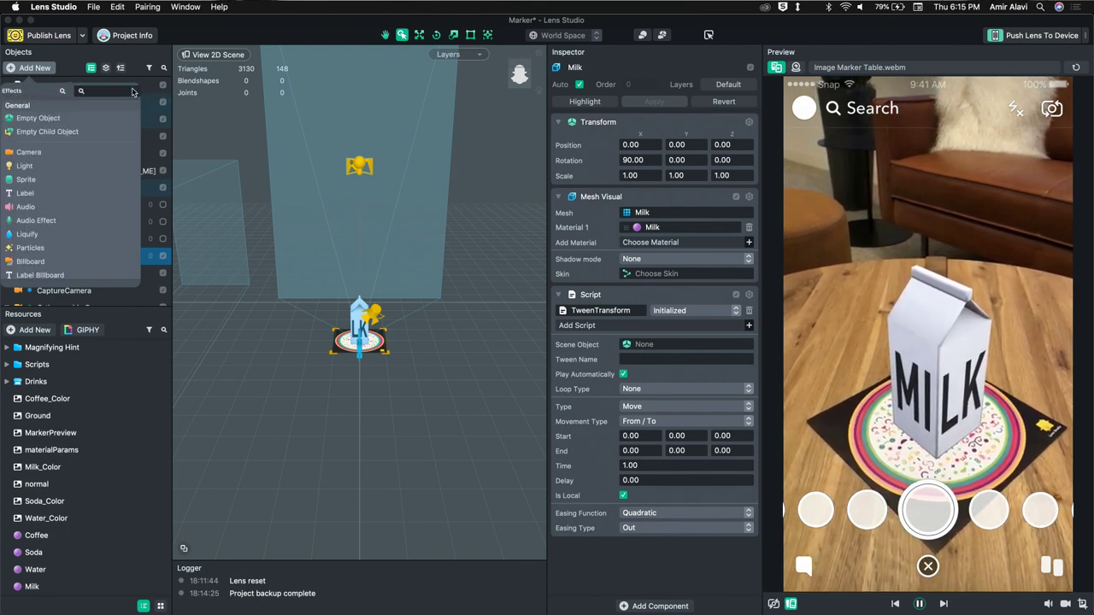
pyautogui.click(659, 572)
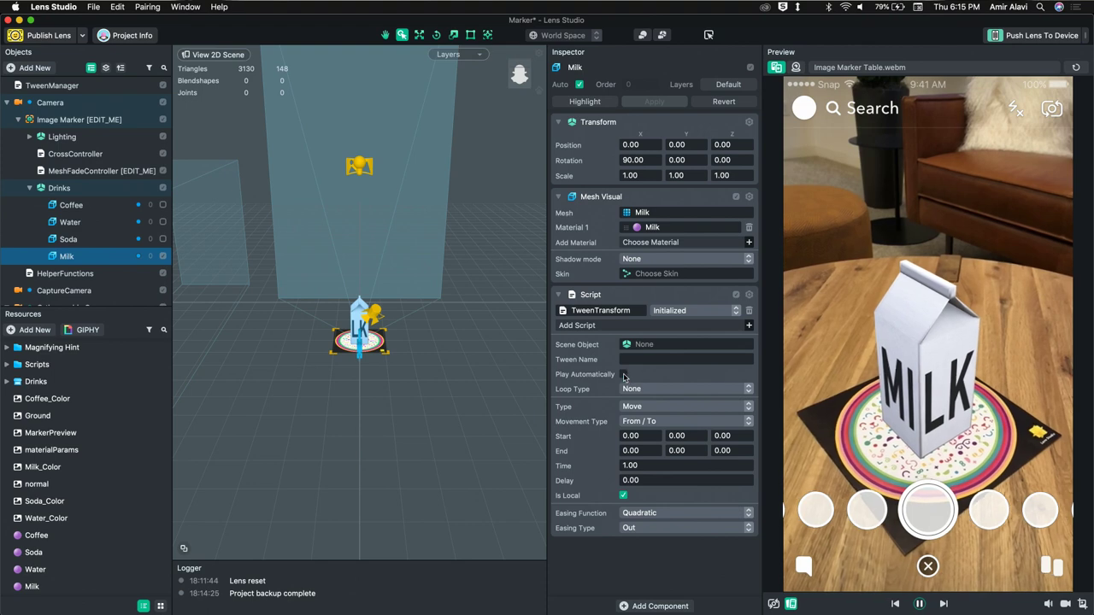
# Step: Name Milk's tween "show", turn off Play Automatically and keep the loop type at None
pyautogui.click(644, 359)
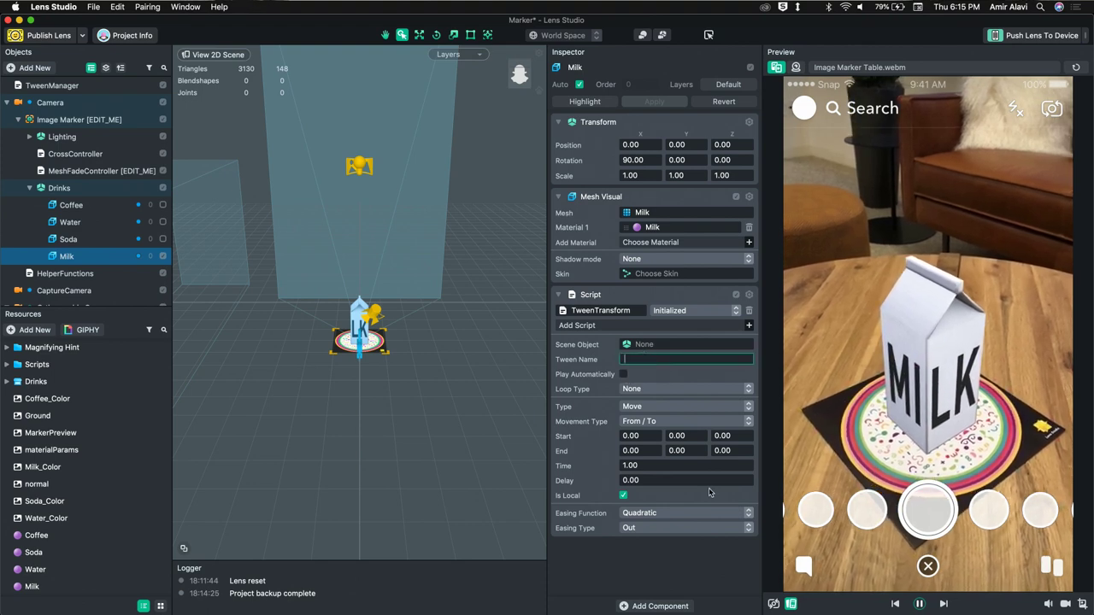
pyautogui.write('show')
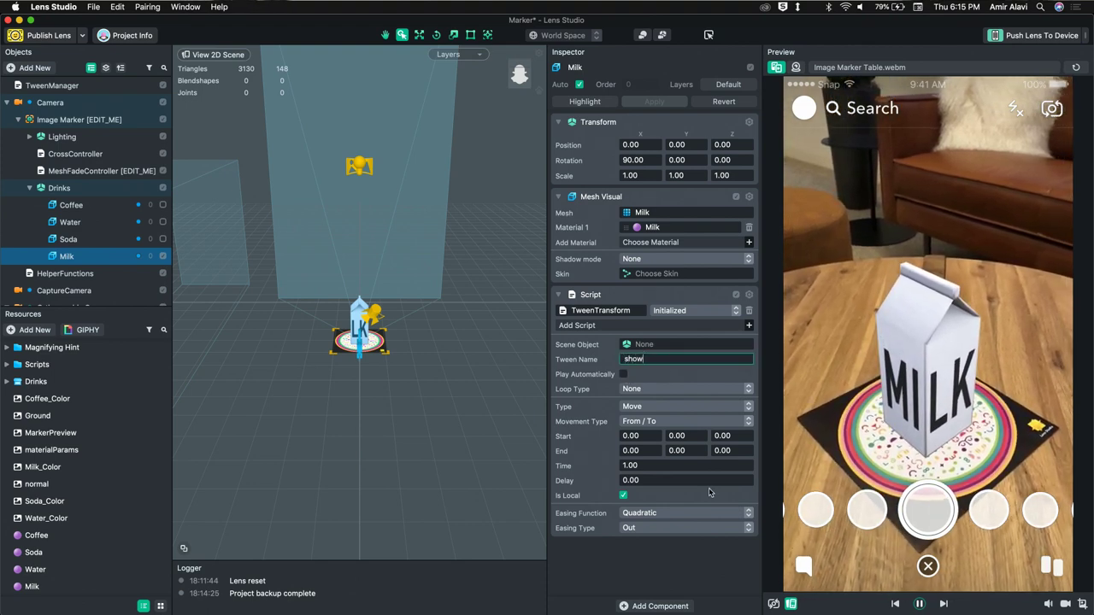
pyautogui.click(645, 390)
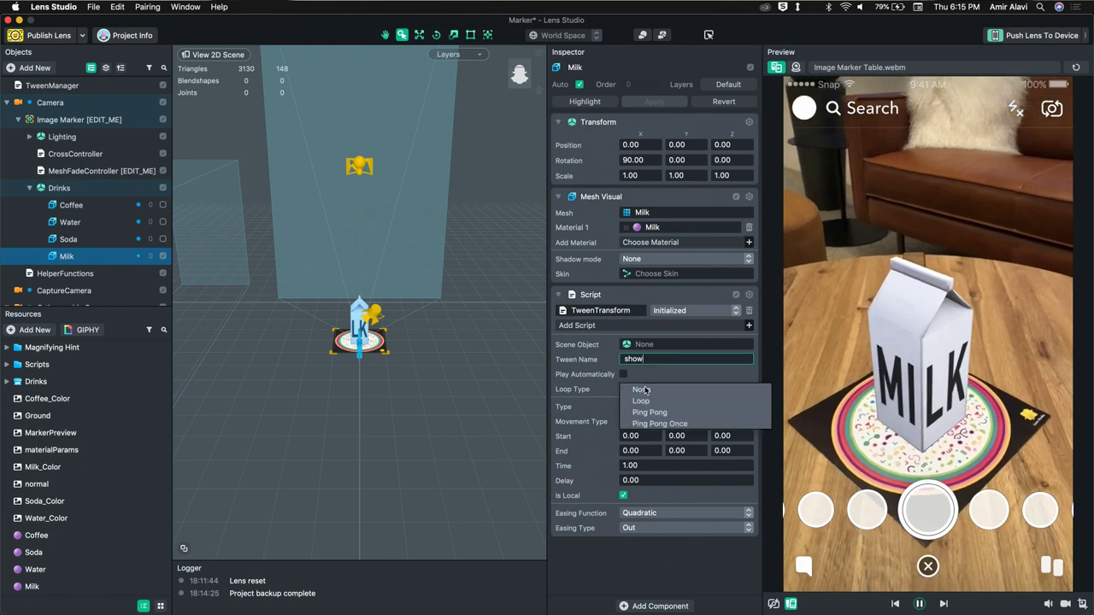
pyautogui.click(580, 393)
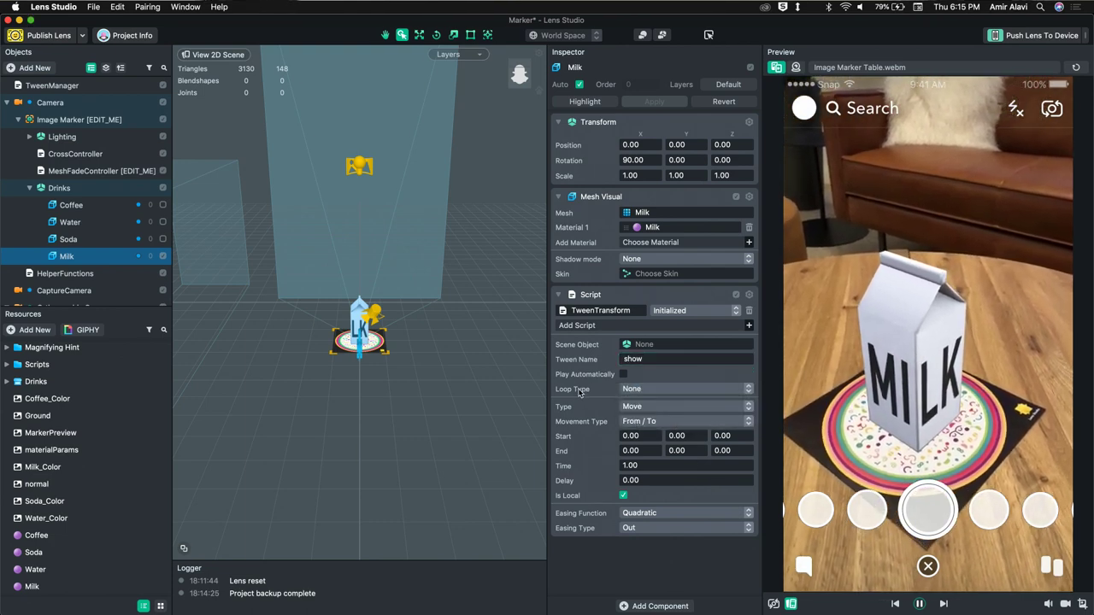
# Step: Set the show tween's type to Scale and its movement type to To
pyautogui.click(654, 407)
pyautogui.click(652, 421)
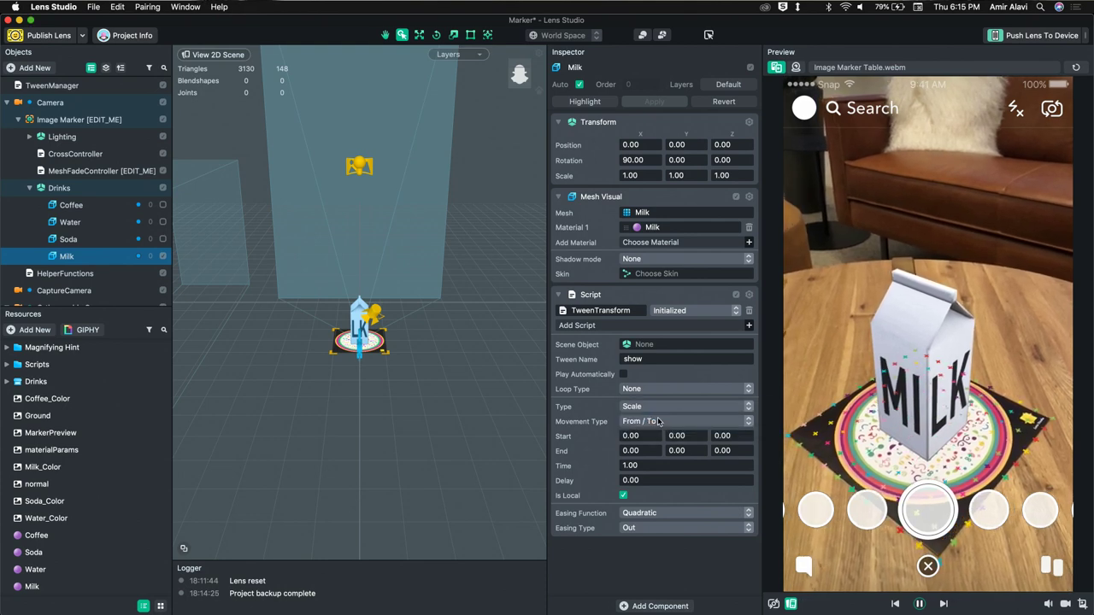
pyautogui.click(659, 420)
pyautogui.click(650, 436)
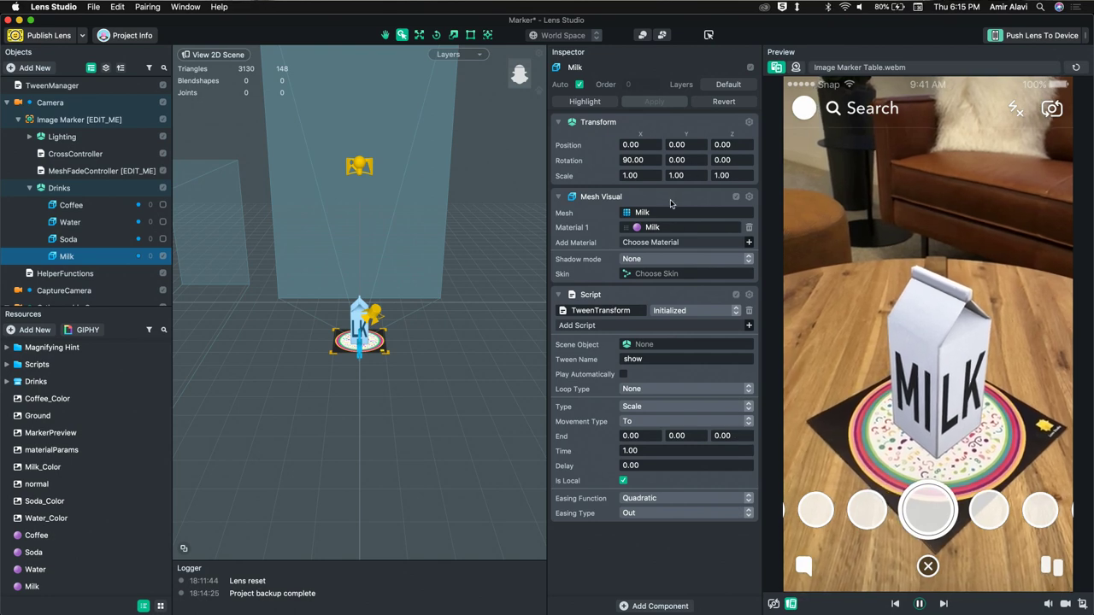
# Step: Set the show tween's end scale to 1, 1, 1 and its time to 0.30
pyautogui.click(639, 436)
pyautogui.write('1')
pyautogui.press('Tab')
pyautogui.write('1')
pyautogui.press('Tab')
pyautogui.write('1')
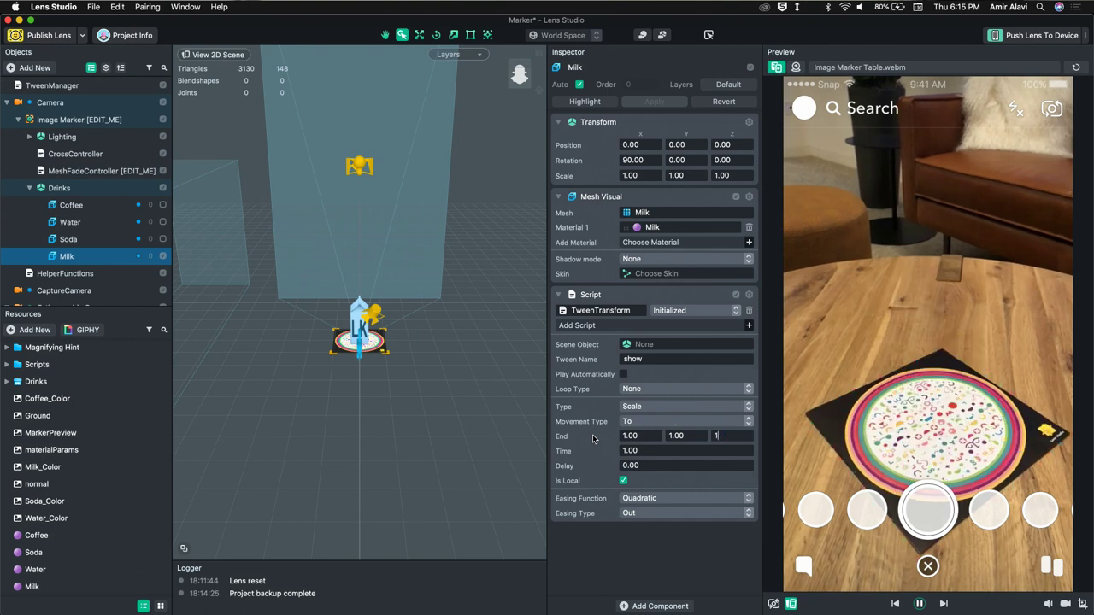
pyautogui.press('Tab')
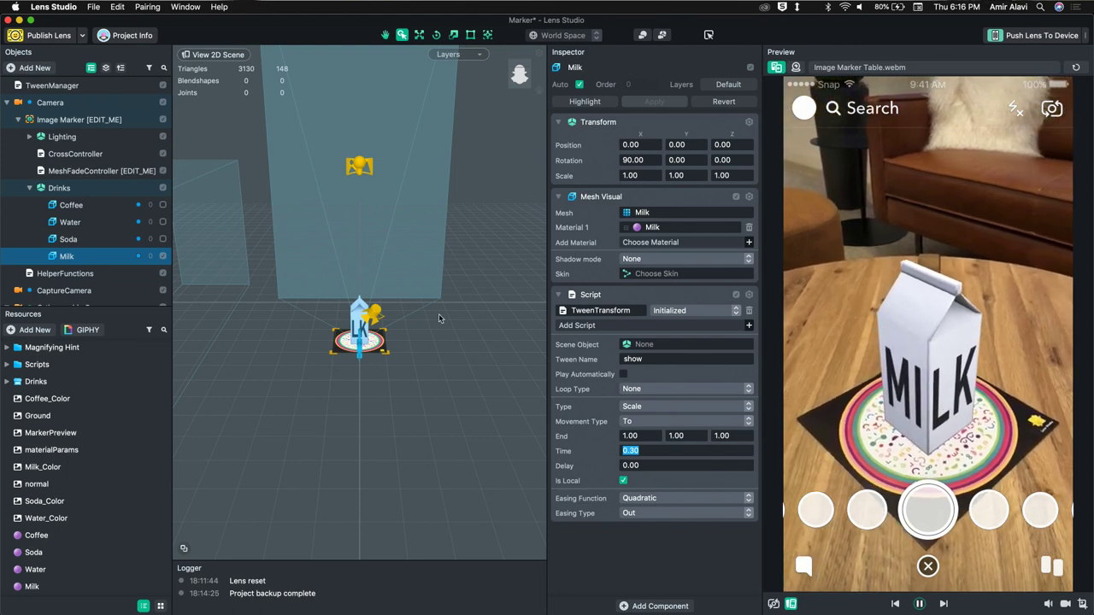
pyautogui.press('Return')
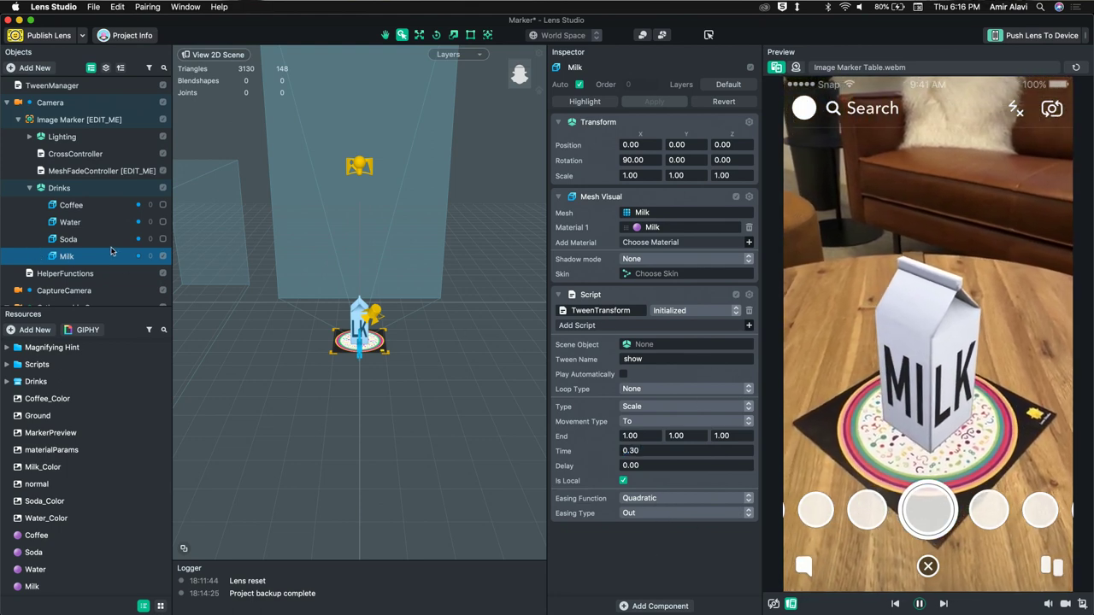
# Step: Assign the Milk object as the Scene Object of the show tween
pyautogui.scroll(-1, 85, 248)
pyautogui.click(670, 346)
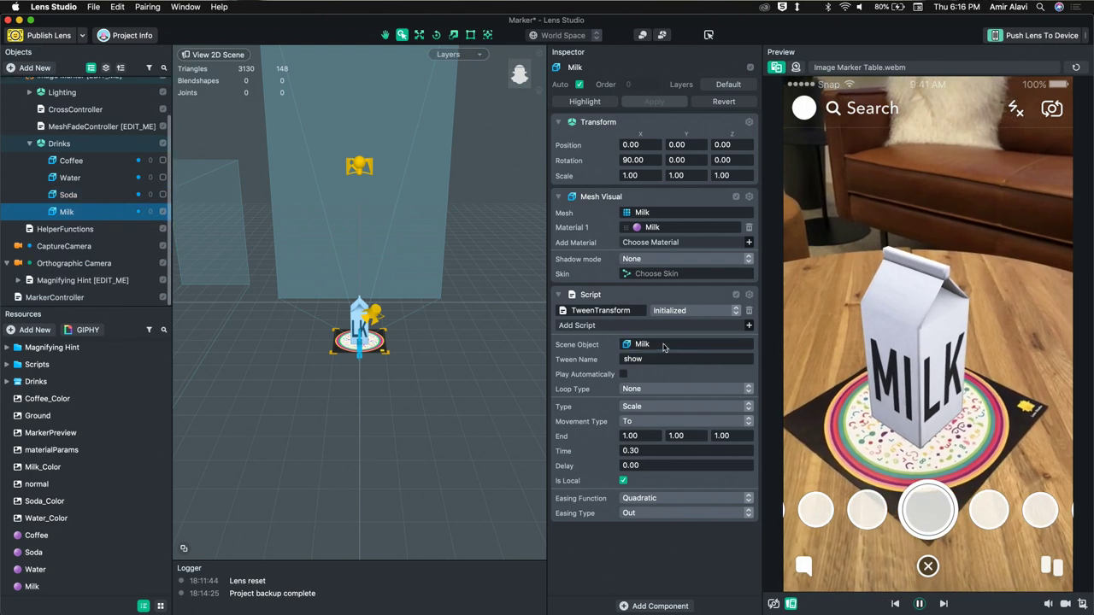
pyautogui.scroll(1, 147, 170)
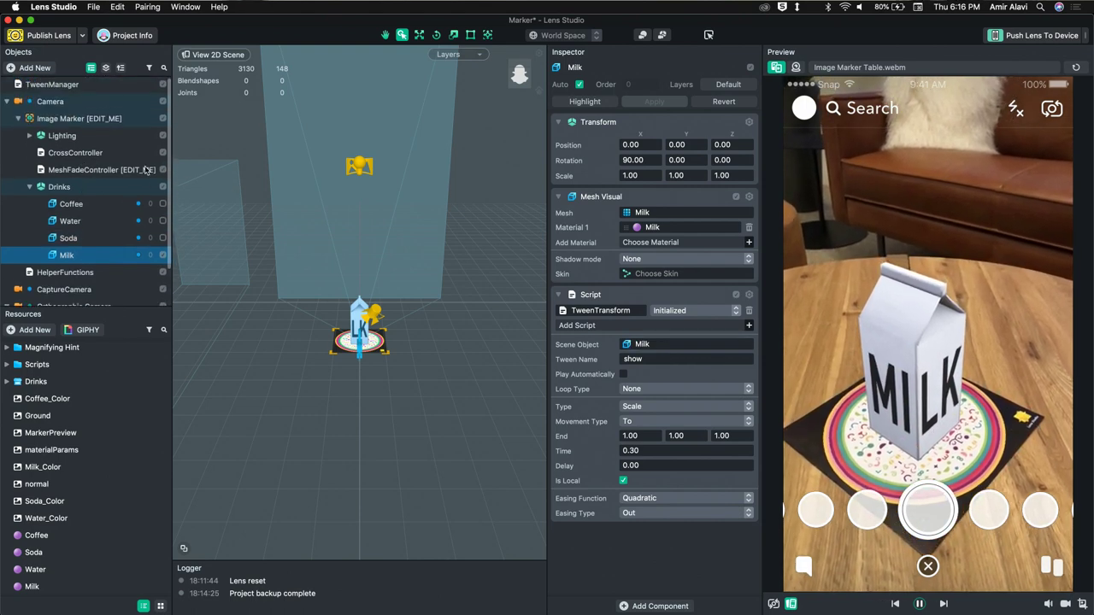
# Step: Duplicate the show tween's Script component on the Milk object by copying and pasting it
pyautogui.click(750, 294)
pyautogui.click(765, 319)
pyautogui.click(749, 295)
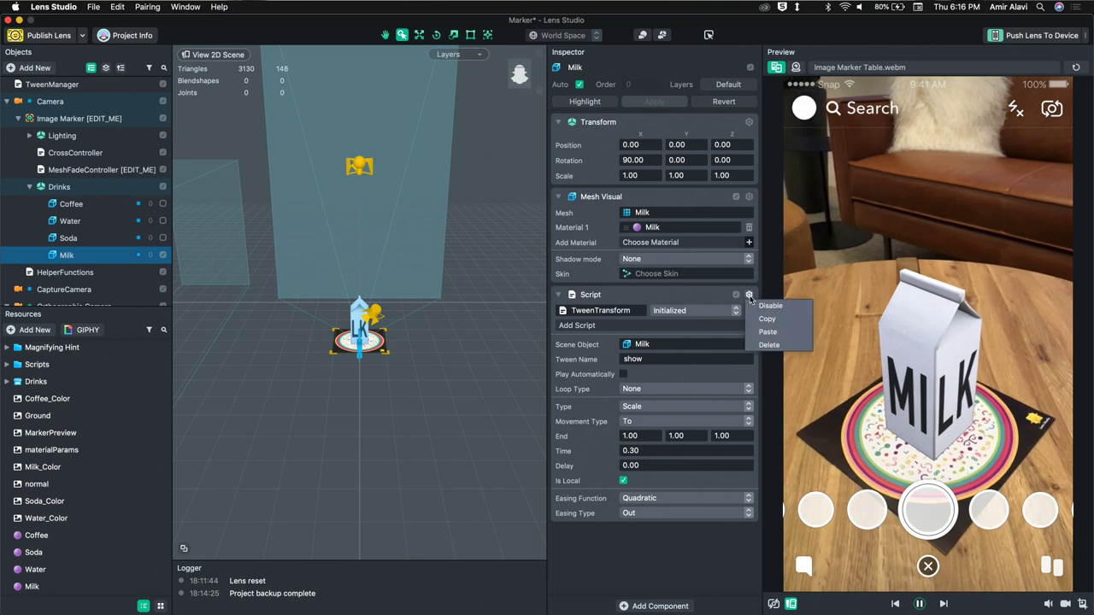
pyautogui.click(768, 332)
pyautogui.scroll(-5, 622, 485)
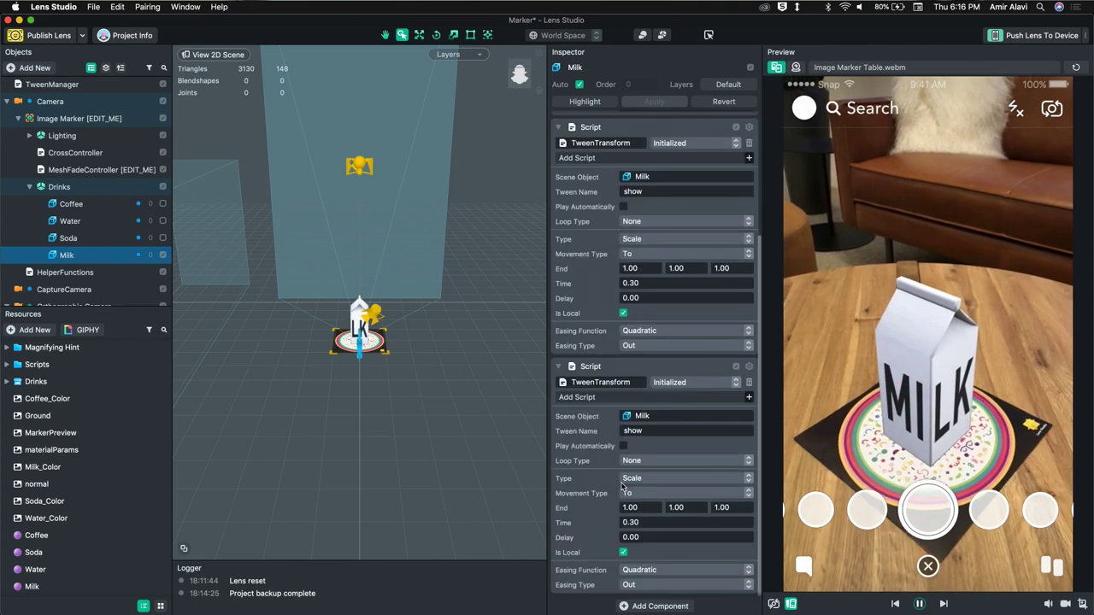
# Step: Save the project and set the duplicated Milk tween's name to hide
pyautogui.press('super+s')
pyautogui.doubleClick(651, 431)
pyautogui.write('hide')
# Step: Set the Milk hide tween's end scale to 0, 0, 0
pyautogui.click(637, 508)
pyautogui.press('super+a')
pyautogui.write('0')
pyautogui.press('Tab')
pyautogui.write('0')
pyautogui.press('Tab')
pyautogui.write('0')
pyautogui.press('Return')
pyautogui.scroll(3, 599, 359)
pyautogui.scroll(-3, 609, 257)
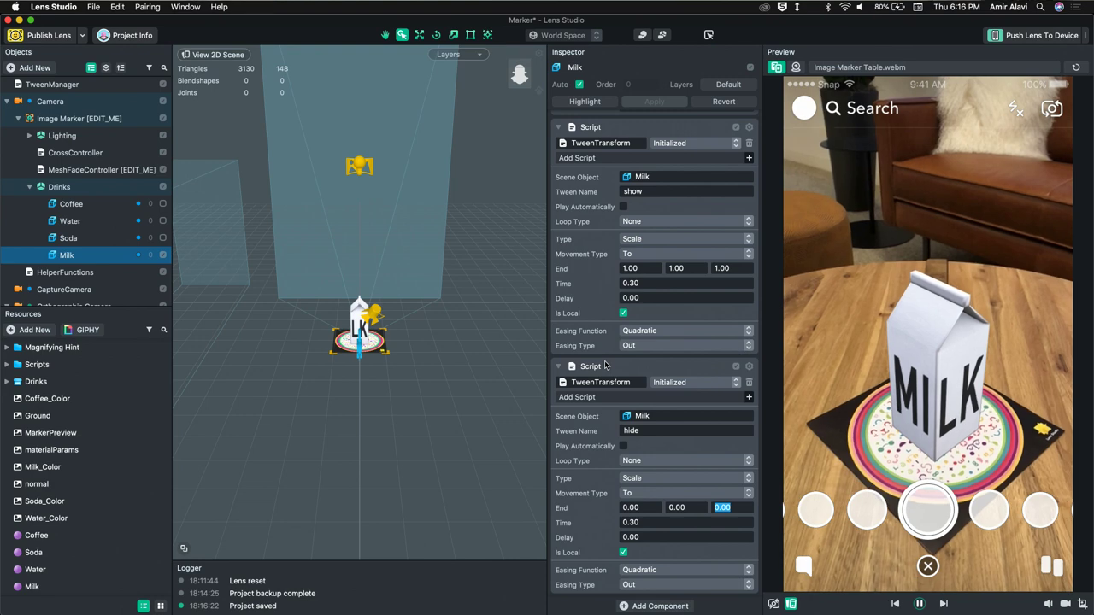
# Step: Copy the show tween's Script component from Milk and paste it onto the Soda, Water and Coffee objects
pyautogui.click(749, 128)
pyautogui.click(761, 154)
pyautogui.click(77, 240)
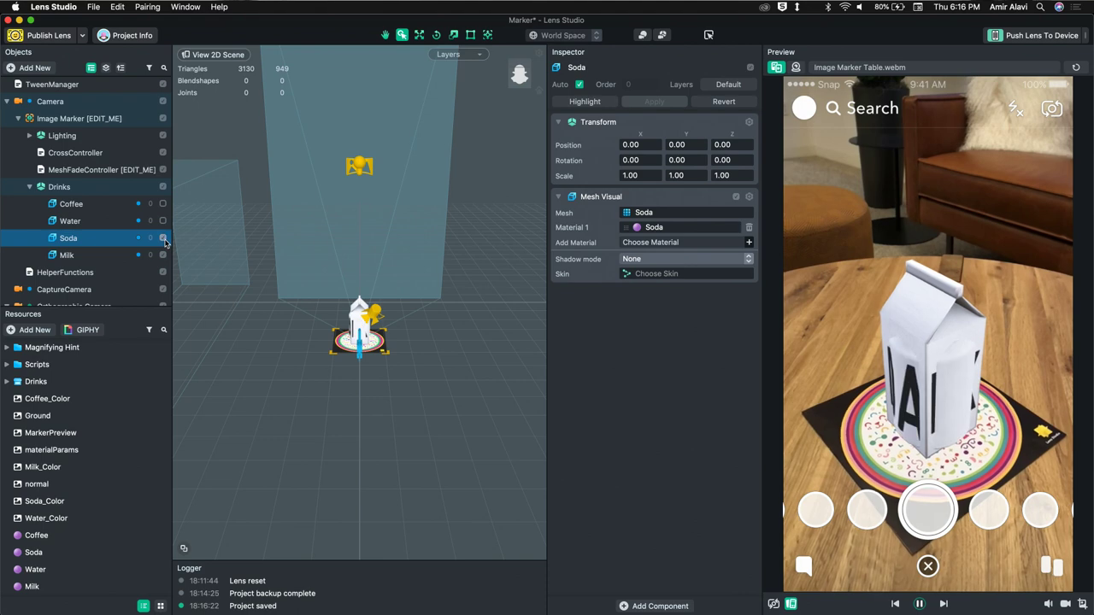
pyautogui.click(749, 197)
pyautogui.click(768, 233)
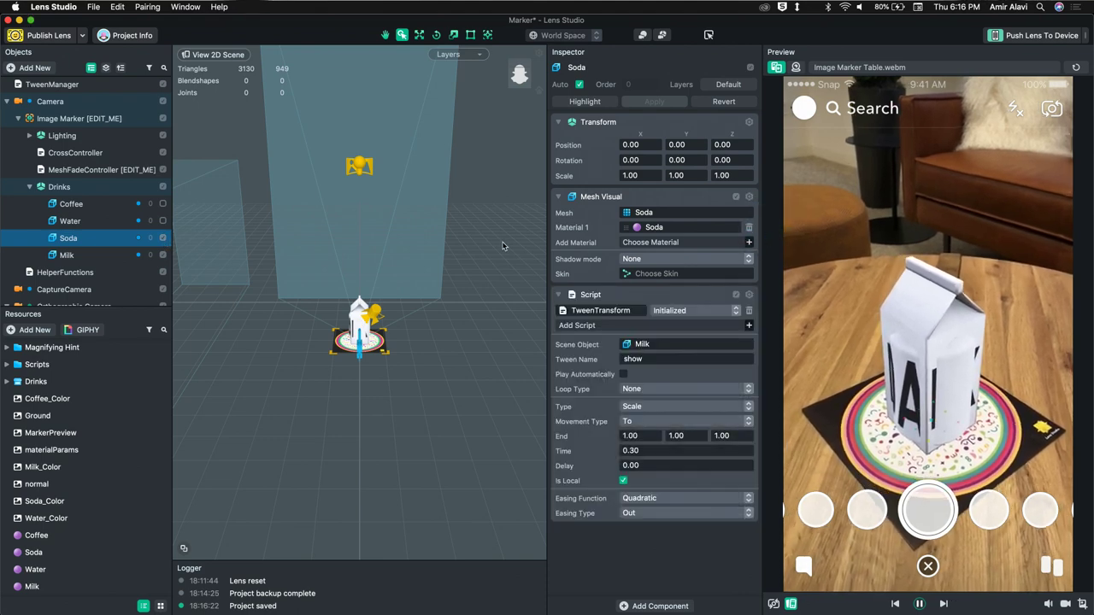
pyautogui.click(83, 221)
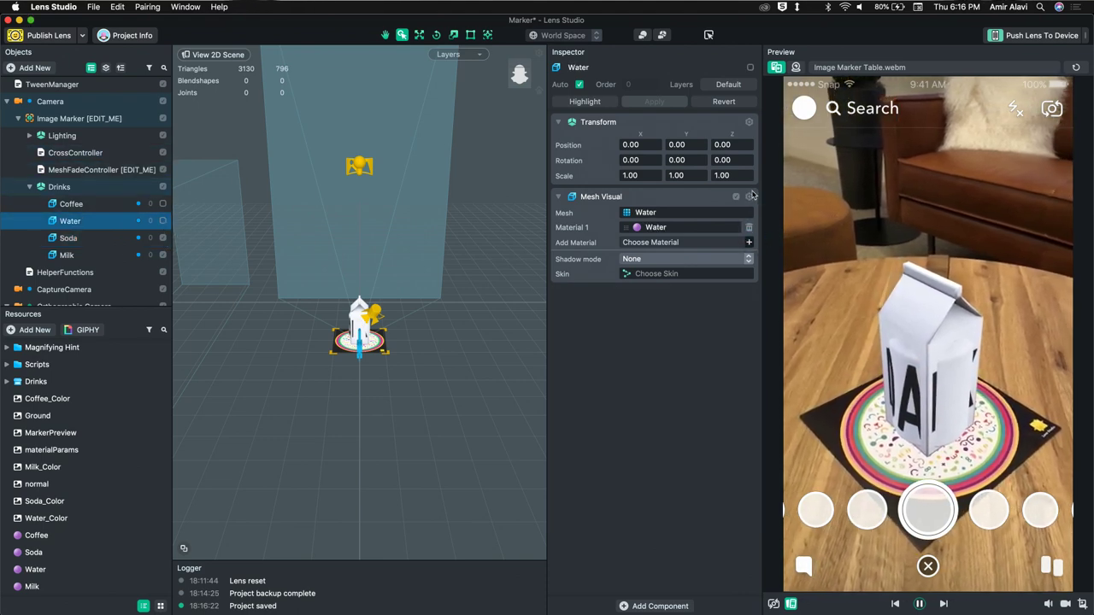
pyautogui.click(749, 197)
pyautogui.click(767, 234)
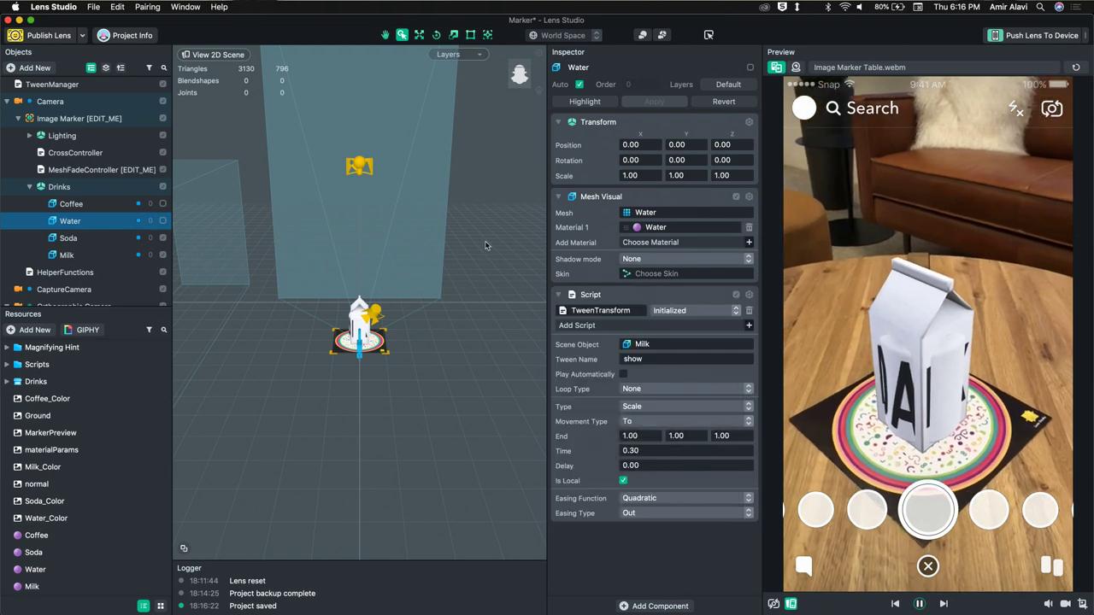
pyautogui.click(103, 204)
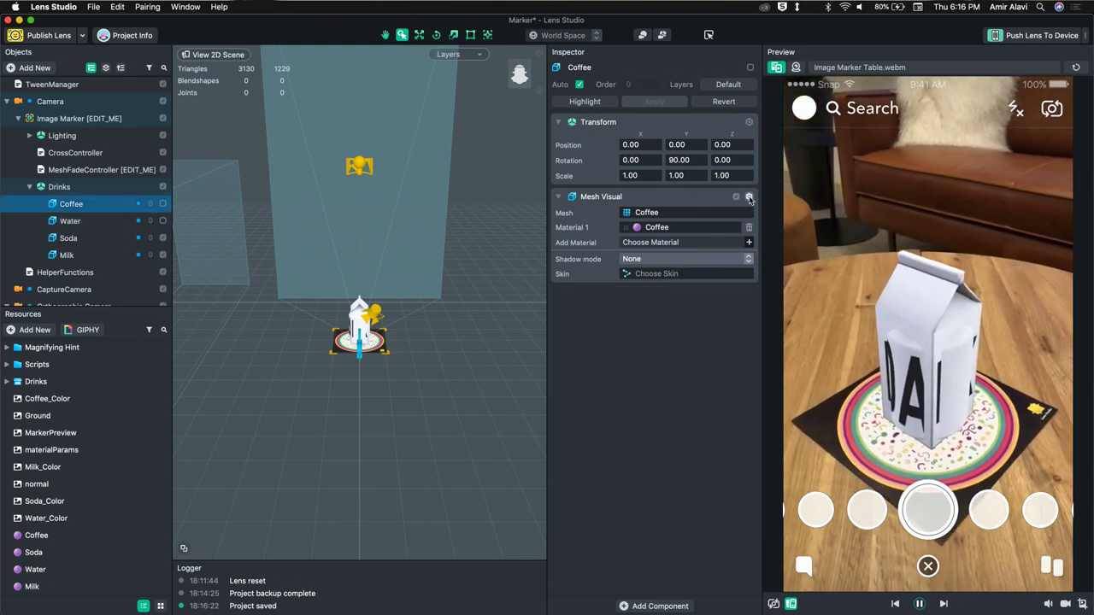
pyautogui.click(749, 196)
pyautogui.click(770, 234)
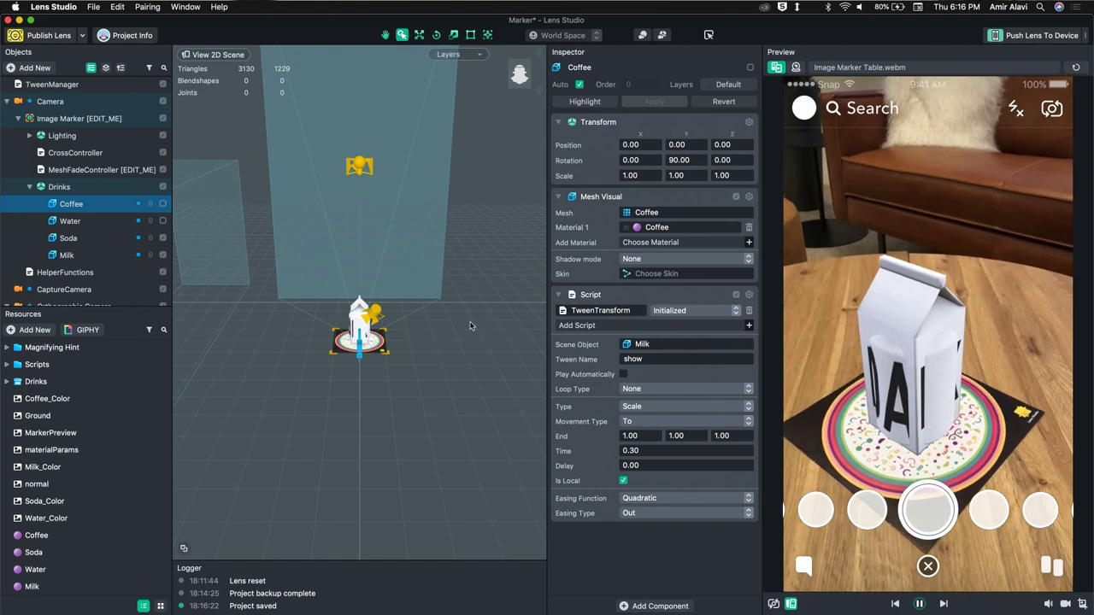
# Step: Assign Coffee, Water and Soda each as the Scene Object of their own show tween
pyautogui.moveTo(61, 203); pyautogui.dragTo(676, 344)
pyautogui.scroll(-2, 60, 184)
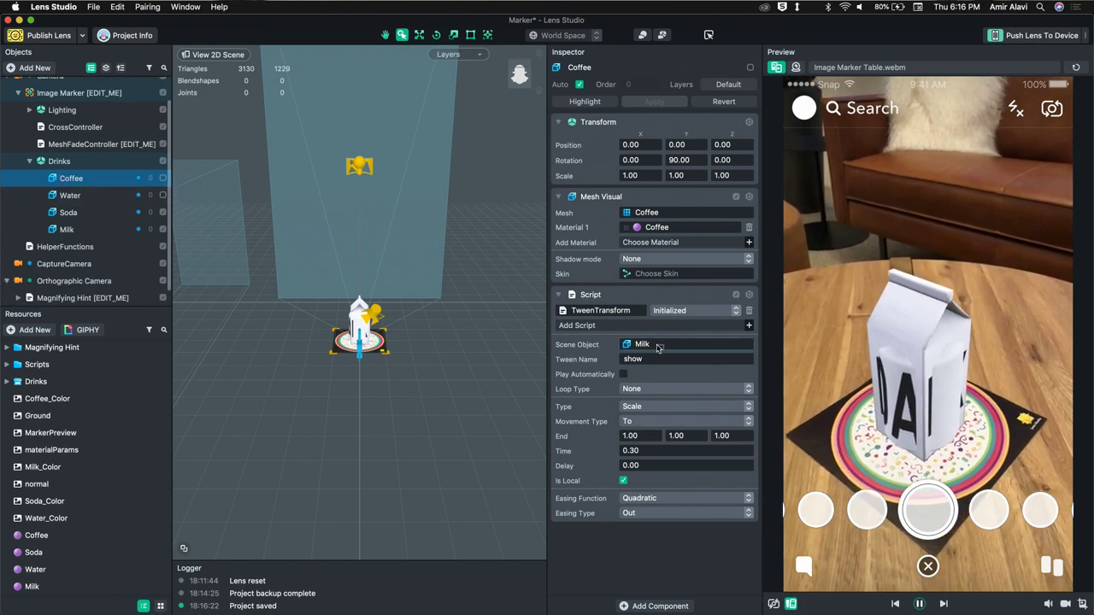
pyautogui.click(68, 177)
pyautogui.moveTo(86, 183); pyautogui.dragTo(638, 342)
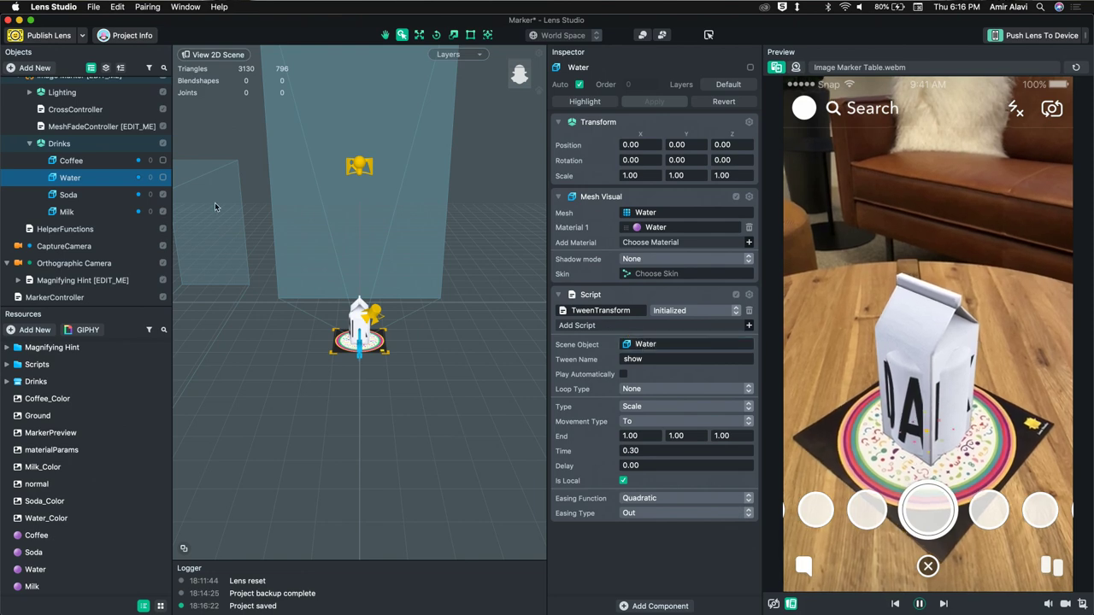
pyautogui.click(84, 196)
pyautogui.moveTo(84, 196); pyautogui.dragTo(642, 343)
# Step: Copy the hide tween's Script component from Milk and paste it onto the Soda object
pyautogui.click(66, 211)
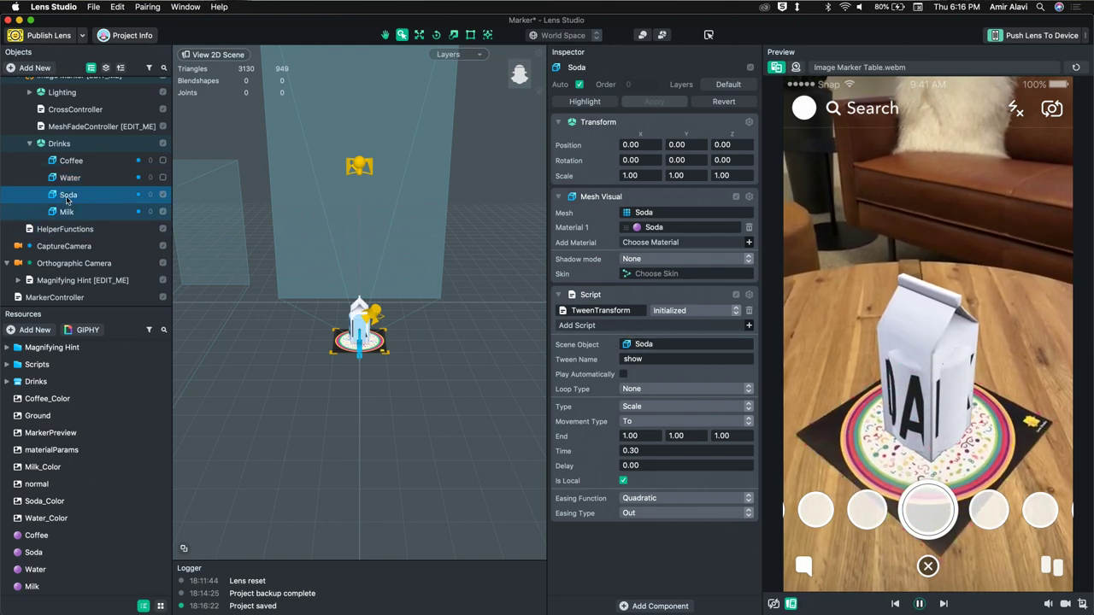
pyautogui.scroll(-5, 712, 384)
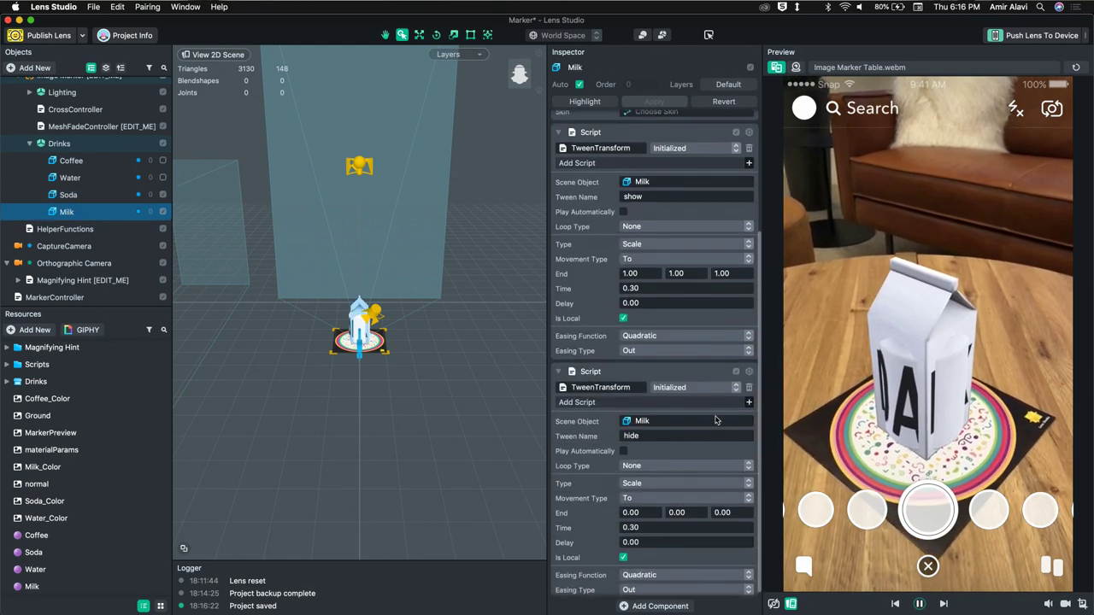
pyautogui.click(749, 366)
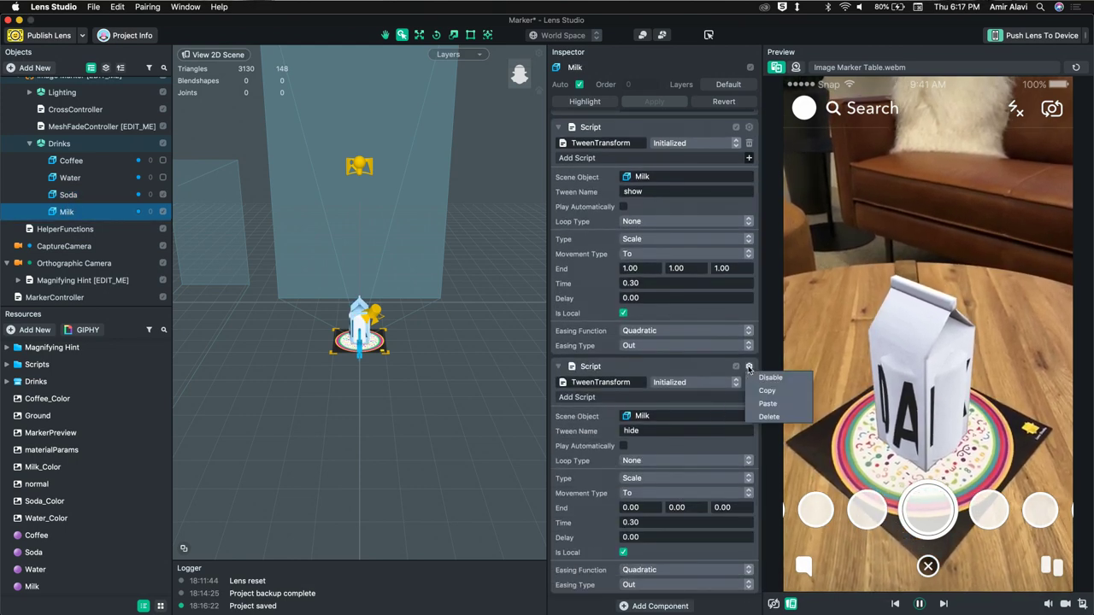
pyautogui.click(767, 392)
pyautogui.click(60, 199)
pyautogui.click(748, 294)
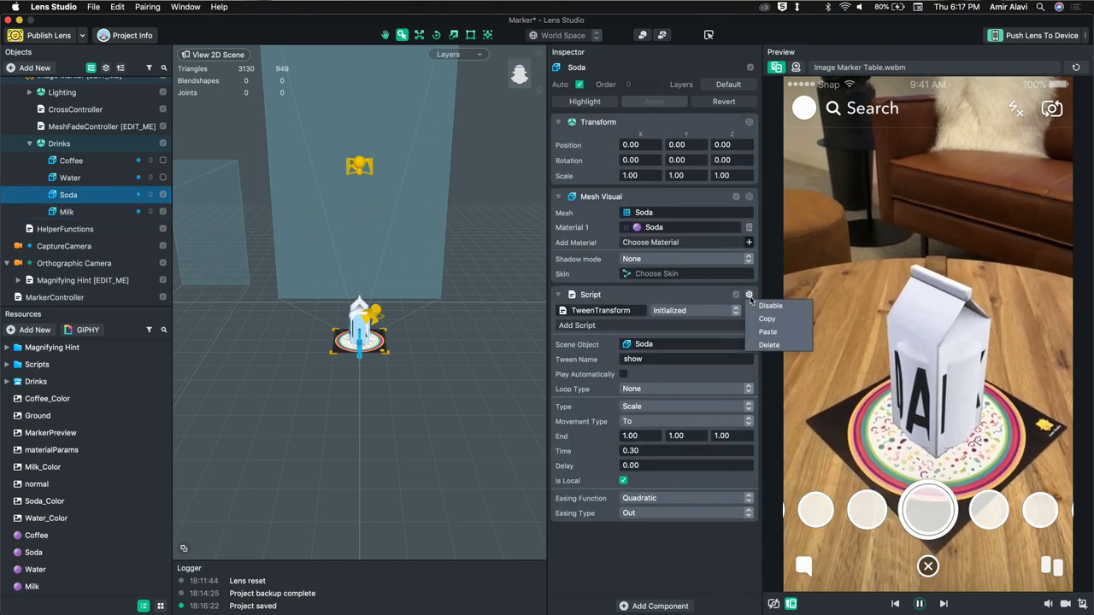
pyautogui.click(768, 335)
pyautogui.scroll(-3, 614, 468)
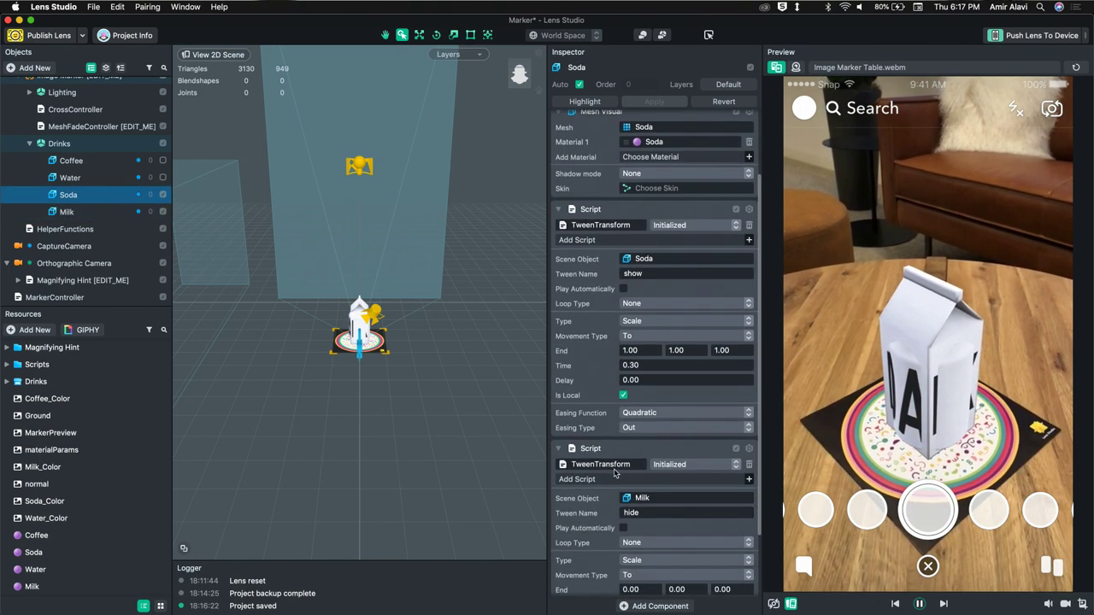
# Step: Paste the copied hide tween Script component onto the Water and Coffee objects
pyautogui.click(70, 177)
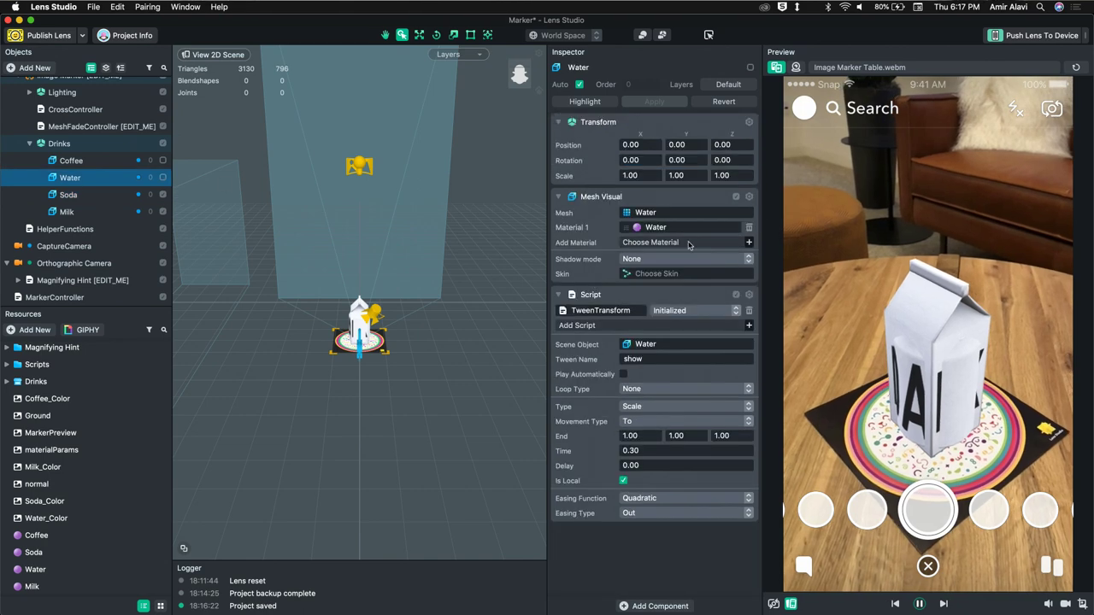
pyautogui.click(749, 294)
pyautogui.click(766, 331)
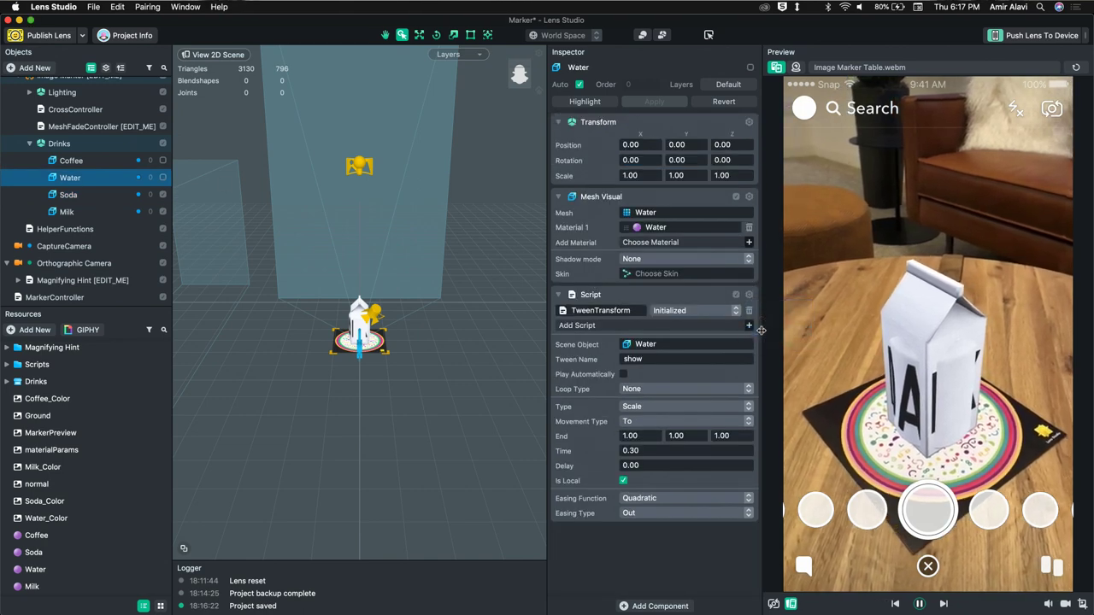
pyautogui.click(69, 160)
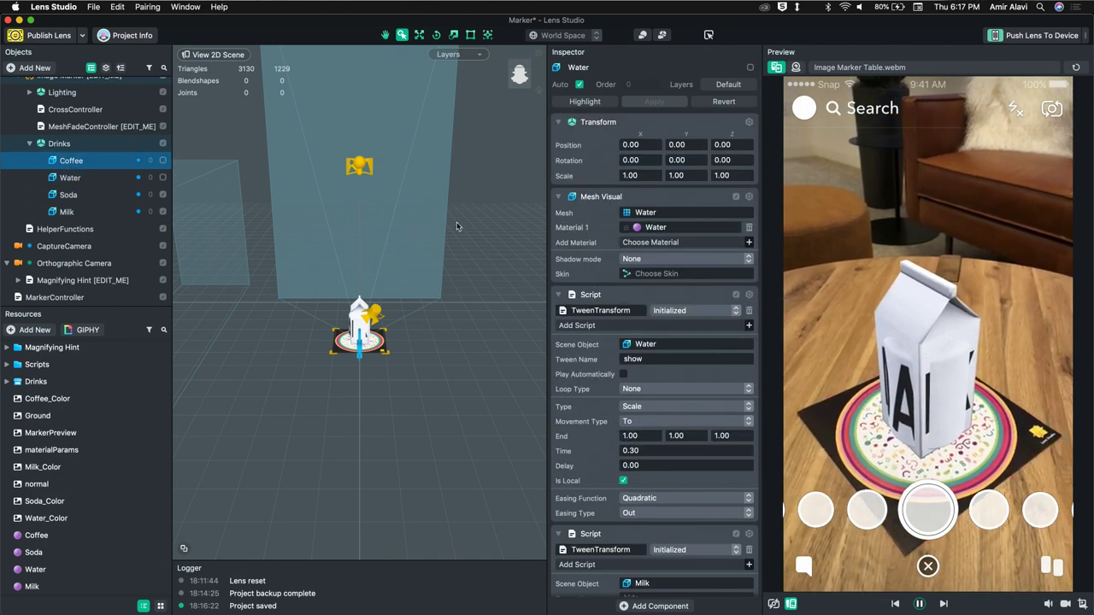
pyautogui.click(749, 294)
pyautogui.click(766, 332)
pyautogui.scroll(-3, 650, 359)
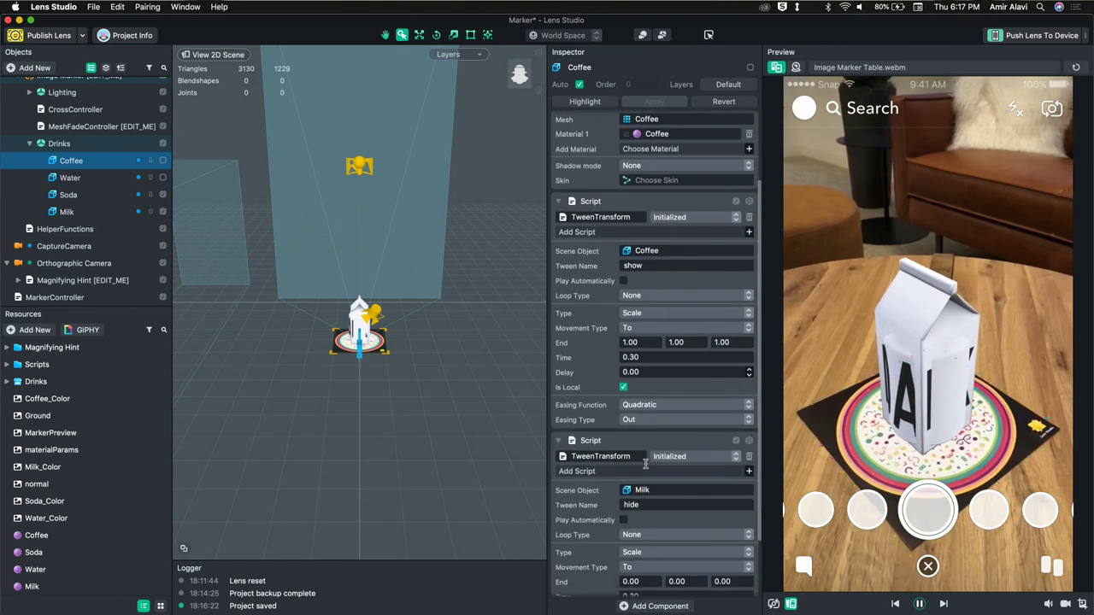
# Step: Assign Coffee, Water and Soda each as the Scene Object of their own hide tween
pyautogui.moveTo(71, 160); pyautogui.dragTo(684, 475)
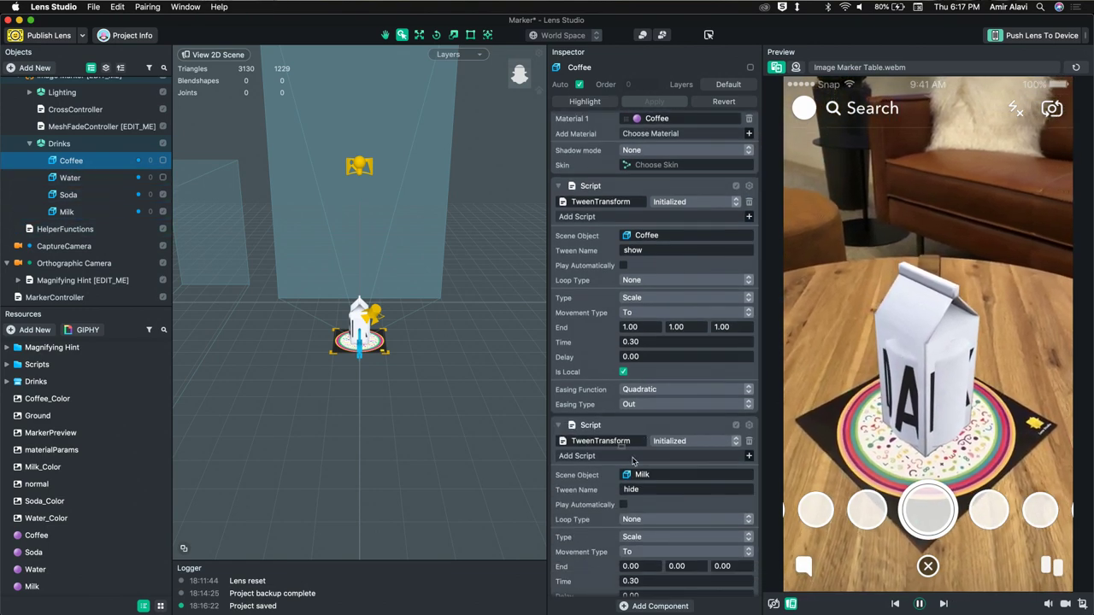
pyautogui.click(77, 178)
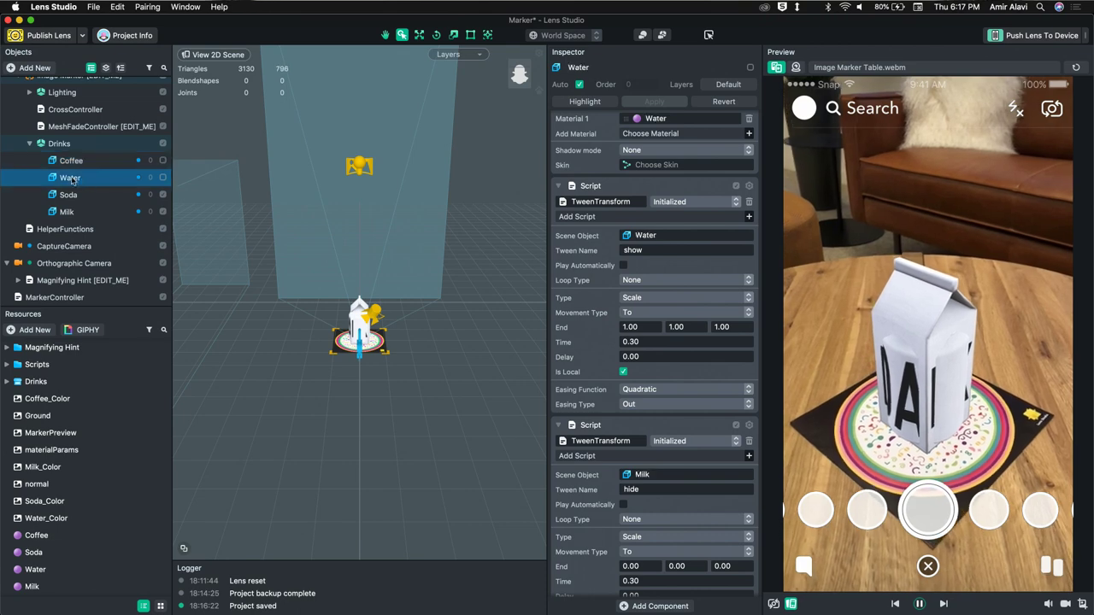
pyautogui.moveTo(70, 177); pyautogui.dragTo(676, 474)
pyautogui.click(70, 196)
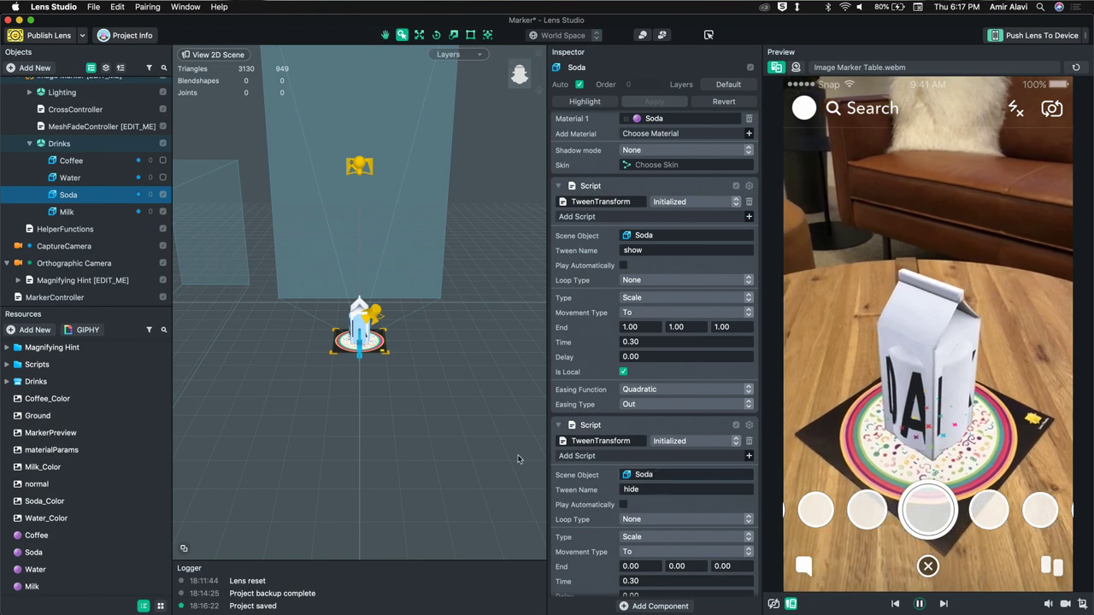
# Step: Enable the Coffee and Water objects and collapse the Drinks group in the scene hierarchy
pyautogui.scroll(1, 163, 195)
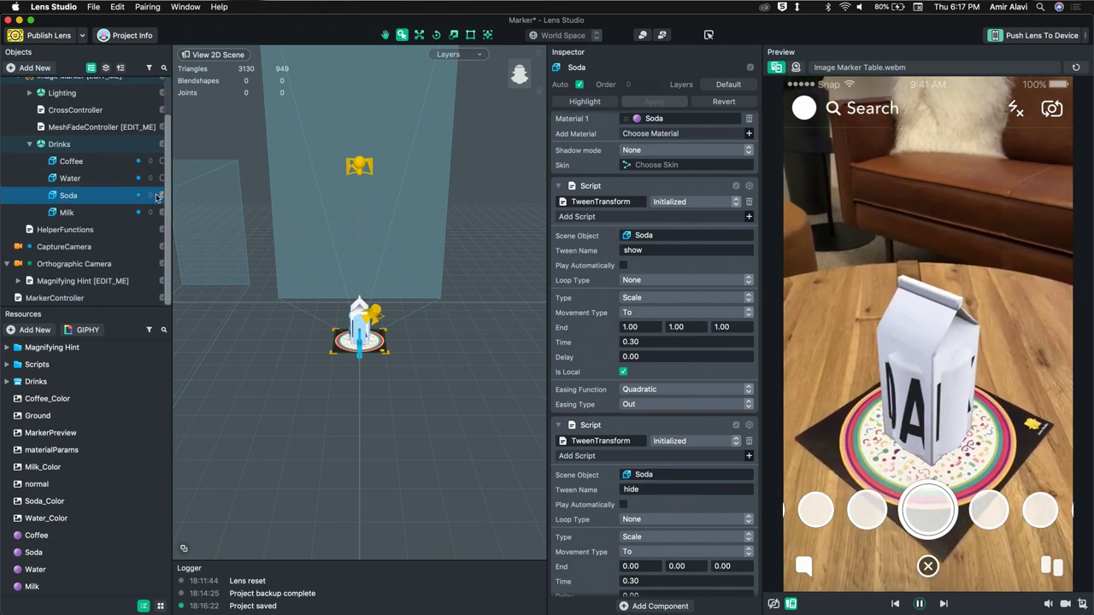
pyautogui.scroll(2, 162, 205)
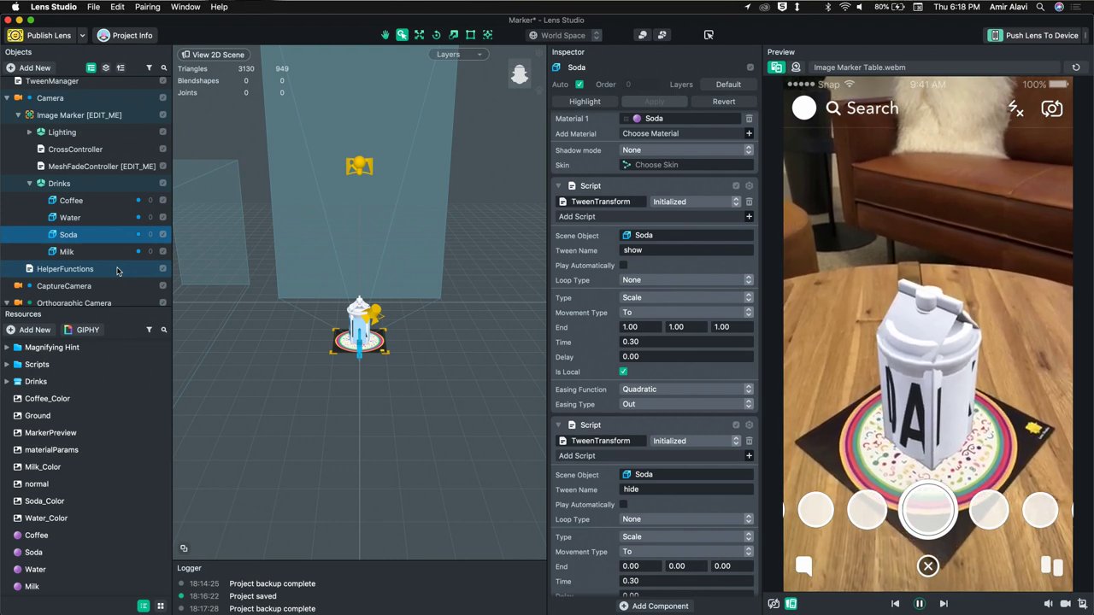
pyautogui.click(29, 186)
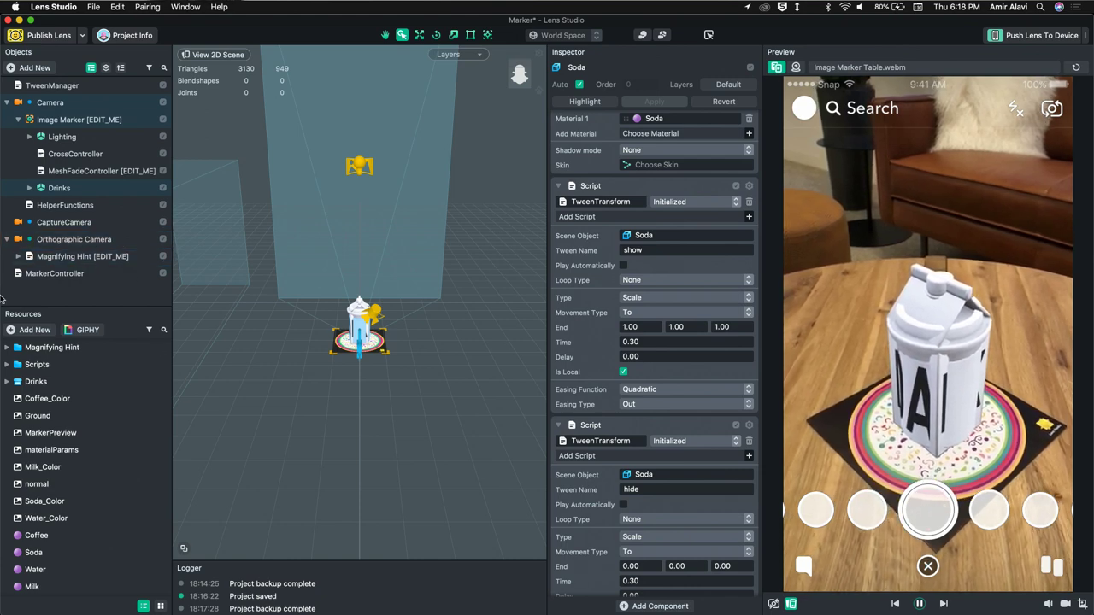
# Step: Import DrinksManager.js from the Script folder inside Stream5 into the project's resources
pyautogui.click(13, 220)
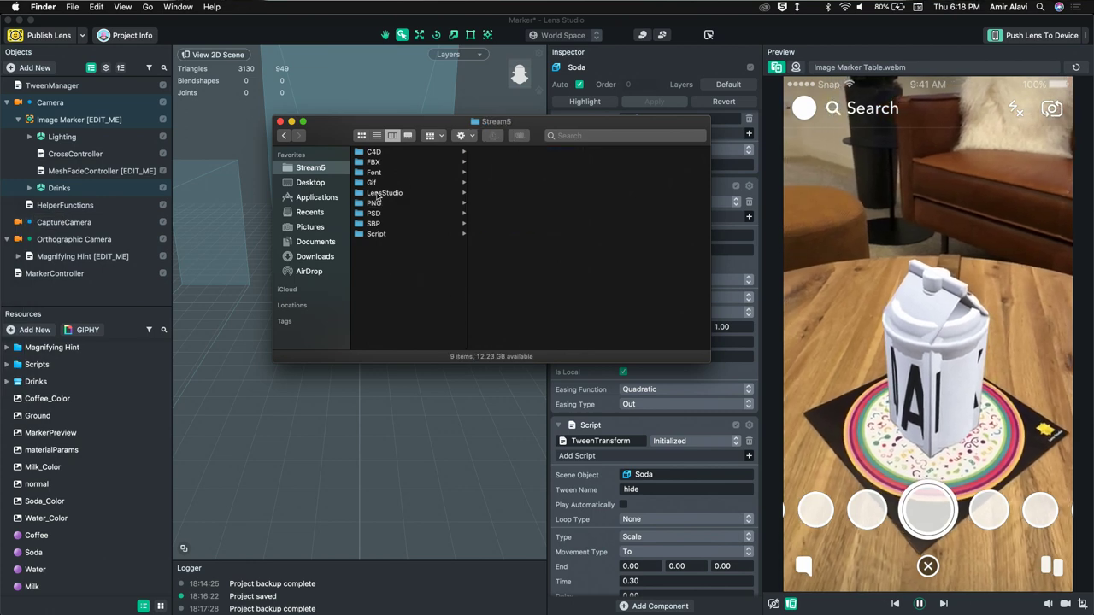
pyautogui.click(375, 233)
pyautogui.moveTo(502, 157); pyautogui.dragTo(100, 493)
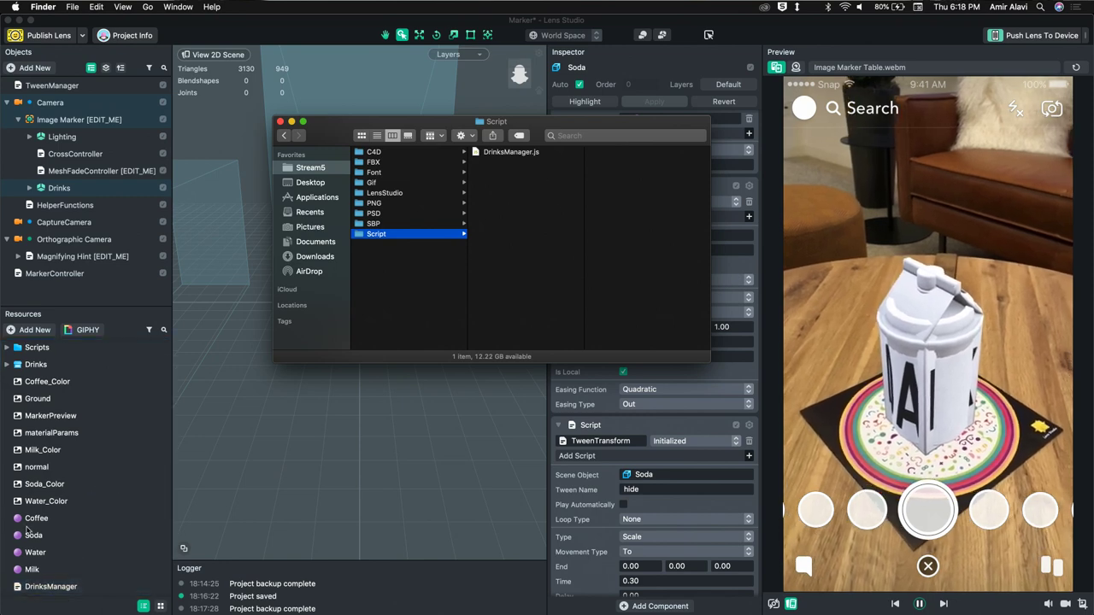
# Step: Open the imported DrinksManager script in the code editor, close the old DrinksManager.js file there, and return to Lens Studio
pyautogui.doubleClick(65, 588)
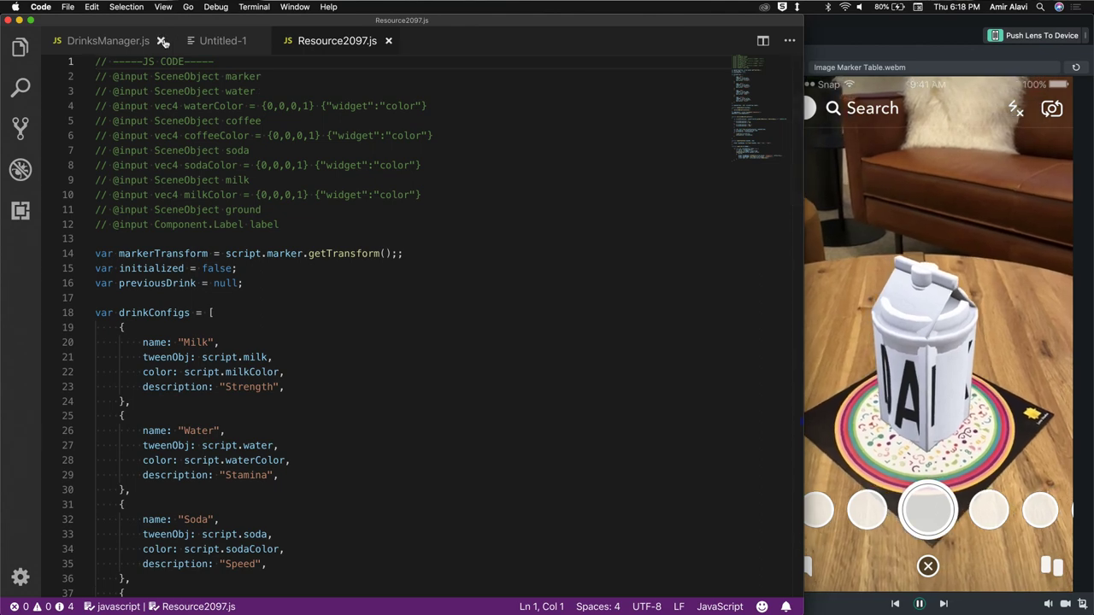
pyautogui.click(162, 41)
pyautogui.press('super+Tab')
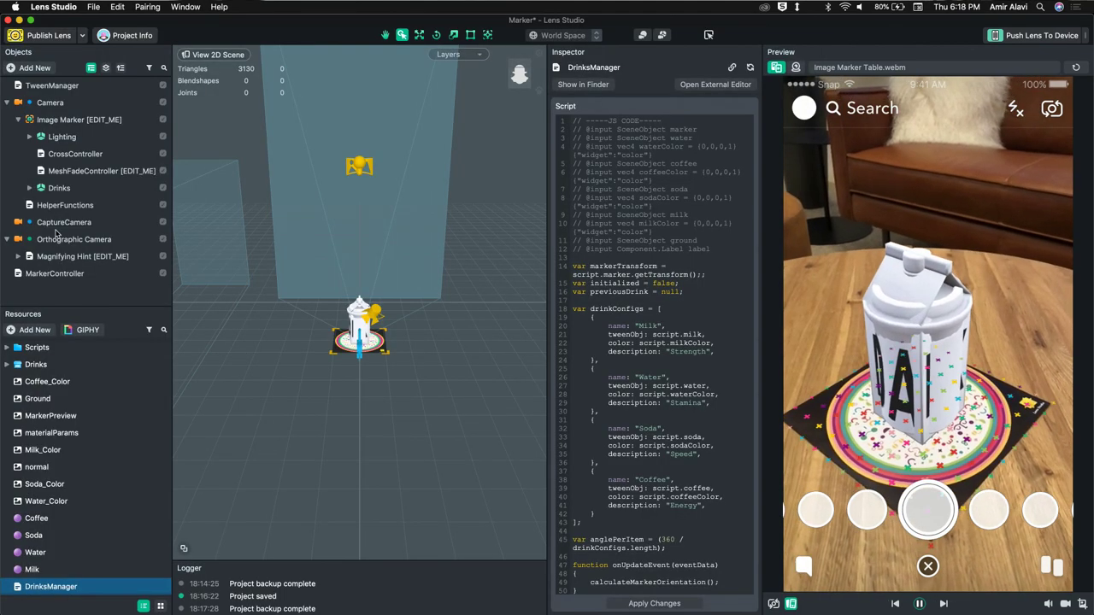
# Step: Add an empty scene object at the end of the hierarchy and attach the DrinksManager script to it
pyautogui.rightClick(64, 297)
pyautogui.click(88, 303)
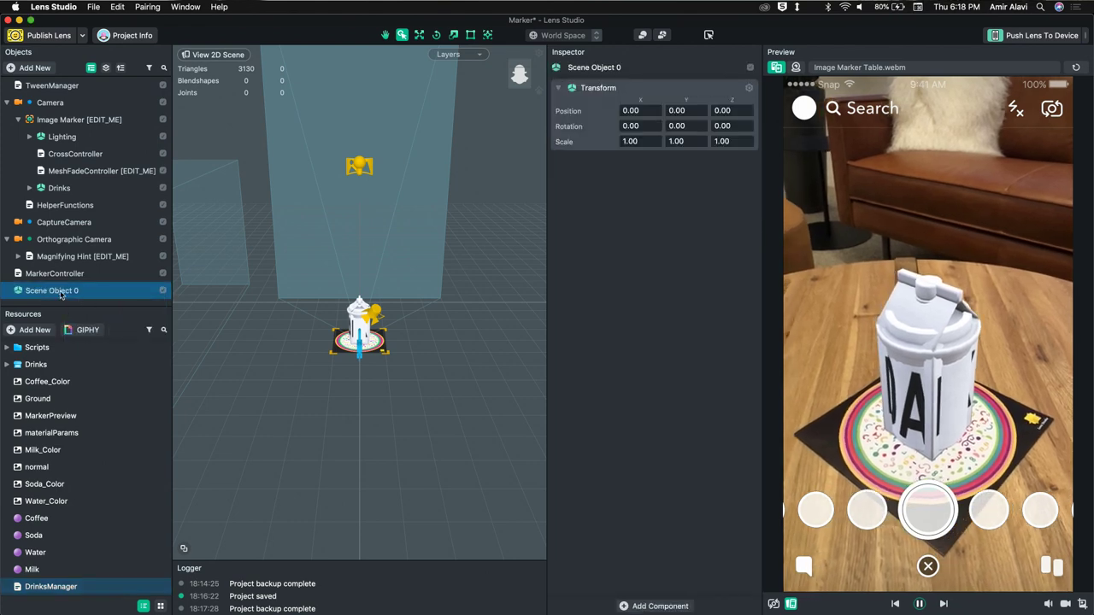
pyautogui.moveTo(38, 587); pyautogui.dragTo(638, 390)
# Step: Rename the new scene object as DrinksManager and save the project
pyautogui.doubleClick(62, 292)
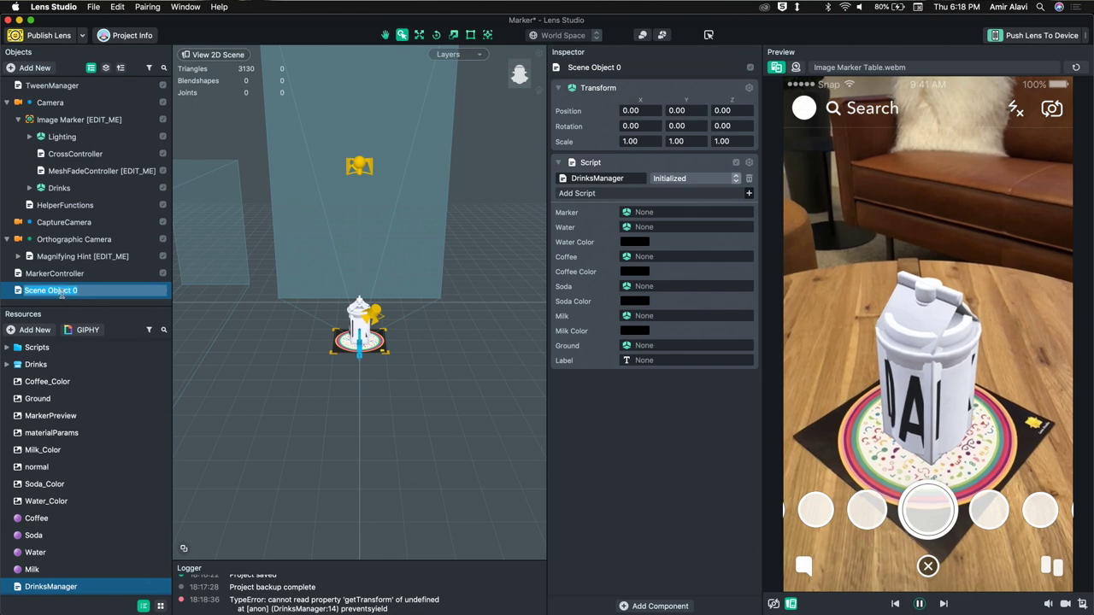
pyautogui.write('DrinksManager')
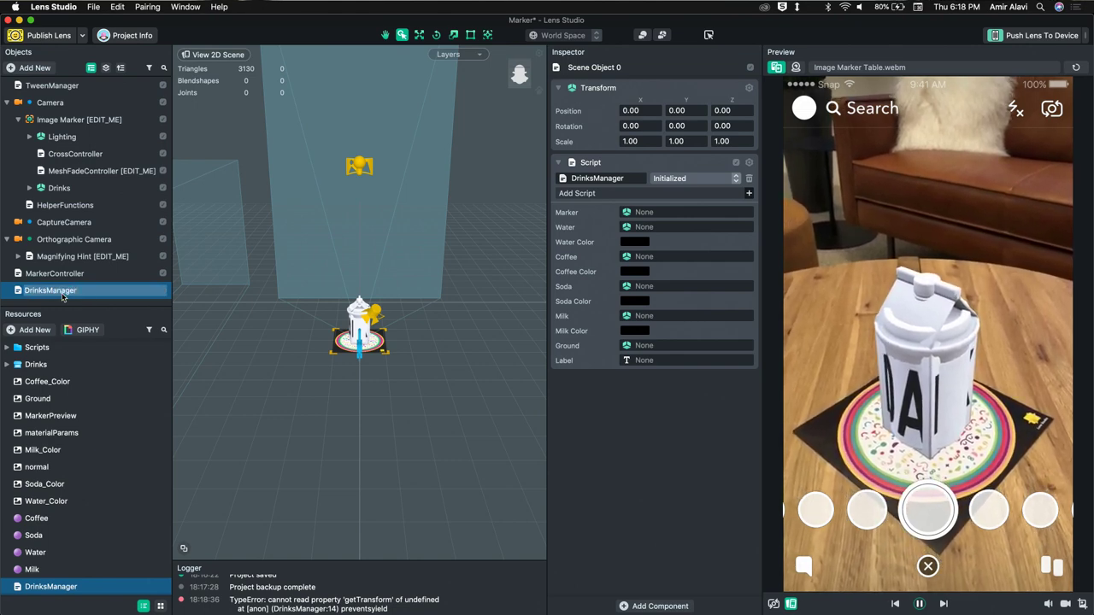
pyautogui.press('Return')
pyautogui.press('super+s')
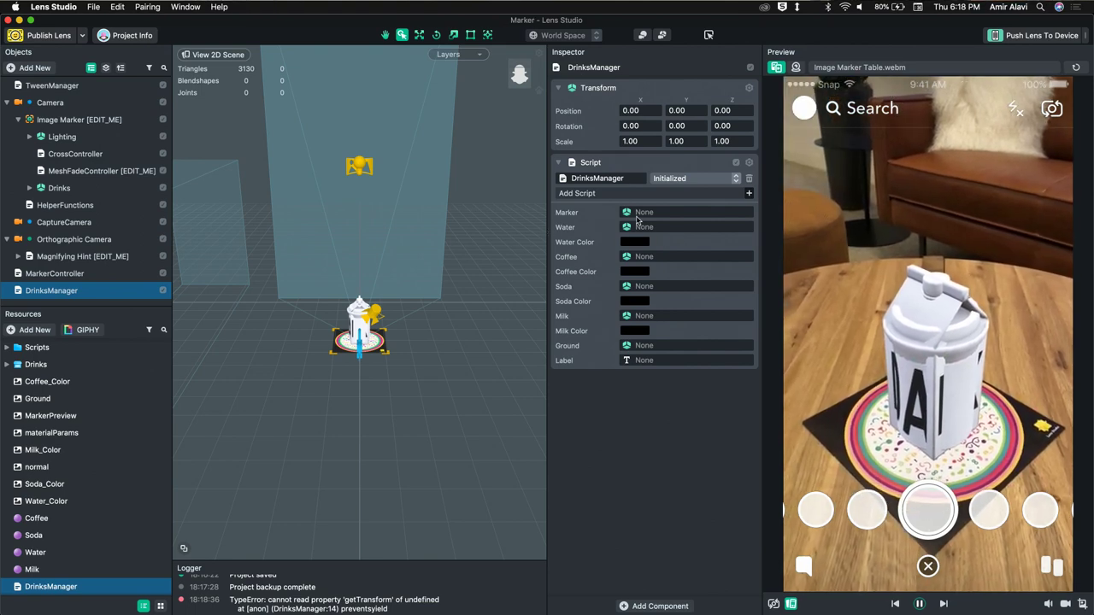
pyautogui.press('super+s')
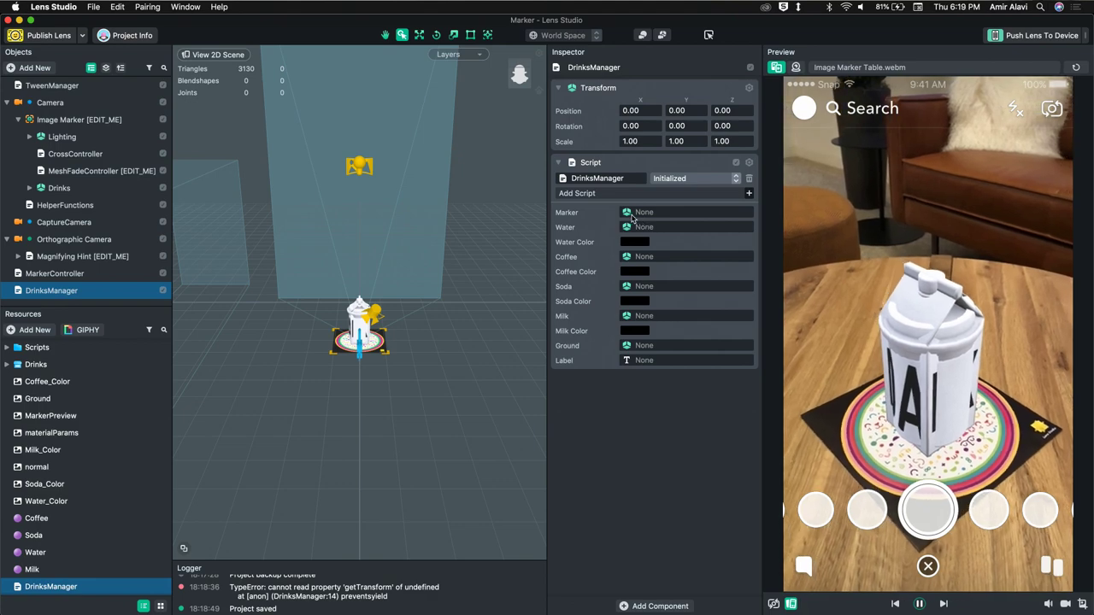
# Step: Switch to the code editor and review the DrinksManager script, highlighting the marker SceneObject input declaration
pyautogui.hotkey('ctrl', 'Up')
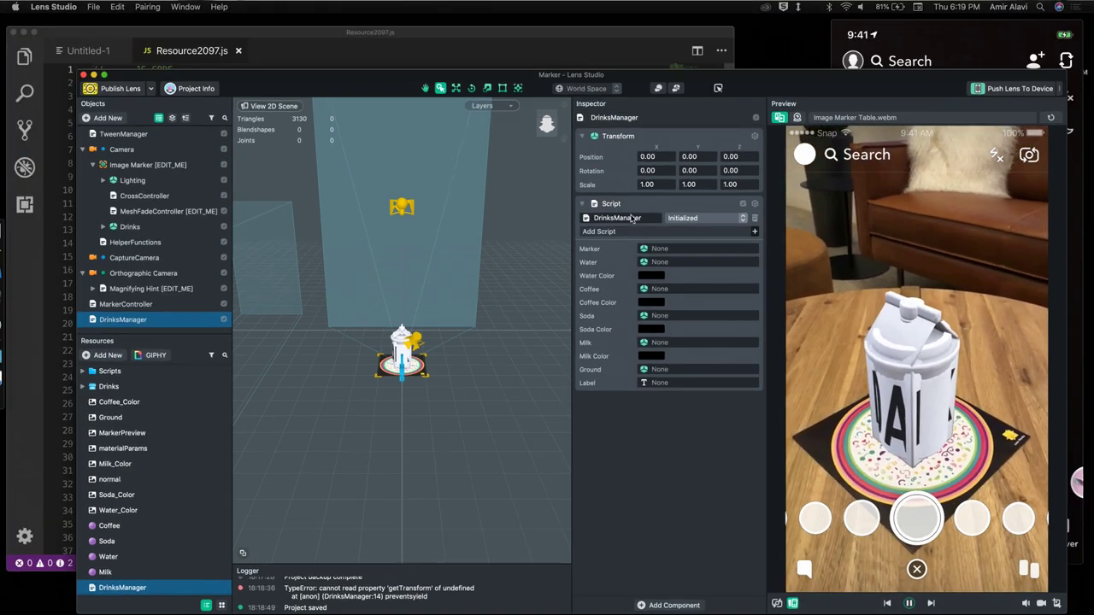
pyautogui.click(299, 217)
pyautogui.scroll(-5, 343, 395)
pyautogui.scroll(5, 343, 395)
pyautogui.moveTo(262, 76); pyautogui.dragTo(94, 76)
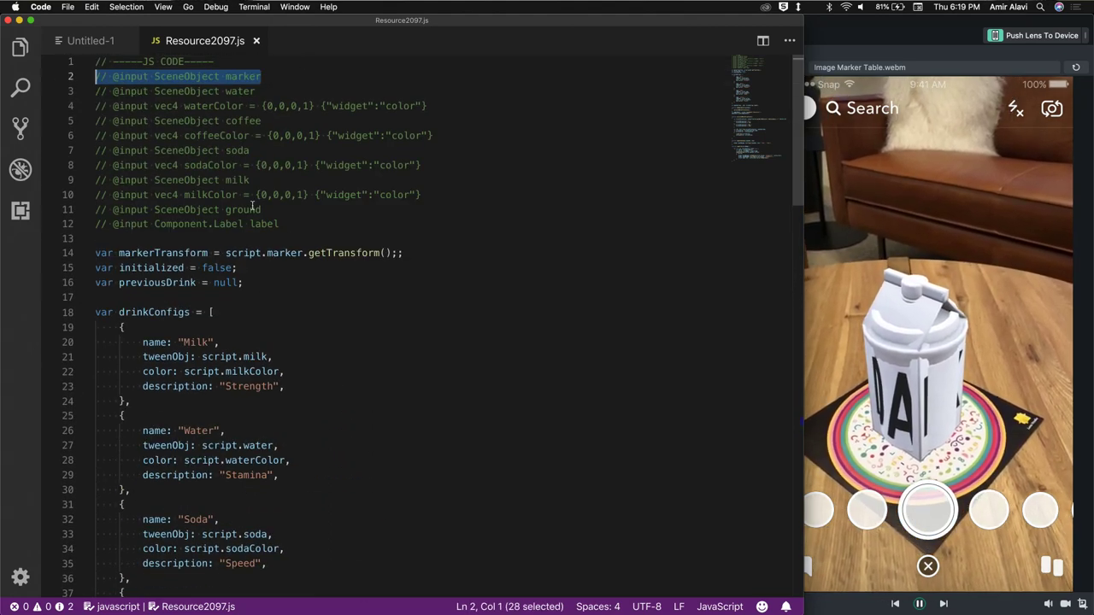
# Step: Remove the duplicate semicolon at the end of the markerTransform declaration
pyautogui.moveTo(400, 248); pyautogui.dragTo(135, 241)
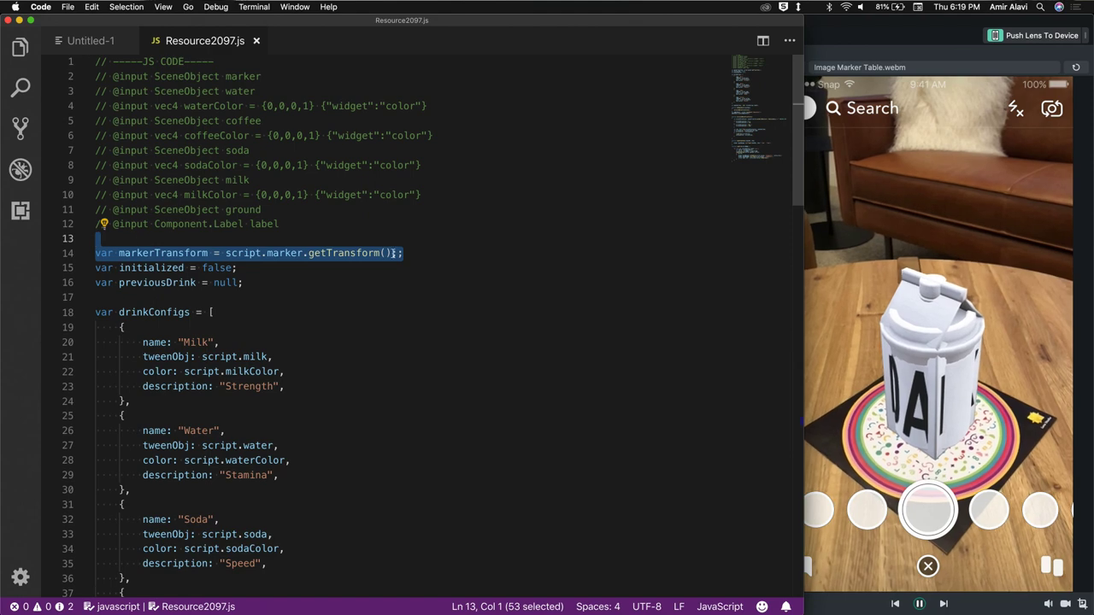
pyautogui.press('Right')
pyautogui.press('BackSpace')
# Step: Review the drinkConfigs array and the calculateMarkerOrientation function, highlighting the currentOrientation calculation, and glance at the DrinksManager inputs in Lens Studio
pyautogui.scroll(-10, 563, 329)
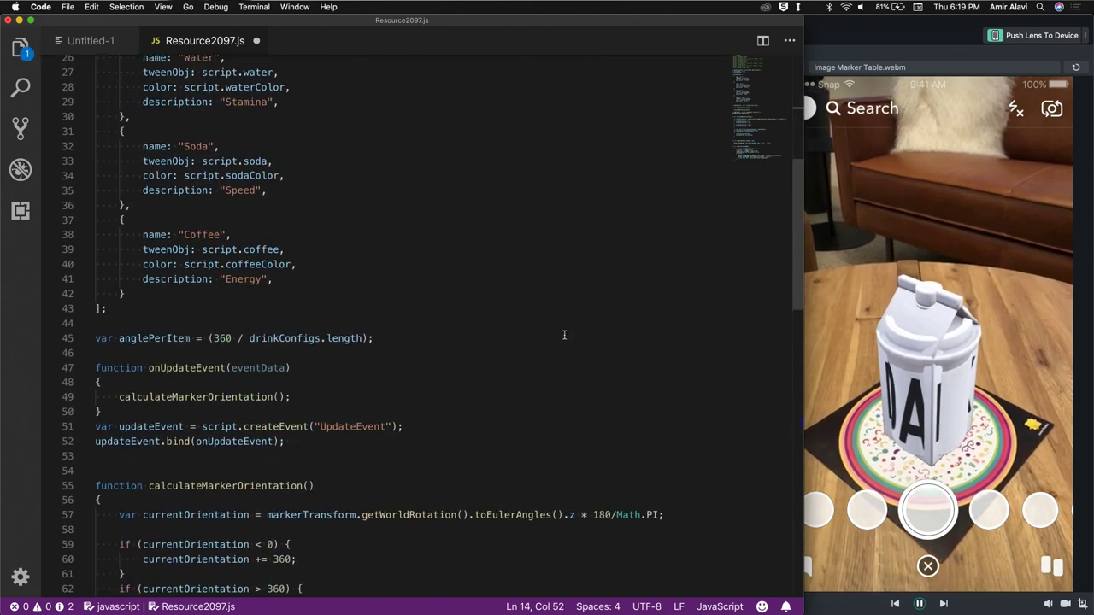
pyautogui.scroll(2, 564, 336)
pyautogui.scroll(-7, 564, 335)
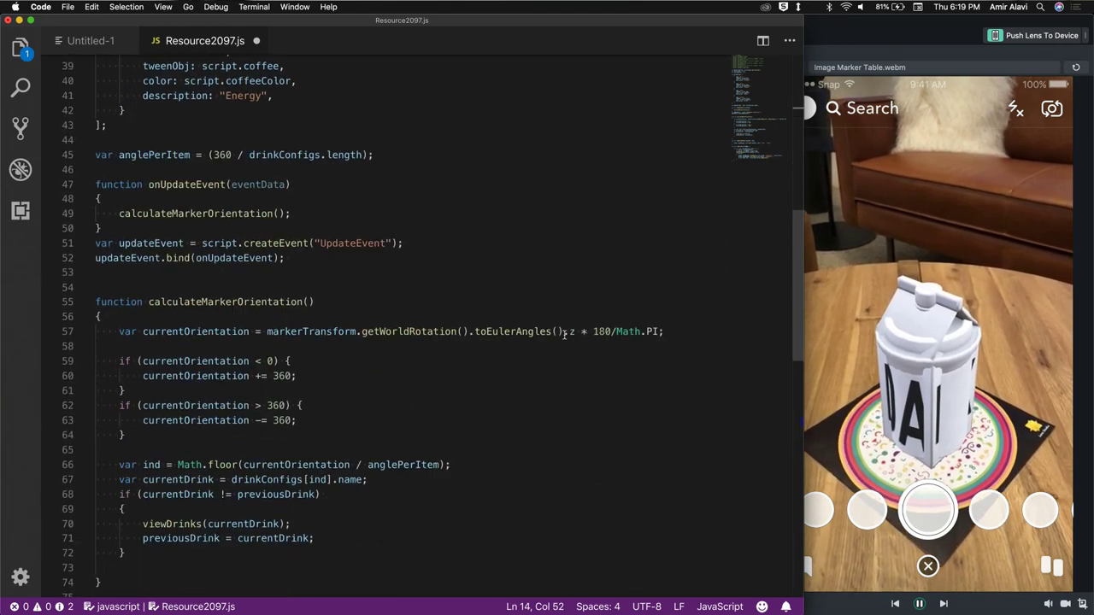
pyautogui.scroll(8, 564, 336)
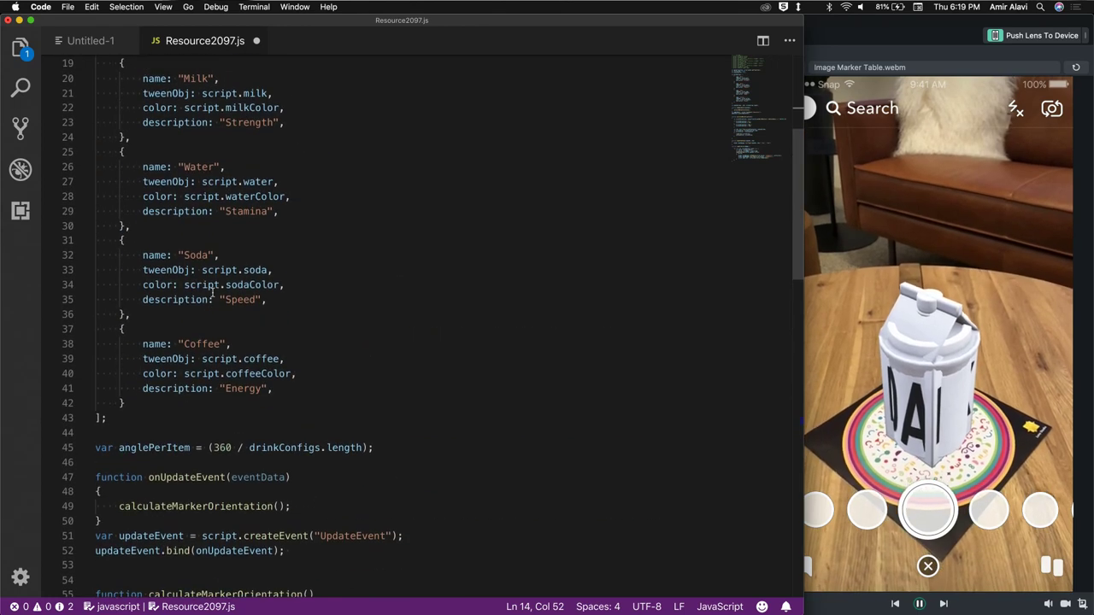
pyautogui.scroll(-2, 213, 291)
pyautogui.scroll(-6, 213, 291)
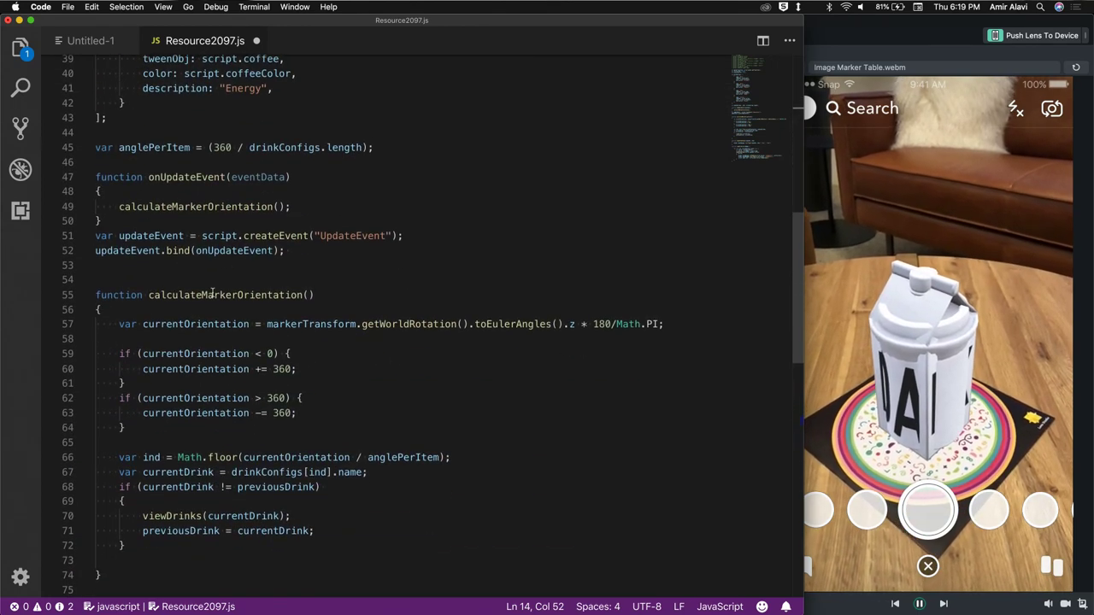
pyautogui.moveTo(142, 324); pyautogui.dragTo(437, 324)
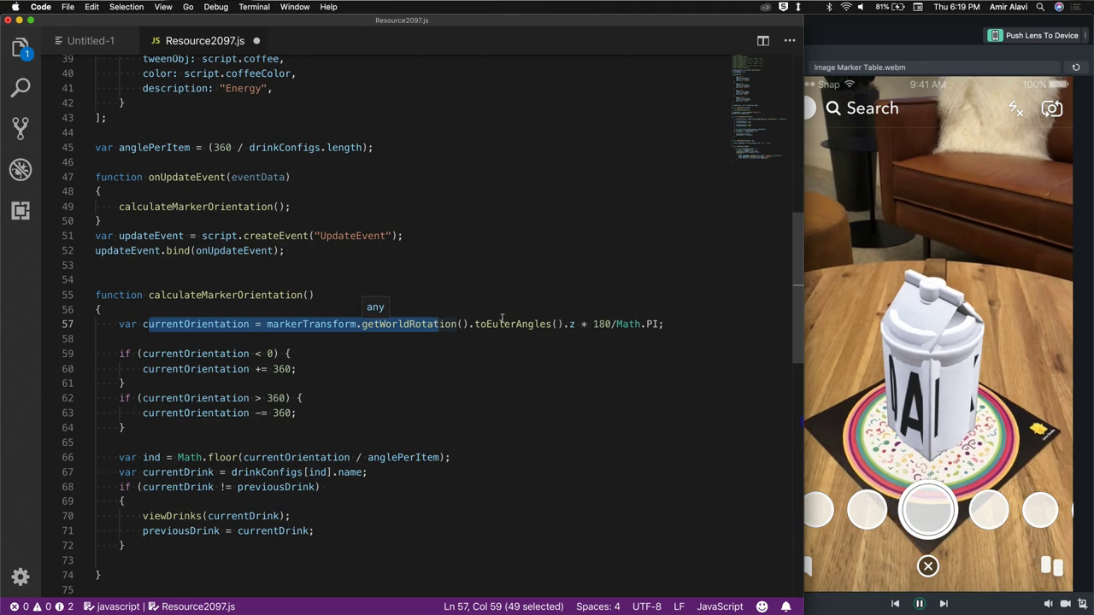
pyautogui.click(852, 256)
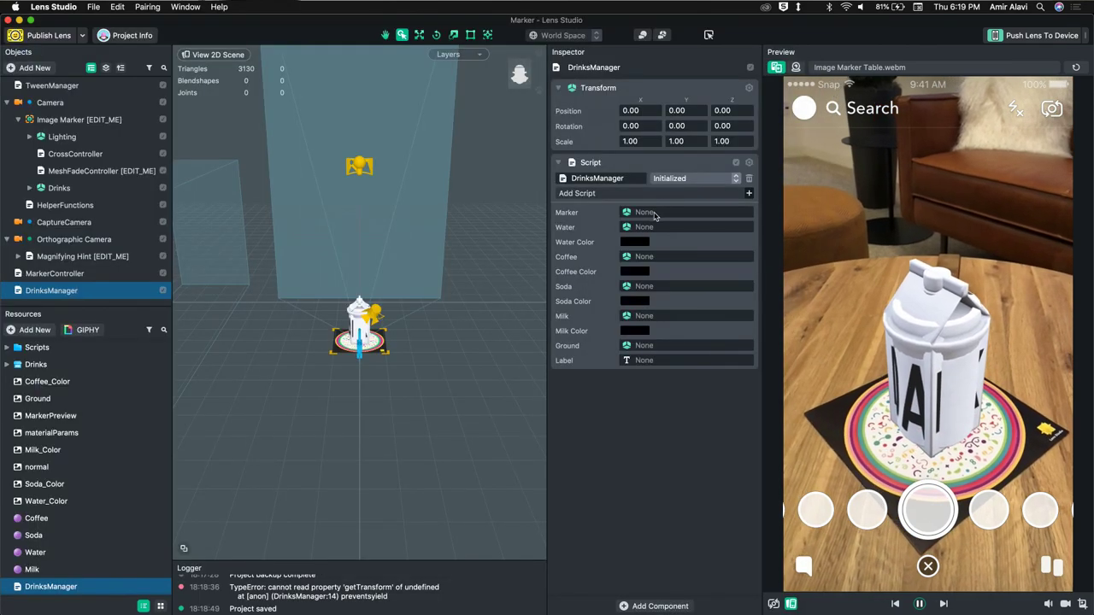
pyautogui.hotkey('ctrl', 'Up')
pyautogui.click(251, 240)
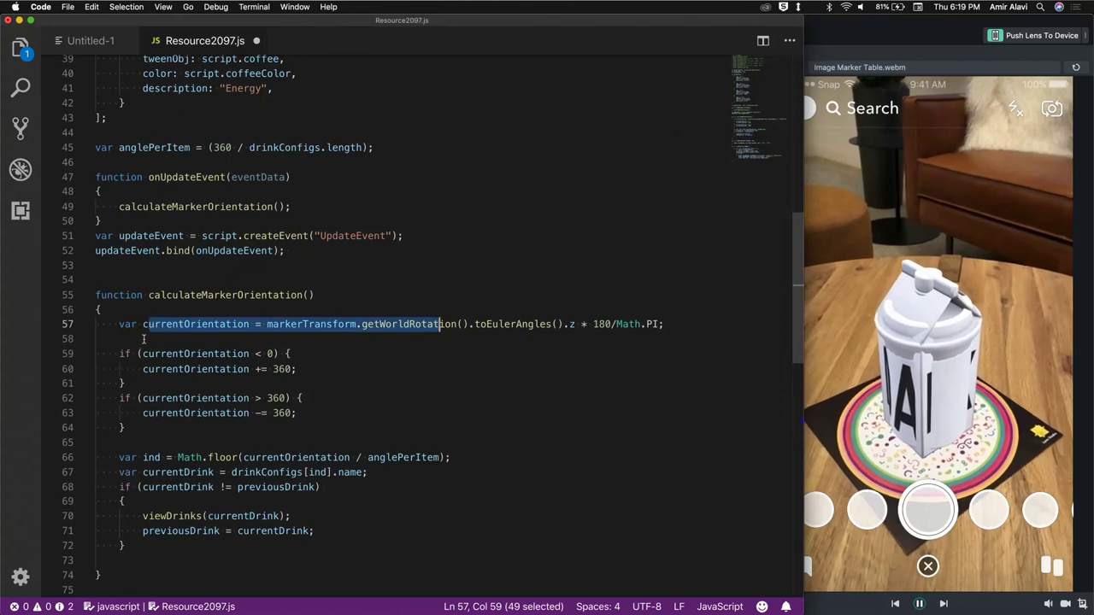
pyautogui.click(120, 325)
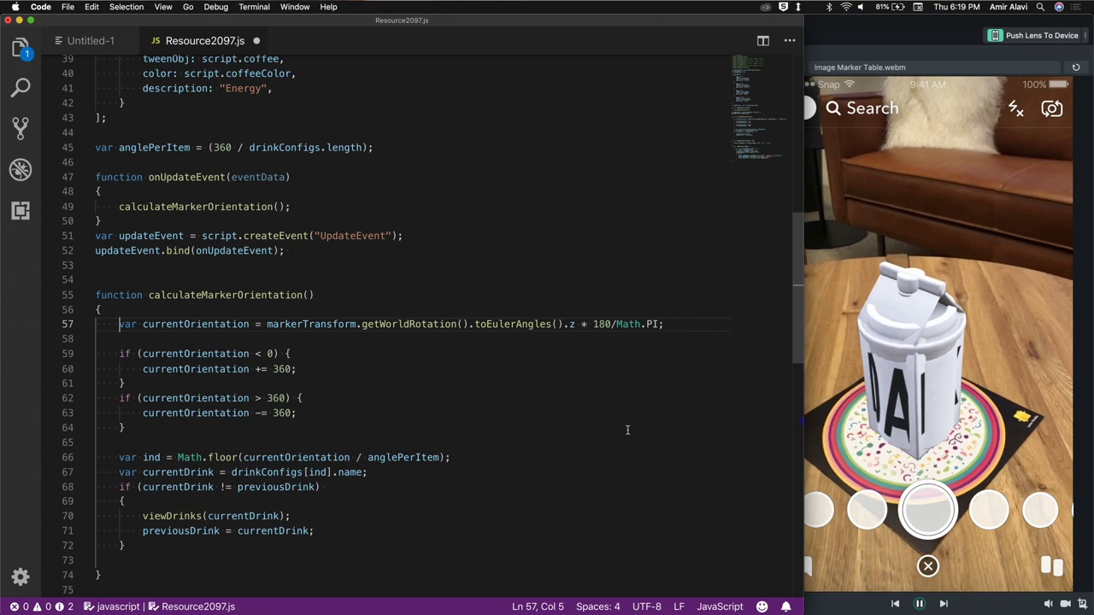
# Step: Return to the start of the script and highlight all input declarations from marker through label
pyautogui.scroll(8, 627, 430)
pyautogui.scroll(4, 628, 430)
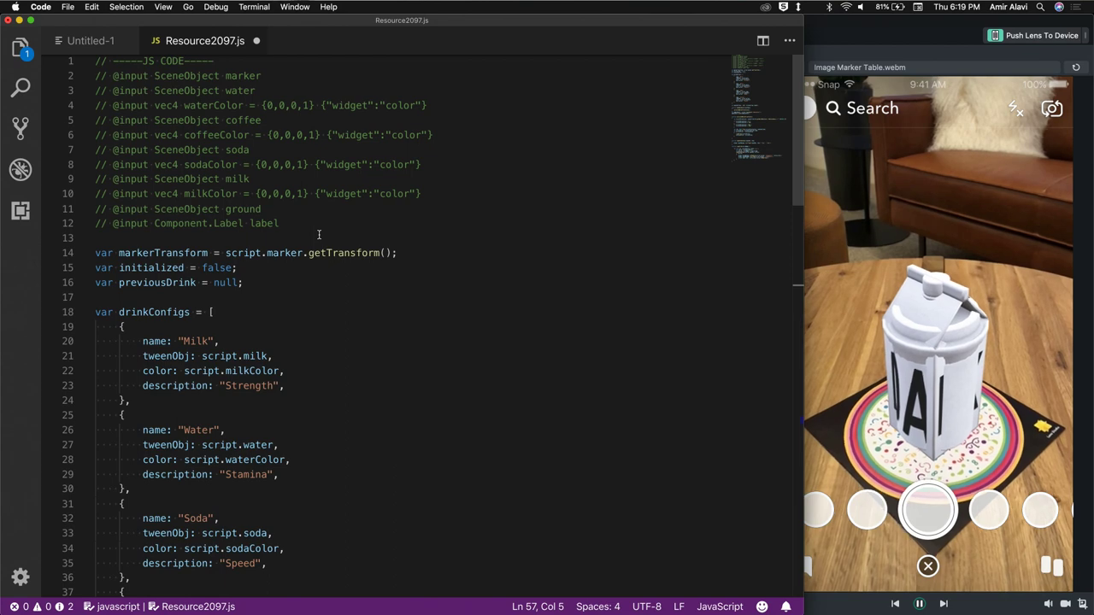
pyautogui.click(300, 224)
pyautogui.keyDown('shift'); pyautogui.moveTo(221, 180); pyautogui.dragTo(89, 78); pyautogui.keyUp('shift')
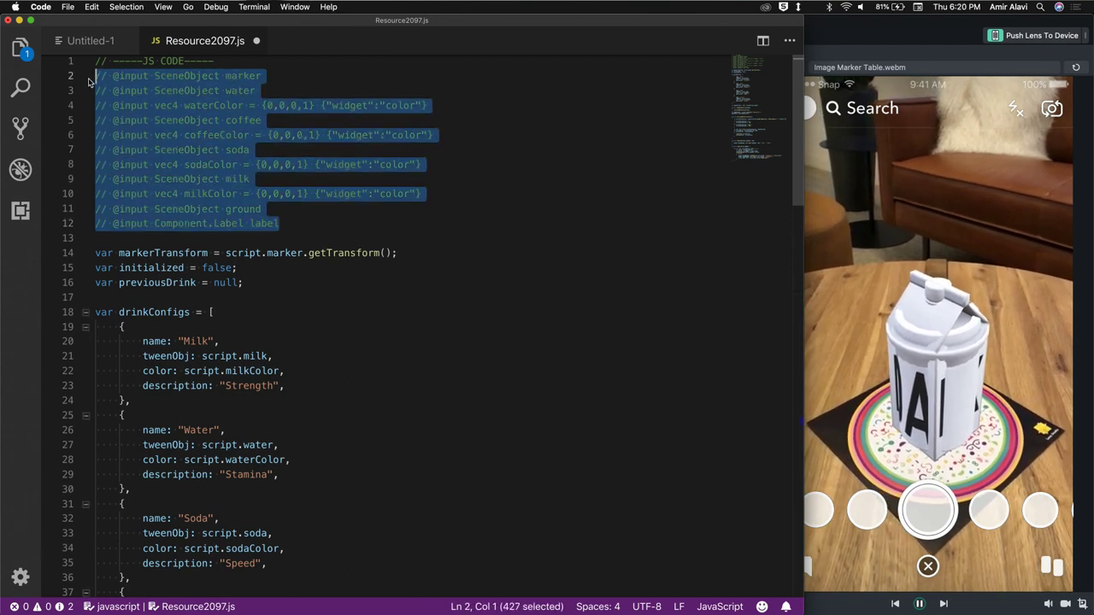
pyautogui.click(303, 227)
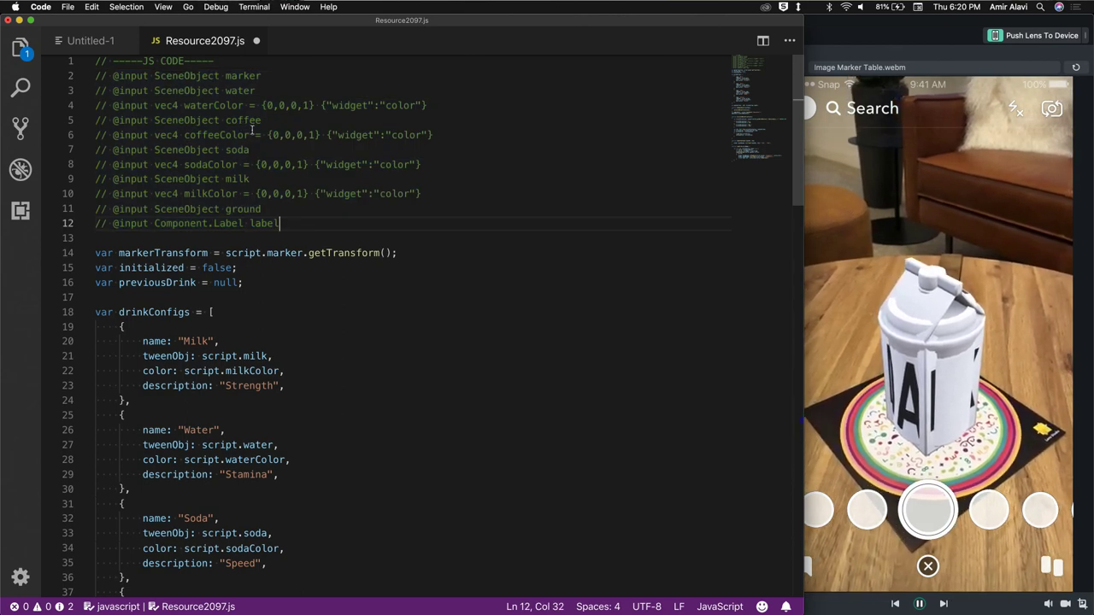
# Step: Narrow the code editor window to expose the DrinksManager inputs in Lens Studio, and compare them with the script's declarations and drinkConfigs
pyautogui.click(884, 366)
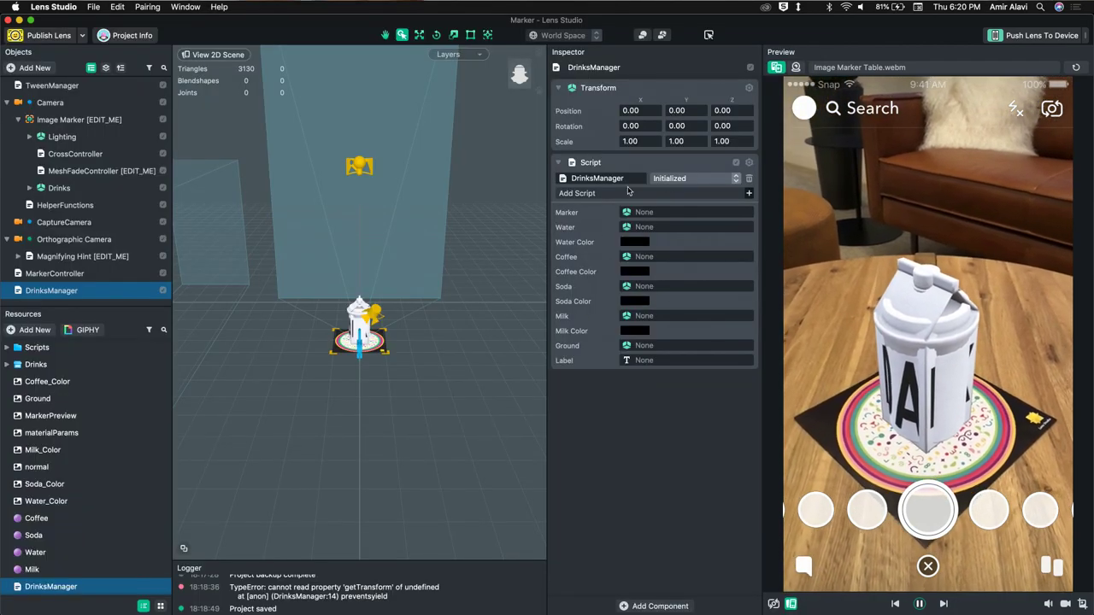
pyautogui.hotkey('ctrl', 'Up')
pyautogui.click(295, 284)
pyautogui.moveTo(804, 442); pyautogui.dragTo(552, 418)
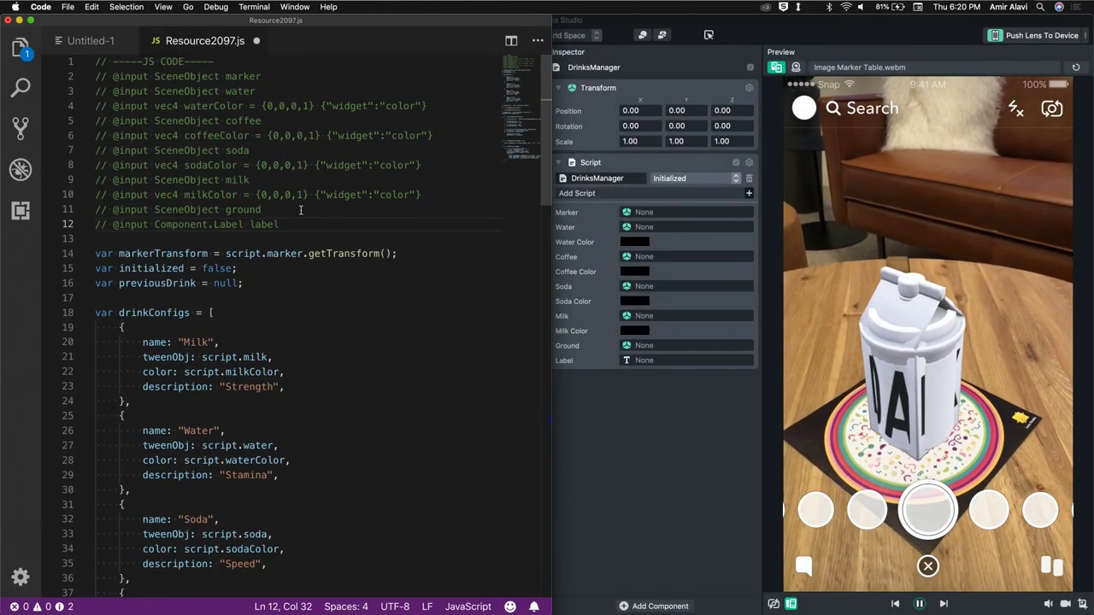
pyautogui.scroll(-1, 300, 211)
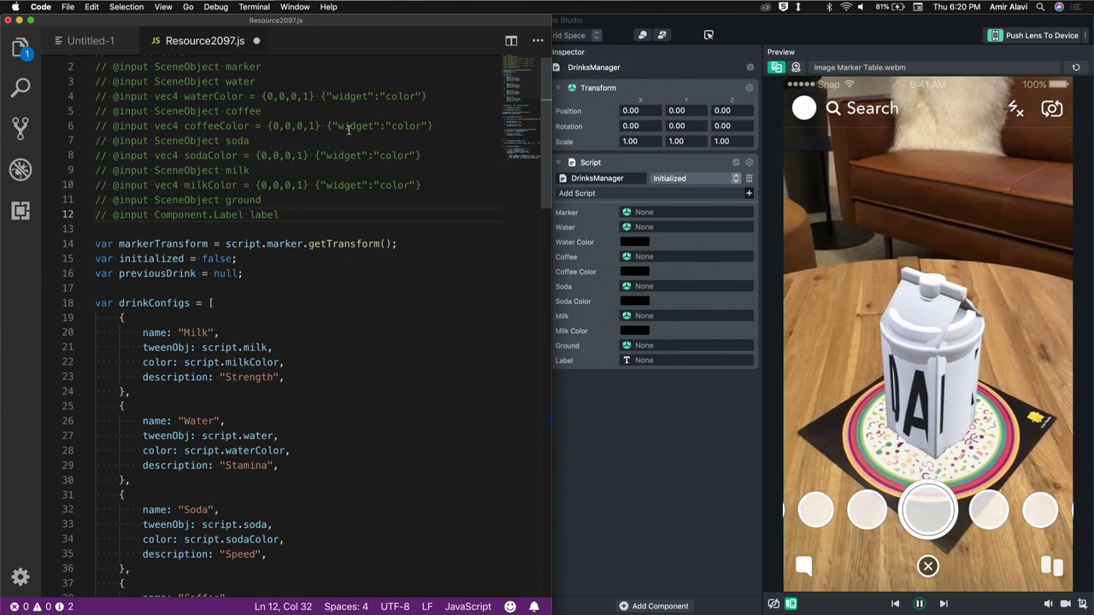
pyautogui.scroll(-3, 385, 257)
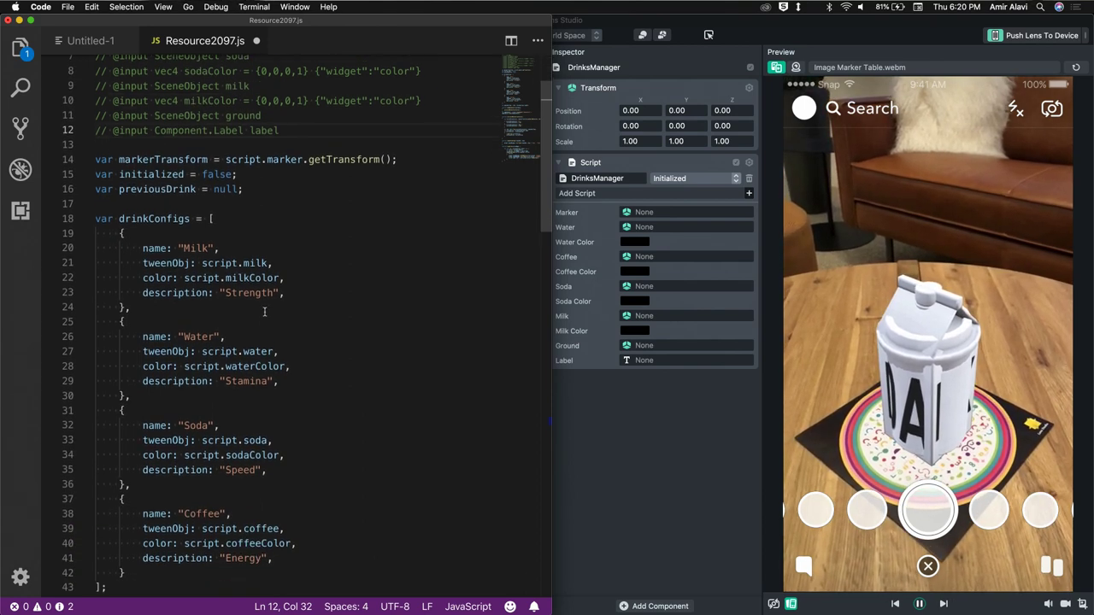
pyautogui.scroll(3, 342, 282)
pyautogui.scroll(-6, 265, 312)
# Step: Switch to Lens Studio and assign the Image Marker [EDIT_ME] object to the DrinksManager script's Marker input
pyautogui.click(635, 442)
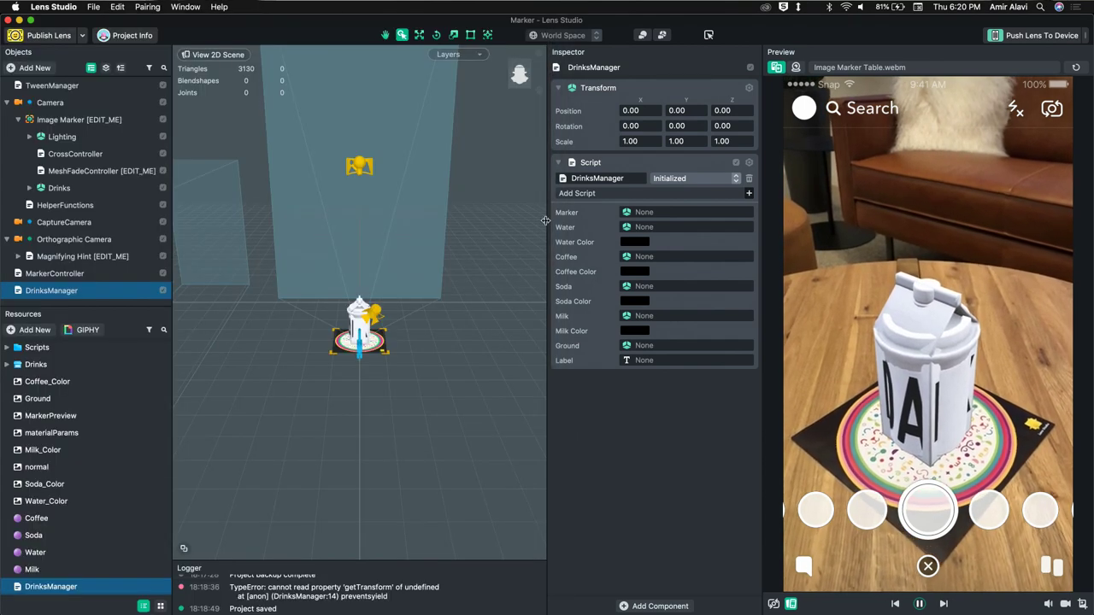
pyautogui.click(77, 122)
pyautogui.moveTo(654, 256); pyautogui.dragTo(665, 214)
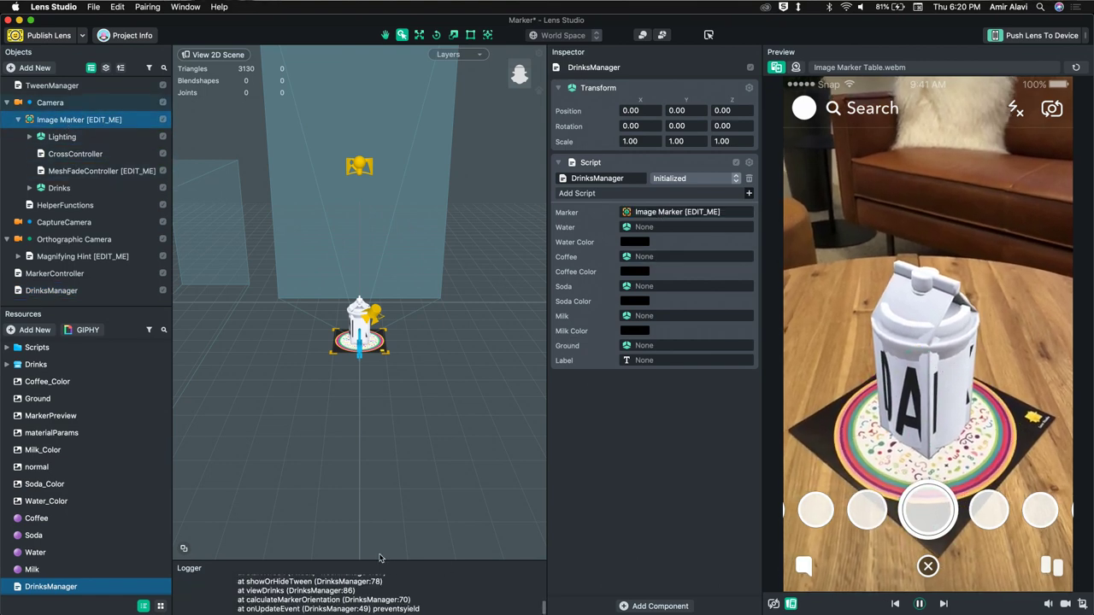
# Step: Enlarge the Logger to read the full script error trace, and shrink it again to give the scene view more room
pyautogui.moveTo(384, 559); pyautogui.dragTo(383, 564)
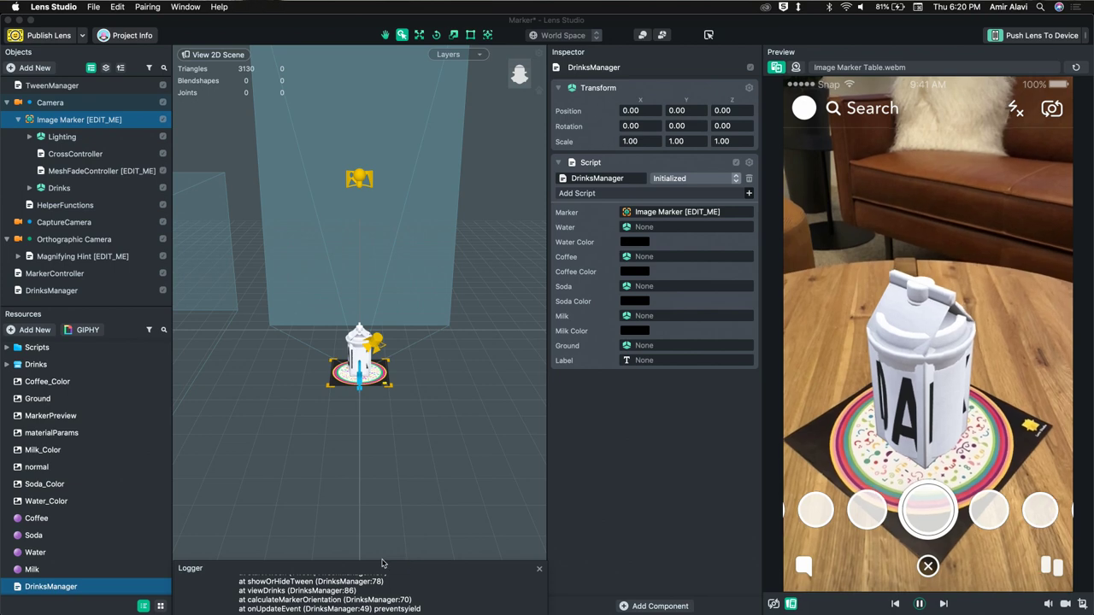
pyautogui.moveTo(430, 563)
pyautogui.mouseDown()
pyautogui.moveTo(428, 540)
pyautogui.moveTo(428, 552)
pyautogui.mouseUp()
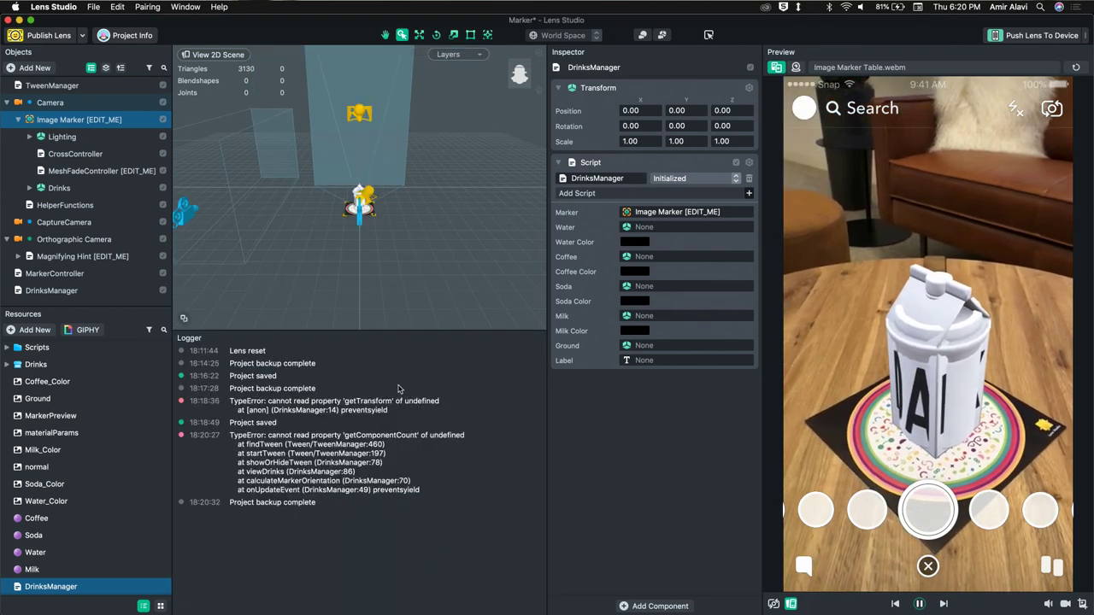
pyautogui.moveTo(354, 331); pyautogui.dragTo(359, 469)
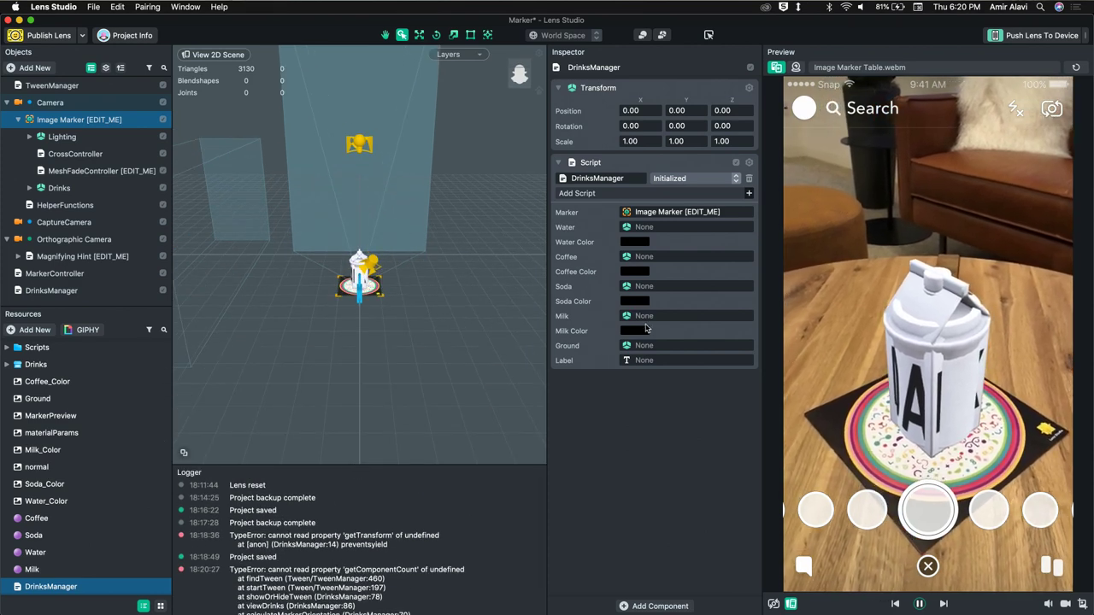
# Step: Expand the Drinks object and assign its Coffee, Water, Soda and Milk children to the matching DrinksManager script inputs
pyautogui.click(30, 188)
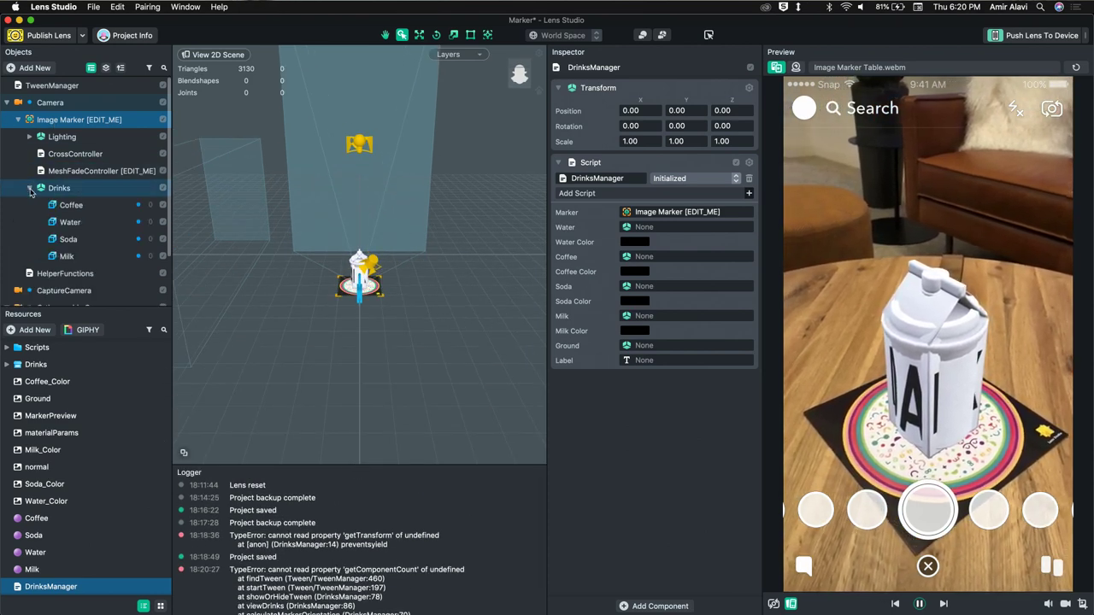
pyautogui.click(72, 211)
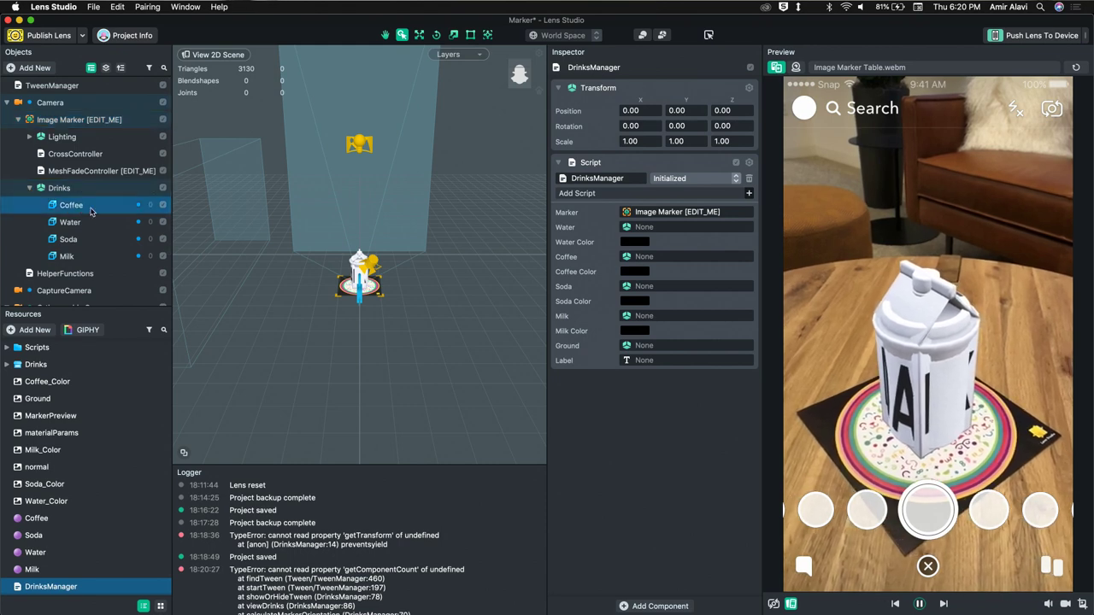
pyautogui.moveTo(593, 270); pyautogui.dragTo(643, 258)
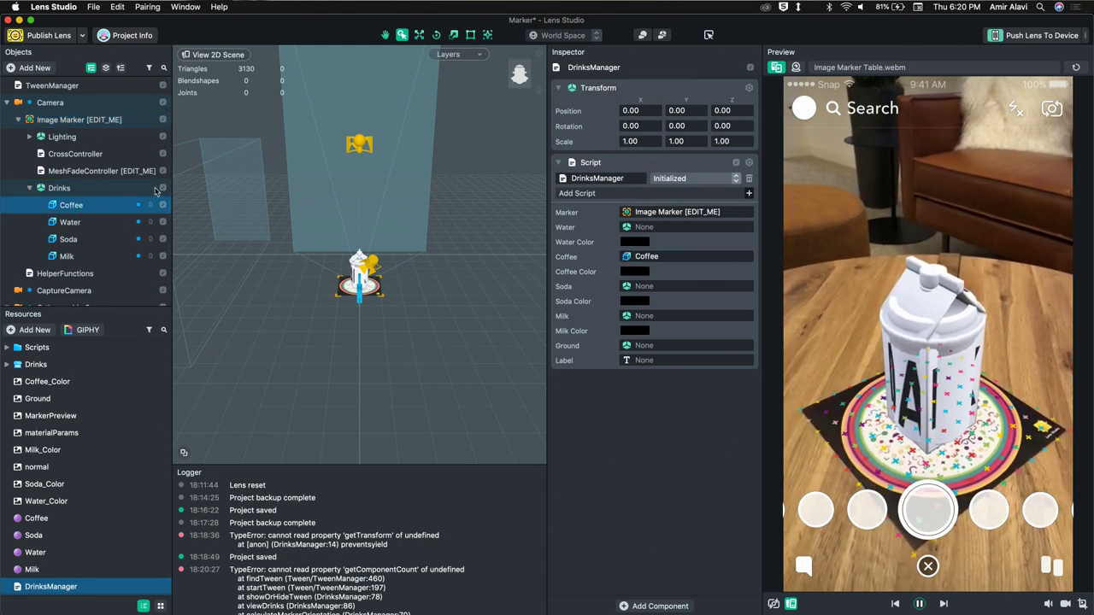
pyautogui.moveTo(63, 224); pyautogui.dragTo(648, 229)
pyautogui.moveTo(68, 242); pyautogui.dragTo(651, 287)
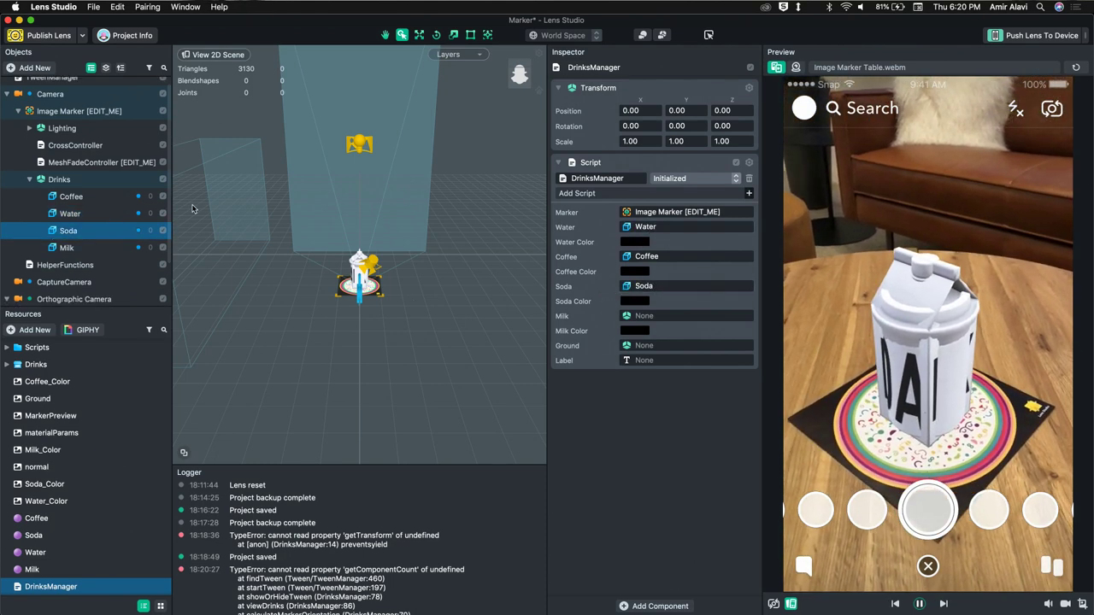
pyautogui.moveTo(72, 247); pyautogui.dragTo(654, 317)
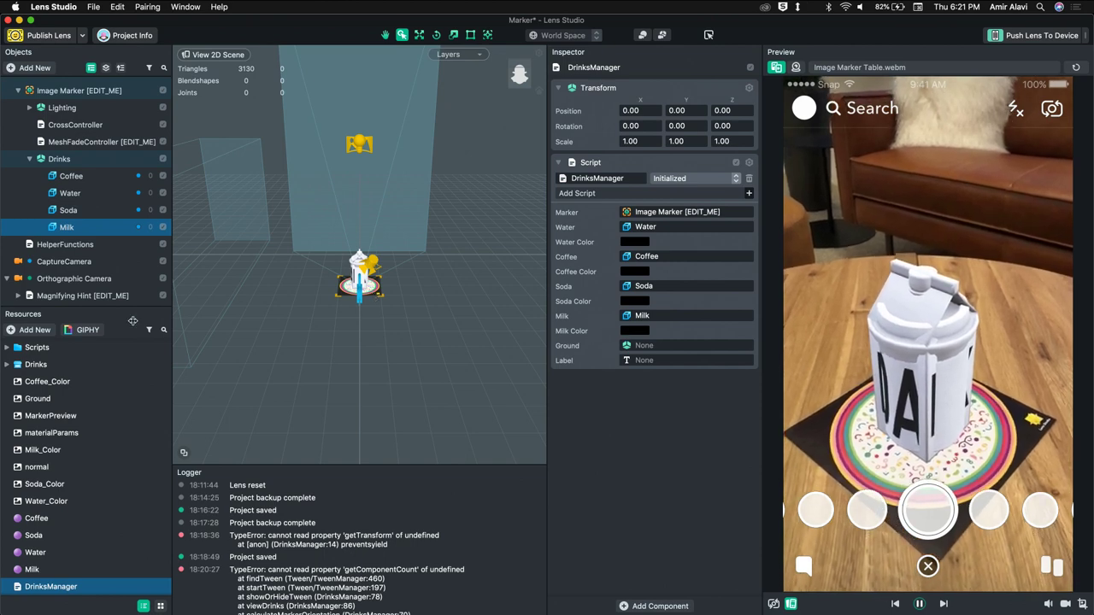
# Step: Switch to QuickTime Player to view the finished lens demo with its ground graphic and drink label
pyautogui.press('super+Tab')
pyautogui.press('super+Tab')
pyautogui.press('super+Tab')
pyautogui.press('super+Tab')
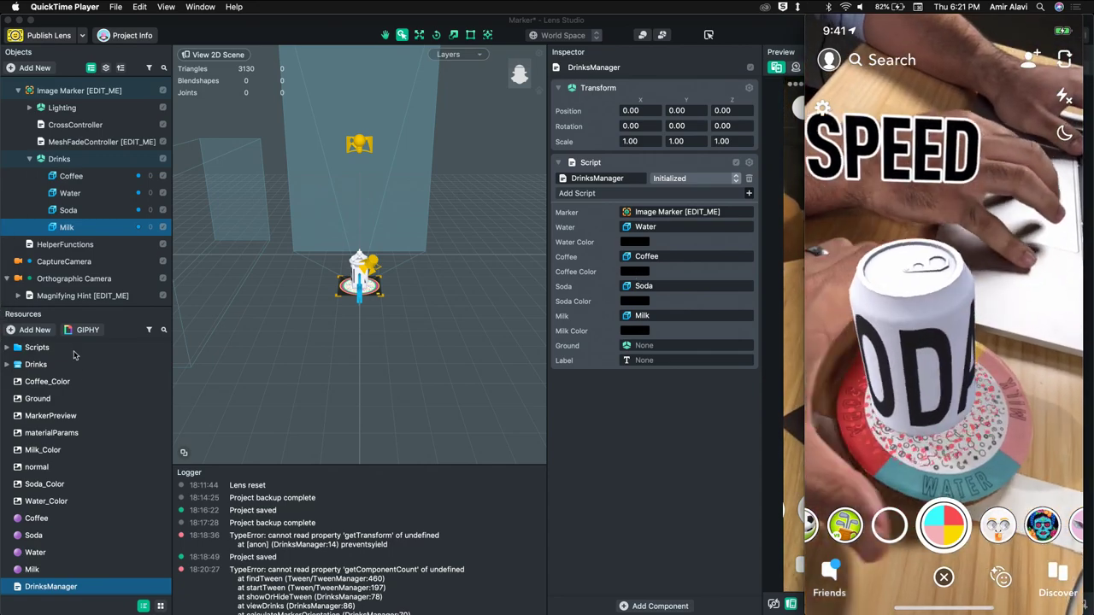
# Step: Back in Lens Studio, add a Sprite under Image Marker [EDIT_ME] and assign the Ground texture to it
pyautogui.click(50, 92)
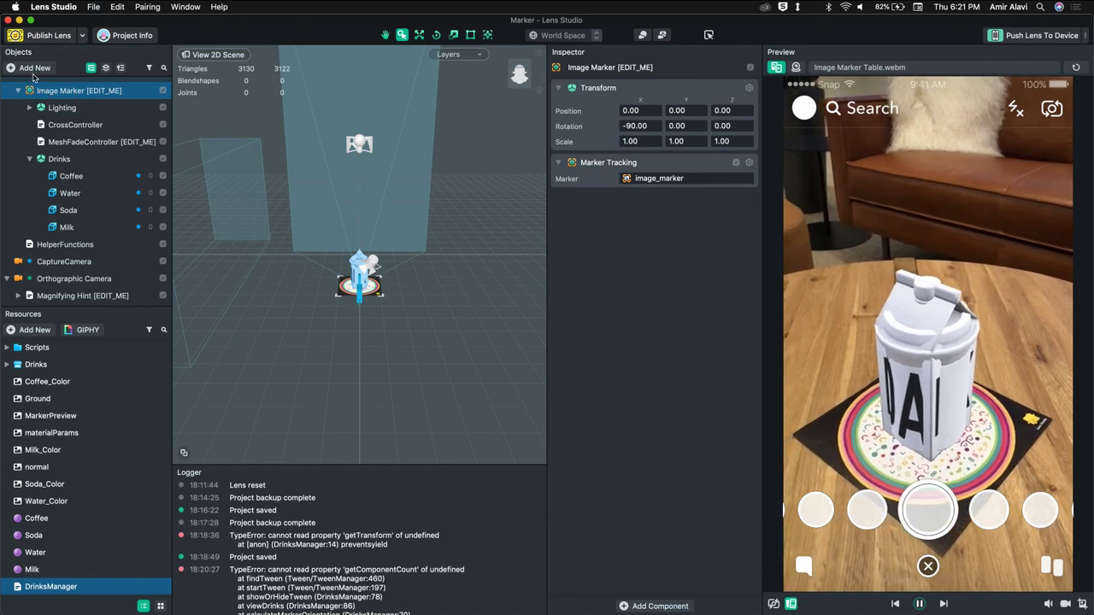
pyautogui.click(32, 69)
pyautogui.write('spri')
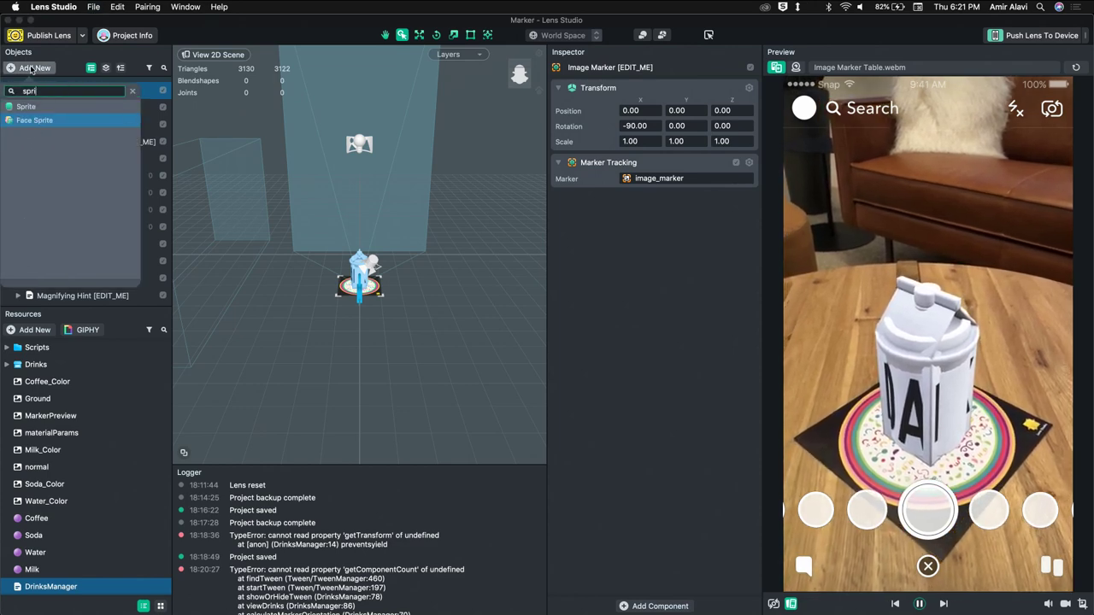
pyautogui.press('Up')
pyautogui.press('Escape')
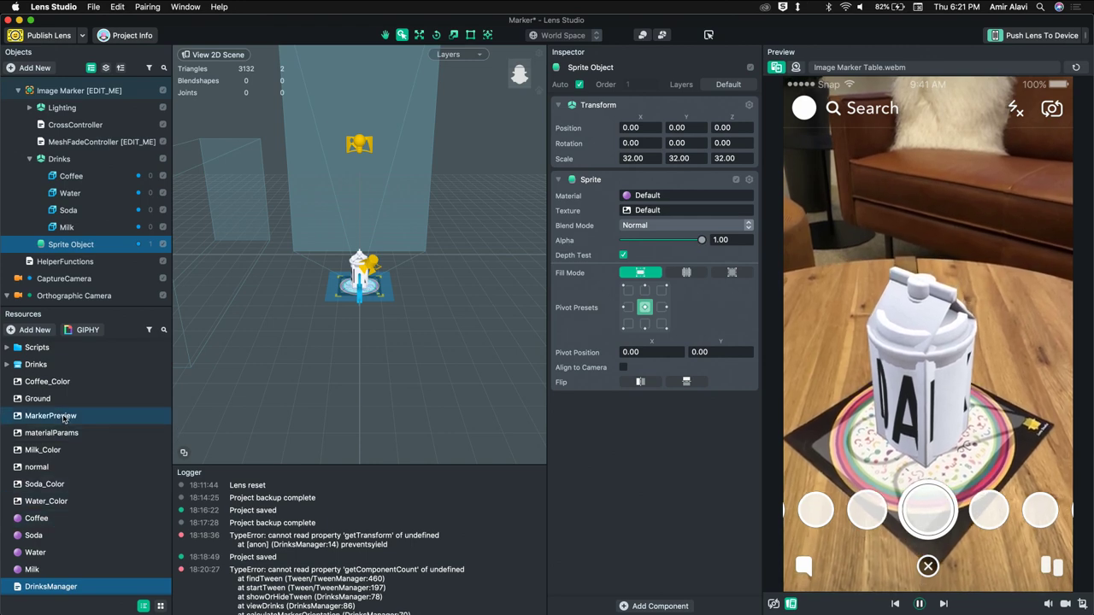
pyautogui.moveTo(38, 404); pyautogui.dragTo(659, 212)
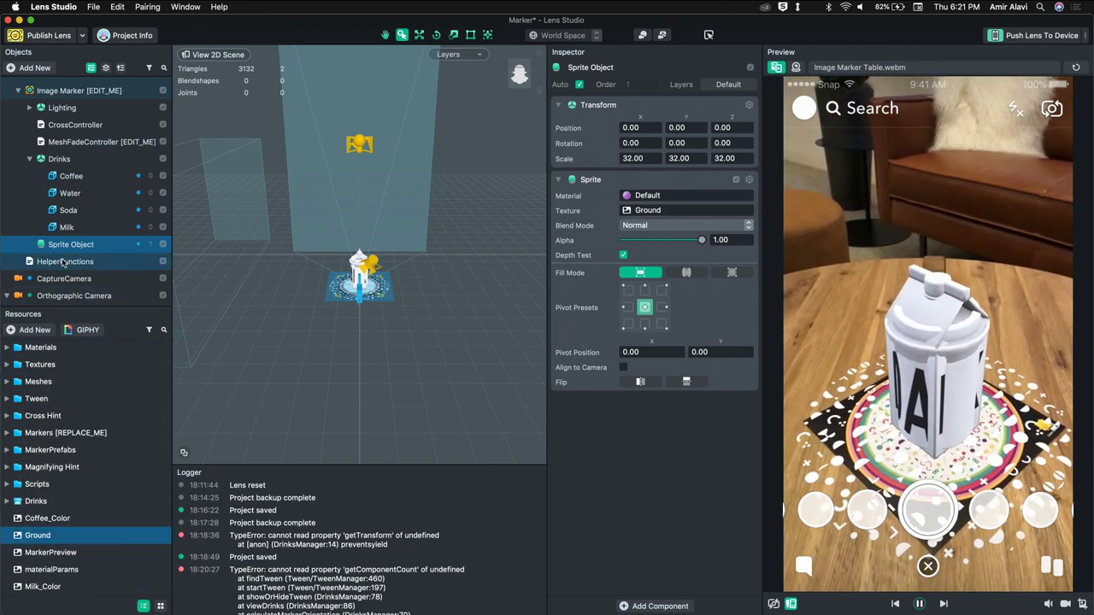
# Step: Collapse the Drinks object and scale the ground sprite down uniformly to about 15.73 on all axes
pyautogui.click(30, 159)
pyautogui.press('e')
pyautogui.press('r')
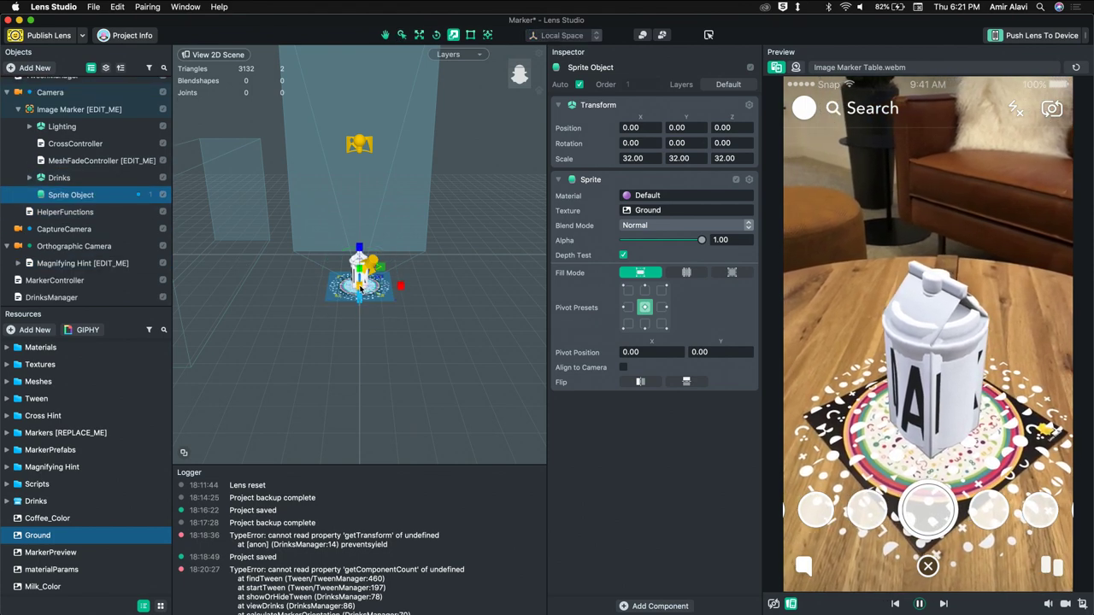
pyautogui.moveTo(359, 289); pyautogui.dragTo(354, 291)
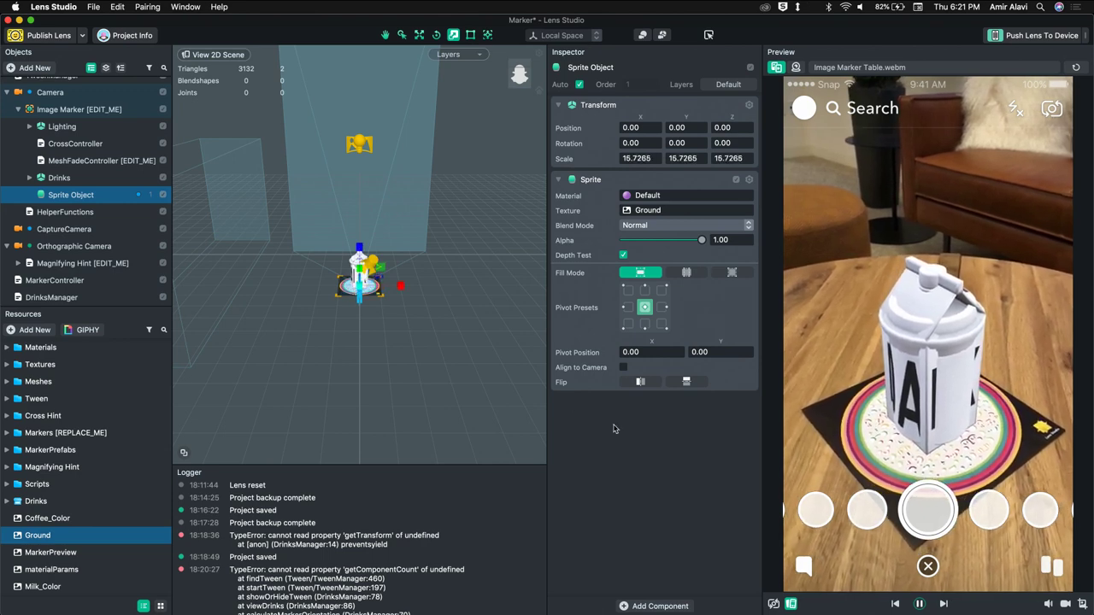
# Step: Add a Script component to the ground sprite and load the TweenColor script from the TweenTypes folder
pyautogui.click(660, 606)
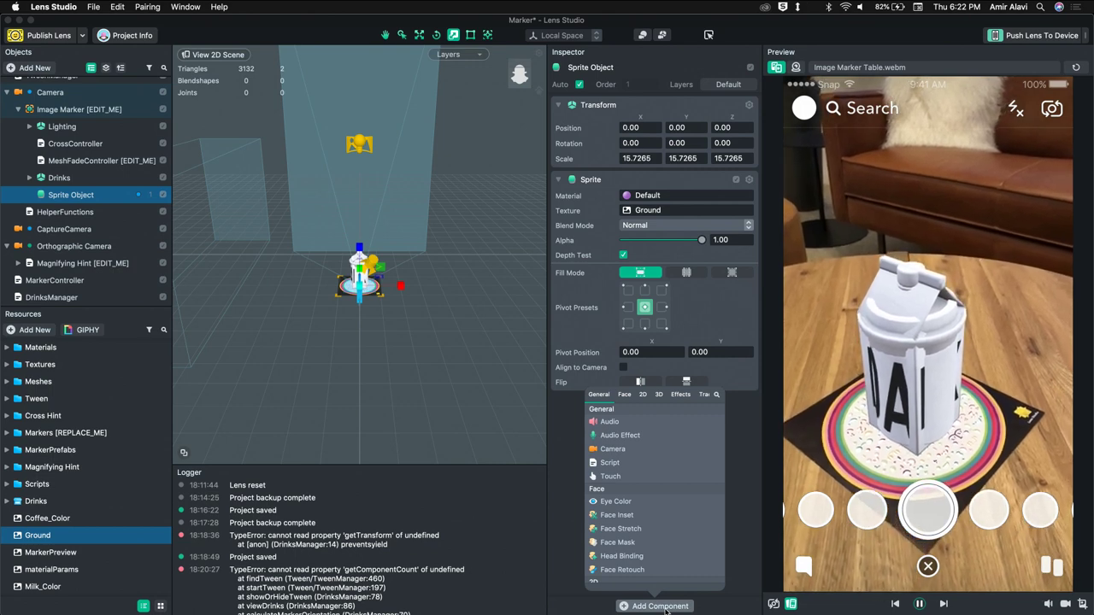
pyautogui.write('sc')
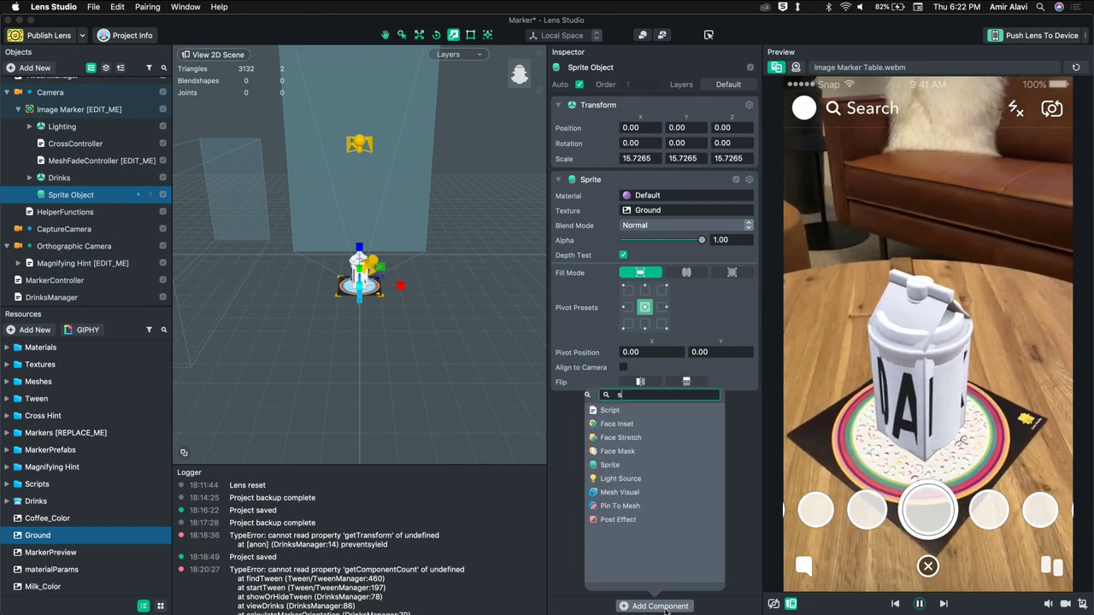
pyautogui.click(617, 412)
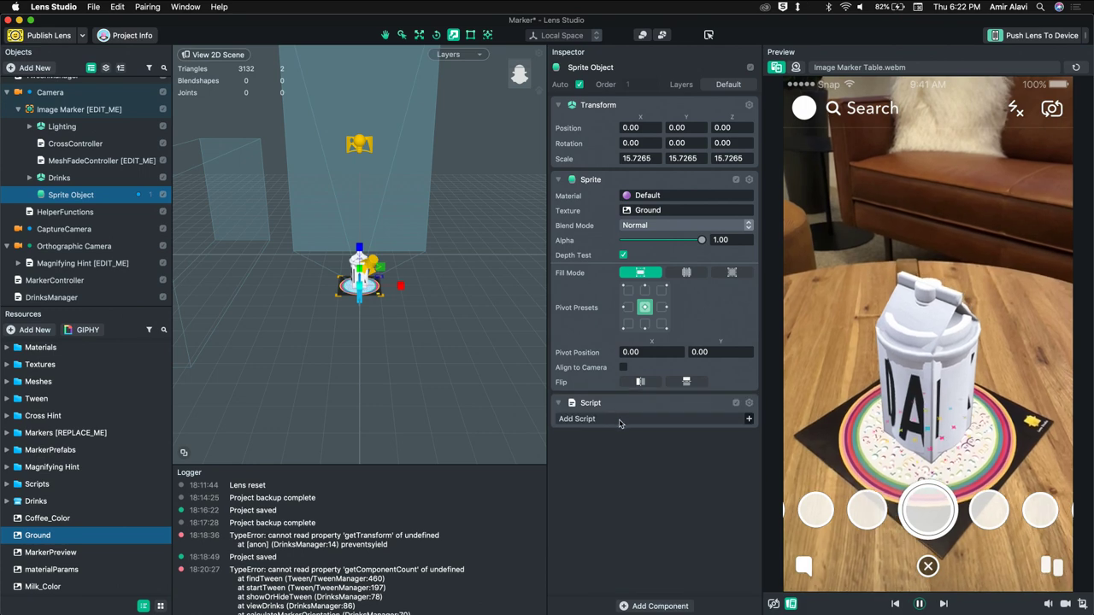
pyautogui.click(621, 422)
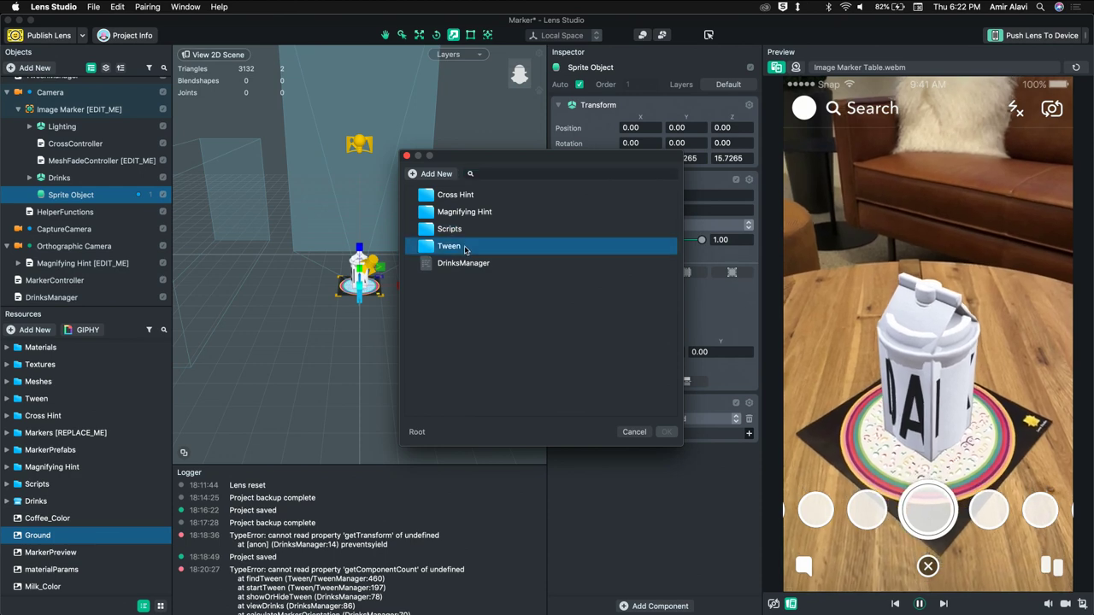
pyautogui.doubleClick(464, 246)
pyautogui.doubleClick(460, 197)
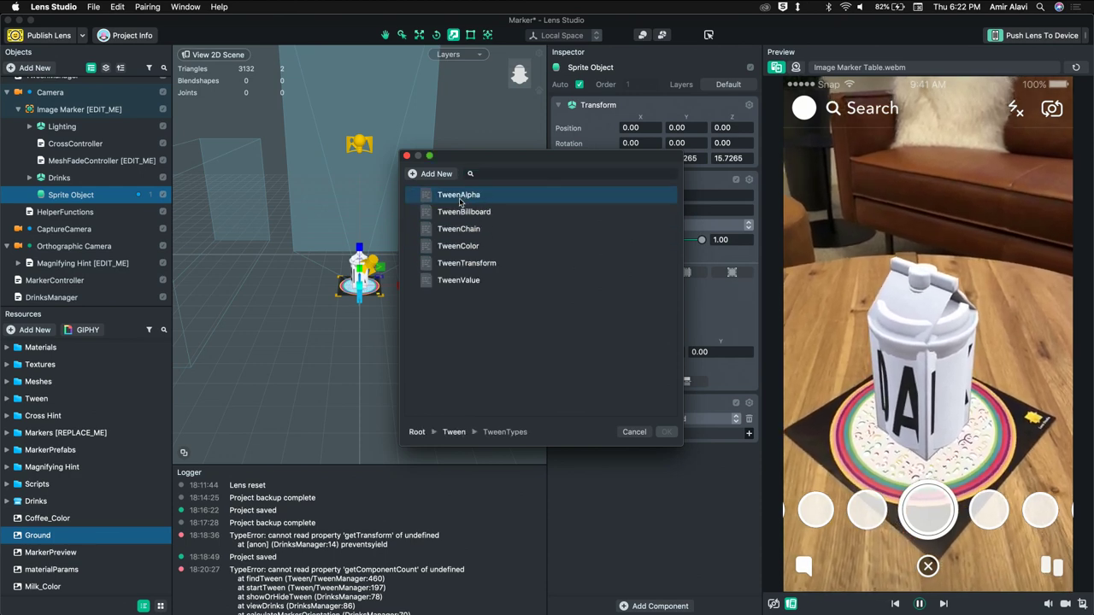
pyautogui.click(470, 246)
pyautogui.click(666, 432)
pyautogui.scroll(-2, 643, 467)
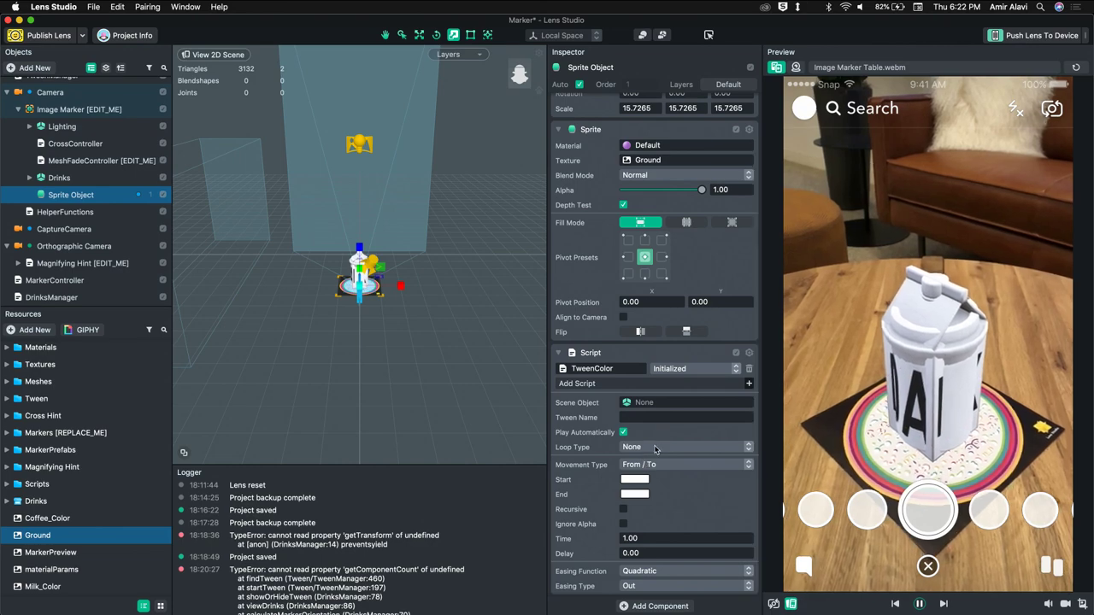
# Step: Switch to Visual Studio Code, copy the name changecolor from the drinks script, and use it as TweenColor's tween name in Lens Studio
pyautogui.press('super+Tab')
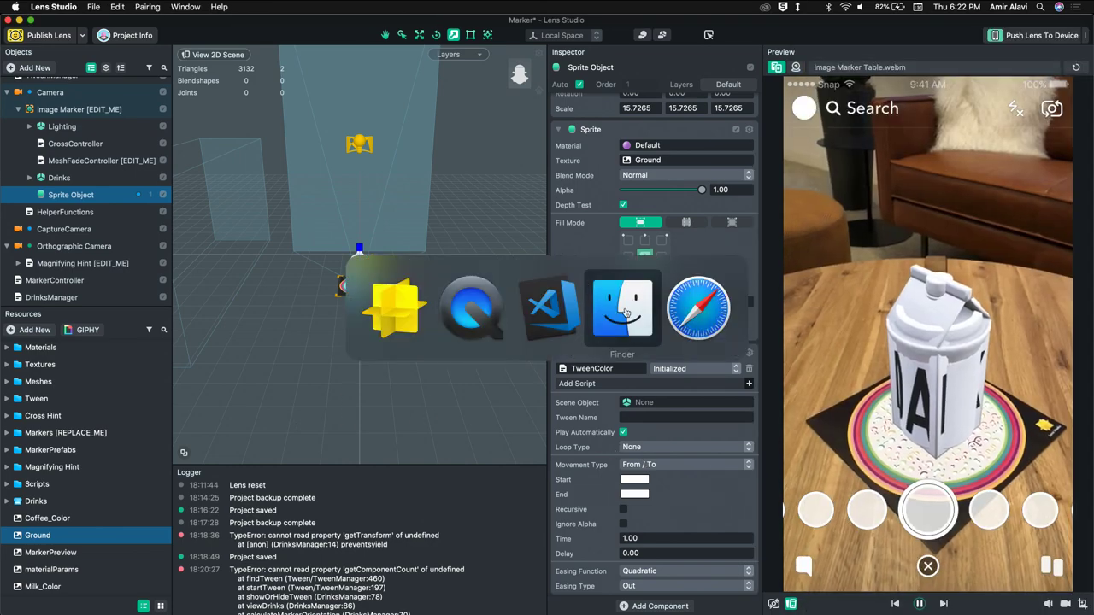
pyautogui.click(550, 308)
pyautogui.scroll(-10, 330, 402)
pyautogui.scroll(-4, 331, 402)
pyautogui.hscroll(3, 331, 402)
pyautogui.doubleClick(394, 271)
pyautogui.press('super+c')
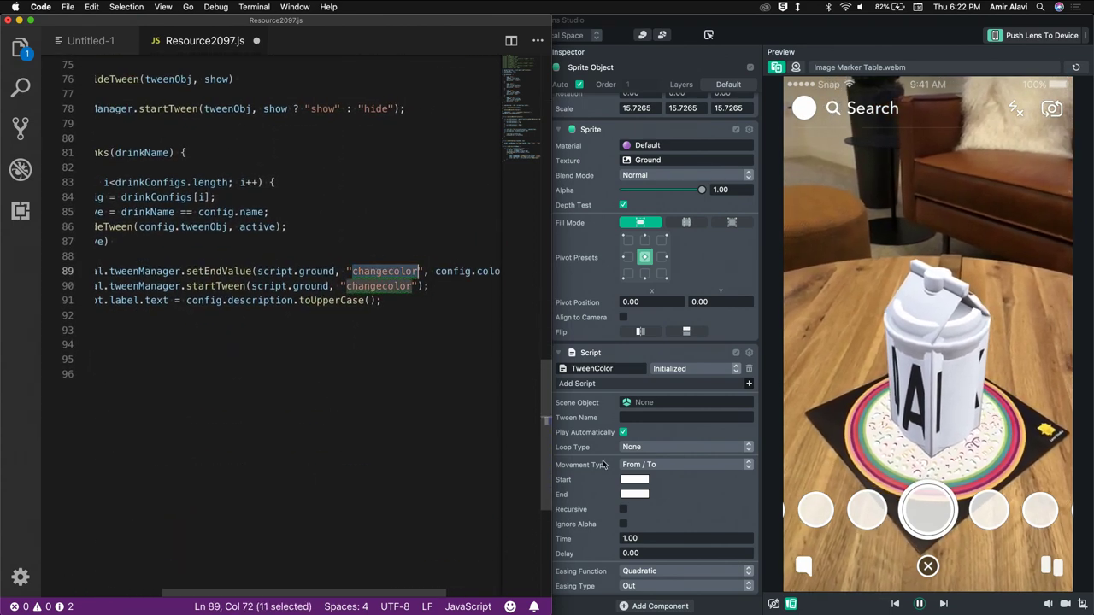
pyautogui.click(650, 426)
pyautogui.press('super+v')
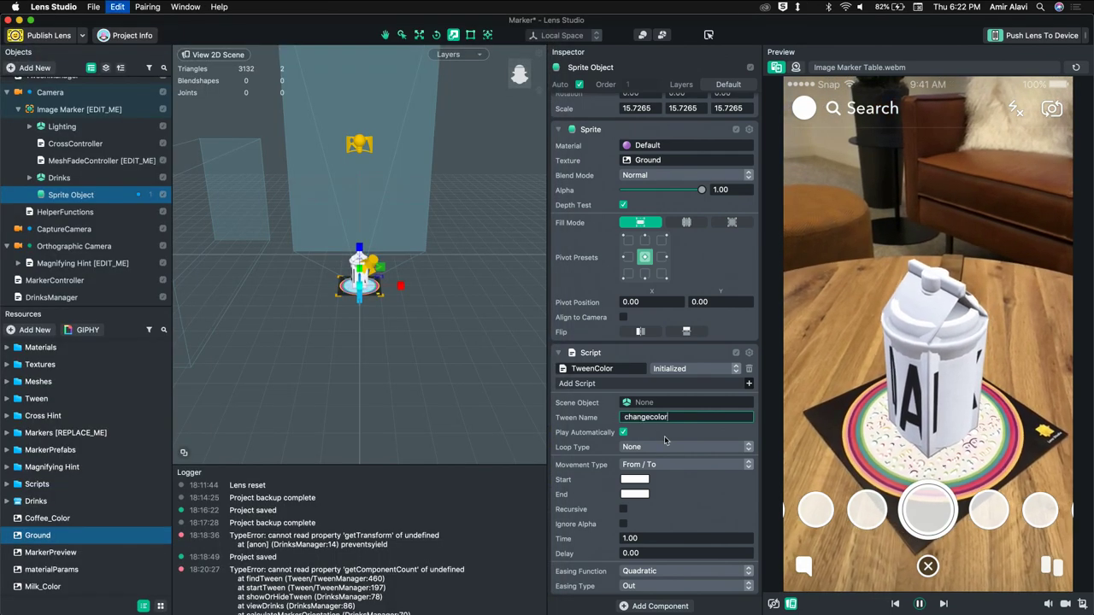
# Step: Turn off automatic playback for the changecolor tween, keep the From / To movement type, and set its time to 0.5
pyautogui.click(623, 433)
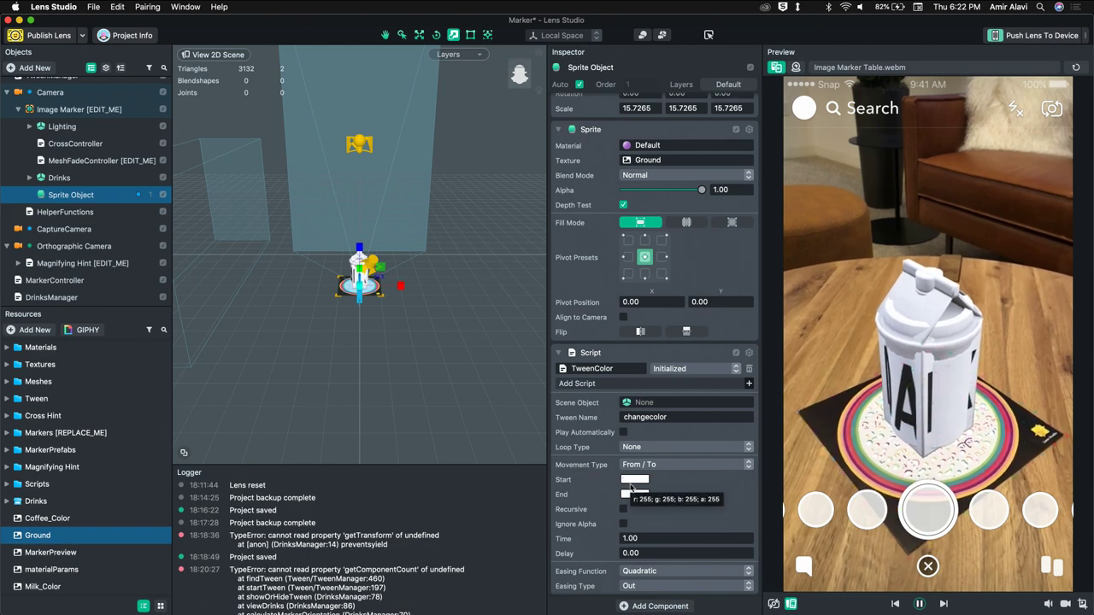
pyautogui.click(666, 467)
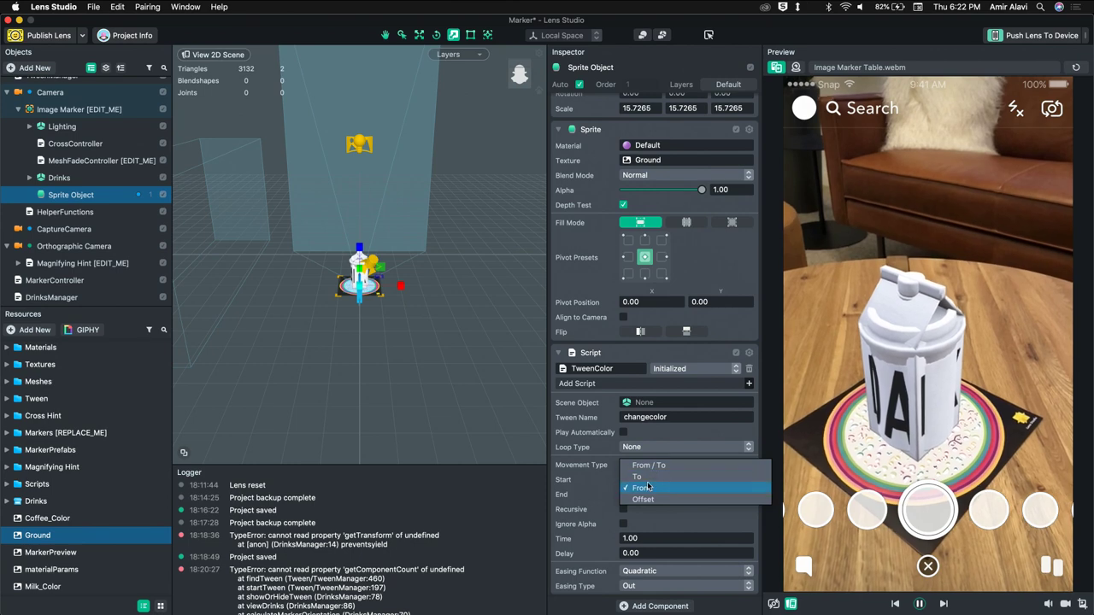
pyautogui.click(642, 465)
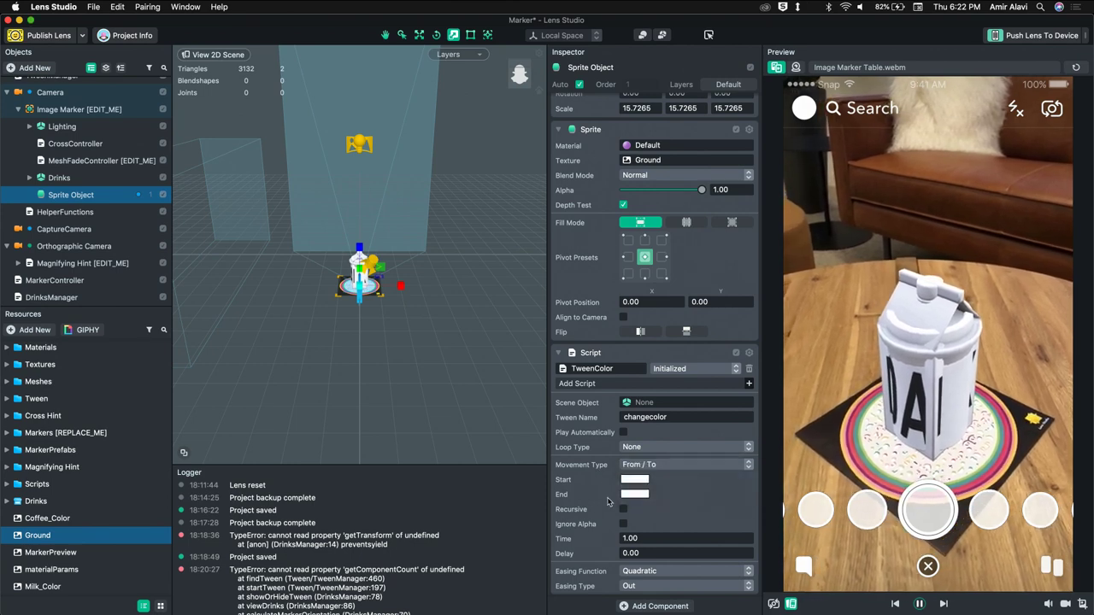
pyautogui.scroll(-1, 589, 509)
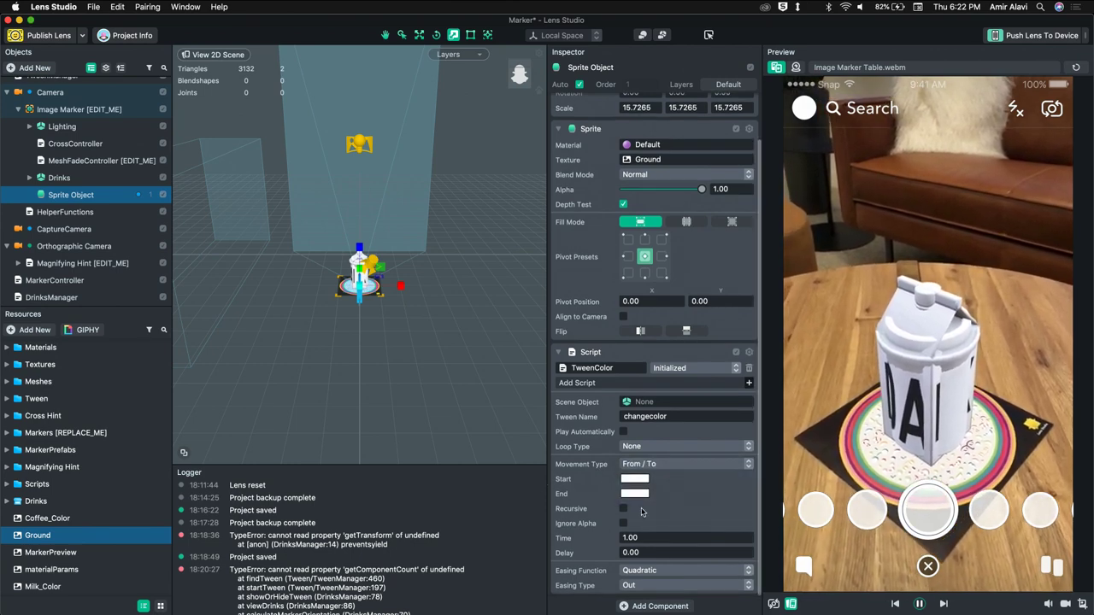
pyautogui.click(637, 539)
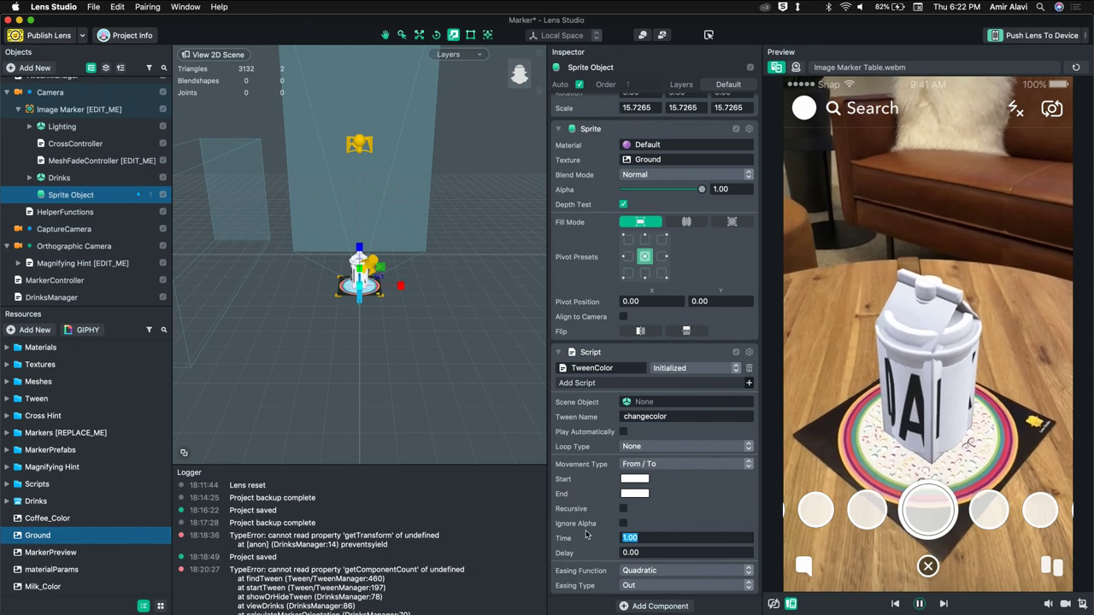
pyautogui.write('0.5')
pyautogui.press('Return')
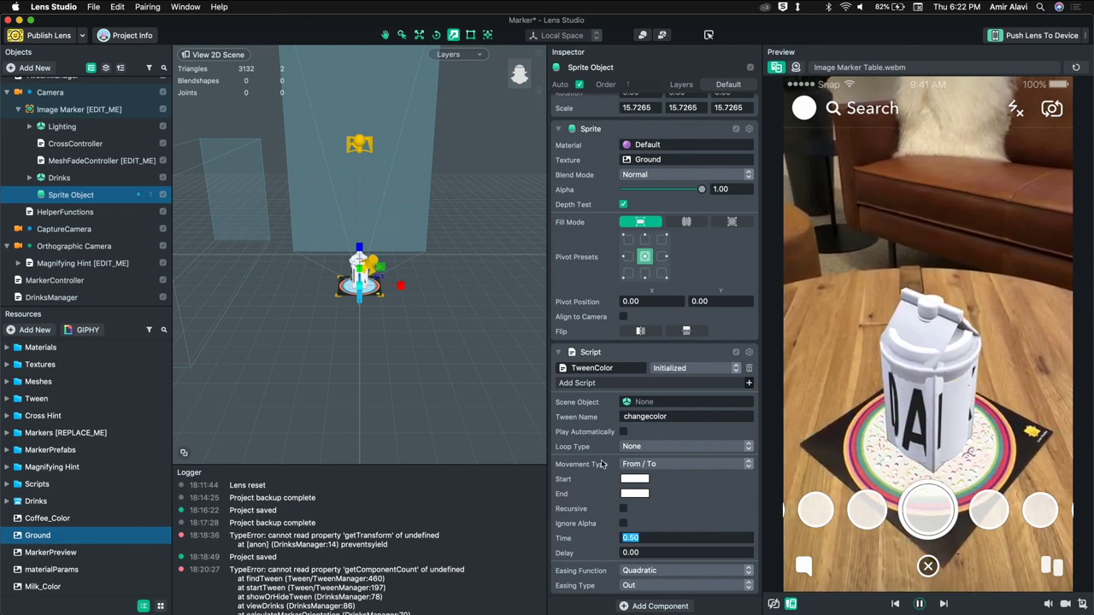
pyautogui.moveTo(621, 496)
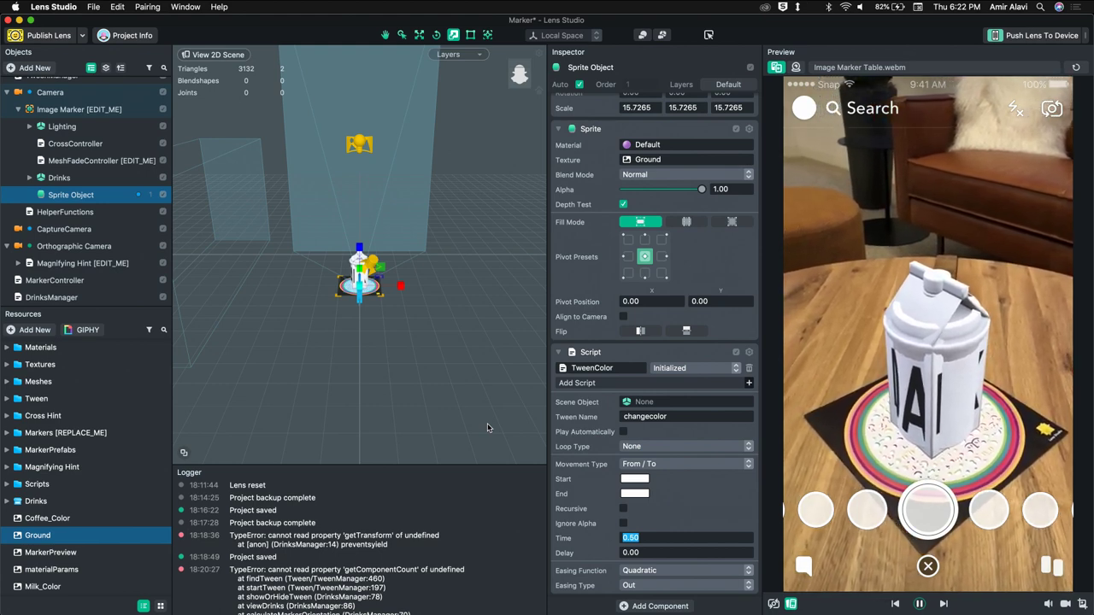
pyautogui.press('Return')
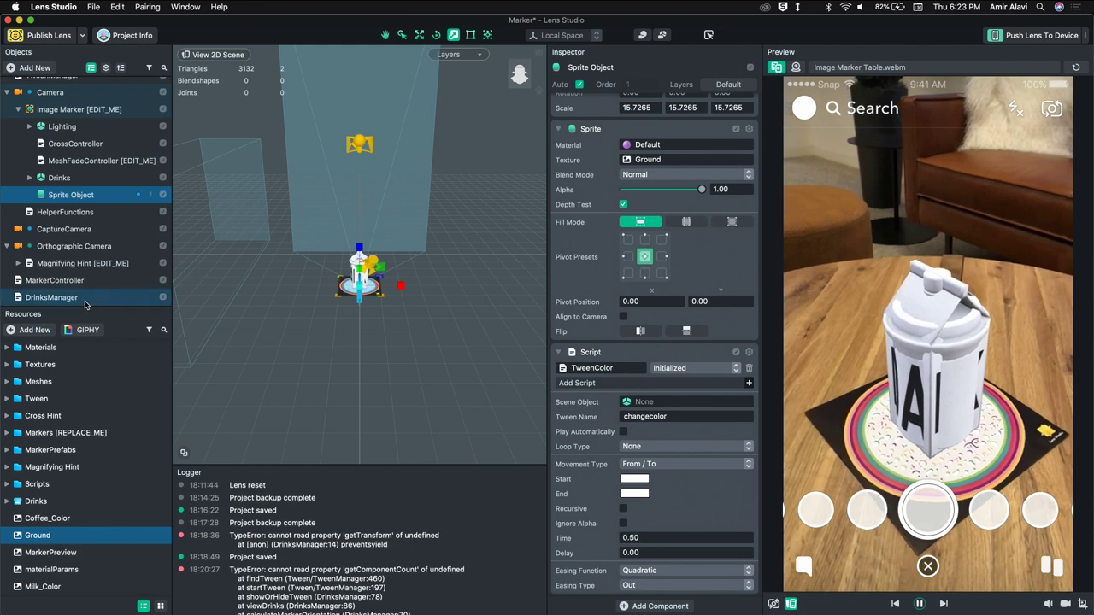
# Step: Rename the sprite object to Ground and assign it to the DrinksManager script's Ground input
pyautogui.click(85, 299)
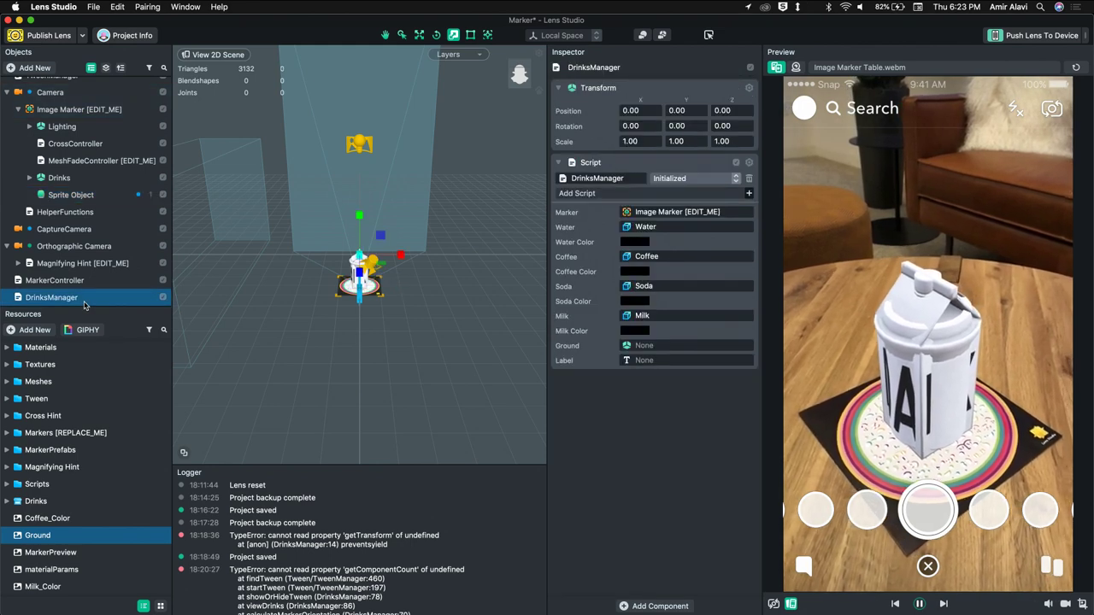
pyautogui.click(71, 195)
pyautogui.click(71, 195)
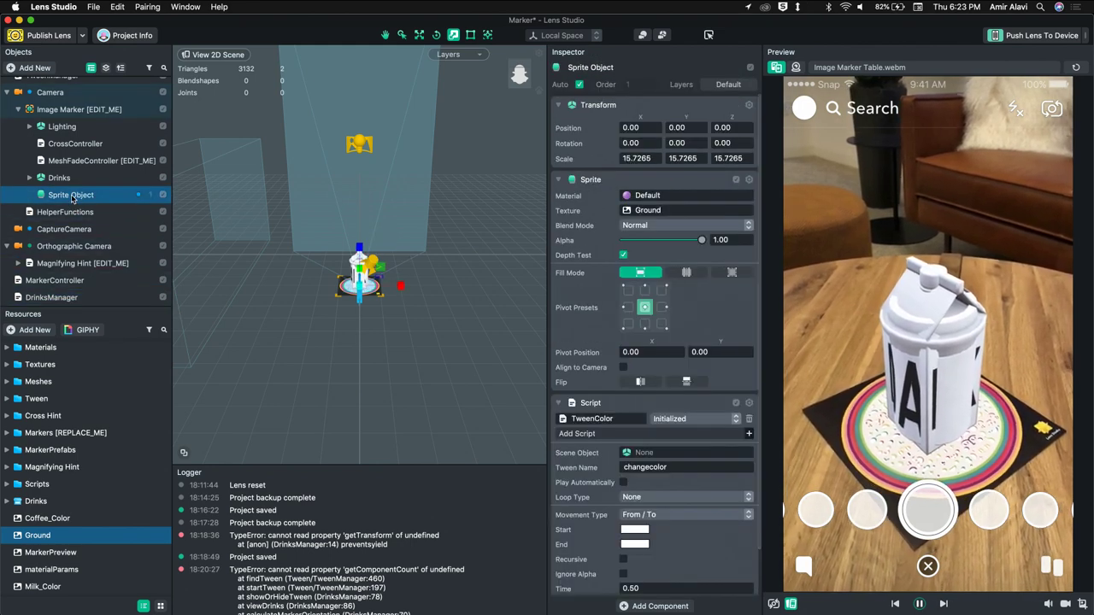
pyautogui.write('Ground')
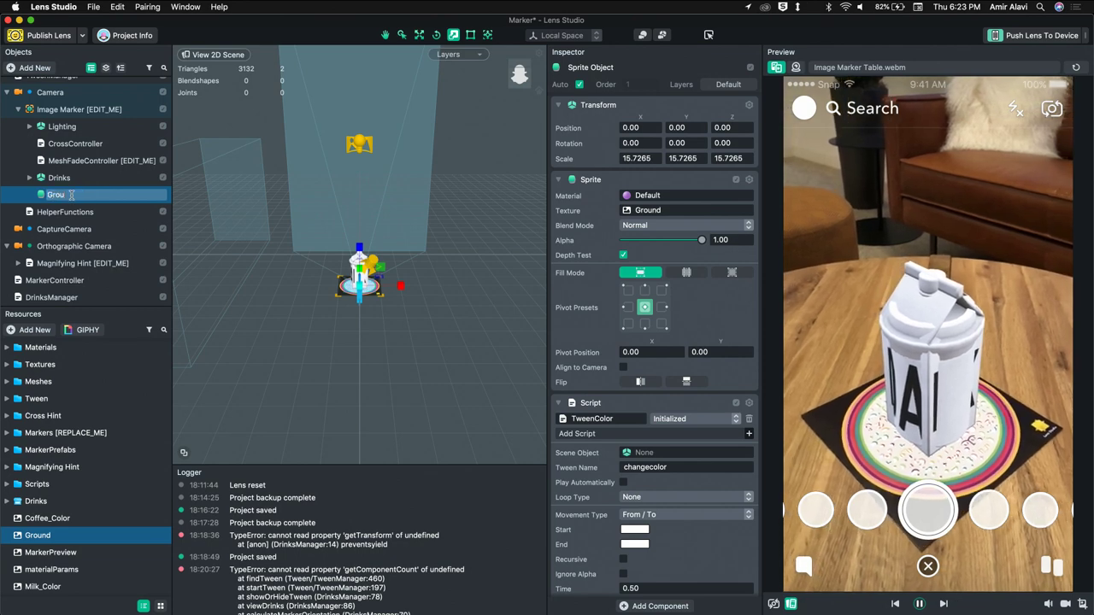
pyautogui.press('Return')
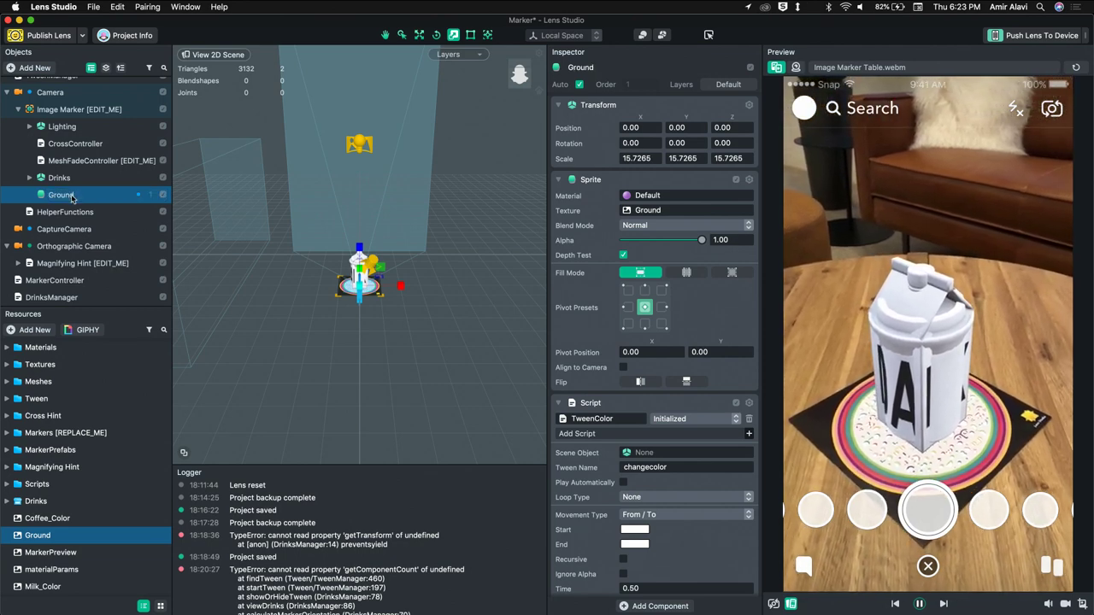
pyautogui.click(61, 297)
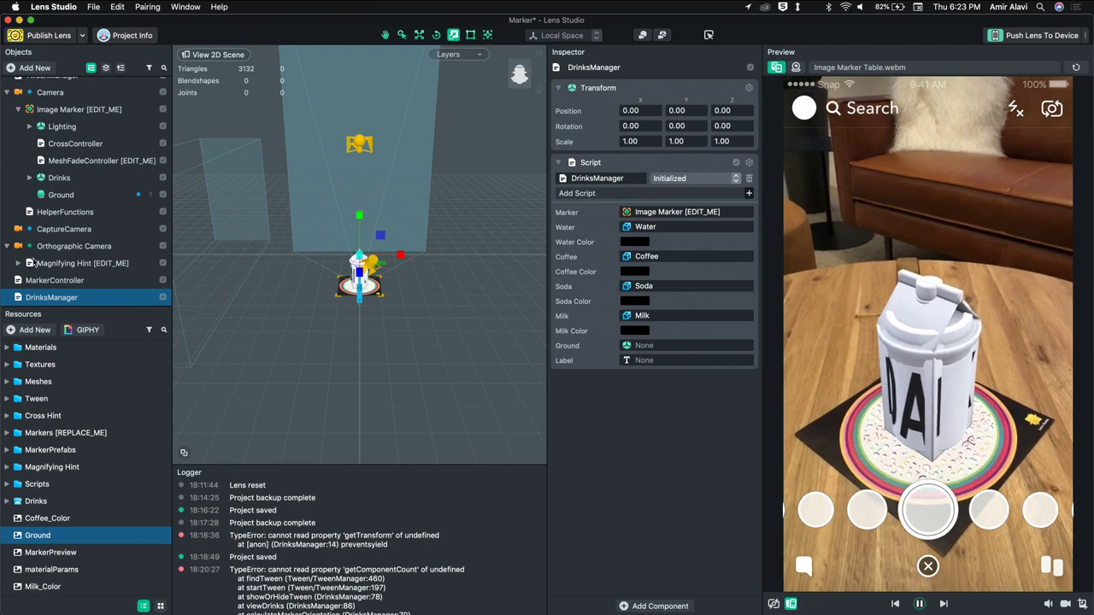
pyautogui.moveTo(60, 195); pyautogui.dragTo(661, 352)
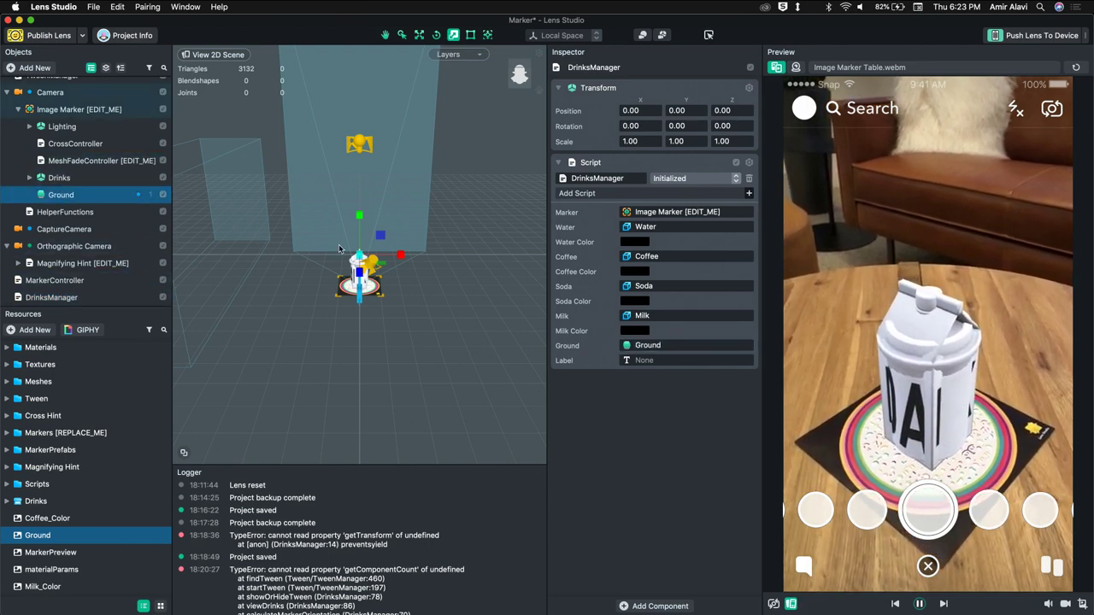
# Step: Add a Label object under Image Marker [EDIT_ME]
pyautogui.click(70, 112)
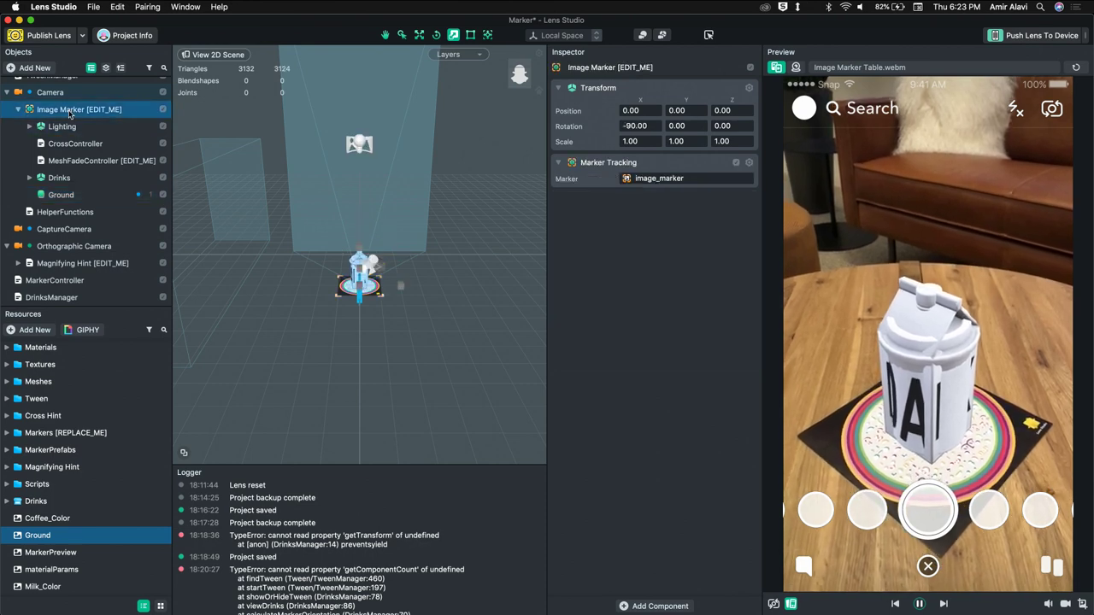
pyautogui.click(51, 297)
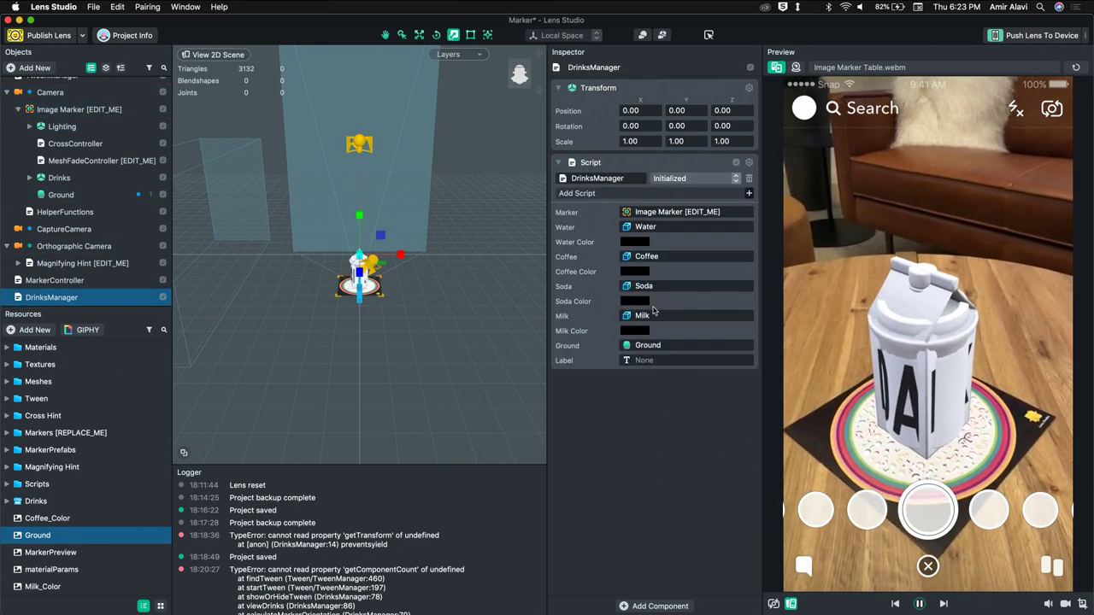
pyautogui.click(57, 111)
pyautogui.click(35, 69)
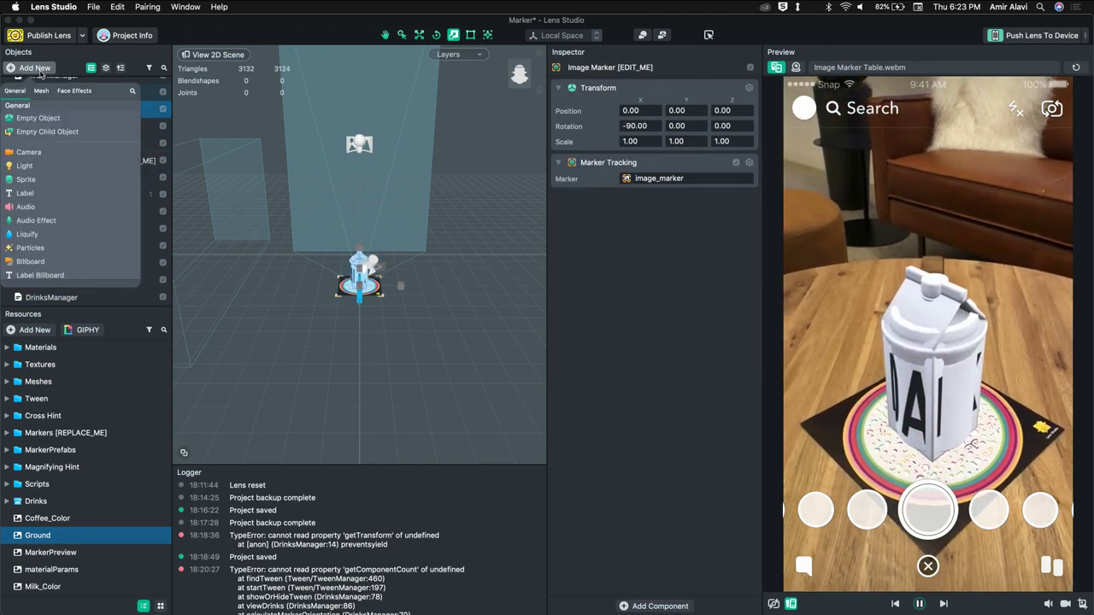
pyautogui.write('label')
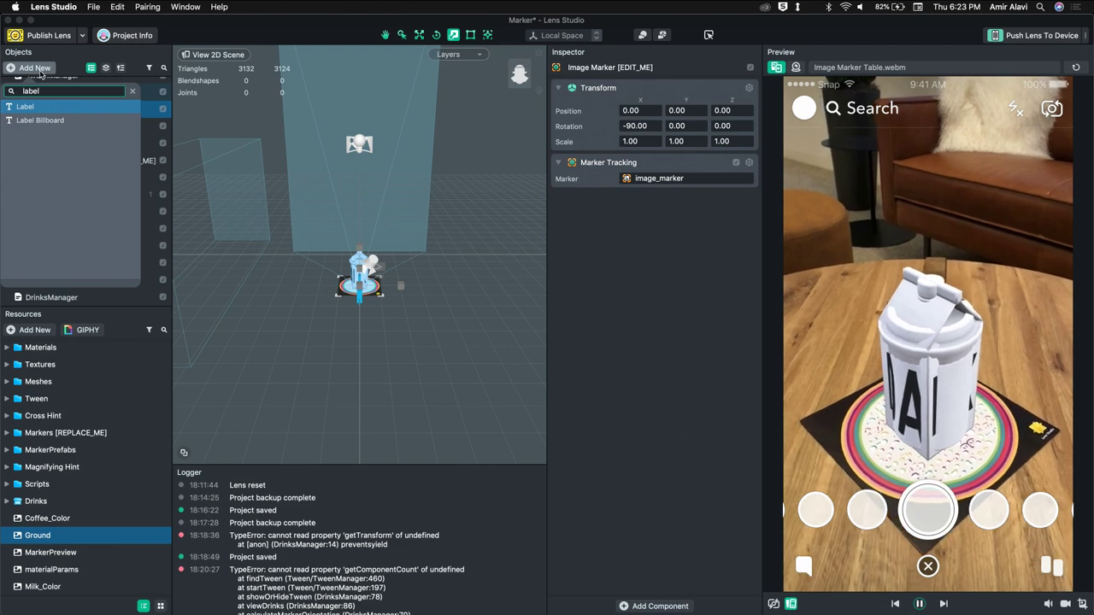
pyautogui.press('Return')
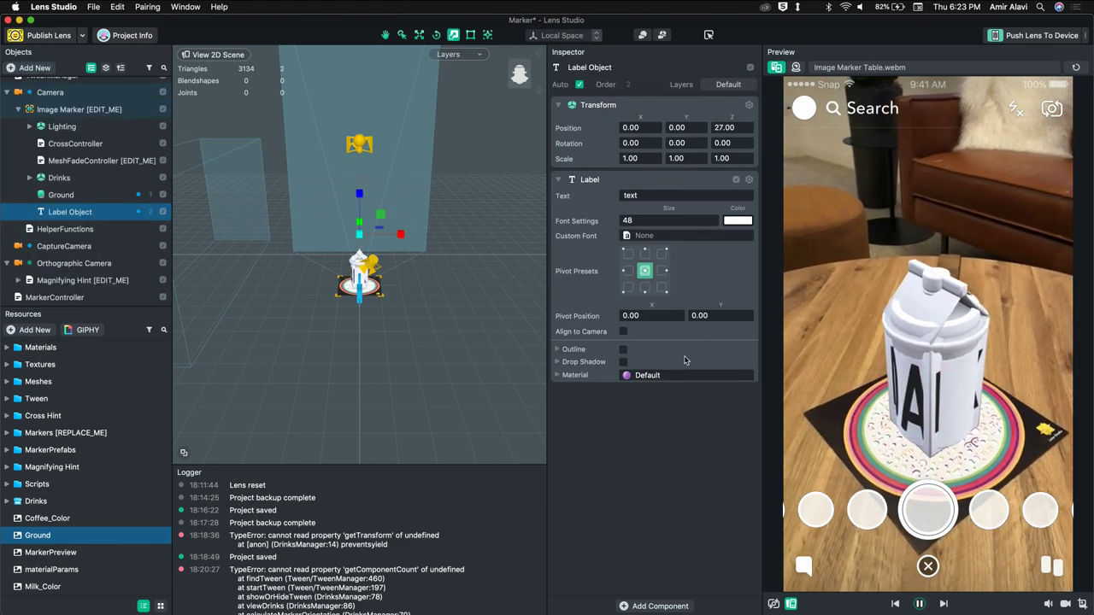
# Step: Reset the label's Z position to 0, and raise it above the drink to about 19.1 on Z
pyautogui.click(727, 124)
pyautogui.write('0')
pyautogui.press('Return')
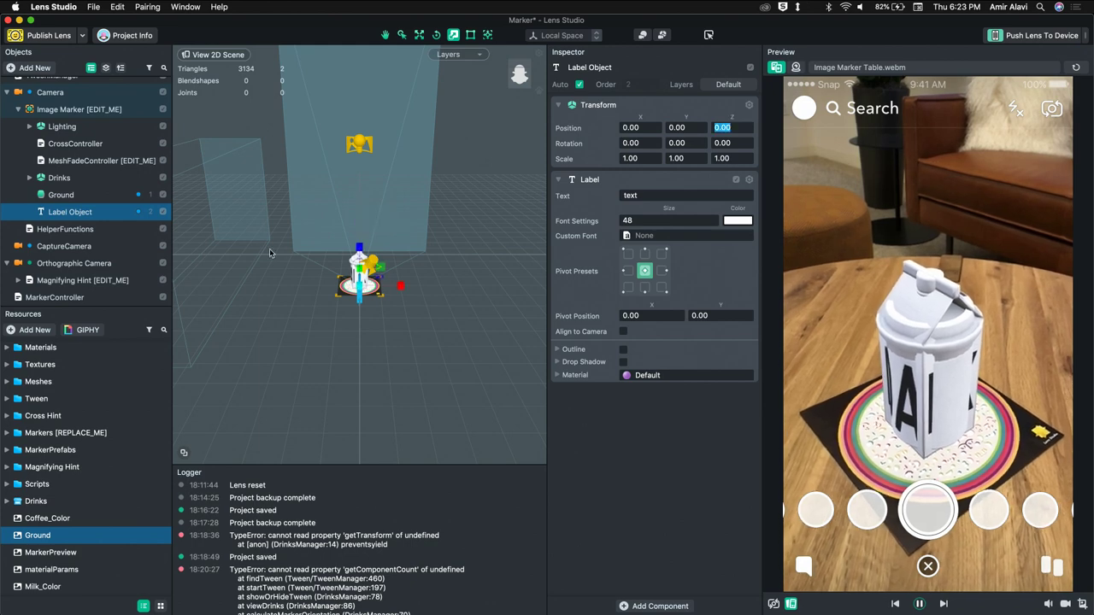
pyautogui.click(318, 260)
pyautogui.click(318, 260)
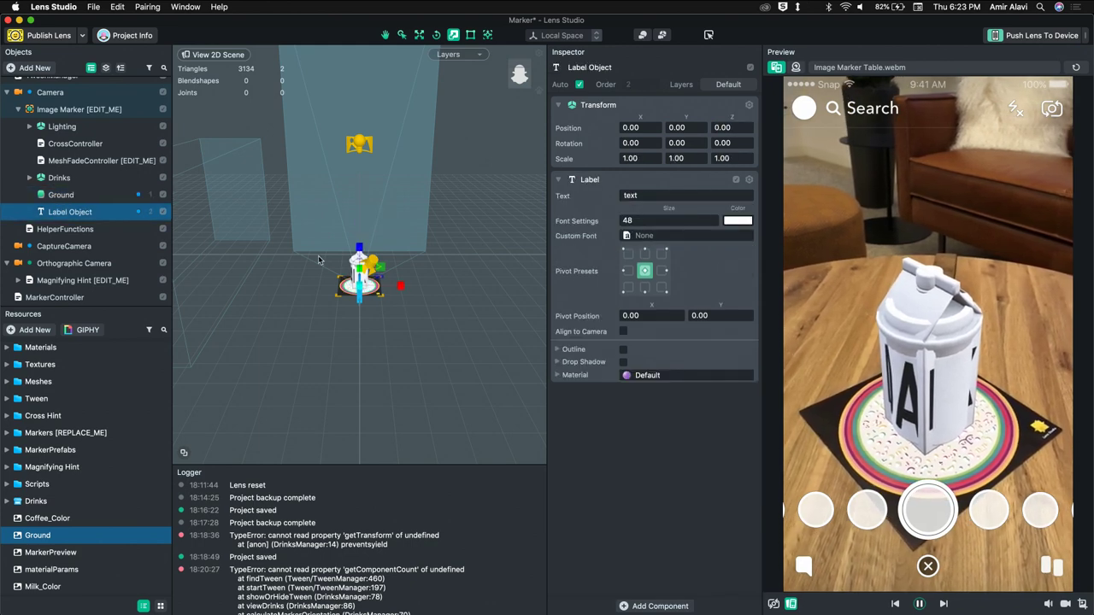
pyautogui.press('w')
pyautogui.moveTo(362, 255); pyautogui.dragTo(365, 217)
# Step: Set the label's font size to 200
pyautogui.doubleClick(671, 221)
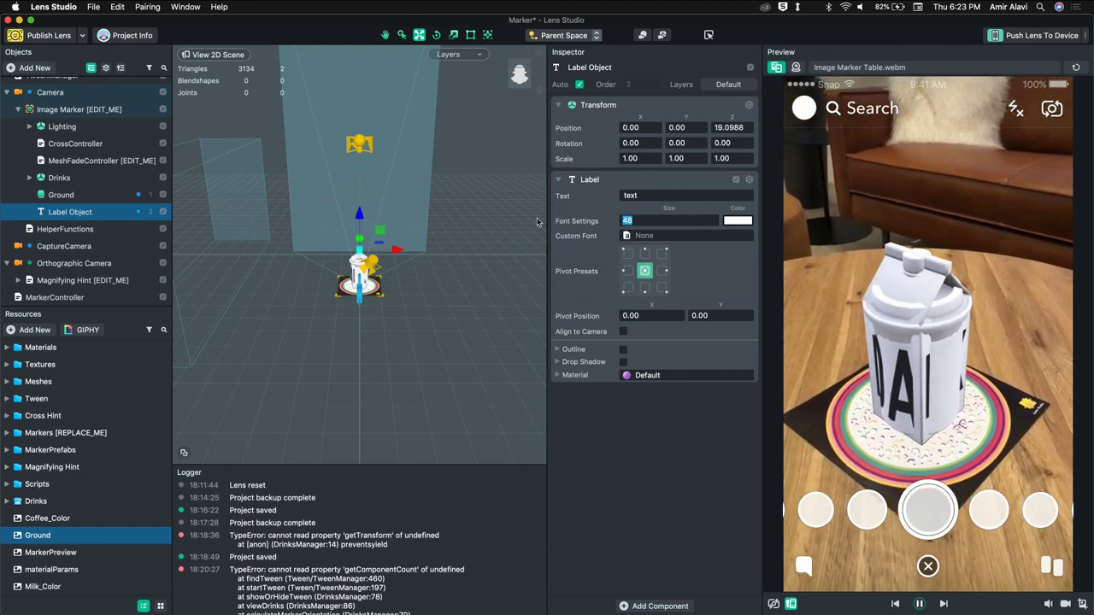
pyautogui.write('200')
pyautogui.press('Return')
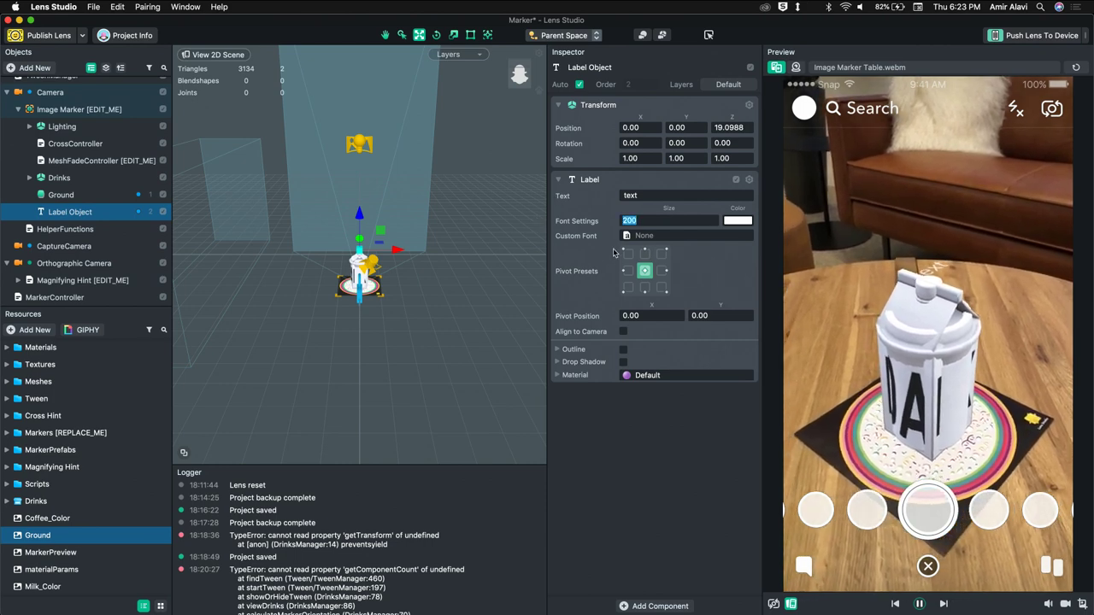
# Step: Focus on the label object and rotate it upright, setting its X rotation to 90
pyautogui.click(61, 197)
pyautogui.click(68, 211)
pyautogui.press('f')
pyautogui.press('e')
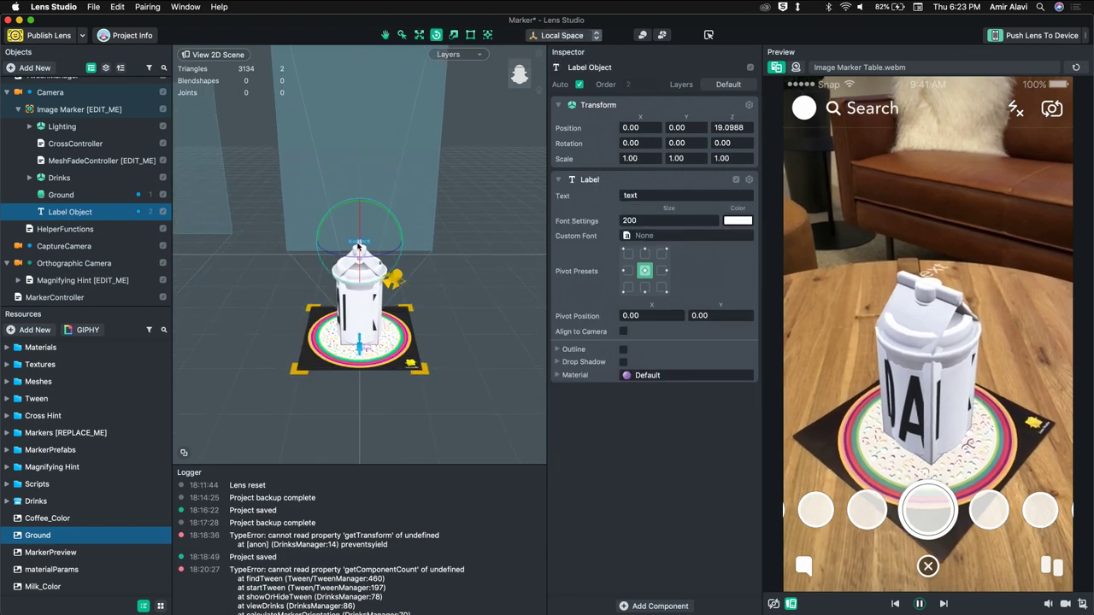
pyautogui.moveTo(350, 248)
pyautogui.mouseDown()
pyautogui.moveTo(365, 261)
pyautogui.moveTo(359, 237)
pyautogui.mouseUp()
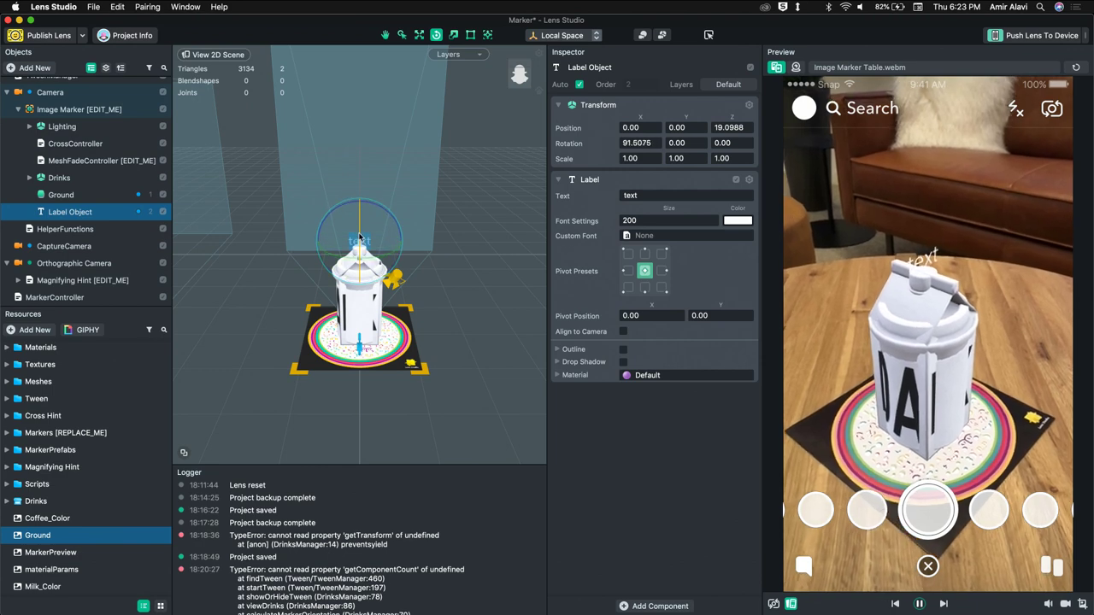
pyautogui.click(637, 142)
pyautogui.write('90')
pyautogui.press('Return')
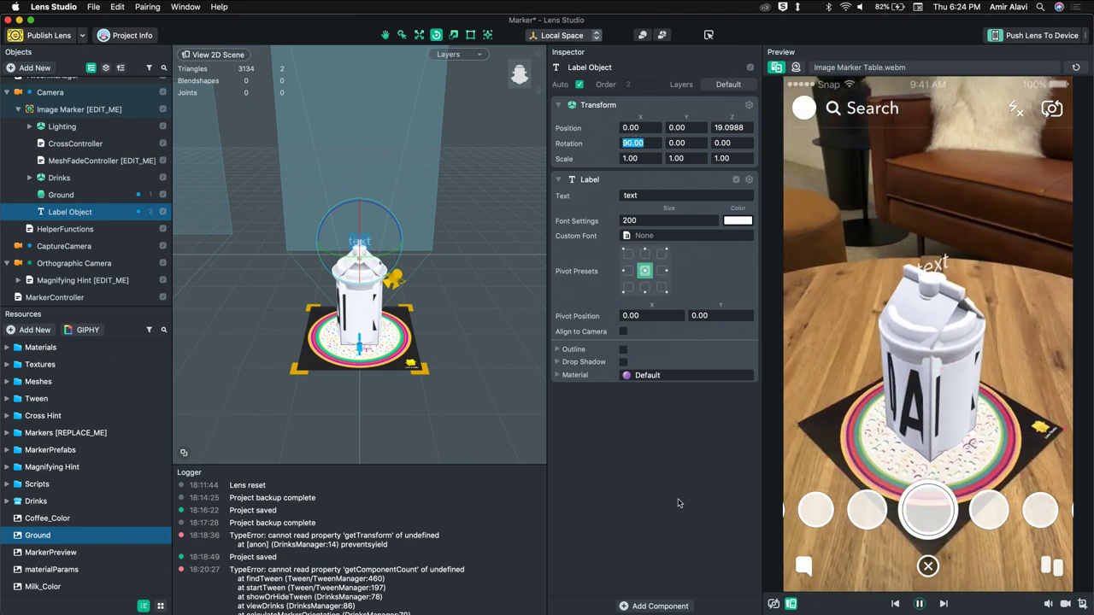
# Step: Add a Look At component to the label with Camera as its target and Z as its aim direction
pyautogui.click(659, 607)
pyautogui.write('loo')
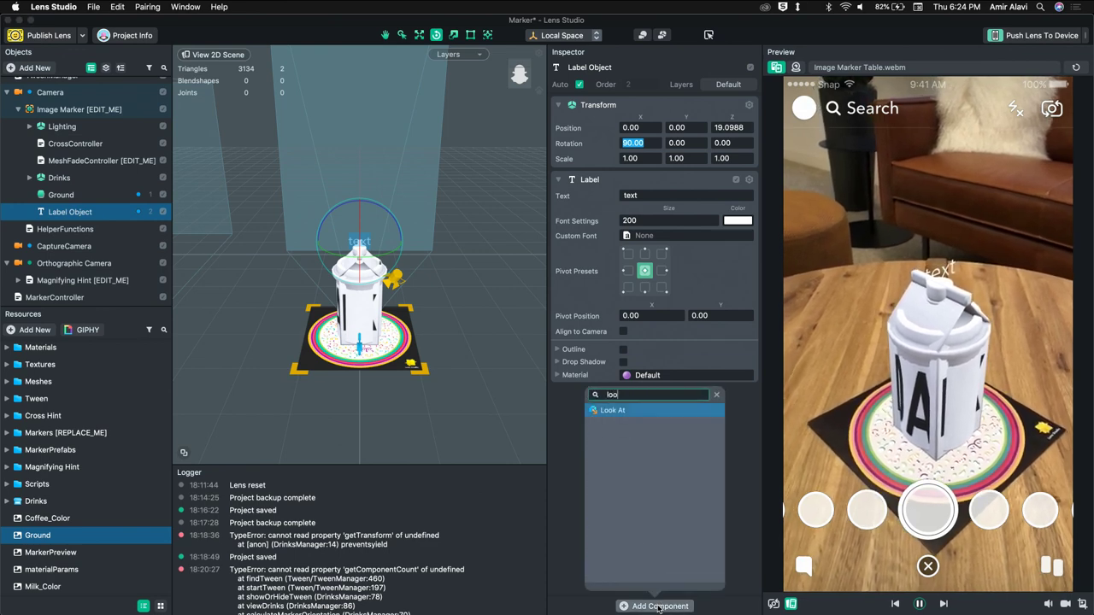
pyautogui.press('Return')
pyautogui.moveTo(51, 92); pyautogui.dragTo(672, 416)
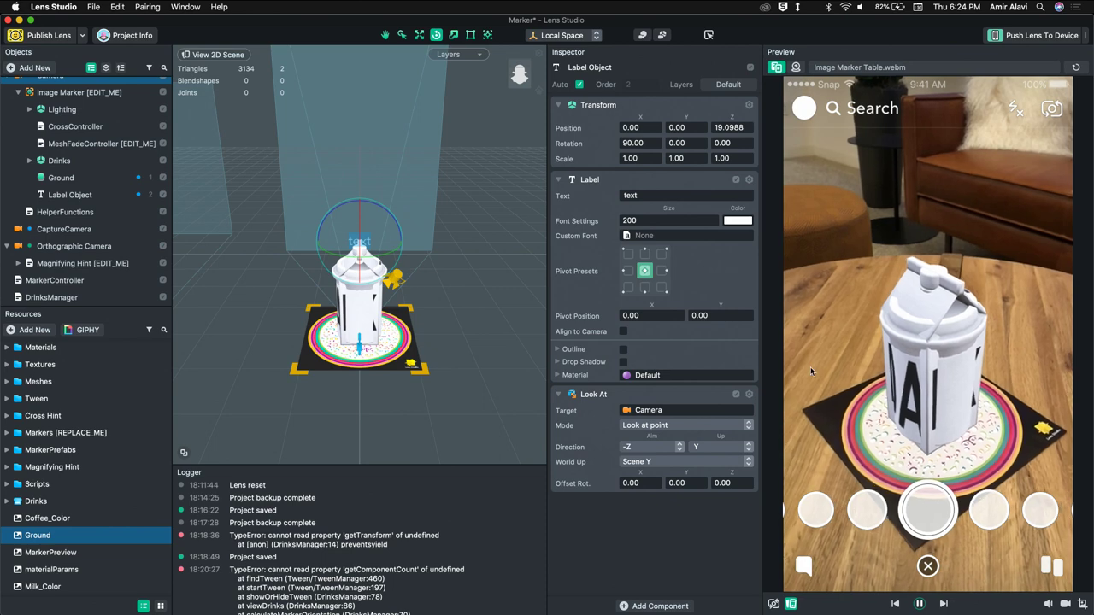
pyautogui.click(661, 447)
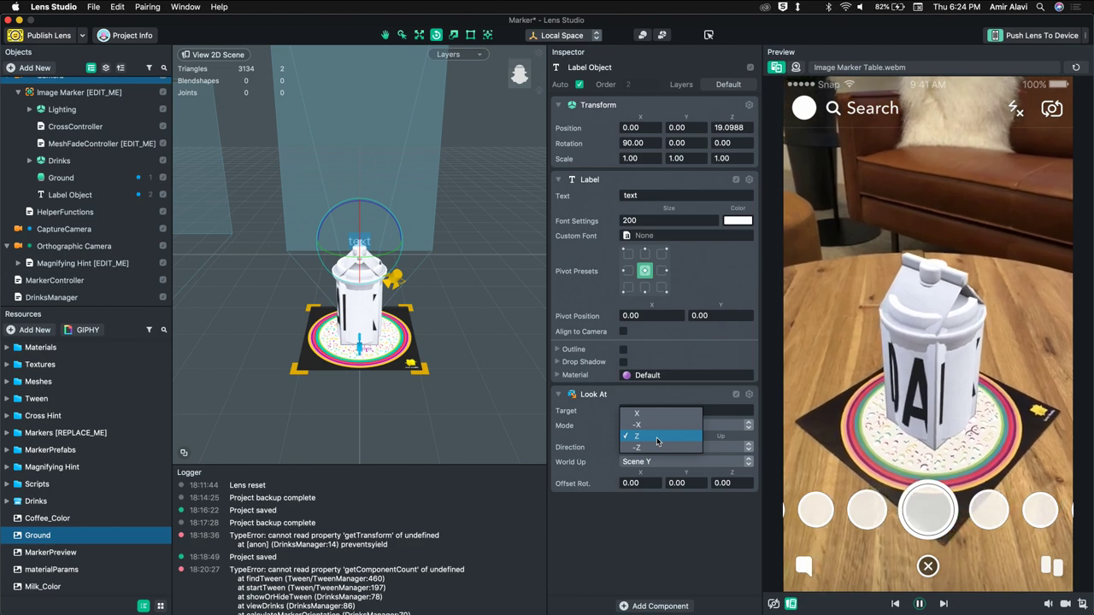
pyautogui.click(656, 437)
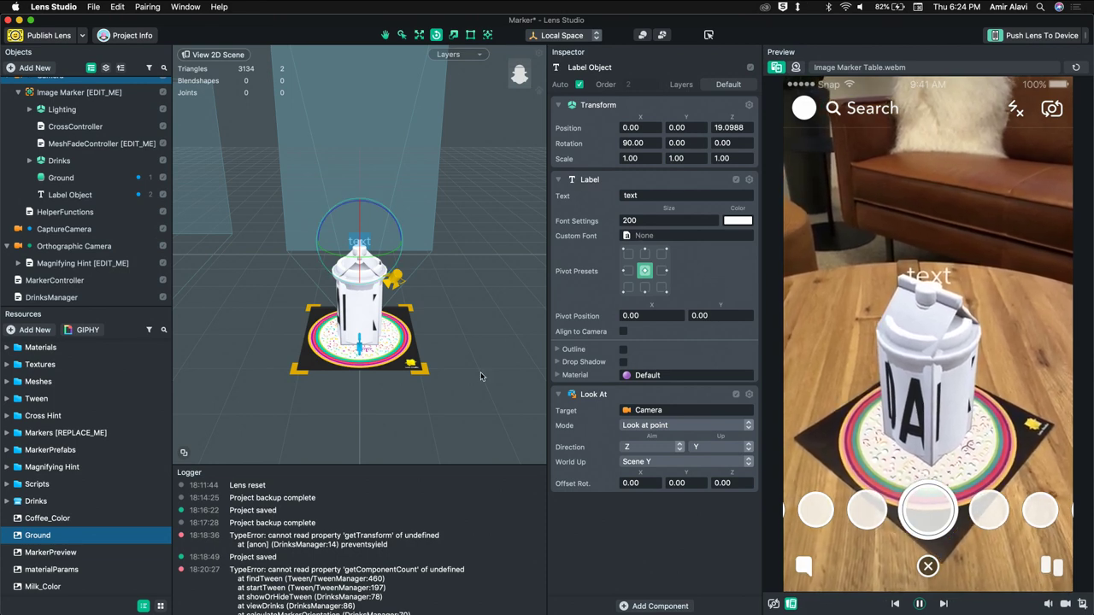
pyautogui.click(27, 333)
pyautogui.moveTo(63, 452)
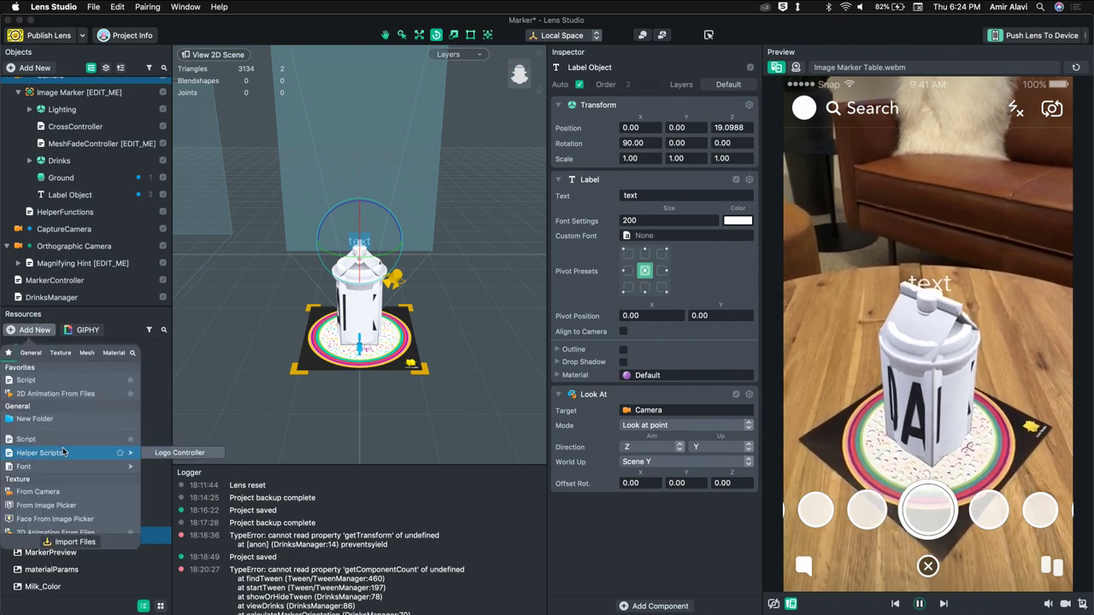
pyautogui.moveTo(61, 472)
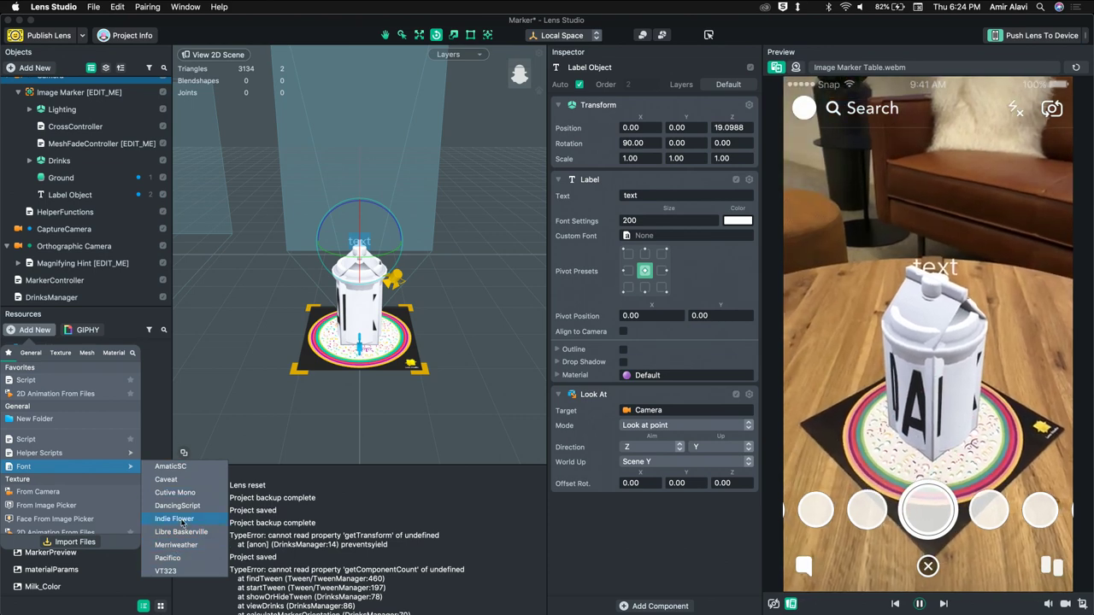
pyautogui.click(427, 525)
# Step: Clear the logger, and import D-DINCondensed-Bold.otf from the Stream5 Font folder in Finder into the lens resources
pyautogui.rightClick(323, 525)
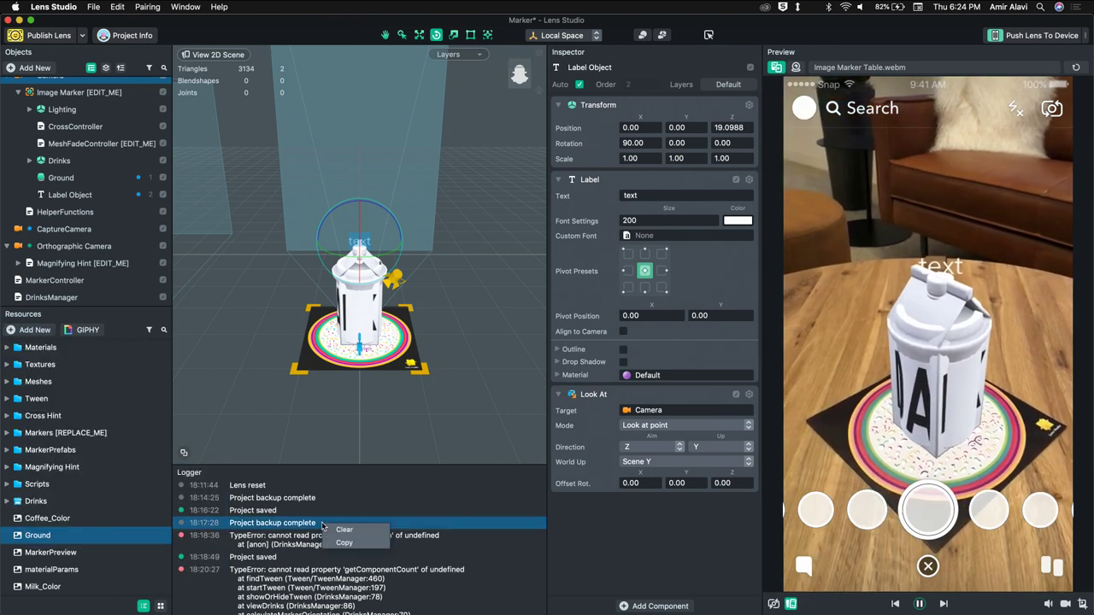
pyautogui.click(342, 530)
pyautogui.press('super+Tab')
pyautogui.press('super+Tab')
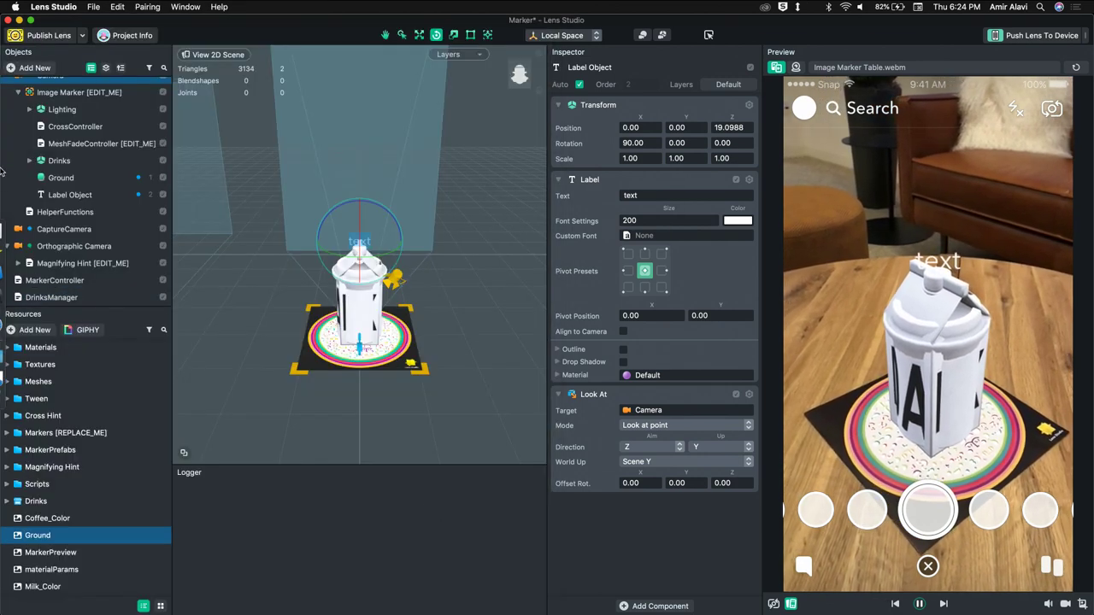
pyautogui.click(15, 229)
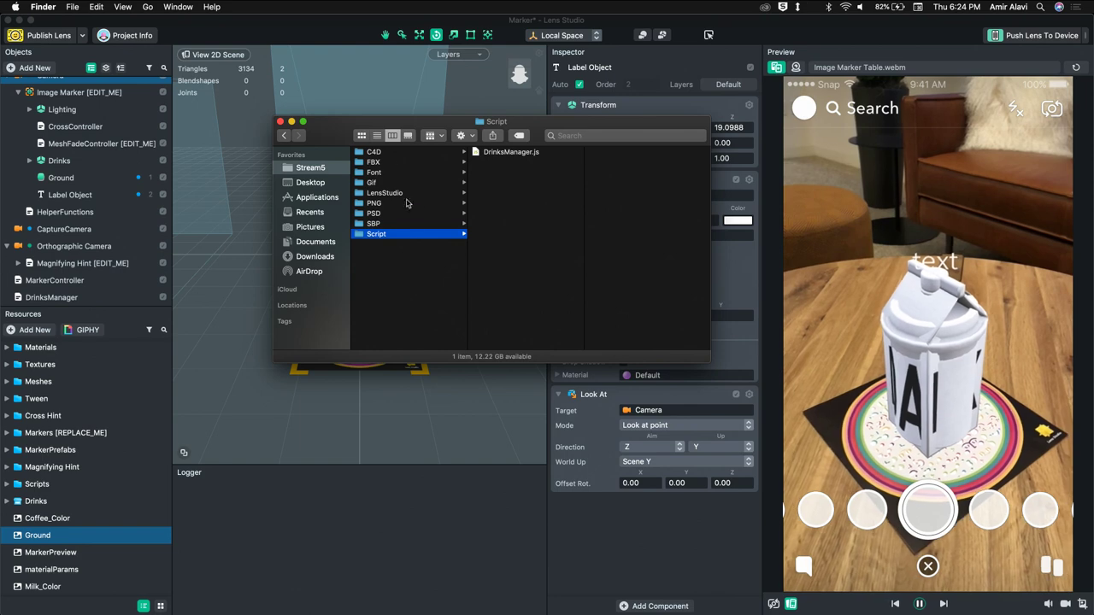
pyautogui.click(376, 173)
pyautogui.moveTo(516, 159); pyautogui.dragTo(79, 525)
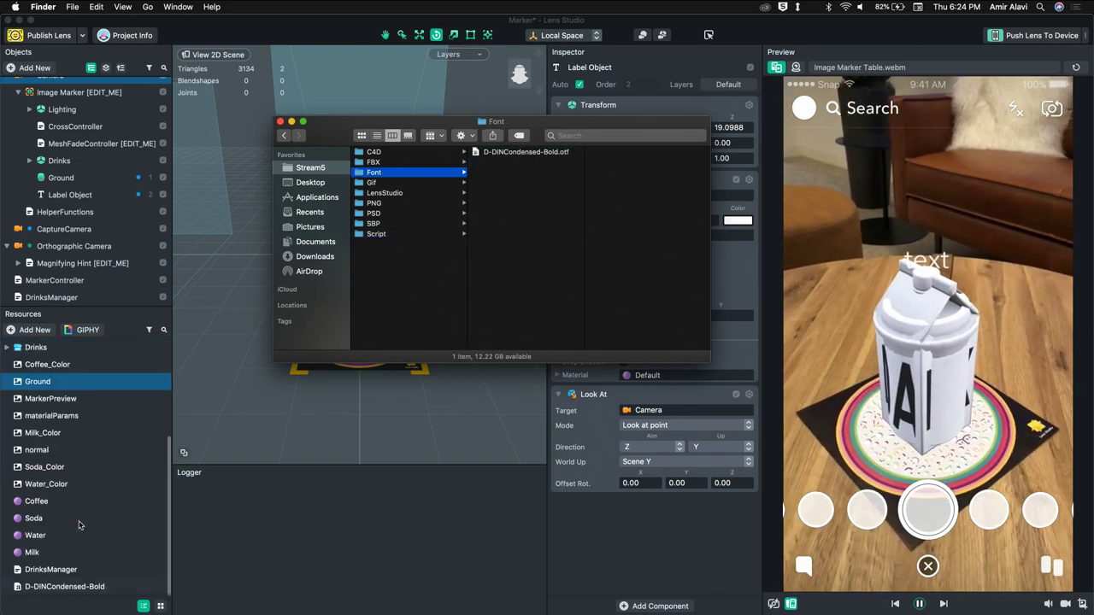
pyautogui.click(272, 583)
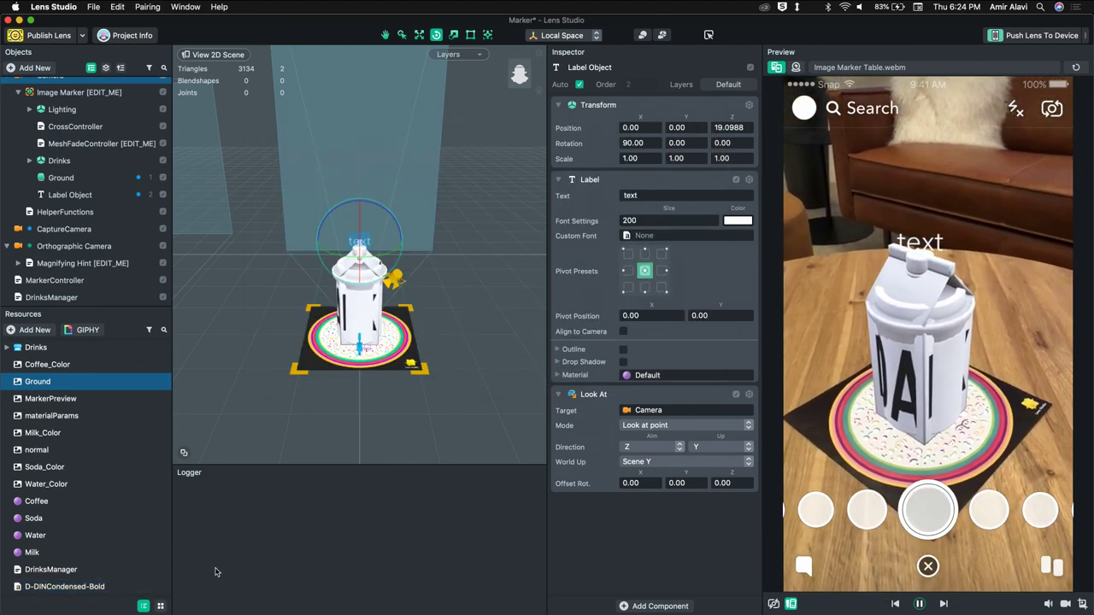
# Step: Assign D-DINCondensed-Bold as the label's custom font, and change its text to "Hello"
pyautogui.scroll(5, 80, 586)
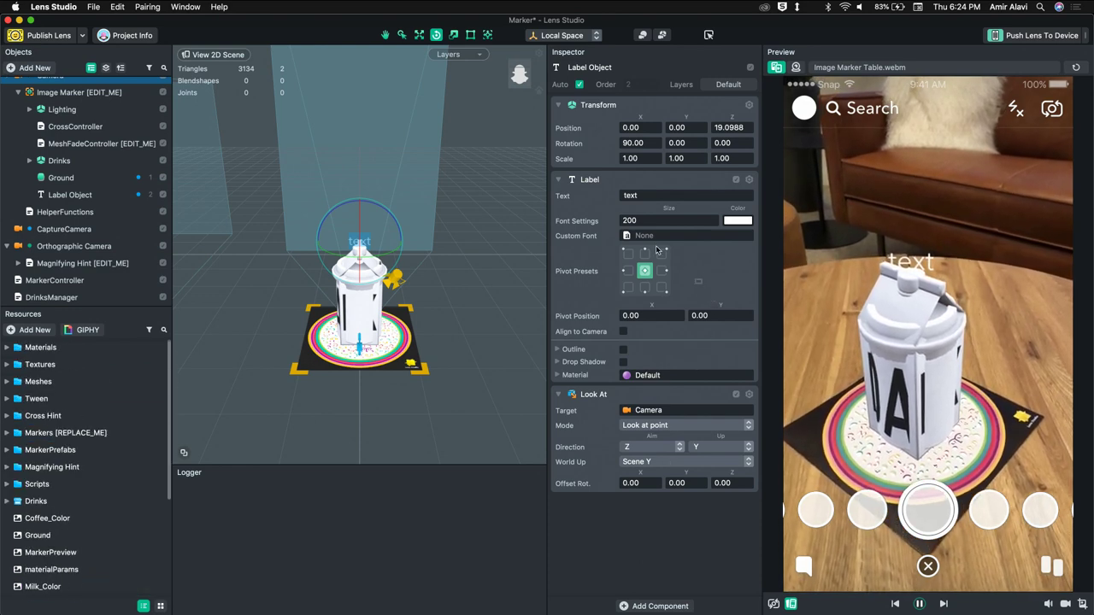
pyautogui.click(647, 238)
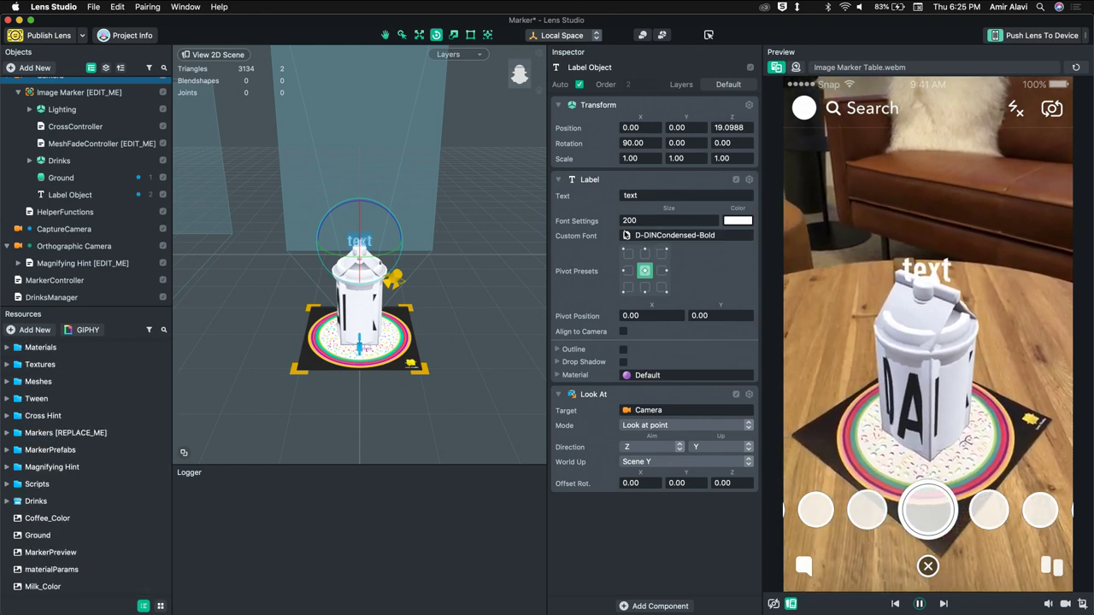
pyautogui.doubleClick(656, 196)
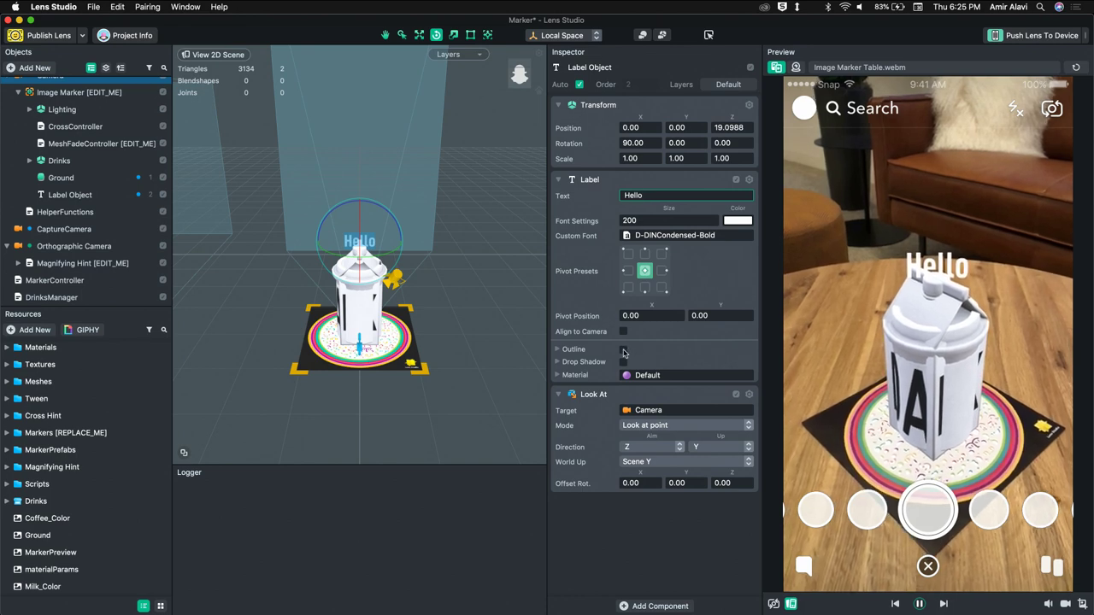
# Step: Enable the label's outline with a size of 0.51, leaving the drop shadow off
pyautogui.click(624, 351)
pyautogui.moveTo(645, 381)
pyautogui.mouseDown()
pyautogui.moveTo(674, 380)
pyautogui.moveTo(664, 379)
pyautogui.mouseUp()
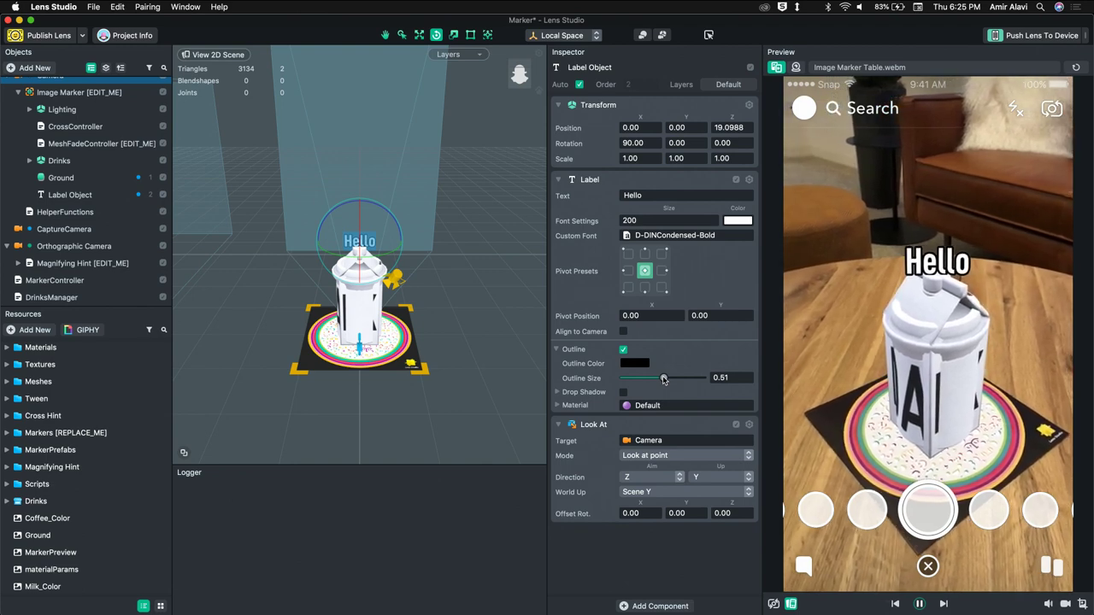
pyautogui.click(557, 392)
pyautogui.click(624, 392)
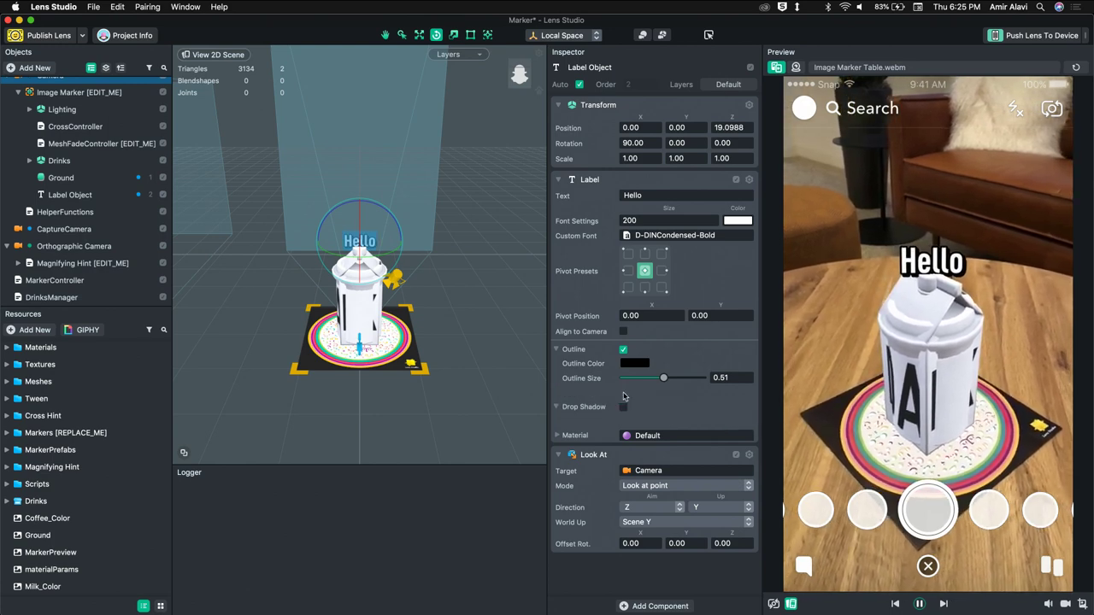
pyautogui.click(623, 393)
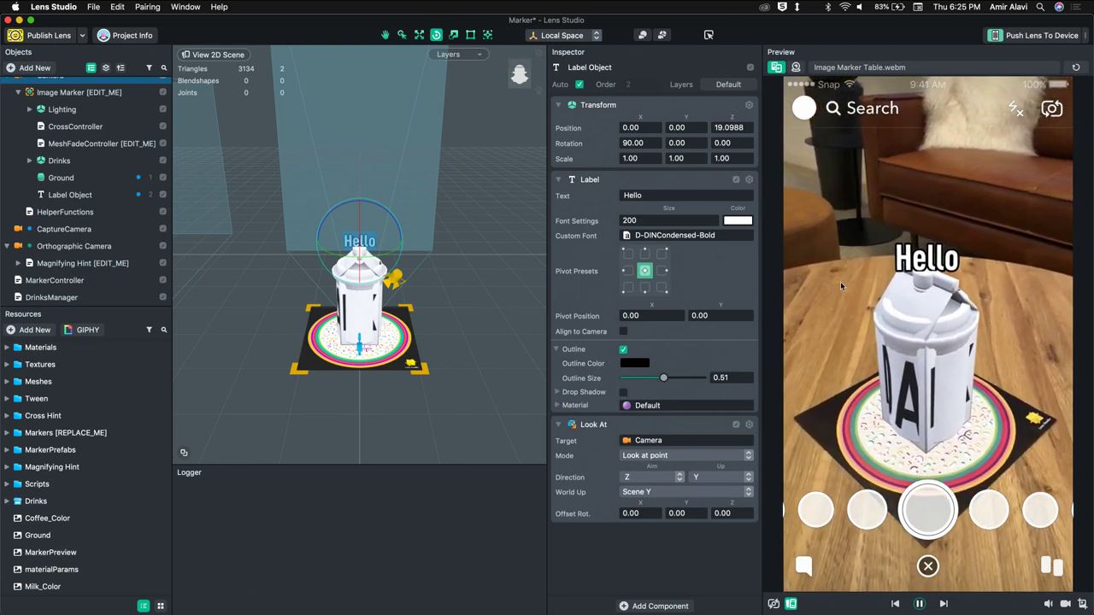
# Step: Add a component-default Label material to the resources and show its material settings
pyautogui.click(33, 331)
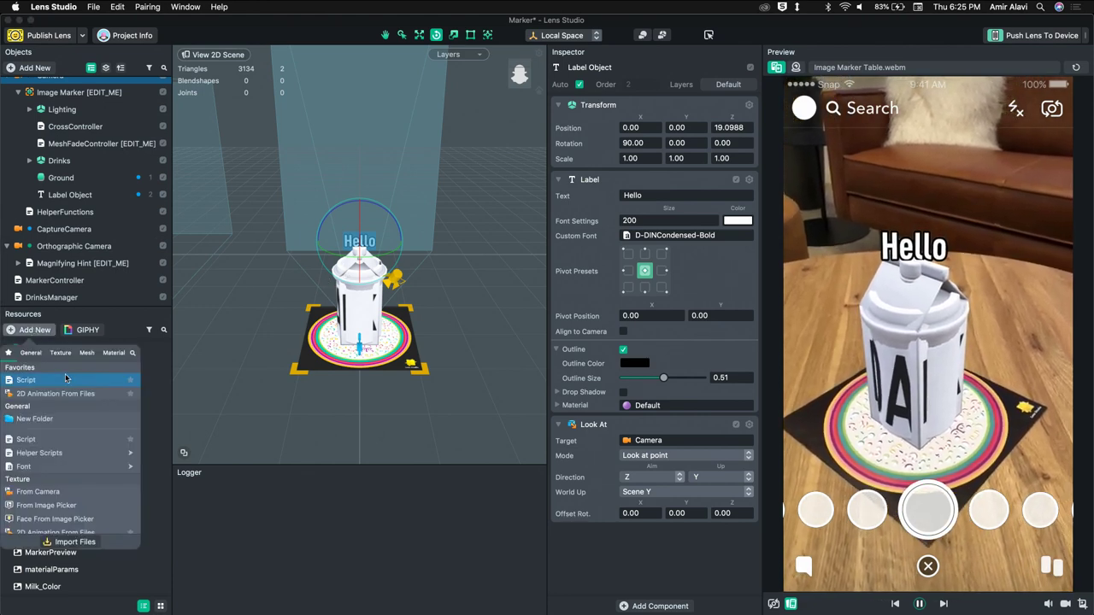
pyautogui.write('lab')
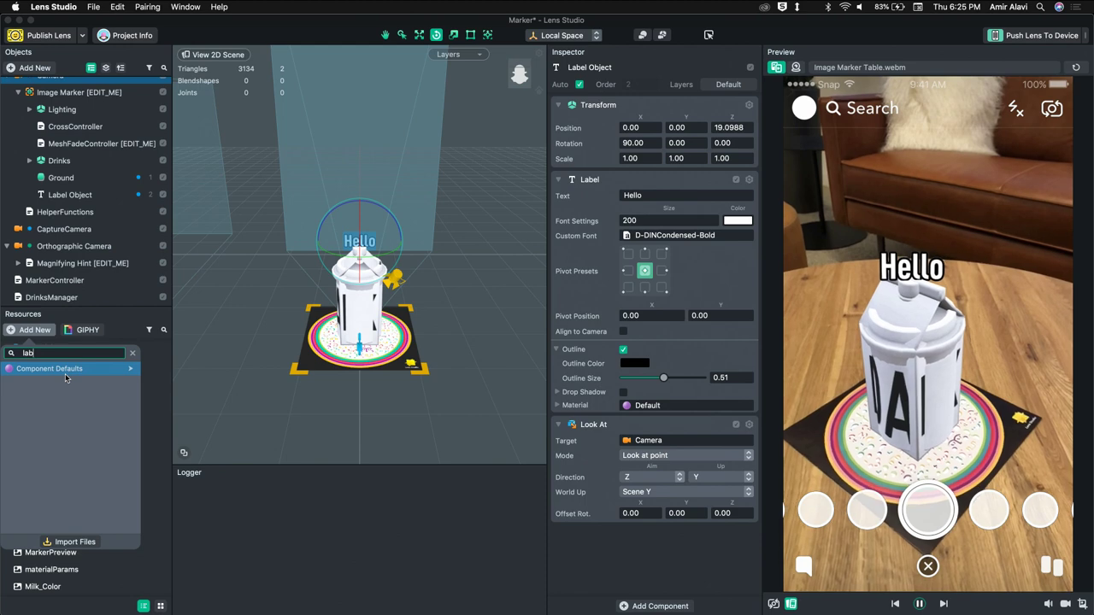
pyautogui.moveTo(113, 372)
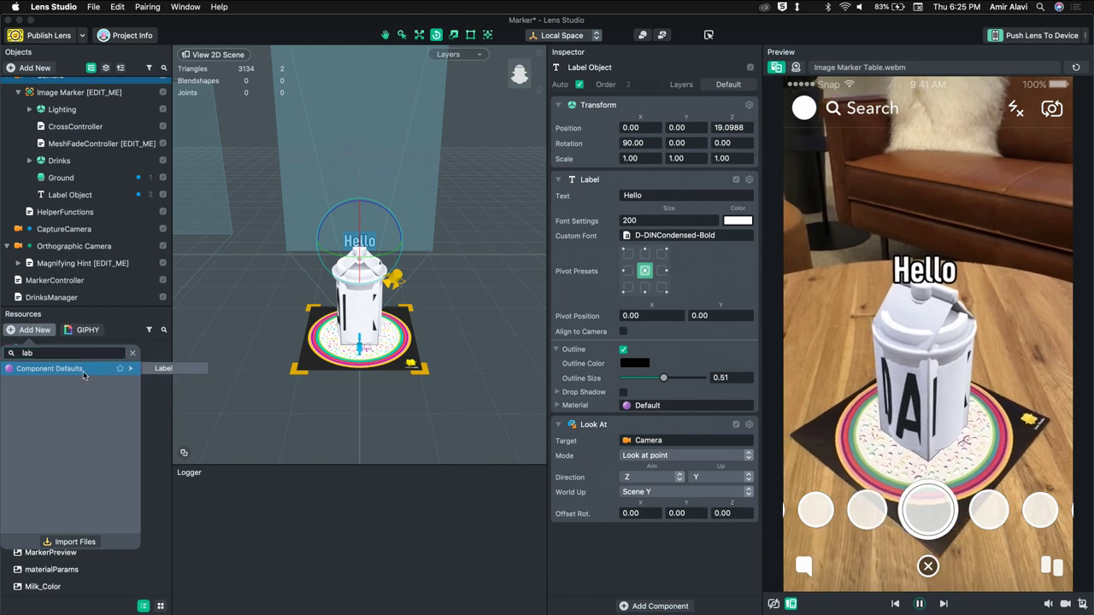
pyautogui.click(163, 368)
pyautogui.click(72, 570)
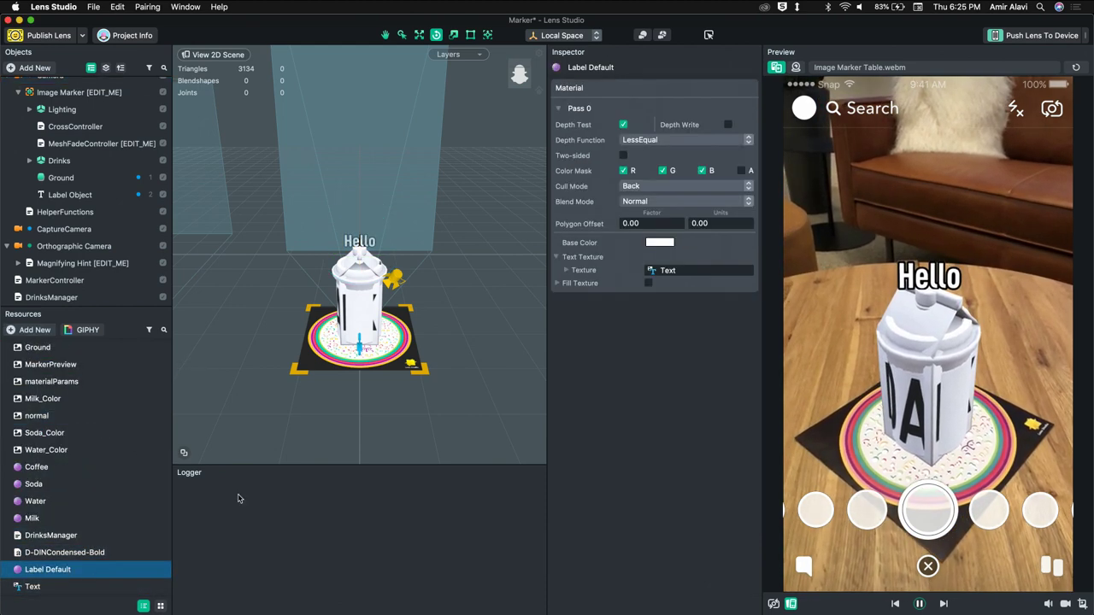
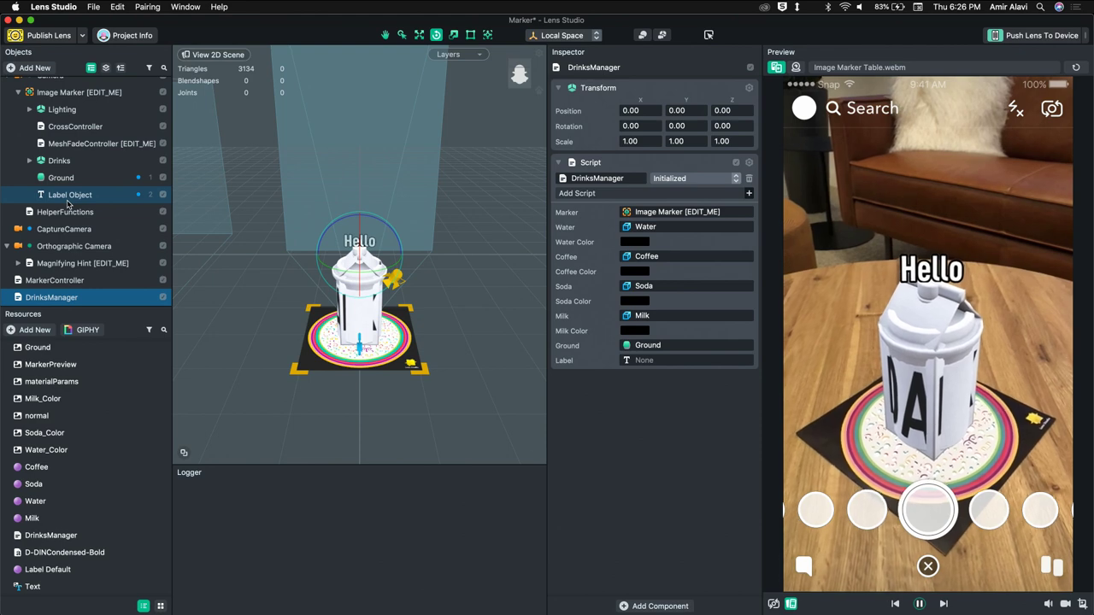
# Step: Switch to Visual Studio Code and examine the script's ground and label inputs, the drink descriptions, and the line that sets the label text
pyautogui.click(86, 200)
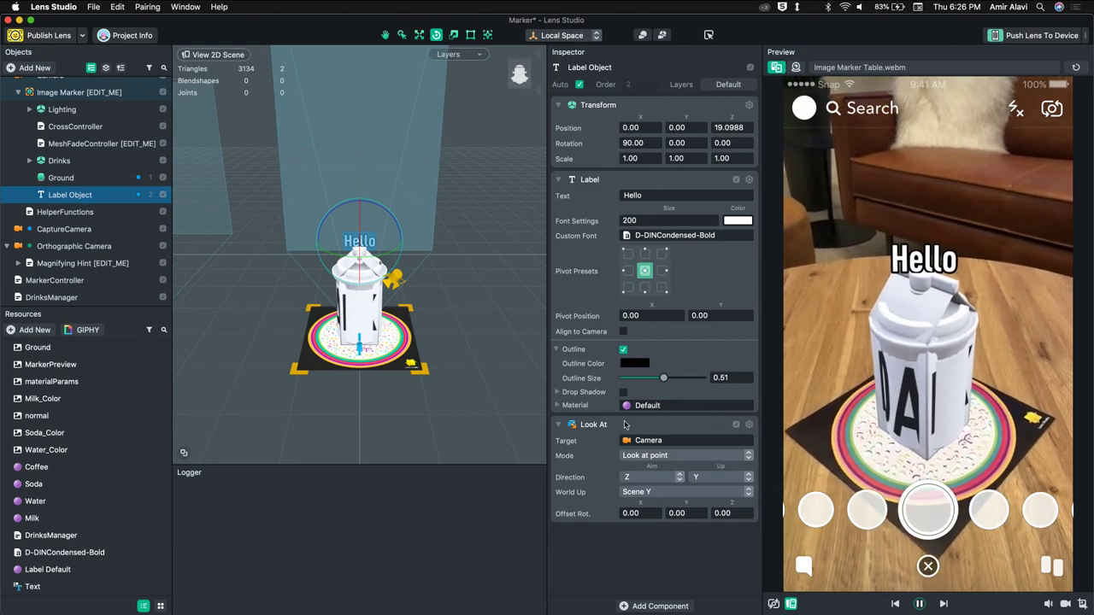
pyautogui.hotkey('ctrl', 'Up')
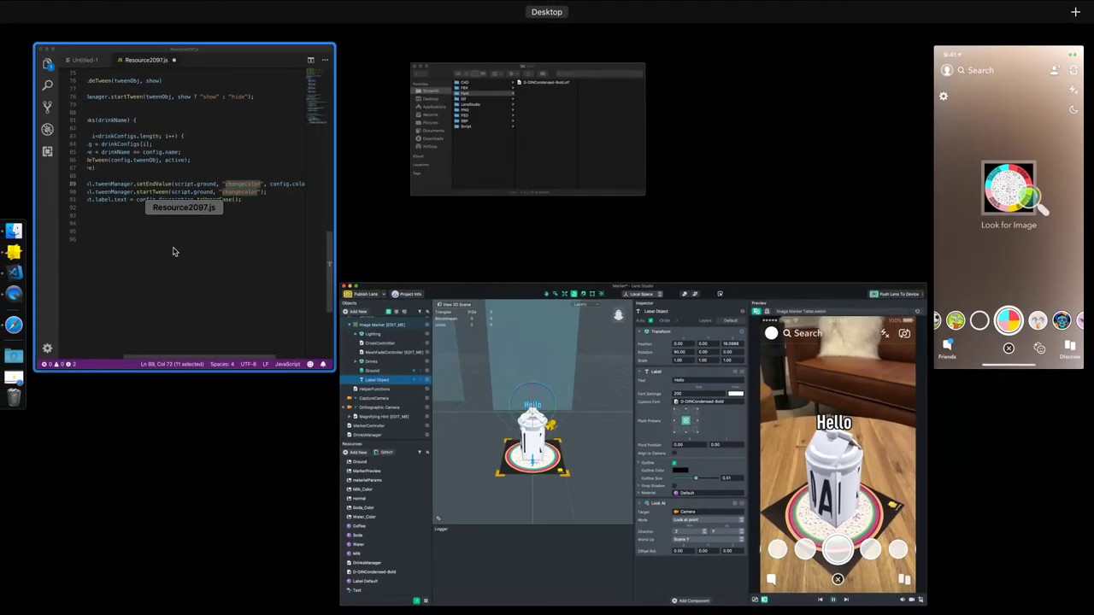
pyautogui.click(175, 198)
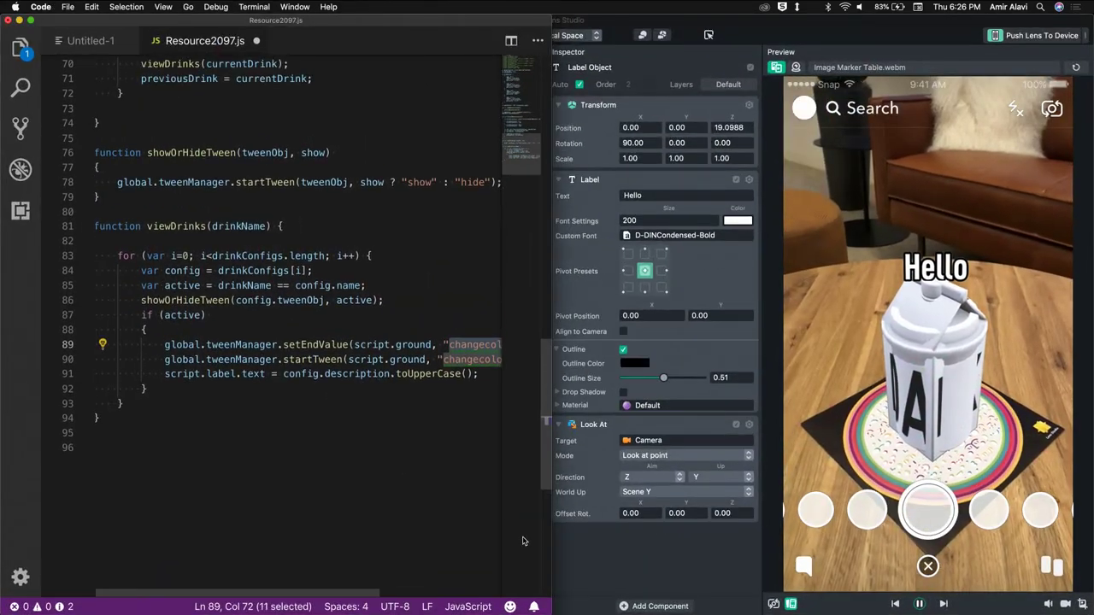
pyautogui.moveTo(551, 609); pyautogui.dragTo(733, 610)
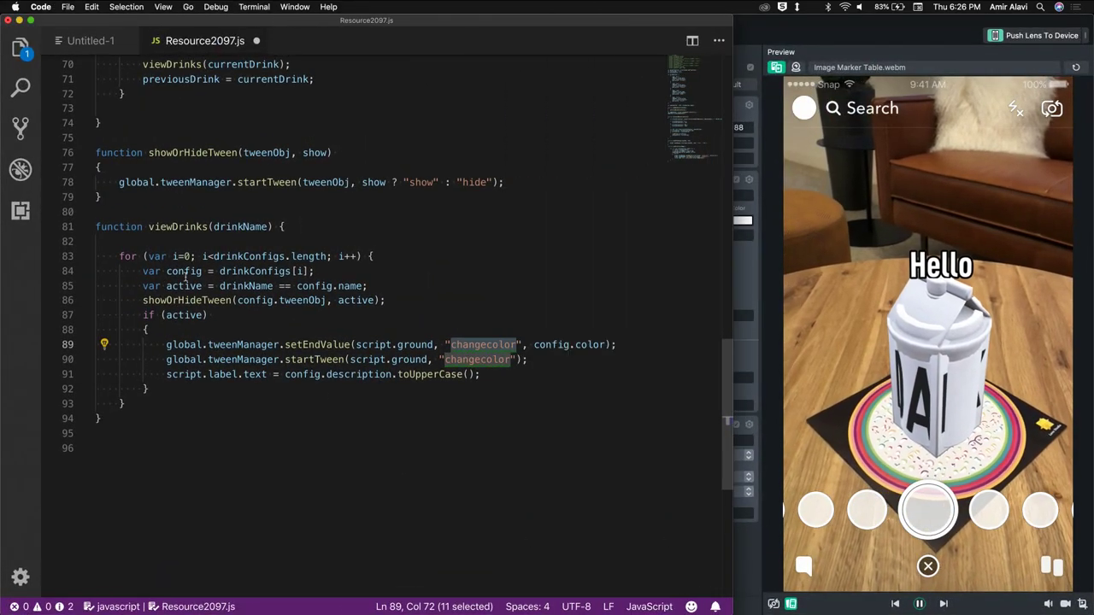
pyautogui.scroll(15, 226, 300)
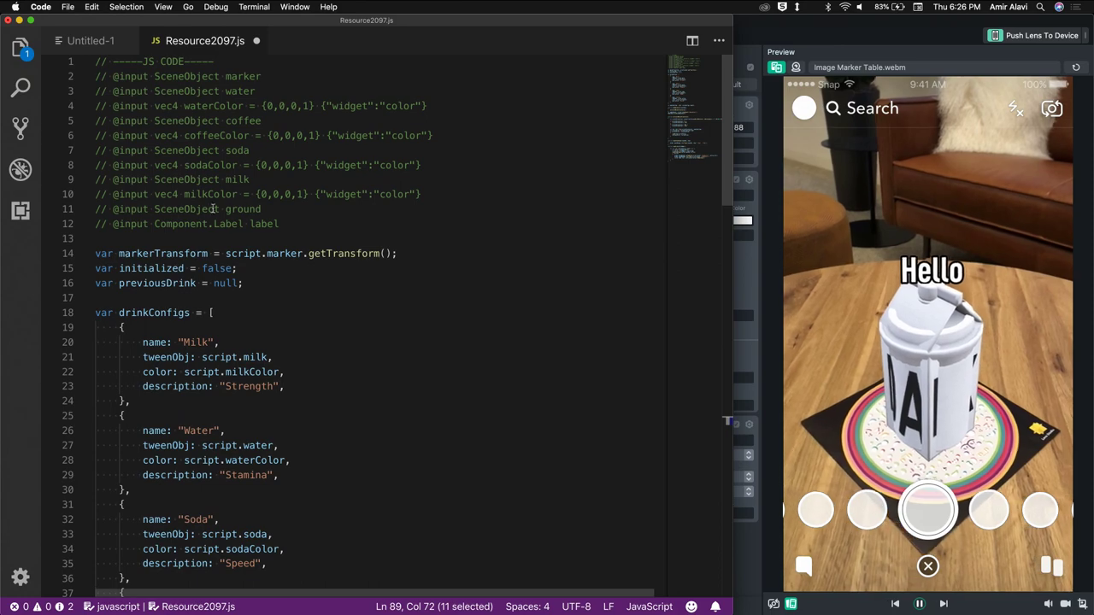
pyautogui.moveTo(281, 224); pyautogui.dragTo(101, 209)
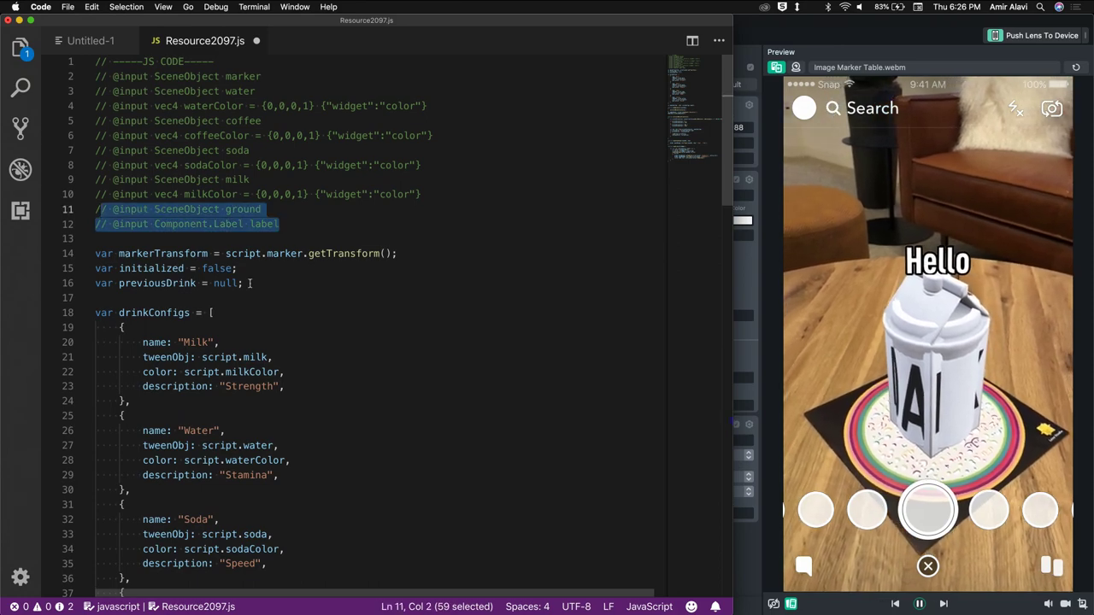
pyautogui.scroll(-20, 250, 283)
pyautogui.click(210, 421)
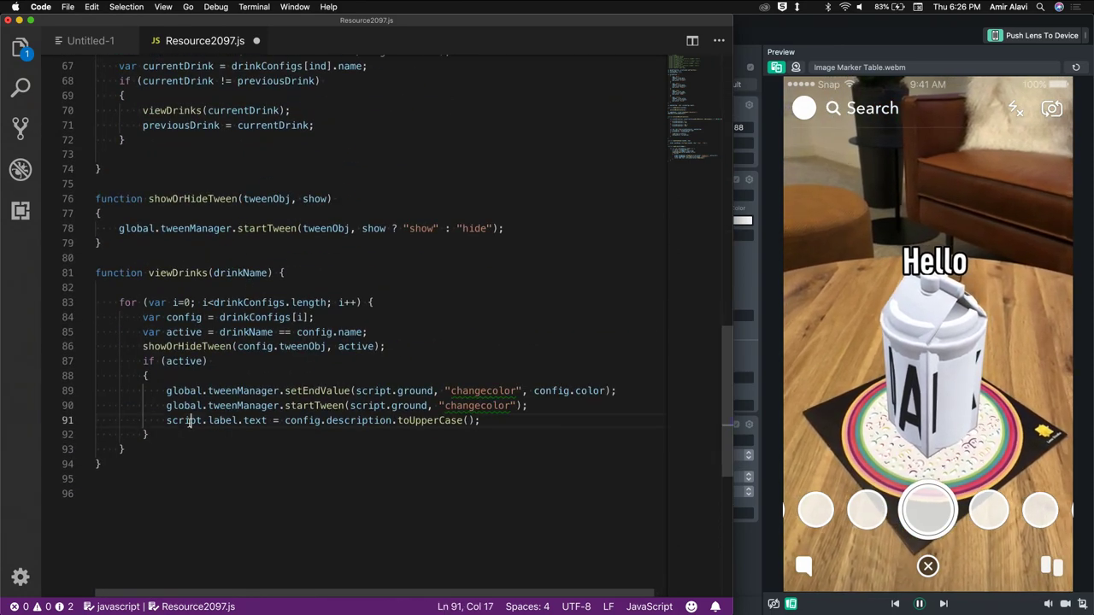
pyautogui.moveTo(158, 420); pyautogui.dragTo(433, 420)
pyautogui.click(508, 425)
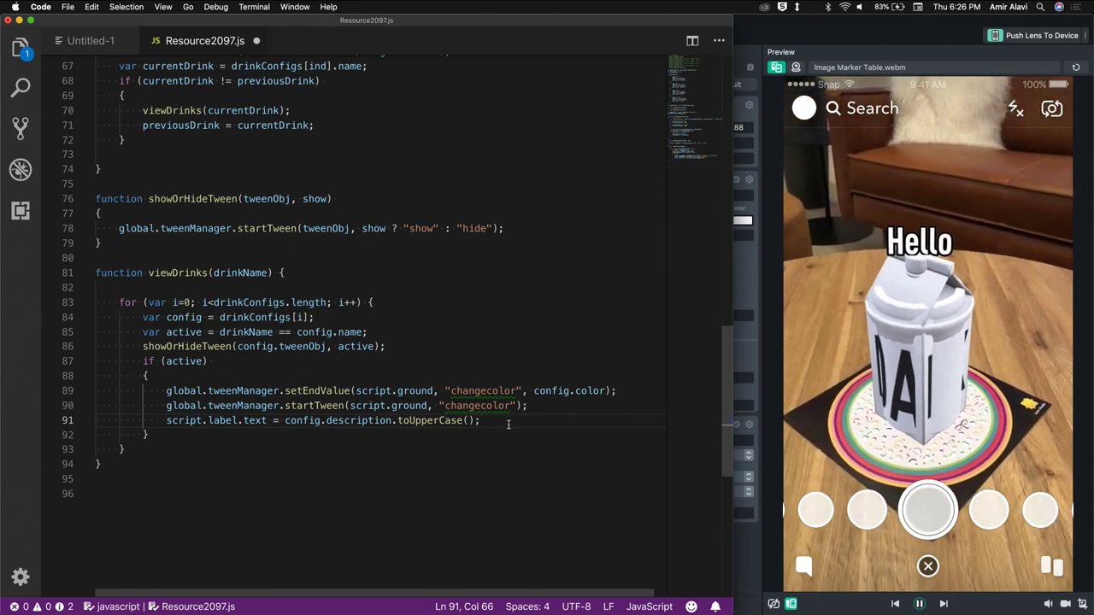
pyautogui.scroll(10, 508, 425)
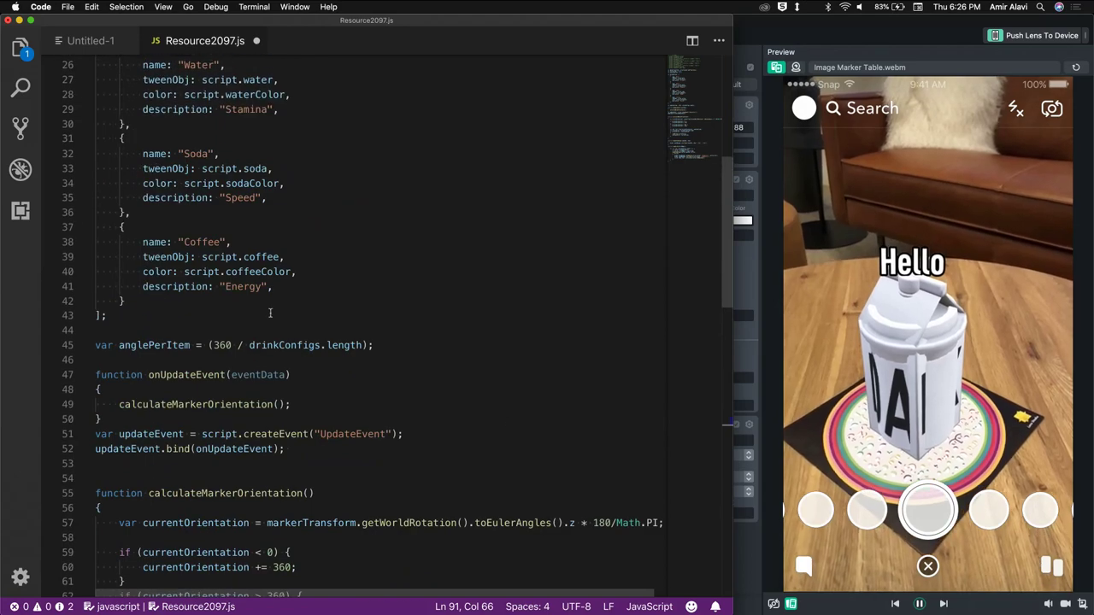
pyautogui.scroll(5, 194, 290)
pyautogui.scroll(-20, 289, 291)
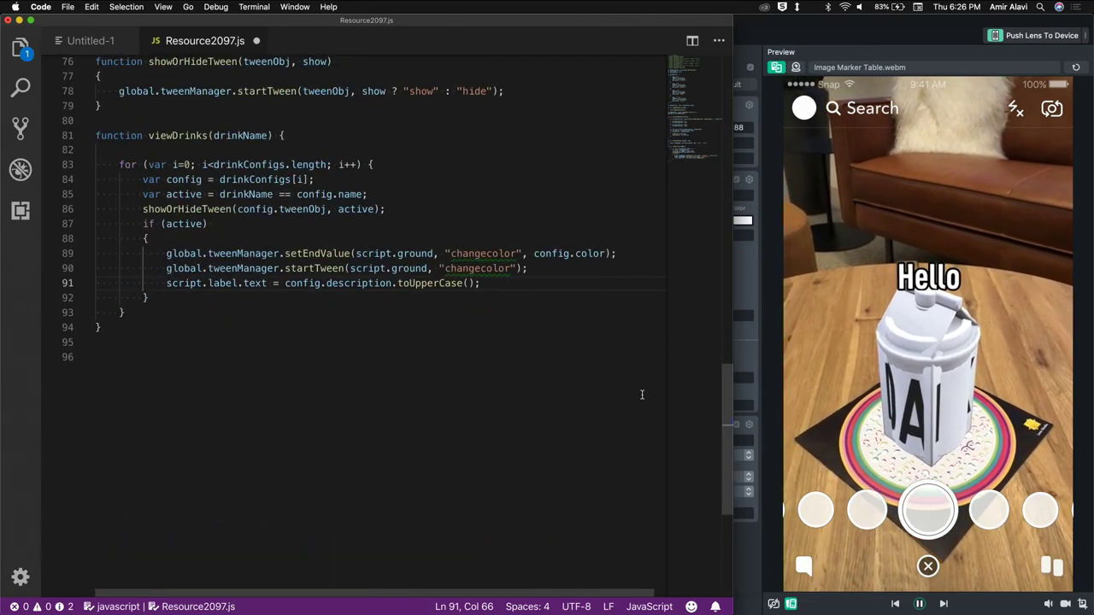
# Step: Switch back to Lens Studio and assign Label Object to the DrinksManager script's Label input
pyautogui.press('super+Tab')
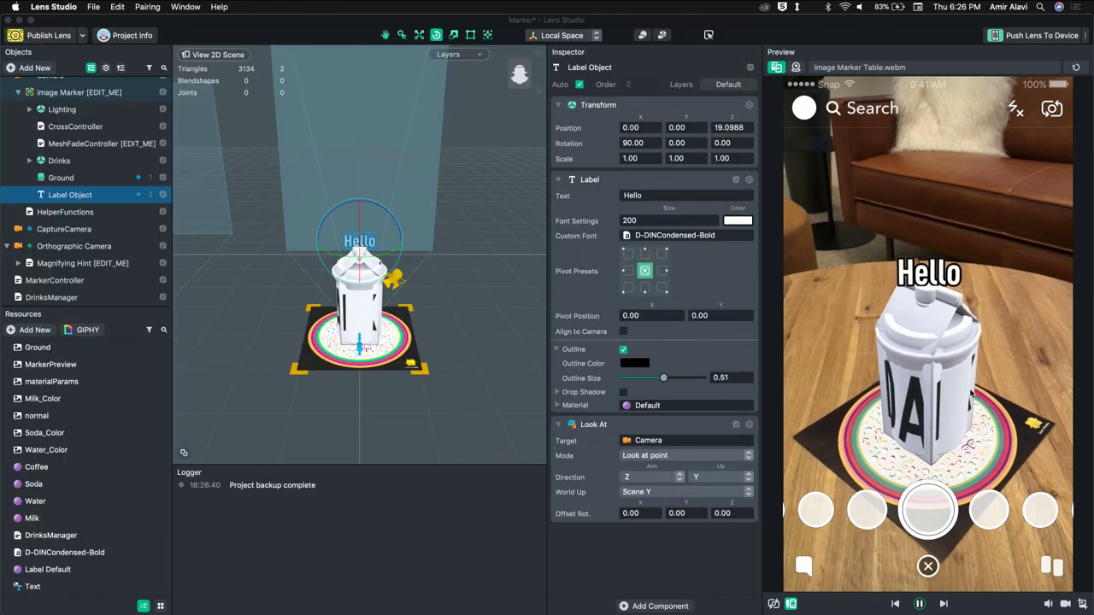
pyautogui.click(51, 298)
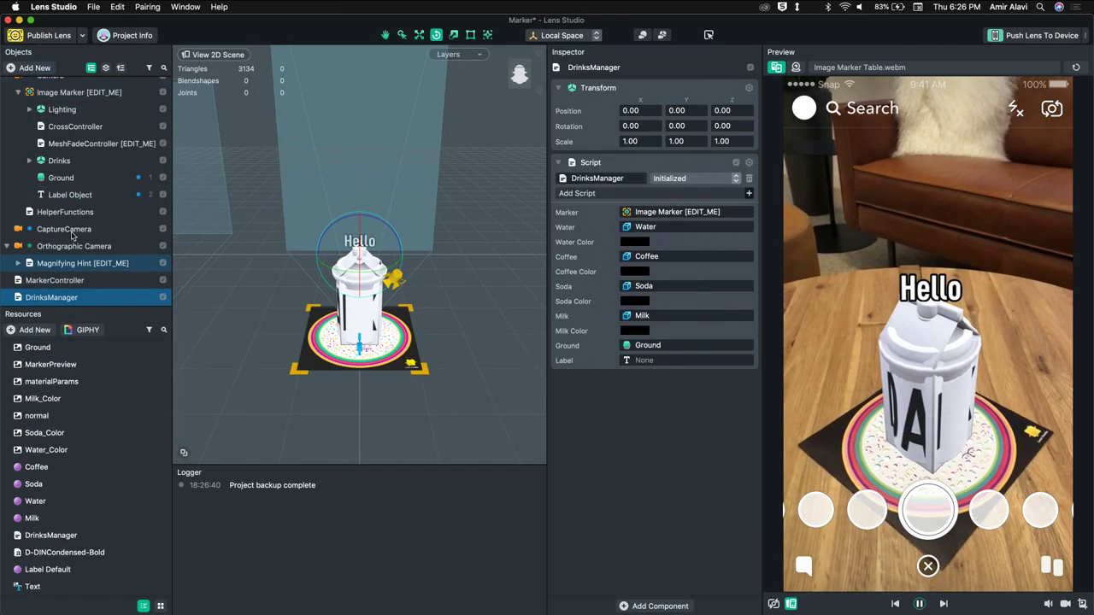
pyautogui.moveTo(74, 200); pyautogui.dragTo(651, 364)
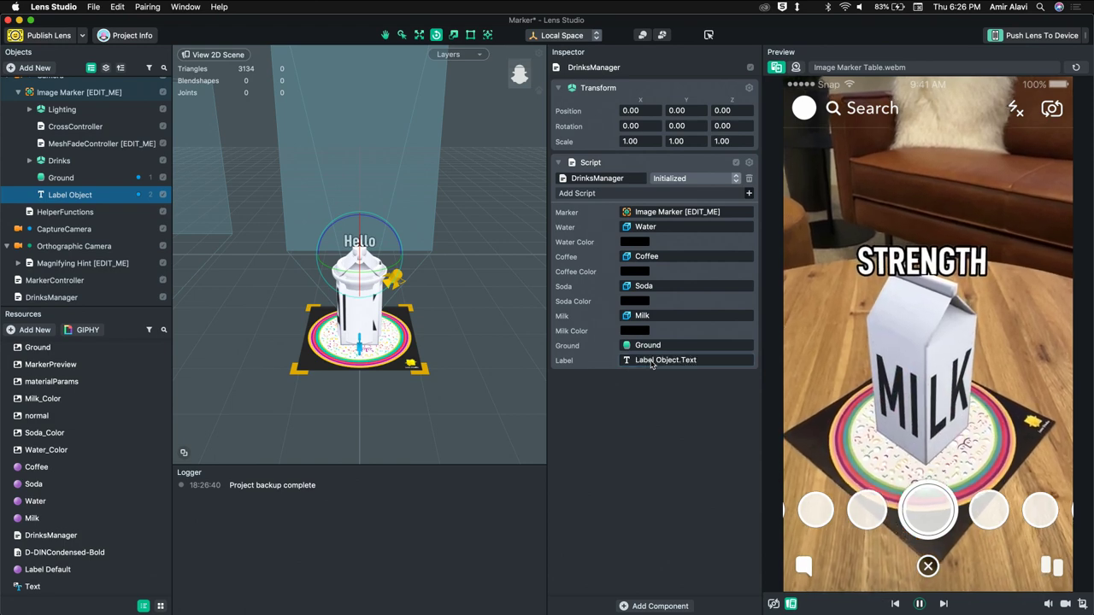
# Step: Reset the lens preview, switch to Visual Studio Code to examine the script's inputs and drink configurations, and return to Lens Studio
pyautogui.click(1076, 67)
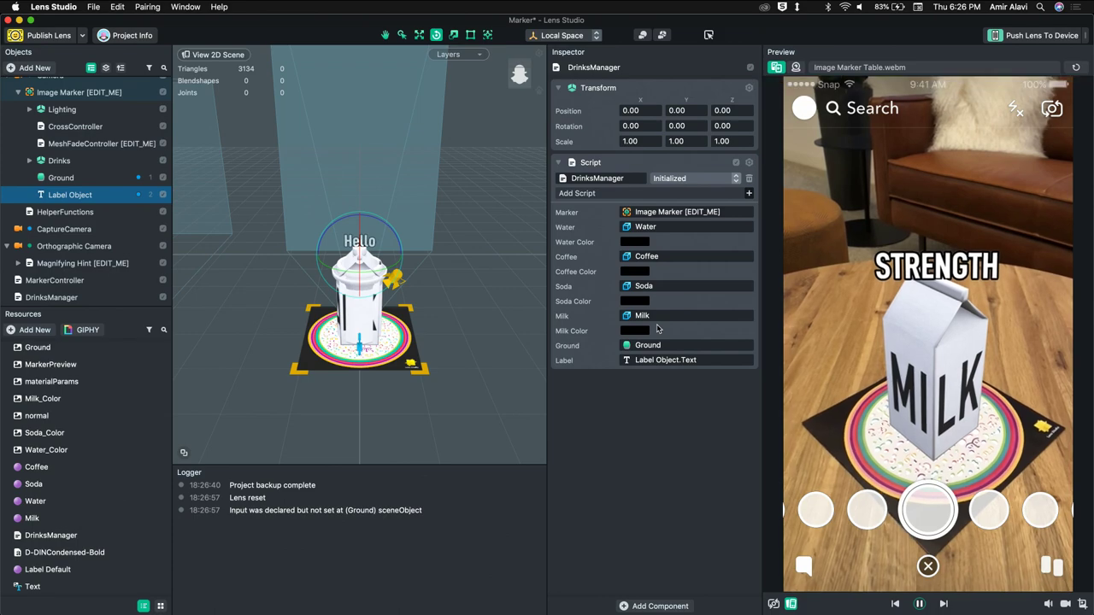
pyautogui.press('super+Tab')
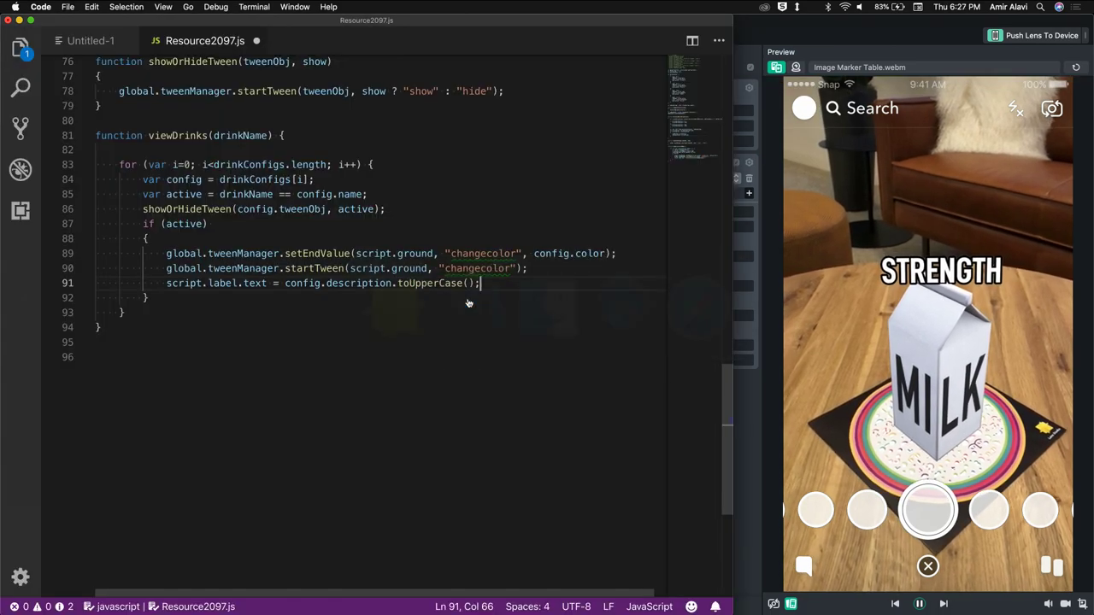
pyautogui.scroll(20, 365, 282)
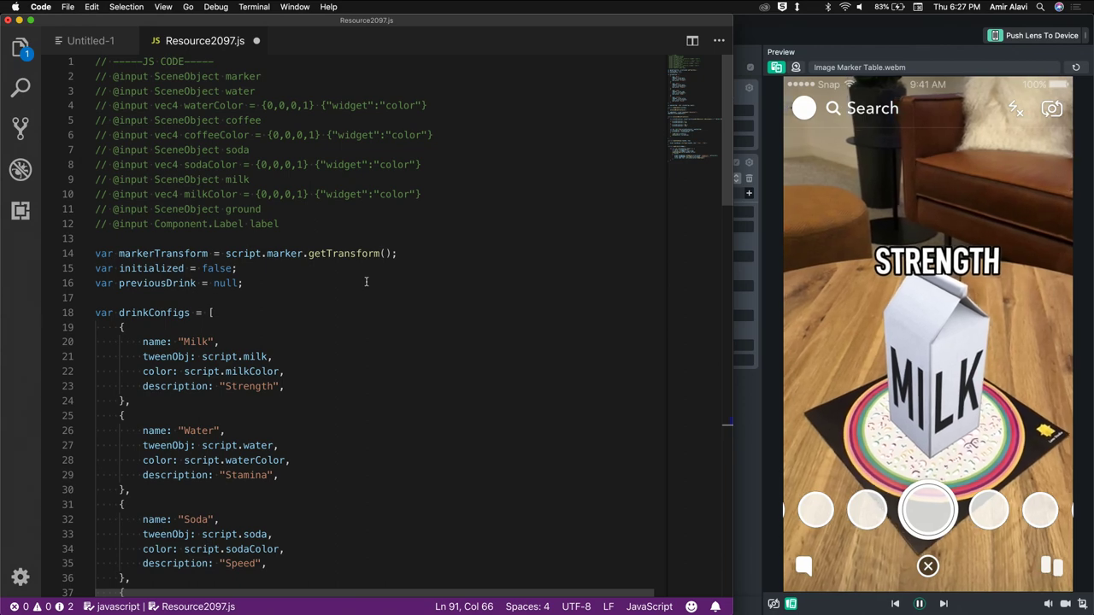
pyautogui.click(841, 369)
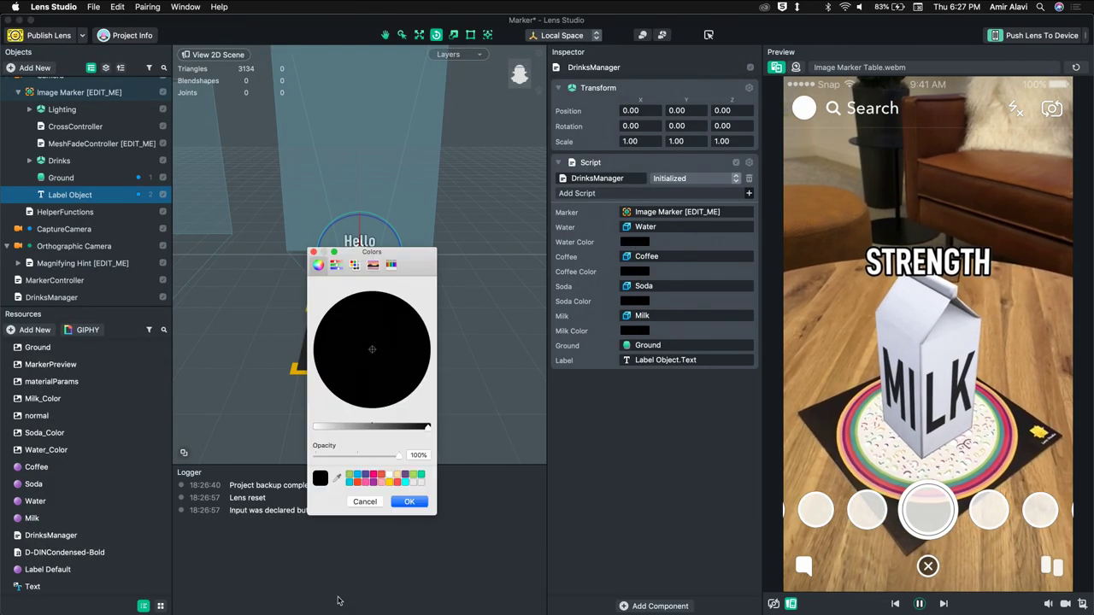
# Step: Set the DrinksManager script's Water Color to cyan and its Coffee Color to yellow
pyautogui.click(404, 483)
pyautogui.click(409, 502)
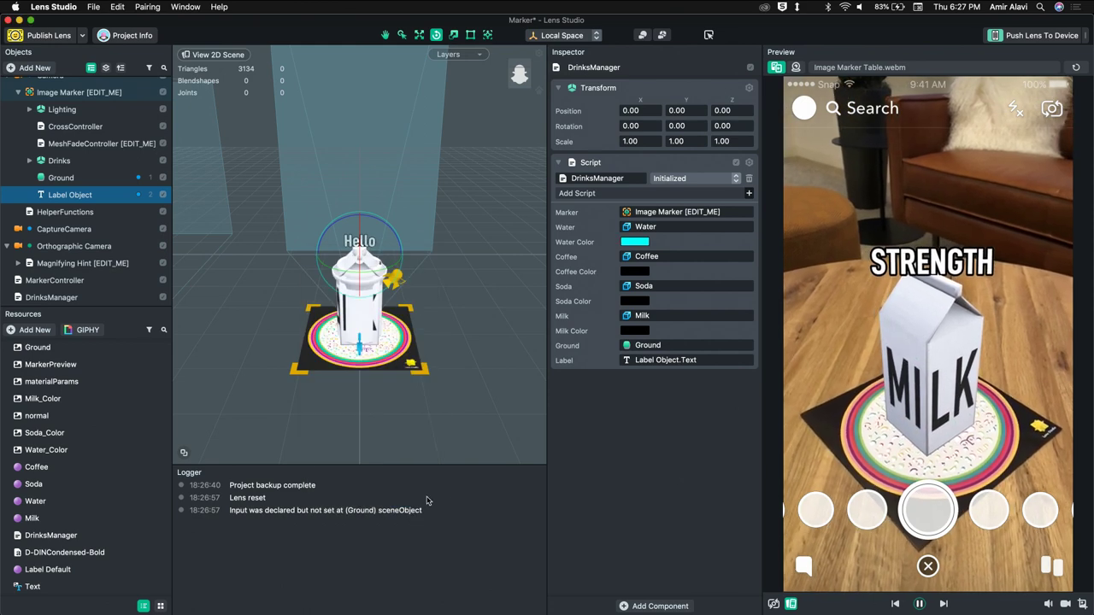
pyautogui.click(635, 271)
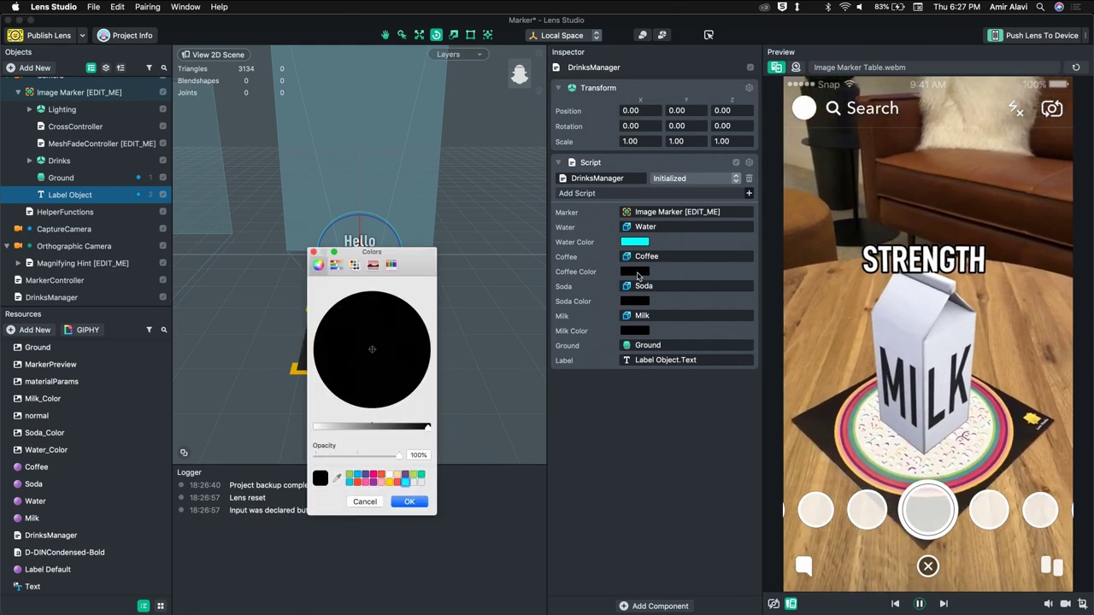
pyautogui.click(391, 483)
pyautogui.click(410, 501)
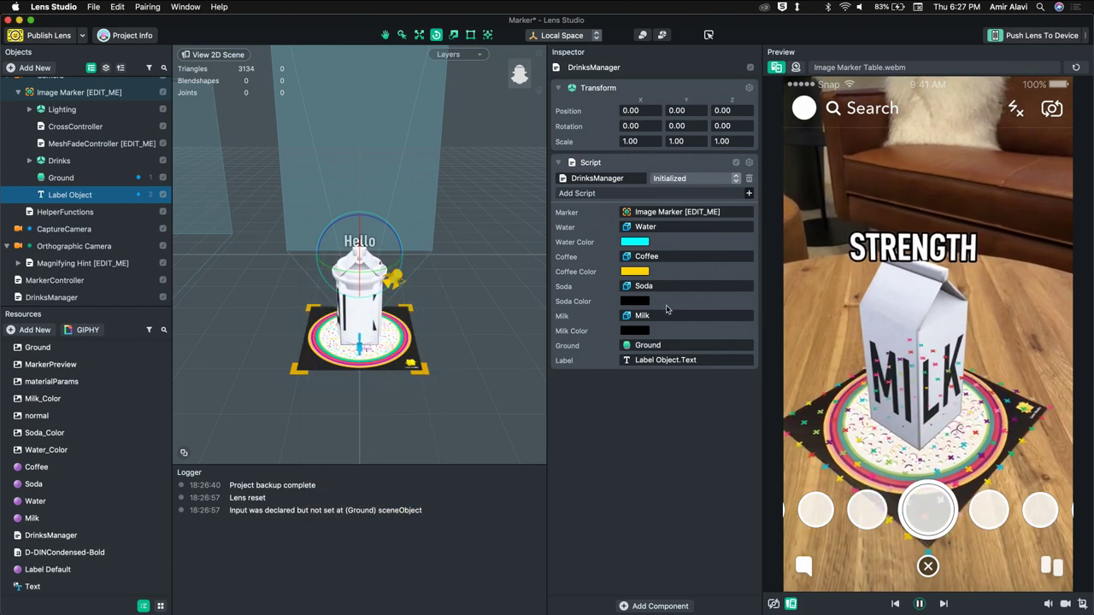
# Step: Set the DrinksManager script's Soda Color to red, trying light pink first
pyautogui.click(637, 301)
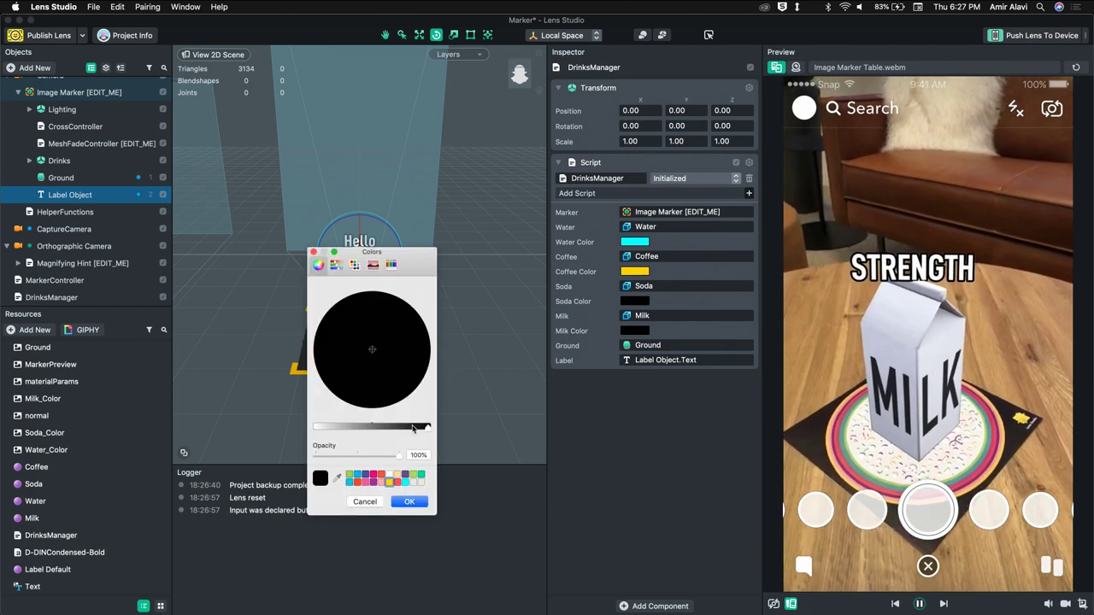
pyautogui.click(386, 483)
pyautogui.click(410, 501)
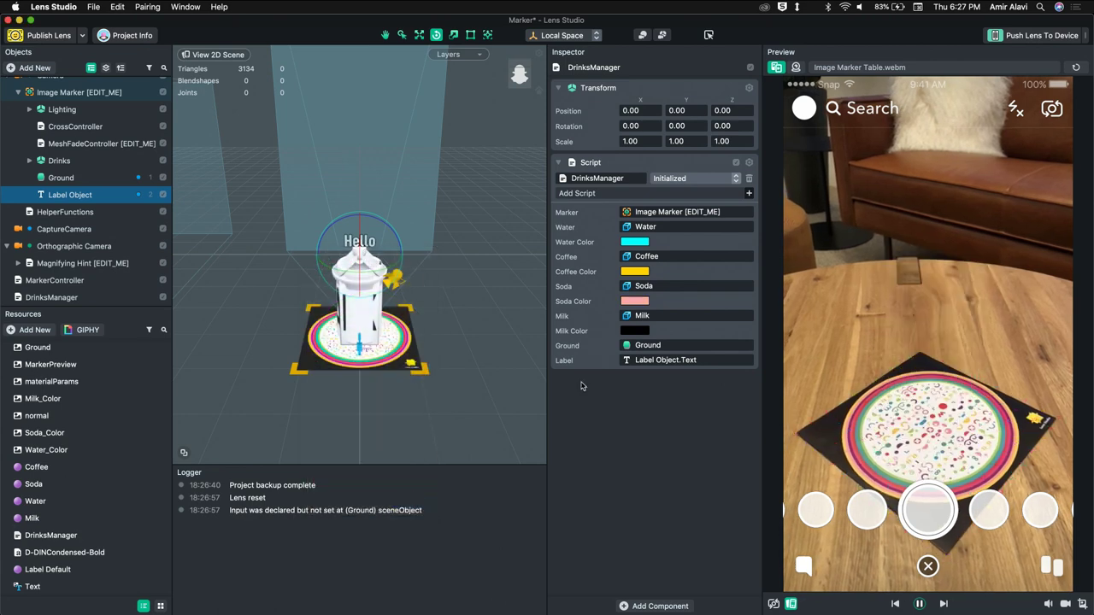
pyautogui.click(637, 301)
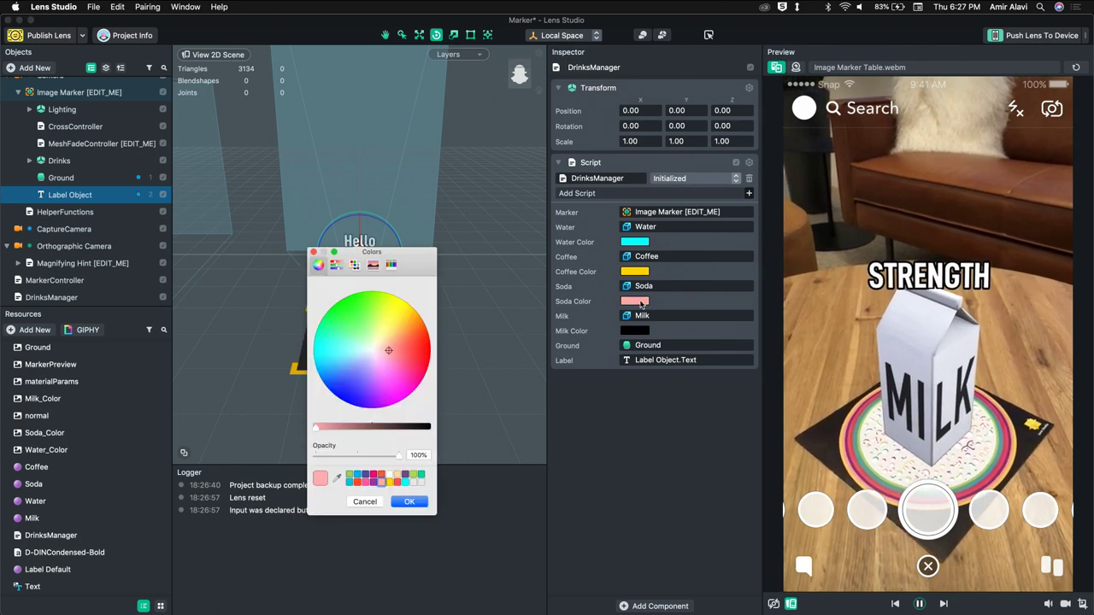
pyautogui.click(396, 484)
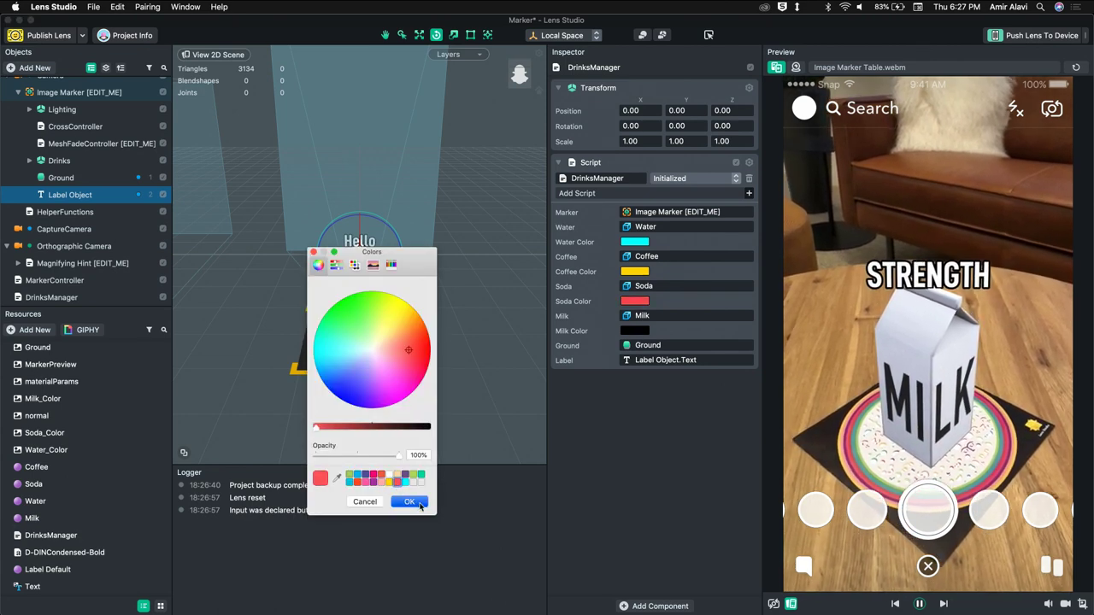
pyautogui.click(409, 502)
# Step: Set the DrinksManager script's Milk Color to light pink at 100% opacity
pyautogui.click(635, 331)
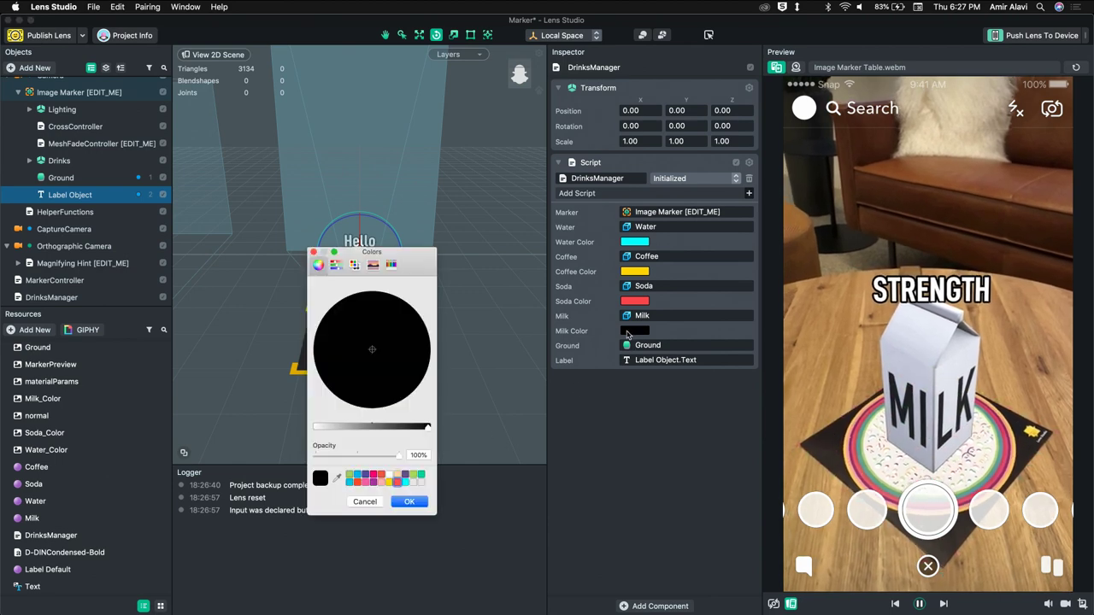
pyautogui.click(382, 483)
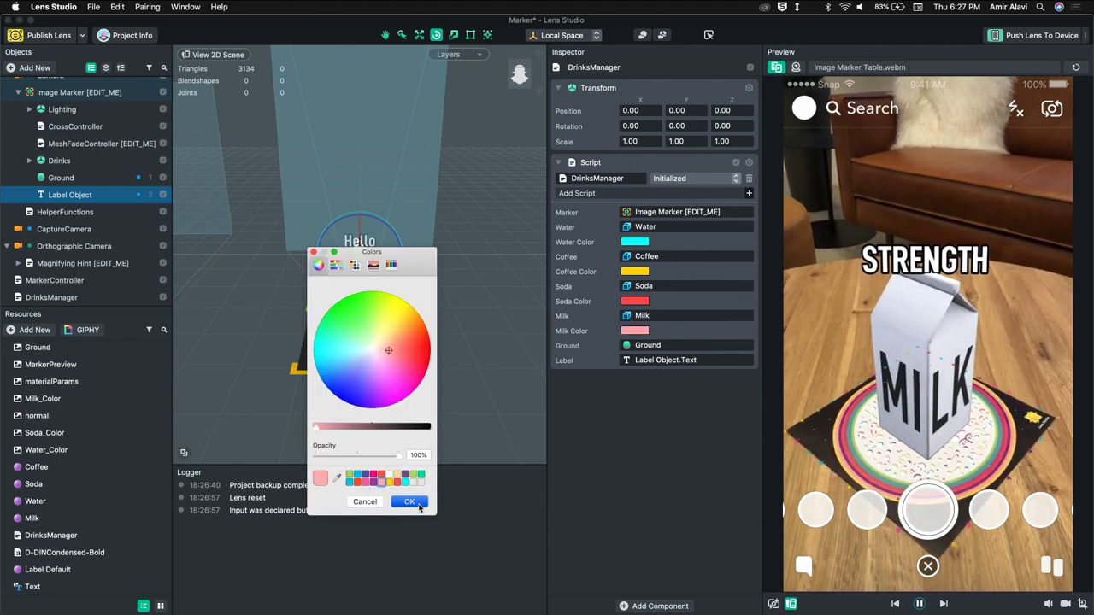
pyautogui.click(409, 502)
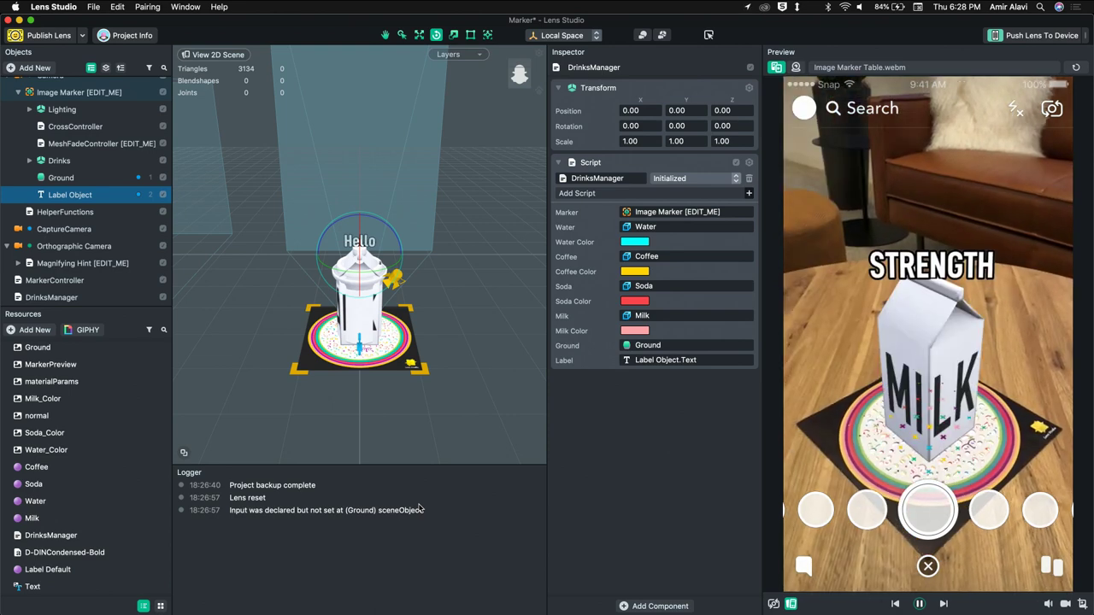
# Step: Change the Coffee Color to a dark brown by picking an orange-yellow hue and lowering its brightness
pyautogui.click(635, 272)
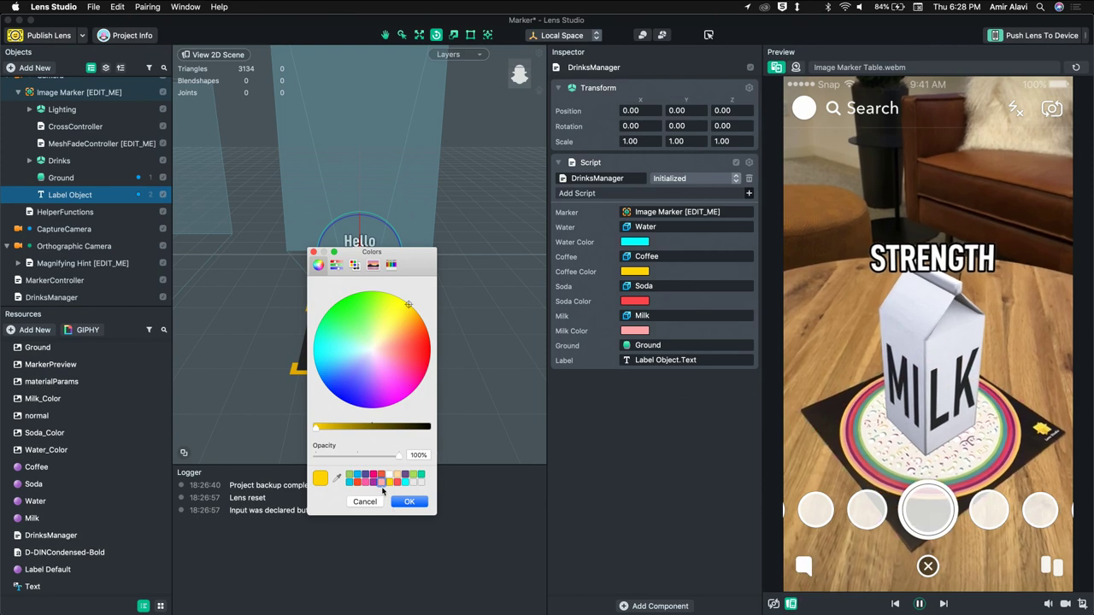
pyautogui.moveTo(396, 353); pyautogui.dragTo(421, 336)
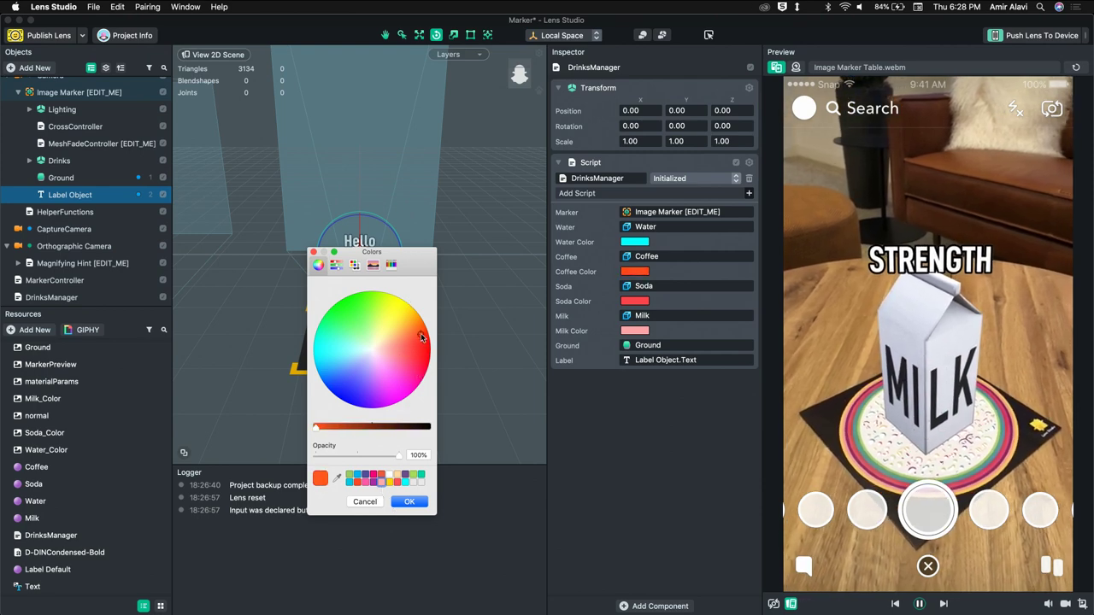
pyautogui.moveTo(315, 426); pyautogui.dragTo(369, 426)
pyautogui.click(404, 327)
pyautogui.click(407, 502)
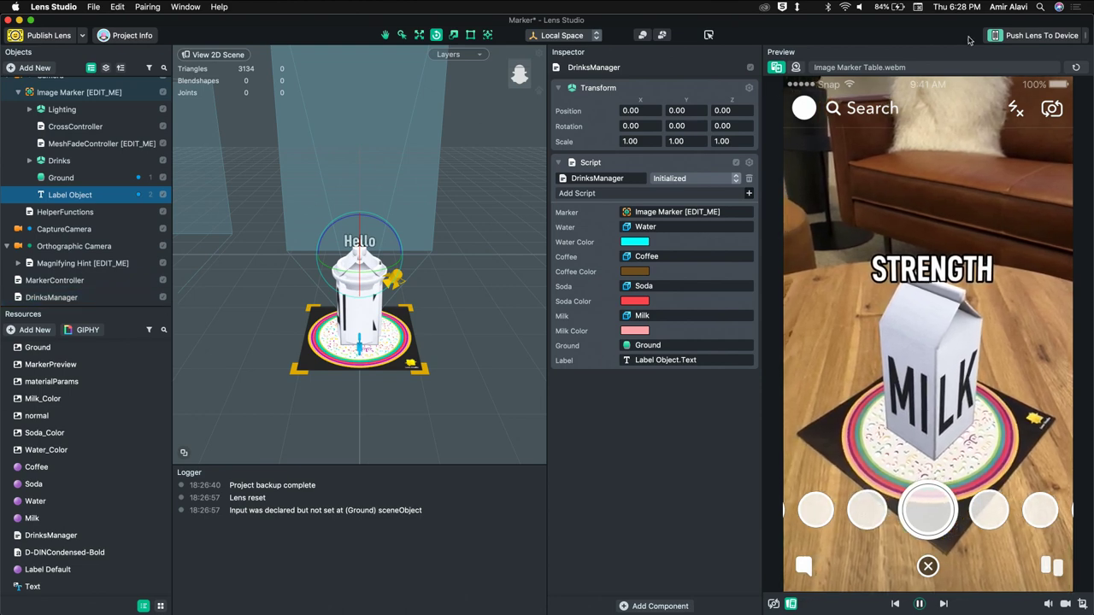
# Step: Push the lens to the device and switch the preview from the marker video to the iPhone 8 source
pyautogui.click(998, 38)
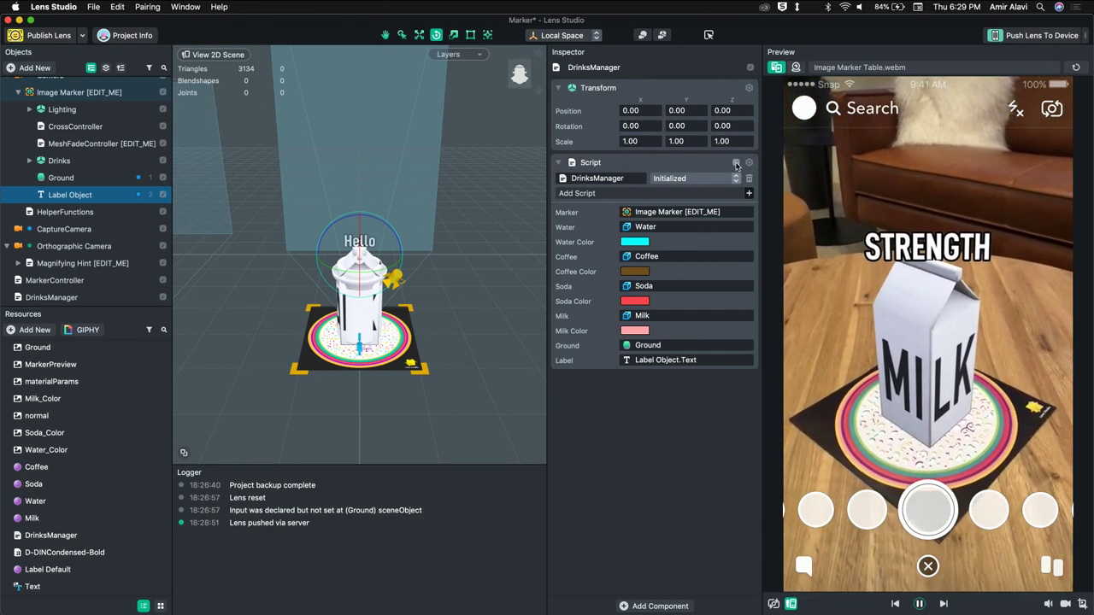
pyautogui.click(796, 68)
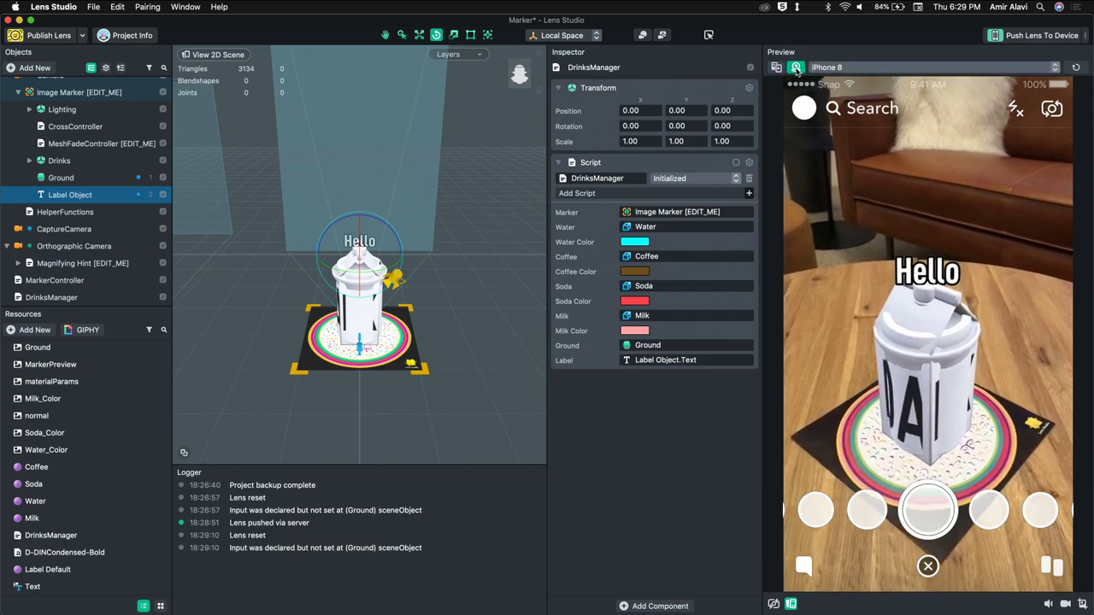
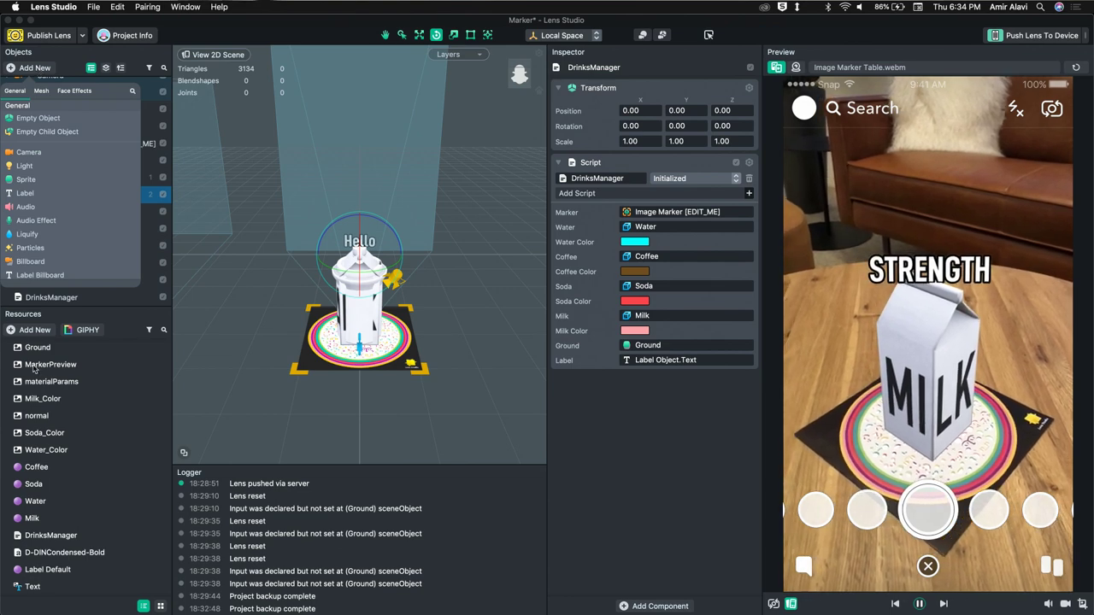
pyautogui.click(33, 335)
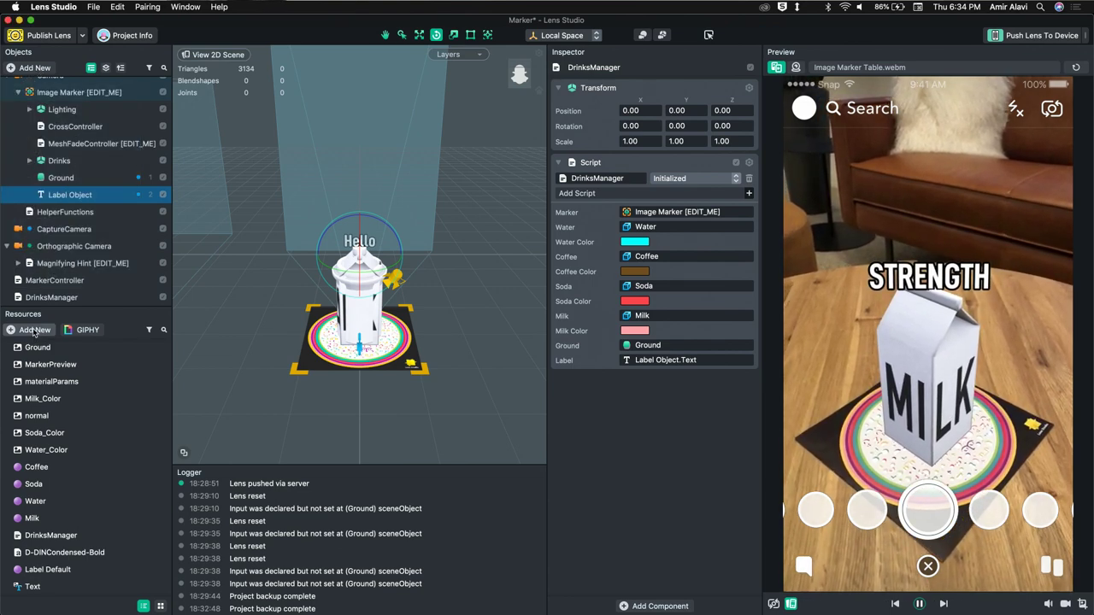
pyautogui.click(35, 331)
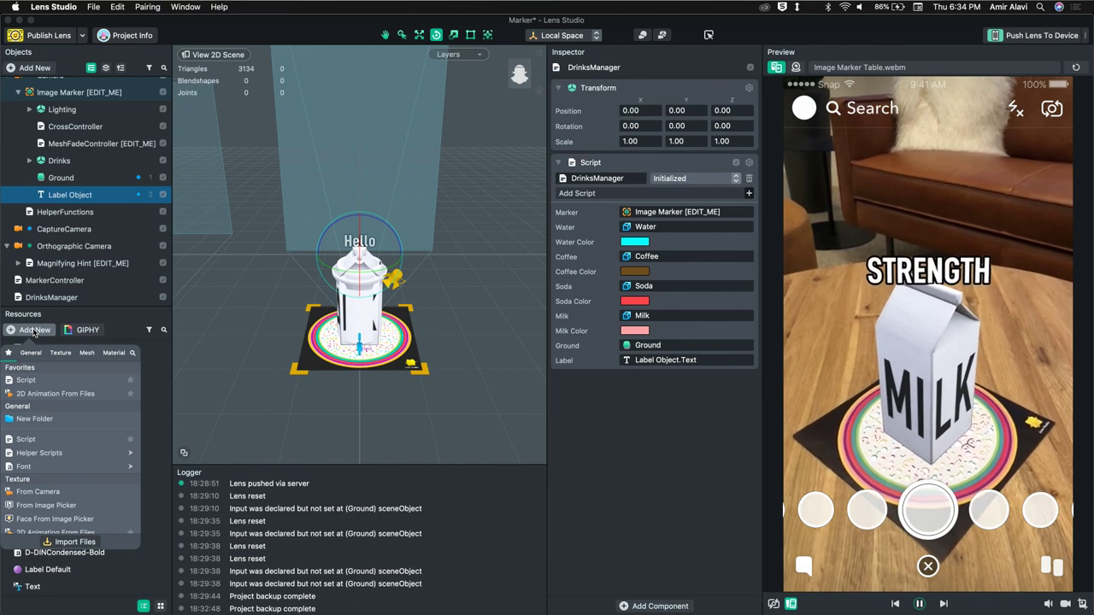
pyautogui.press('Escape')
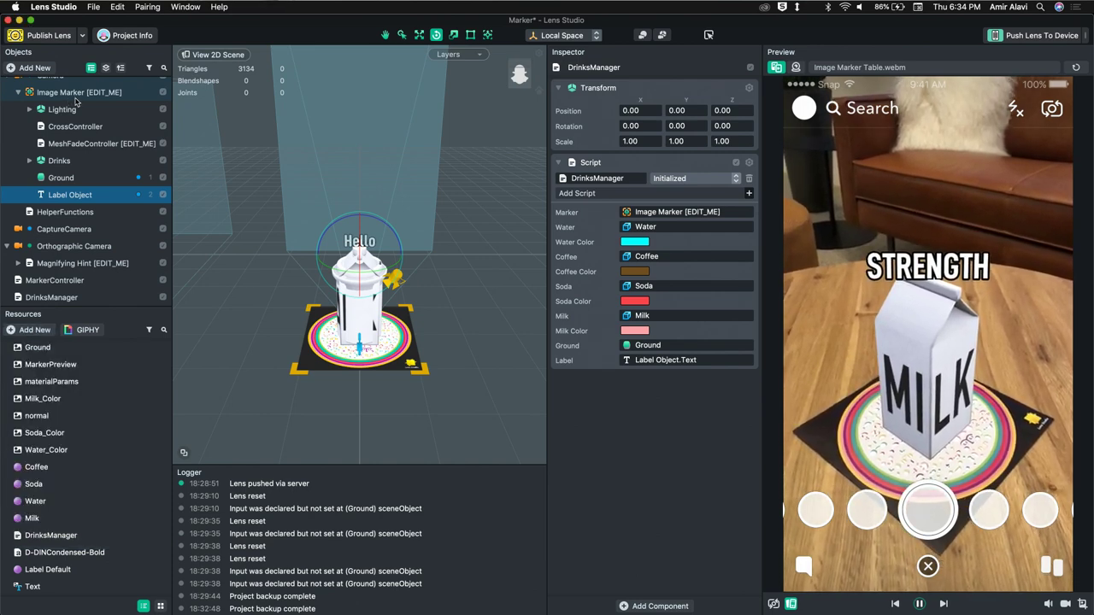
# Step: Add an Image Marker resource using MarkerPreview.png from the PNG folder inside Stream5
pyautogui.click(36, 331)
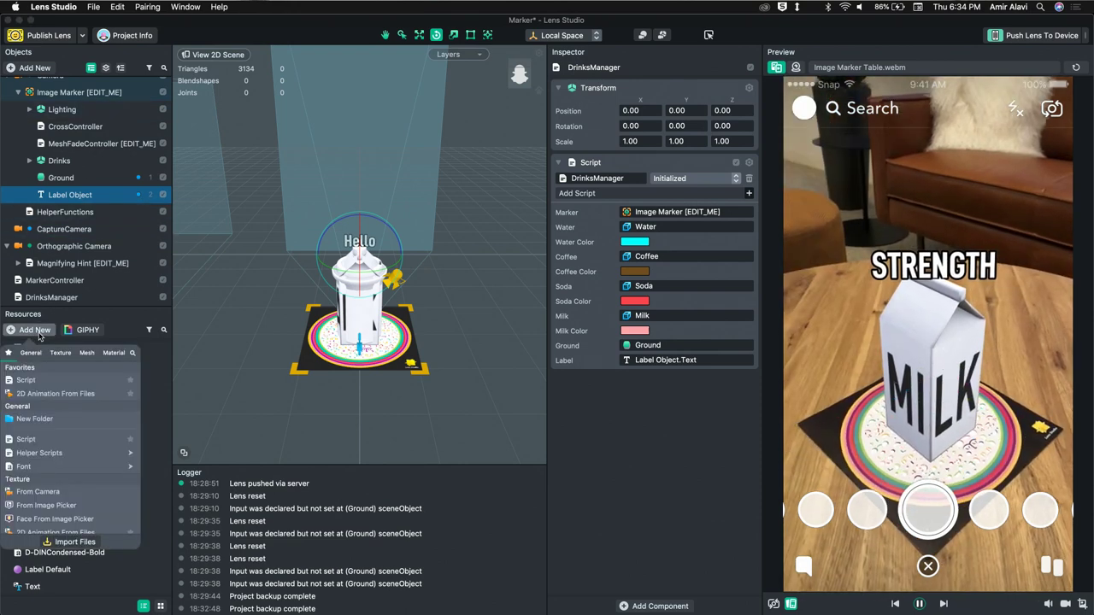
pyautogui.write('ima')
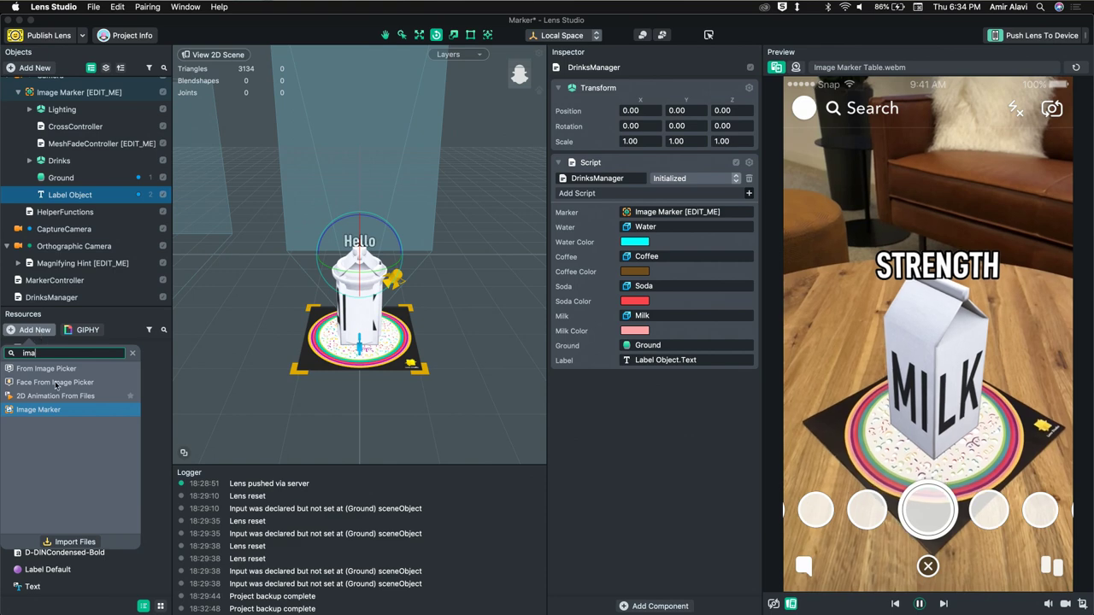
pyautogui.click(48, 416)
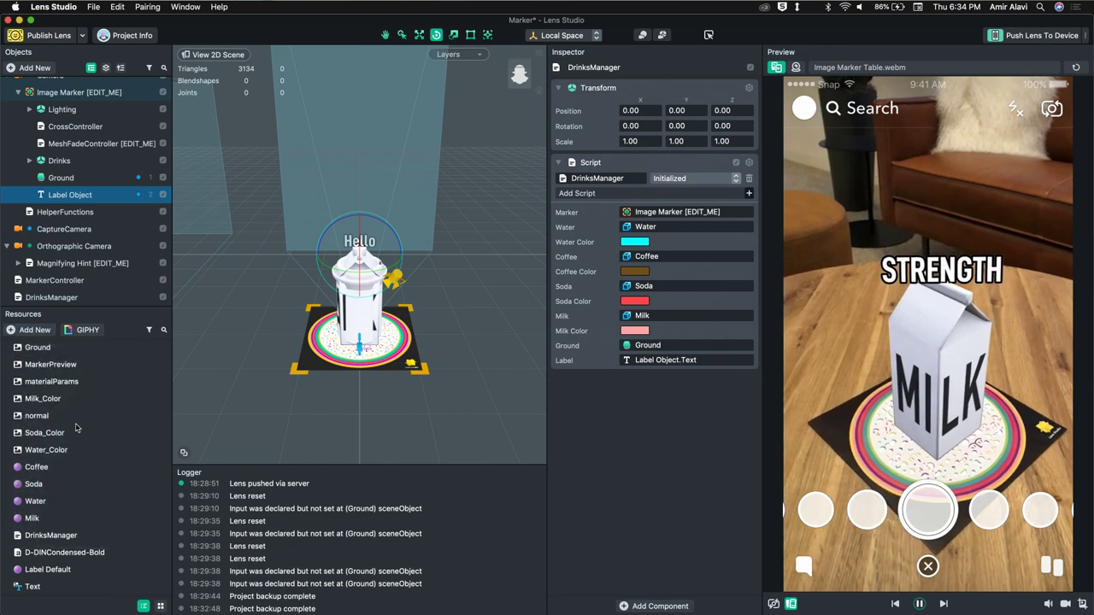
pyautogui.click(367, 147)
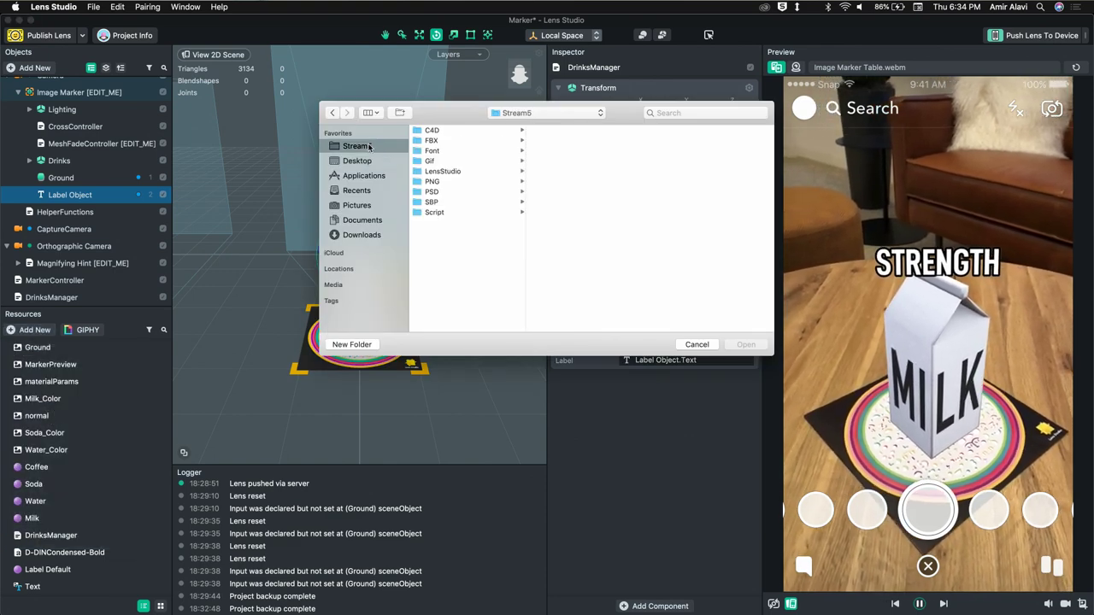
pyautogui.click(434, 182)
pyautogui.click(573, 151)
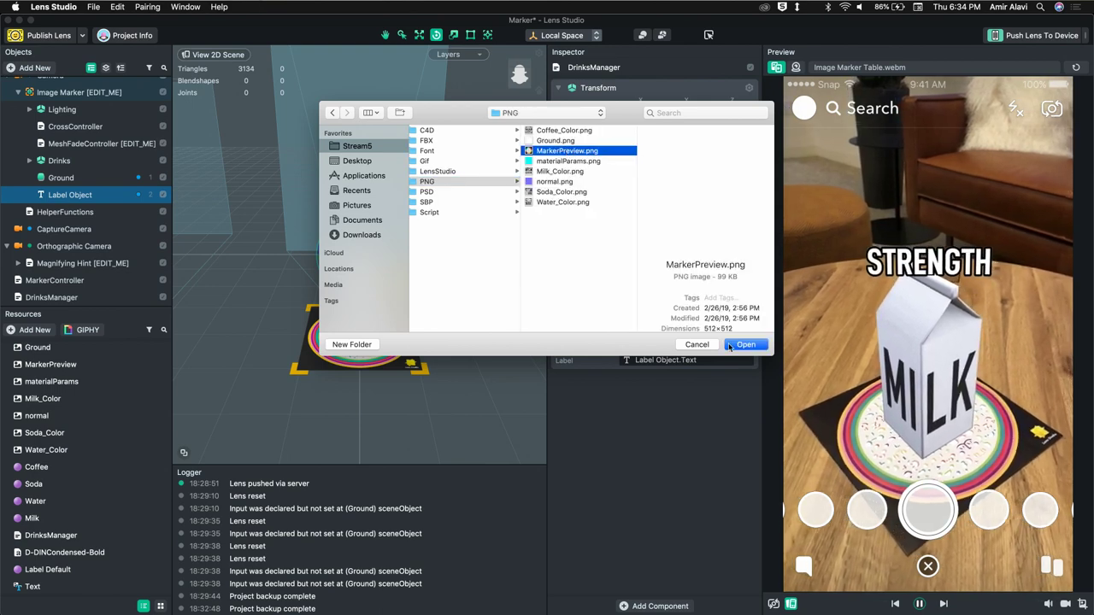
pyautogui.click(746, 345)
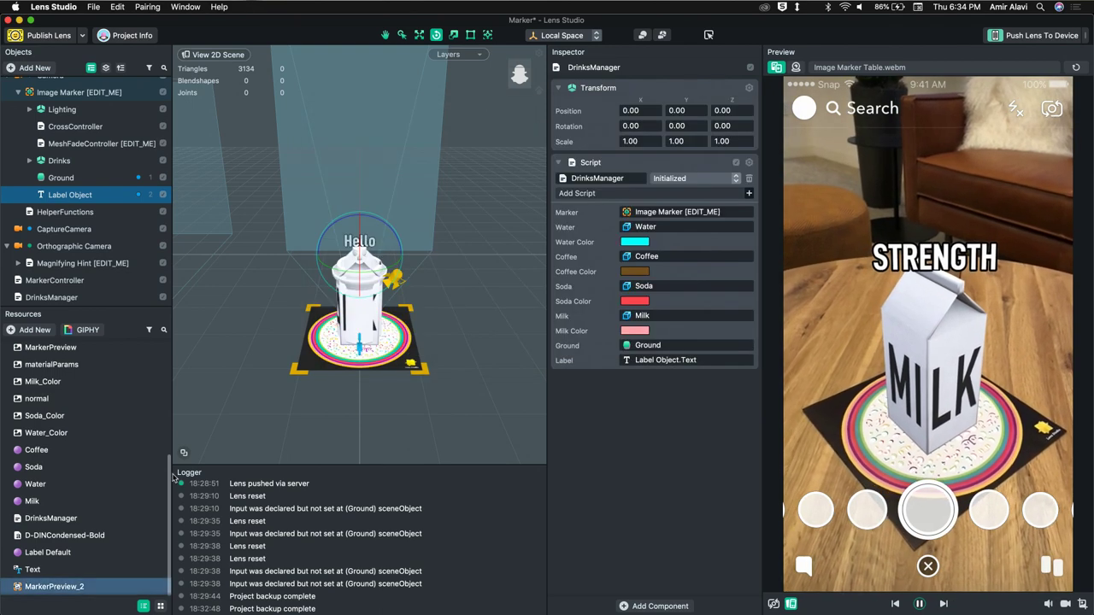
# Step: Rename the new image marker resource to MainMarker
pyautogui.click(71, 586)
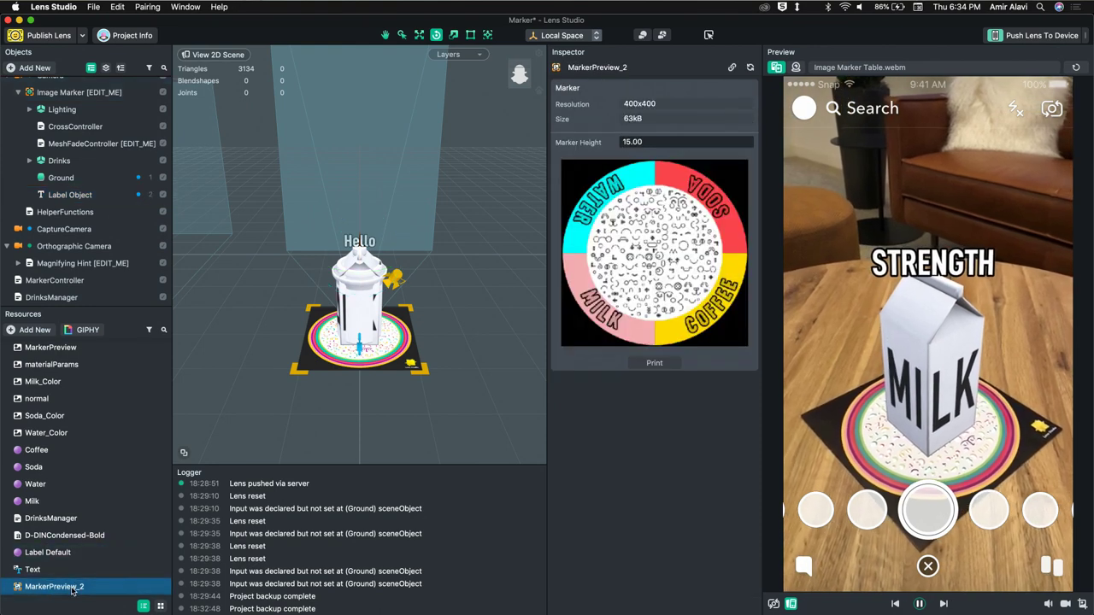
pyautogui.click(72, 589)
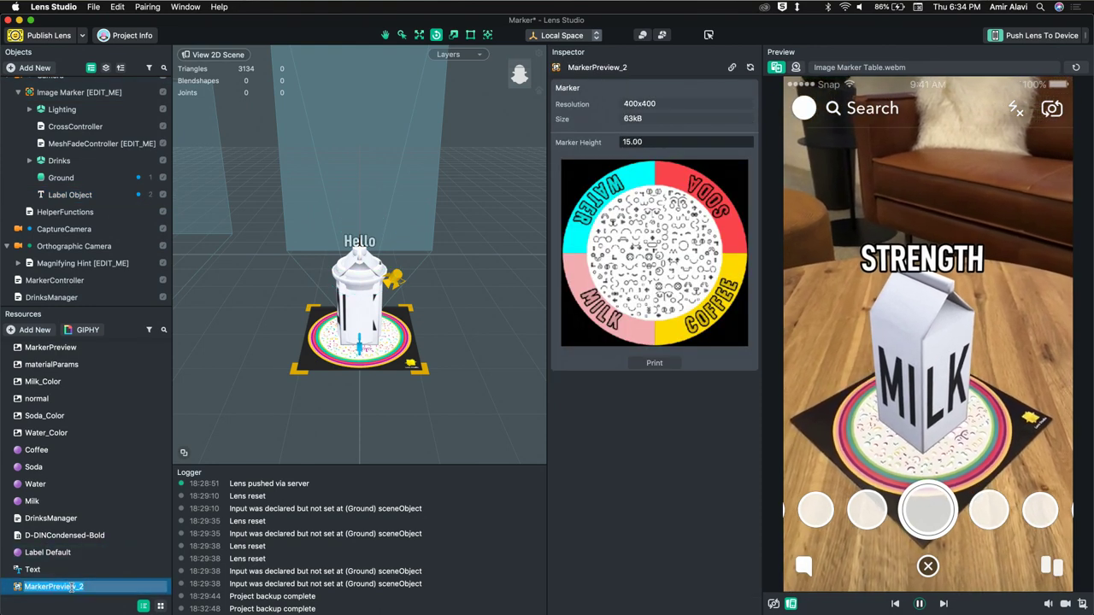
pyautogui.write('MainMarke')
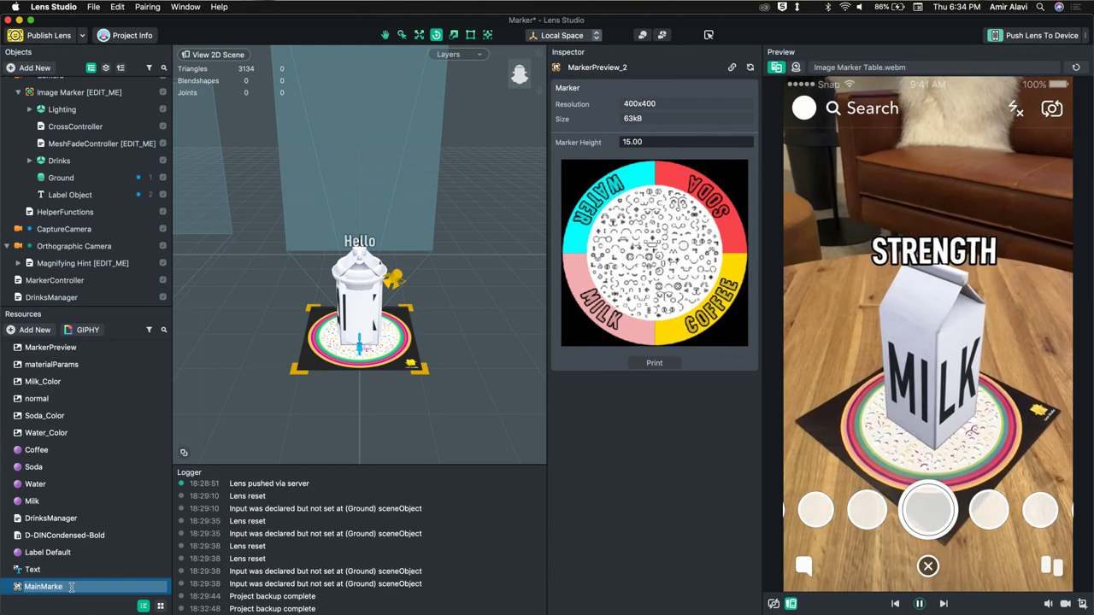
pyautogui.write('r')
pyautogui.press('Return')
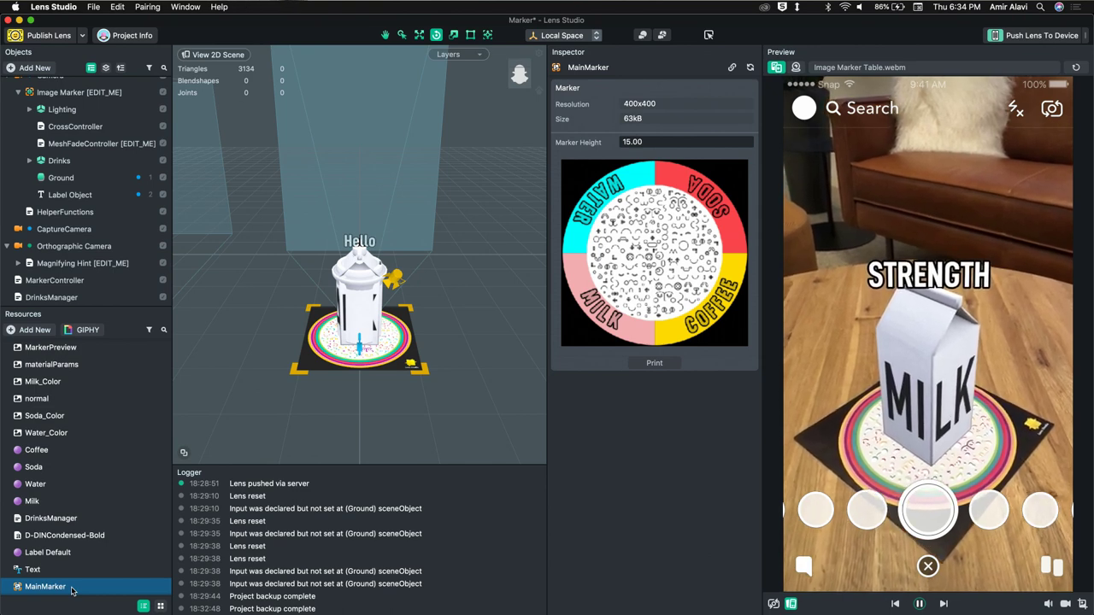
# Step: Assign the MainMarker resource as the marker in the Marker Tracking component of Image Marker [EDIT_ME]
pyautogui.click(71, 570)
pyautogui.click(72, 553)
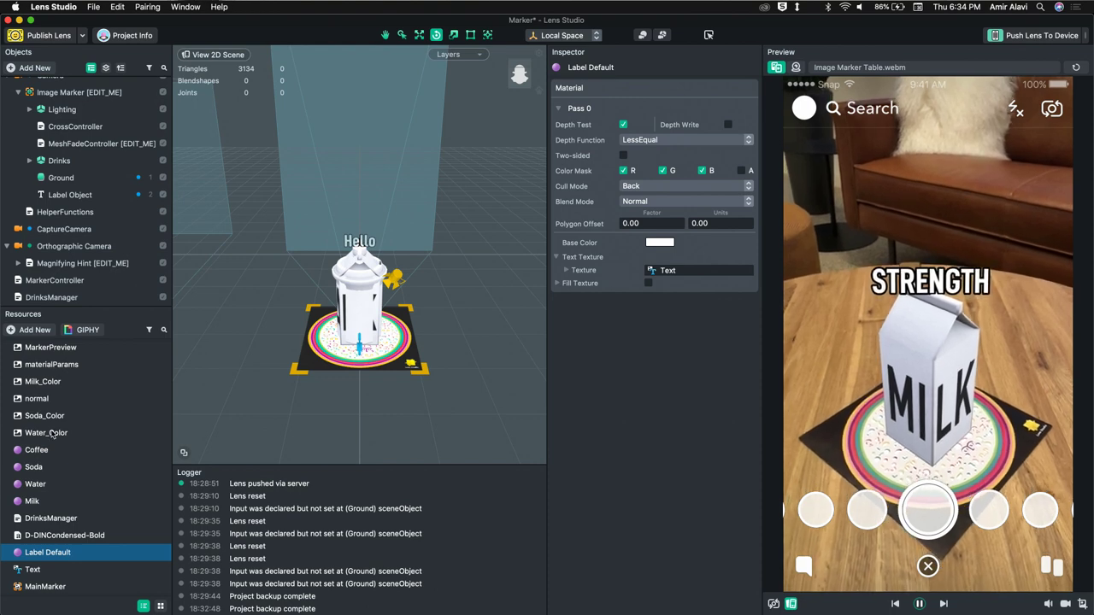
pyautogui.click(77, 94)
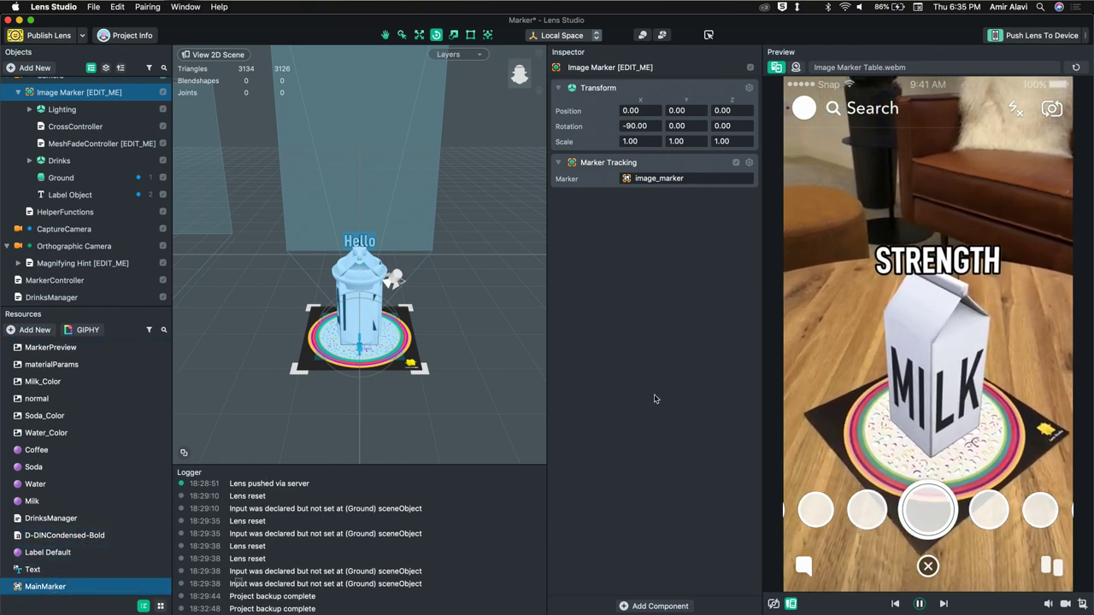
pyautogui.scroll(6, 49, 589)
pyautogui.moveTo(672, 186); pyautogui.dragTo(672, 179)
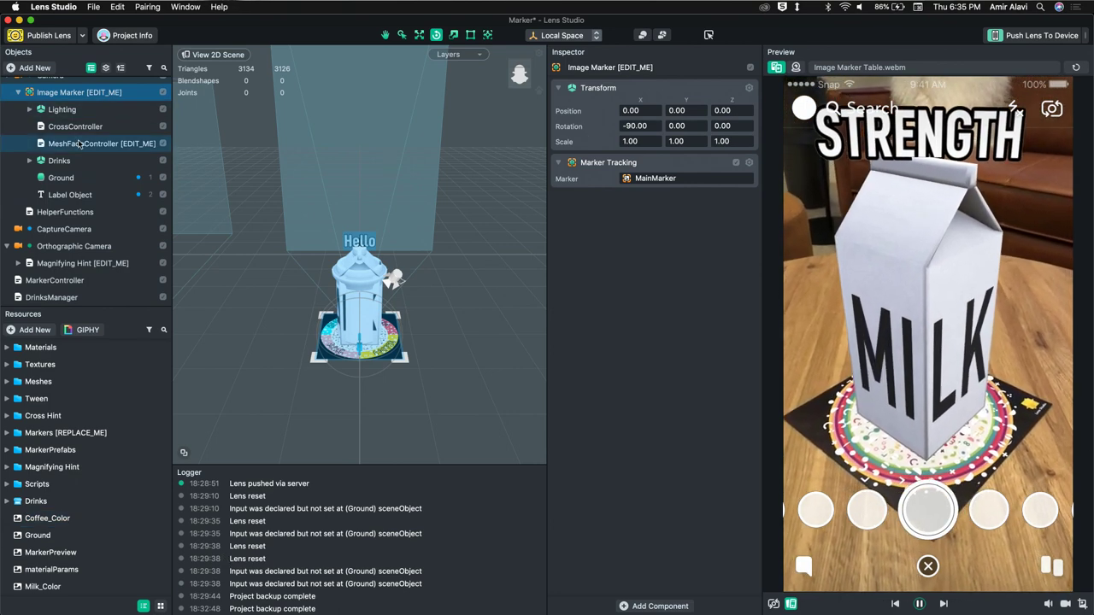
# Step: Raise the Label Object slightly above the drinks, to a Z position of about 19.68
pyautogui.click(133, 178)
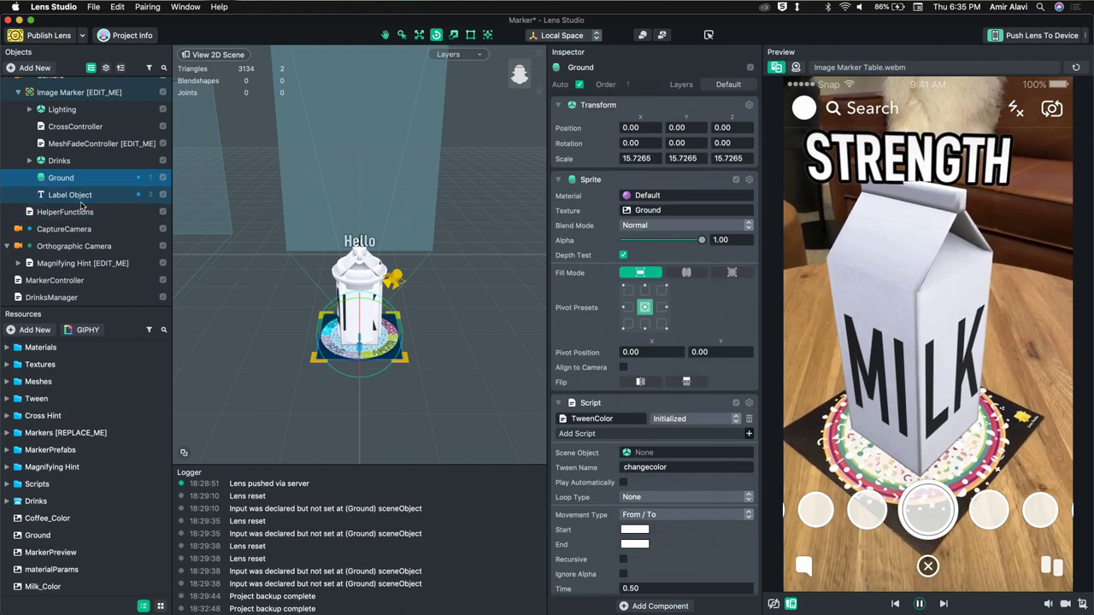
pyautogui.click(120, 195)
pyautogui.moveTo(357, 204); pyautogui.dragTo(358, 201)
# Step: Push the lens to the device and save the project
pyautogui.click(1019, 38)
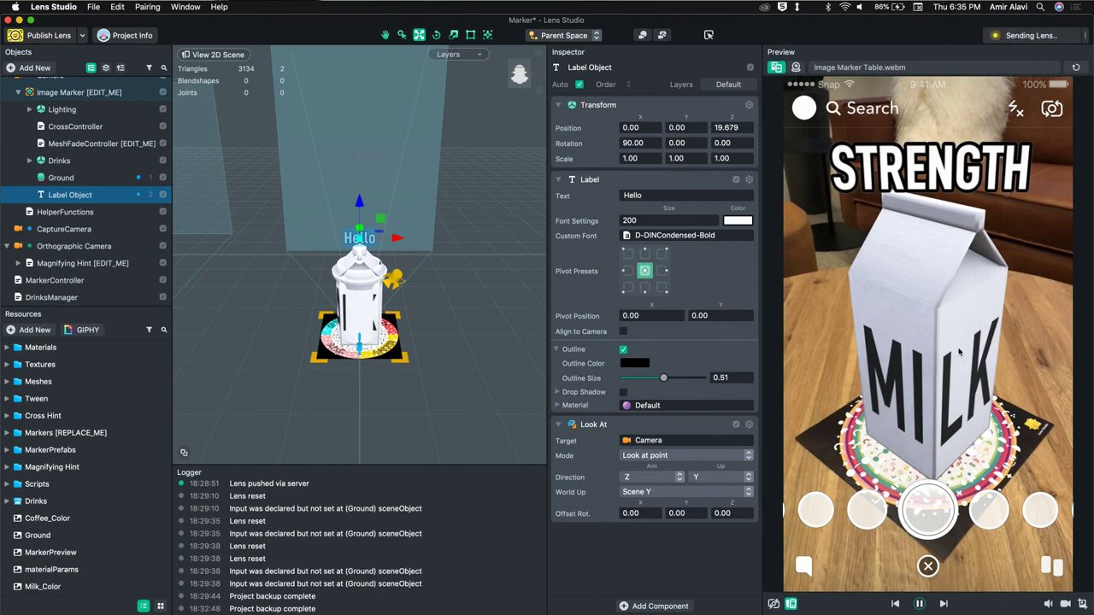
pyautogui.press('super+s')
# Step: Switch to QuickTime Player and move the phone recording window beside the Lens Studio preview to check the lens
pyautogui.press('super+Tab')
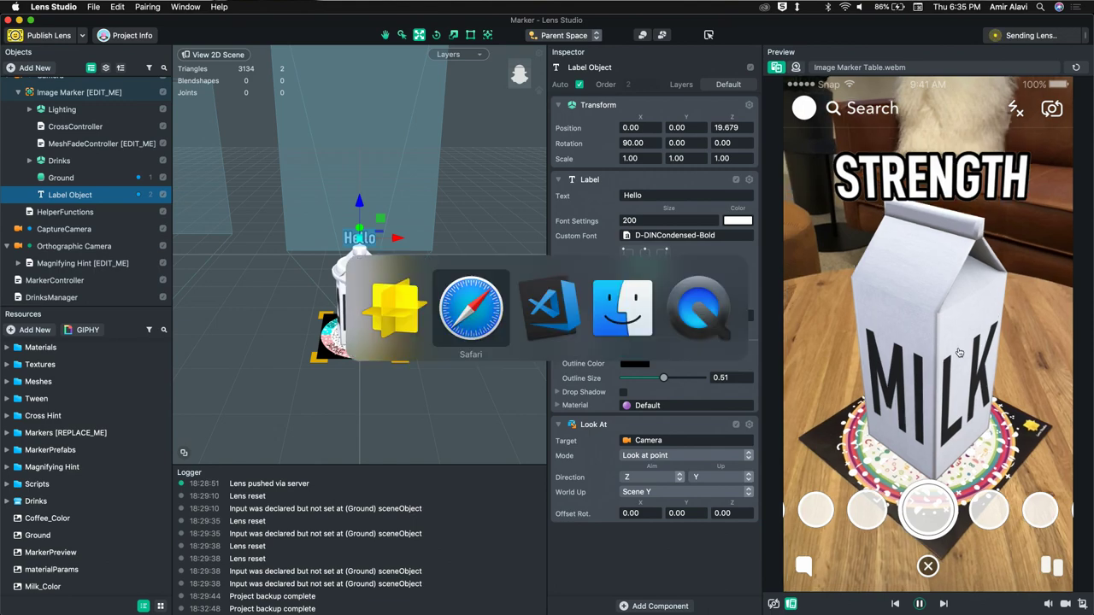
pyautogui.press('super+Tab')
pyautogui.press('super+Tab')
pyautogui.press('super+Tab')
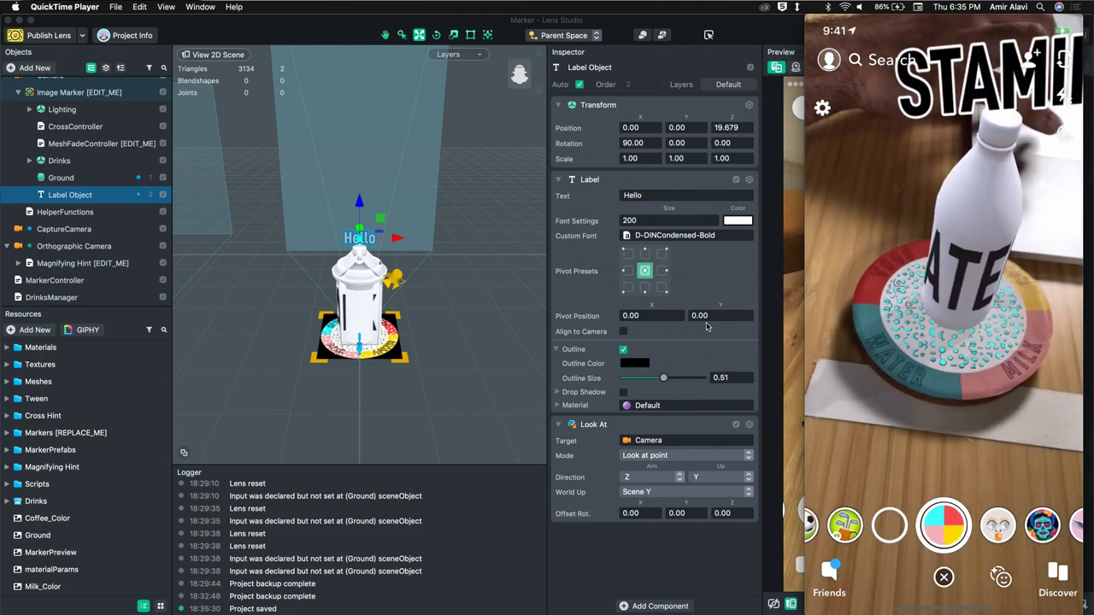
pyautogui.moveTo(870, 293)
pyautogui.moveTo(871, 287); pyautogui.dragTo(564, 287)
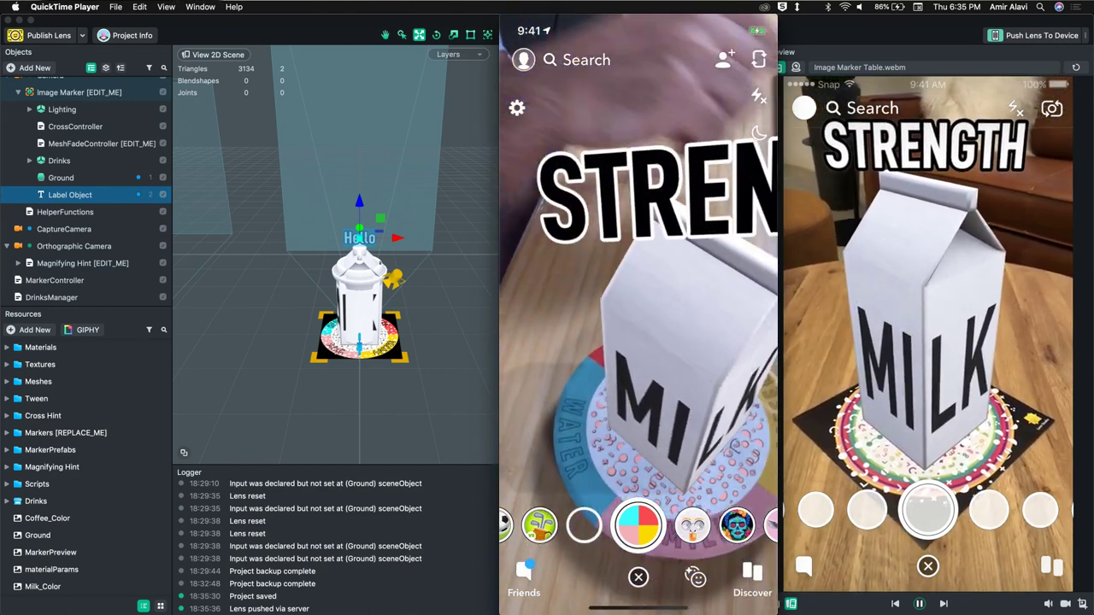
# Step: Push the lens to the device again and bring QuickTime Player forward to check it on the phone
pyautogui.click(1033, 41)
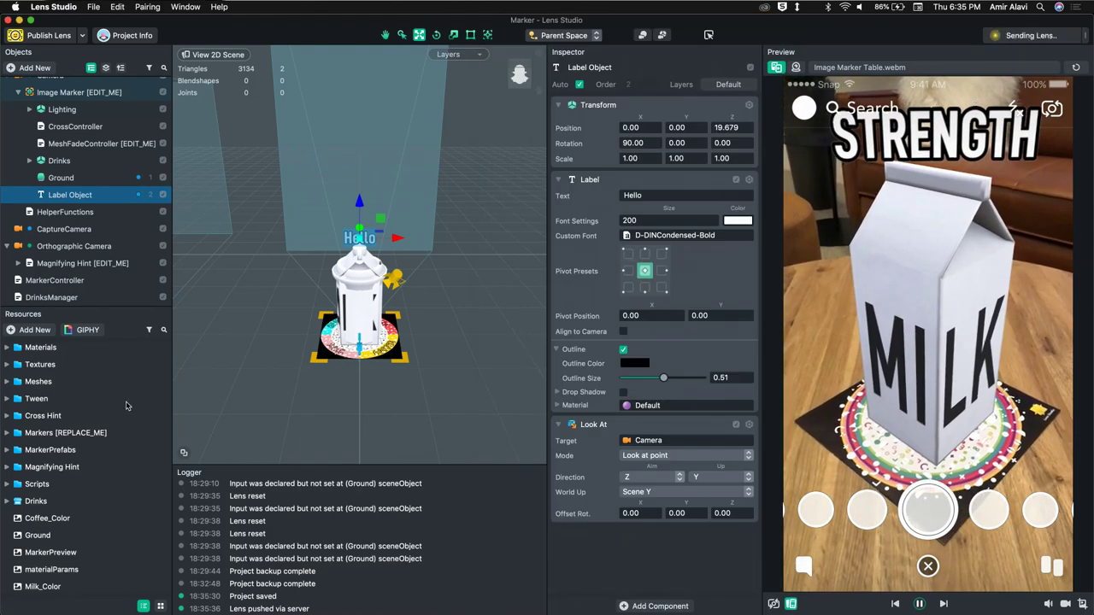
pyautogui.moveTo(2, 381)
pyautogui.click(7, 306)
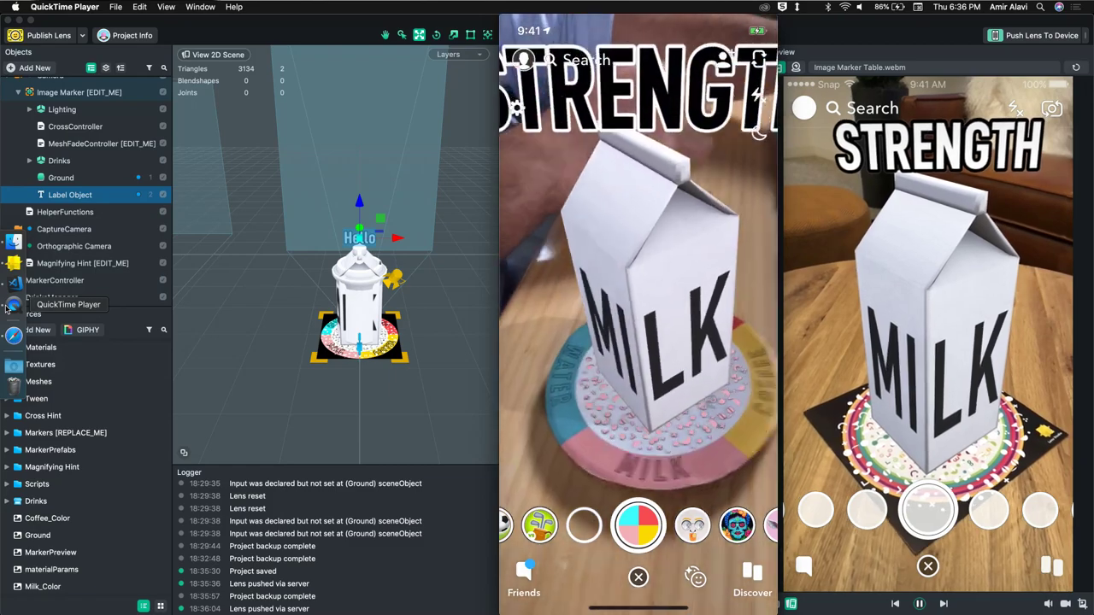
pyautogui.moveTo(590, 270)
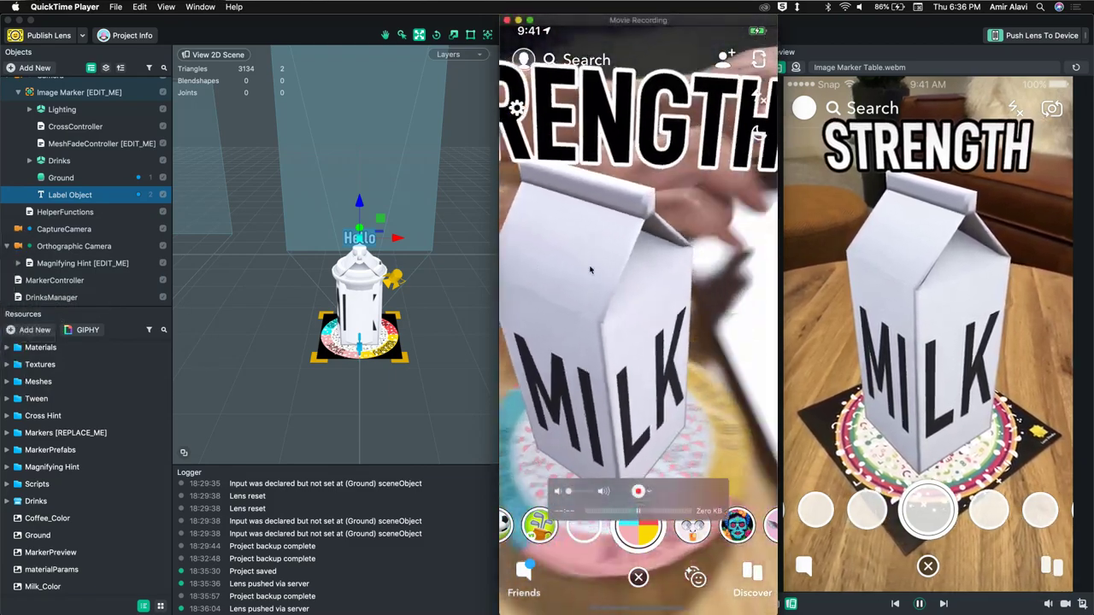
# Step: Return to Lens Studio, push the lens once more, and set the preview video to Snapcode Table.webm
pyautogui.click(889, 341)
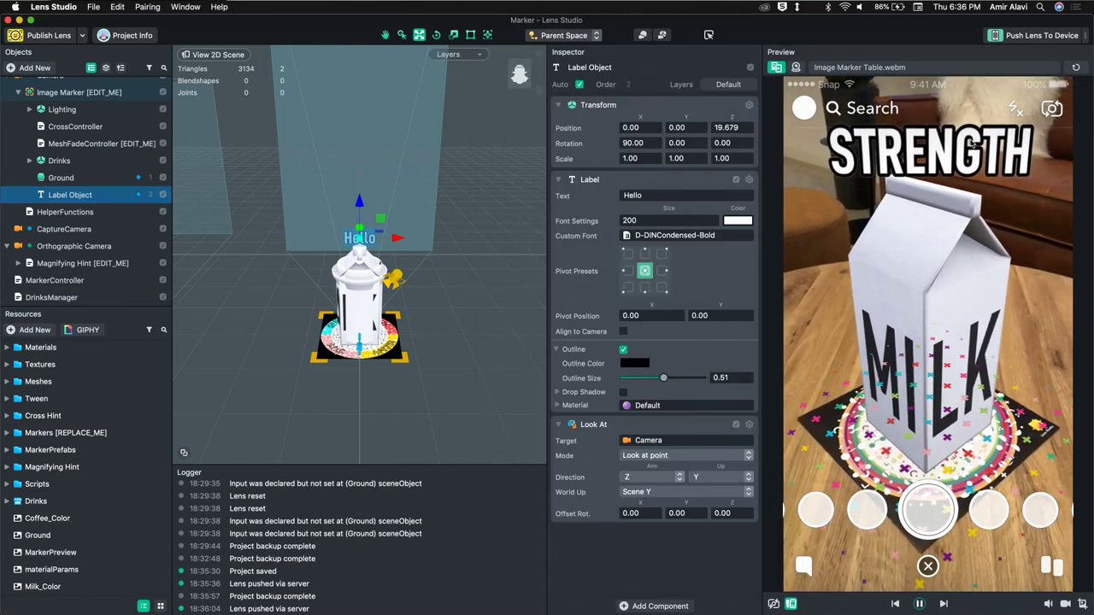
pyautogui.click(1018, 37)
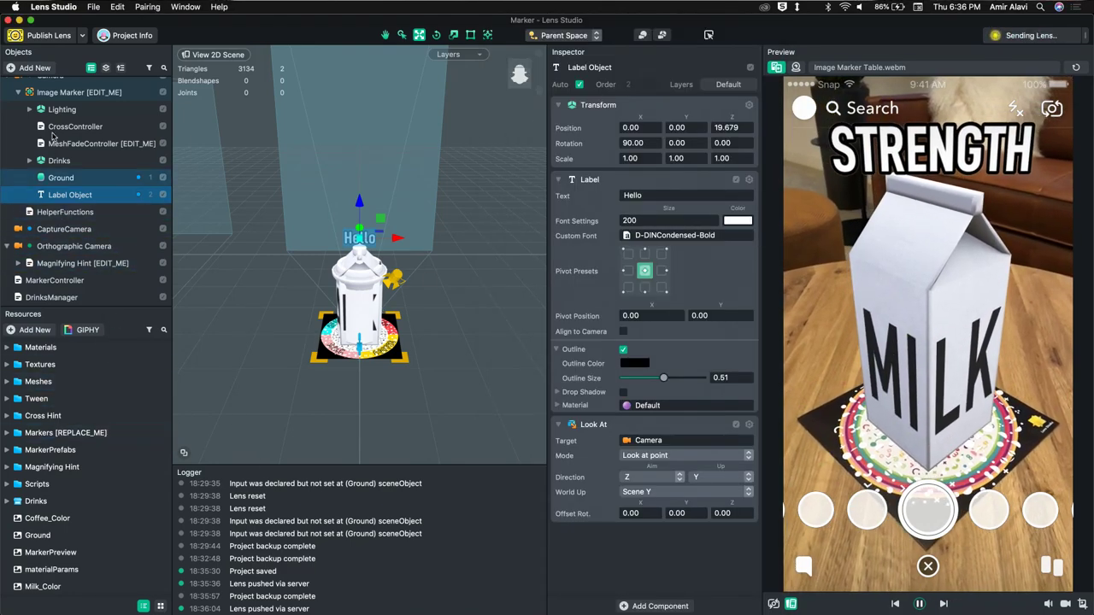
pyautogui.click(18, 92)
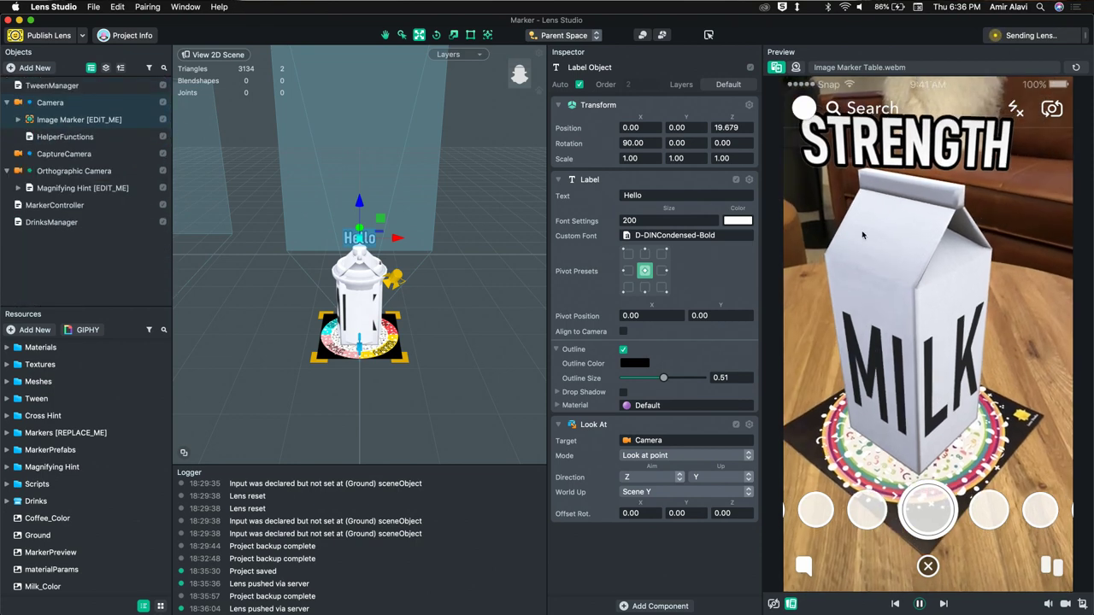
pyautogui.click(883, 68)
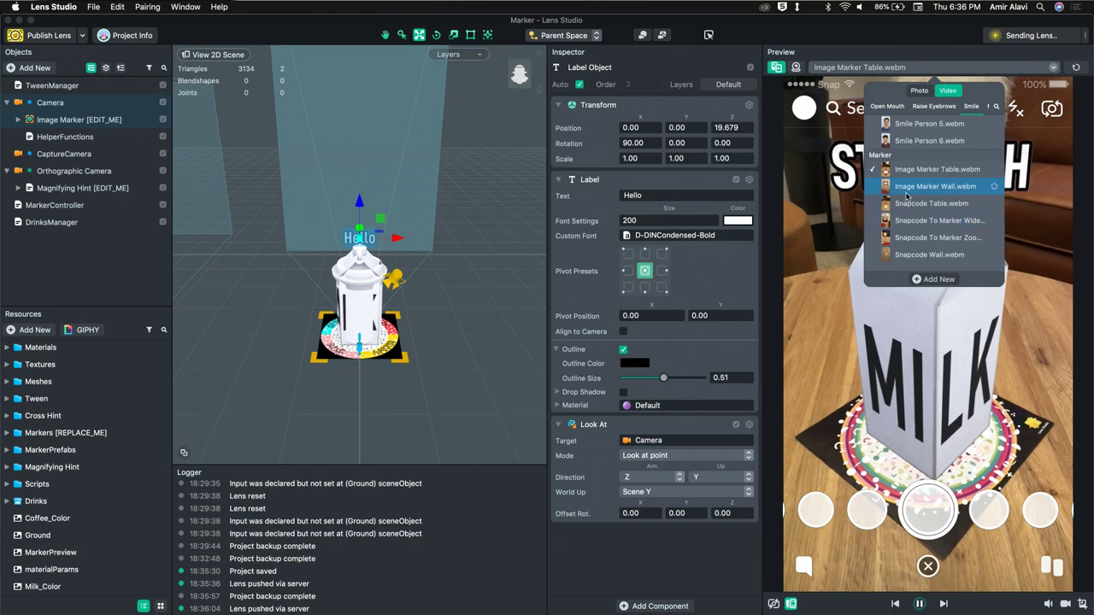
pyautogui.click(912, 205)
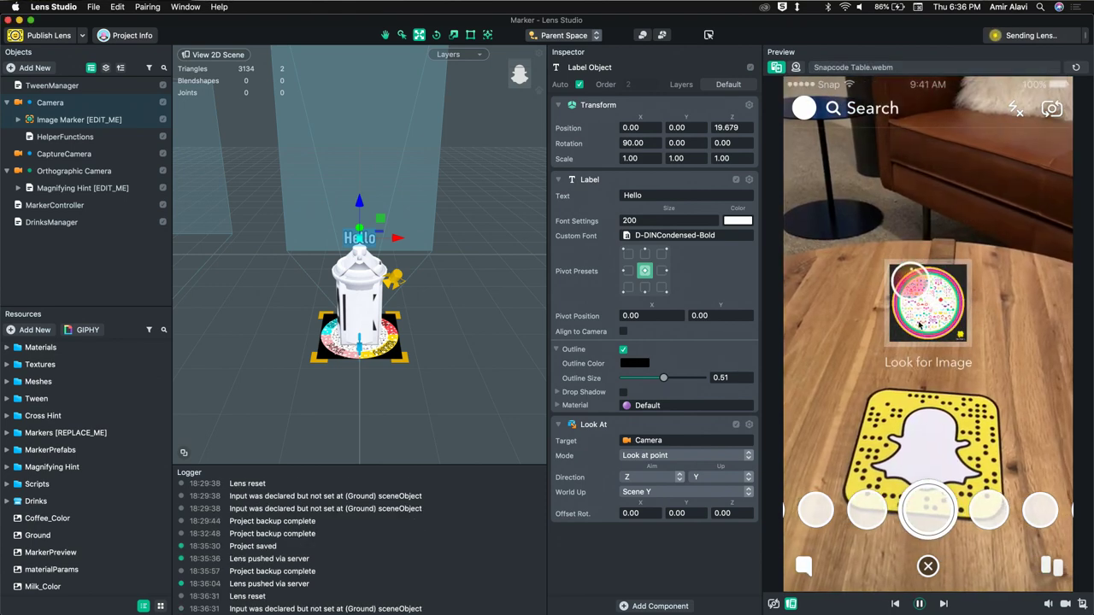
# Step: Examine the marker hint and drinks on the phone in QuickTime Player against the Lens Studio preview
pyautogui.press('super+Tab')
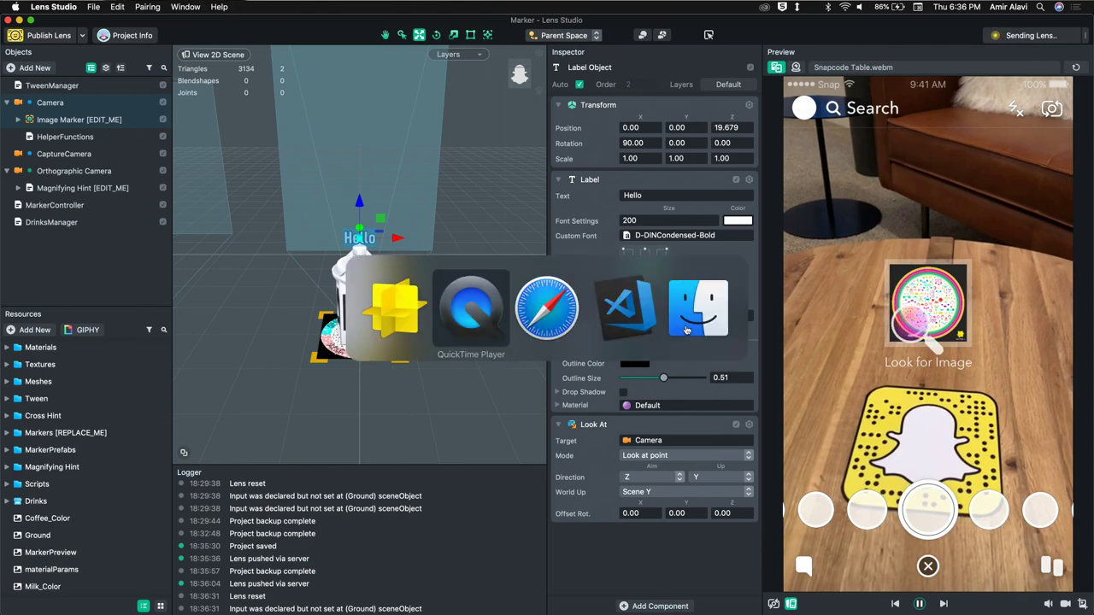
pyautogui.moveTo(605, 328)
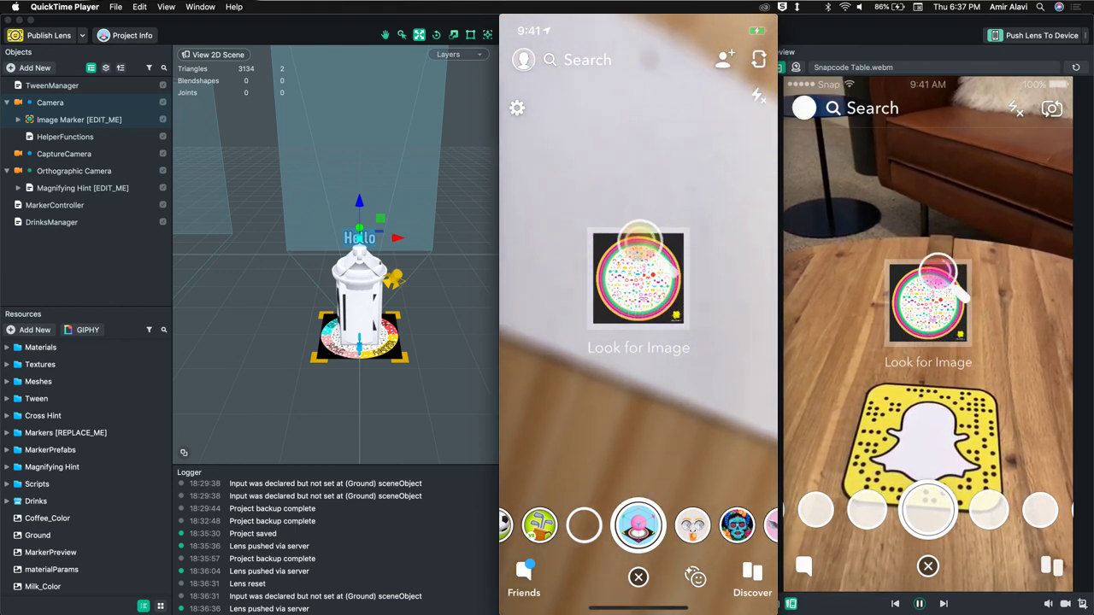
pyautogui.click(979, 342)
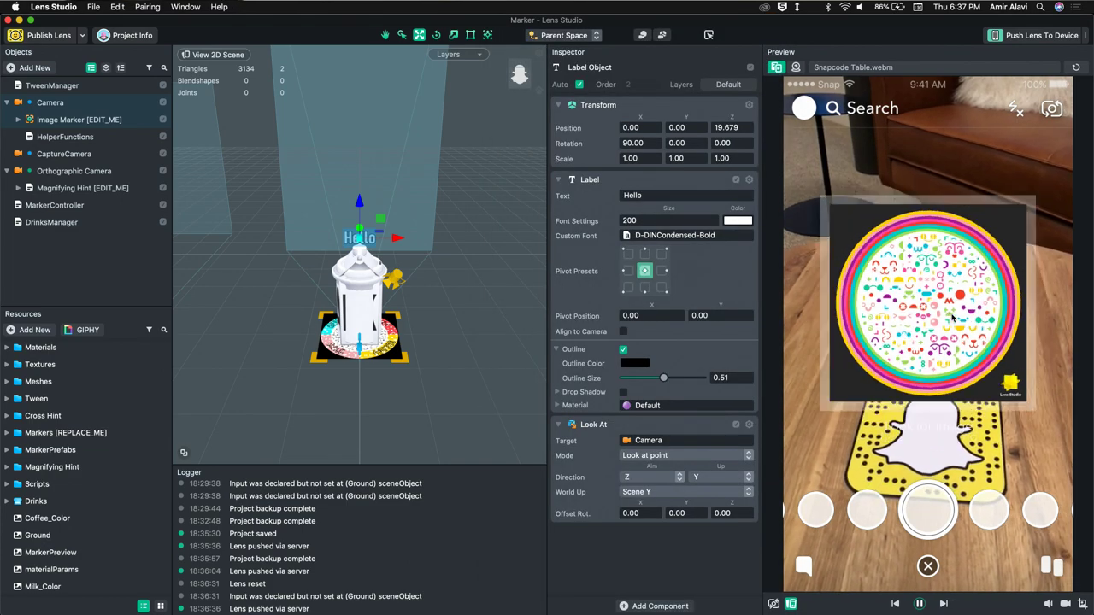
pyautogui.press('super+Tab')
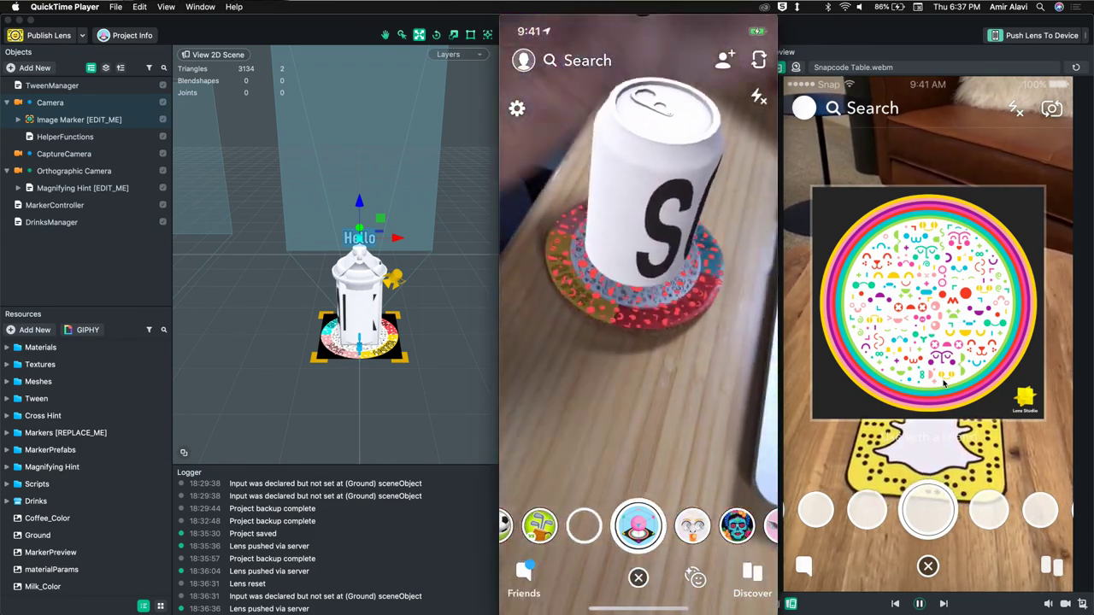
pyautogui.click(954, 428)
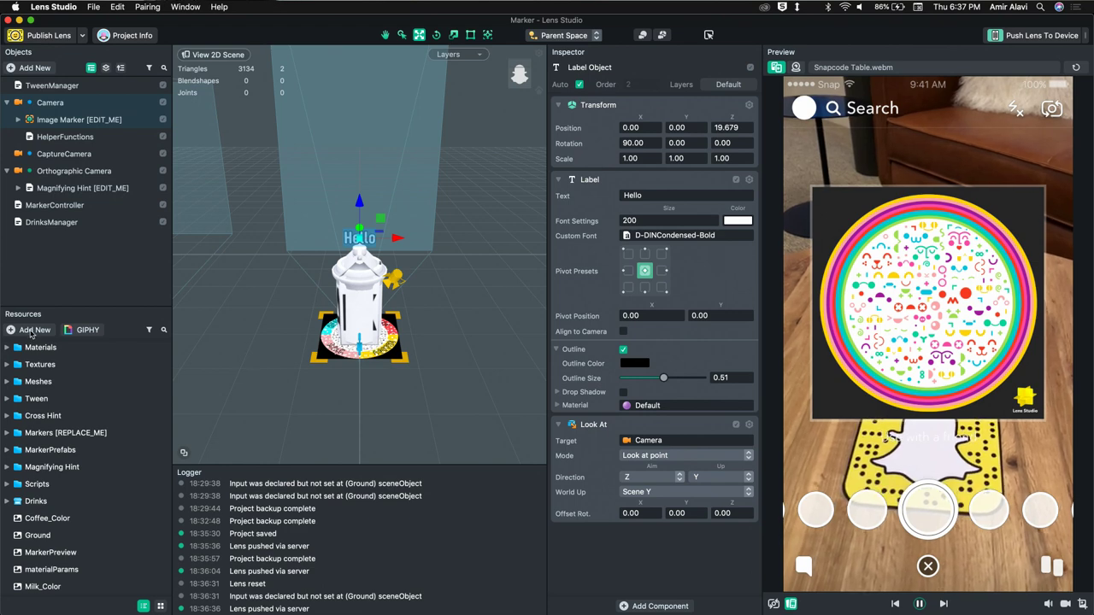
# Step: Import MarkerPreview.png from the PNG folder as a texture resource and select it
pyautogui.click(31, 331)
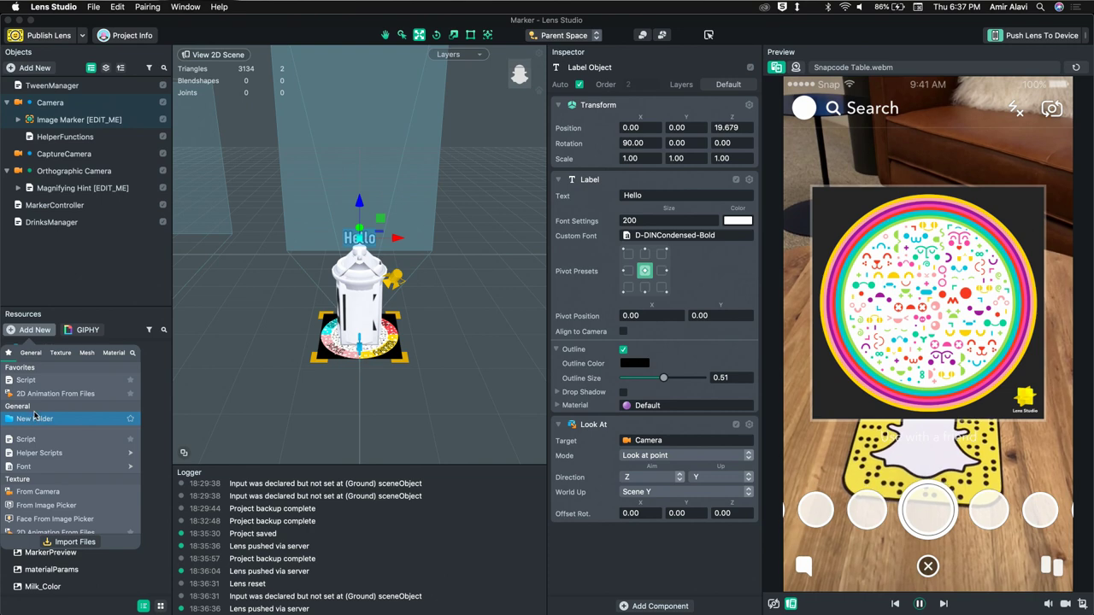
pyautogui.click(66, 544)
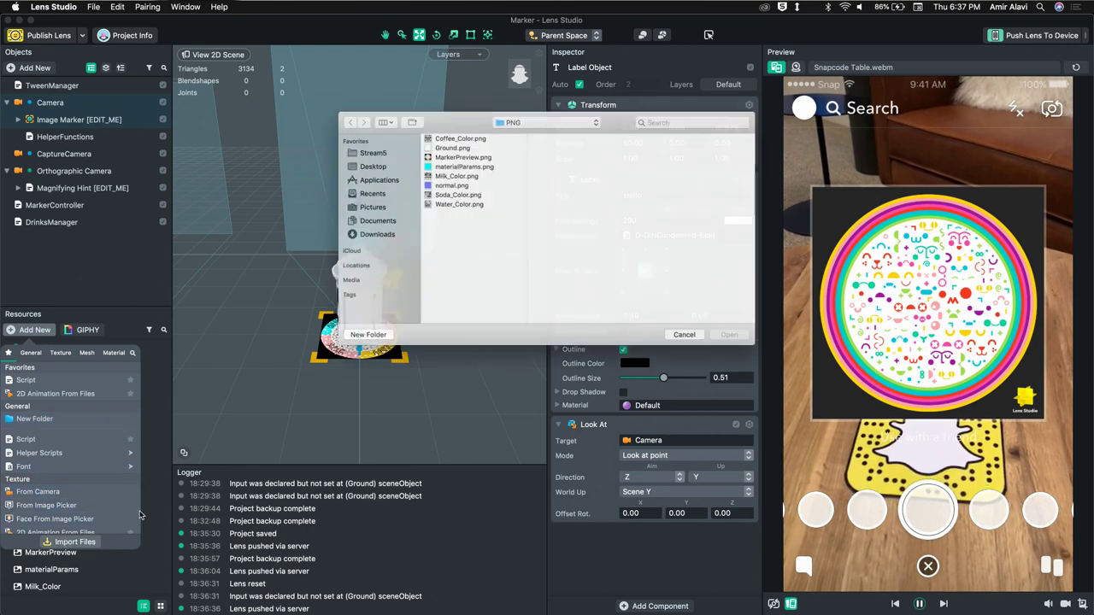
pyautogui.click(447, 151)
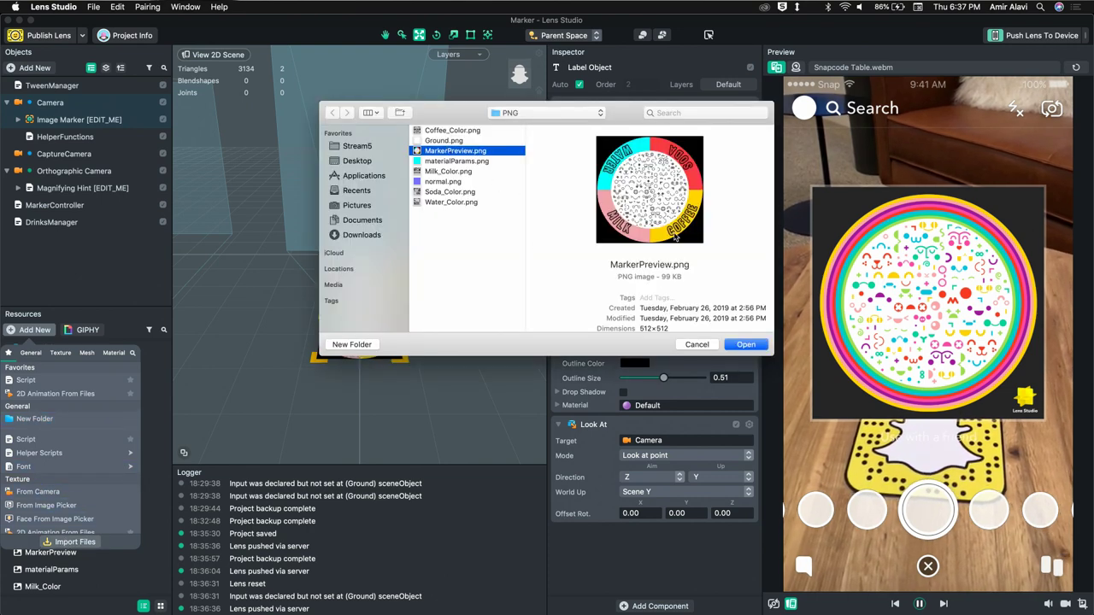
pyautogui.click(745, 344)
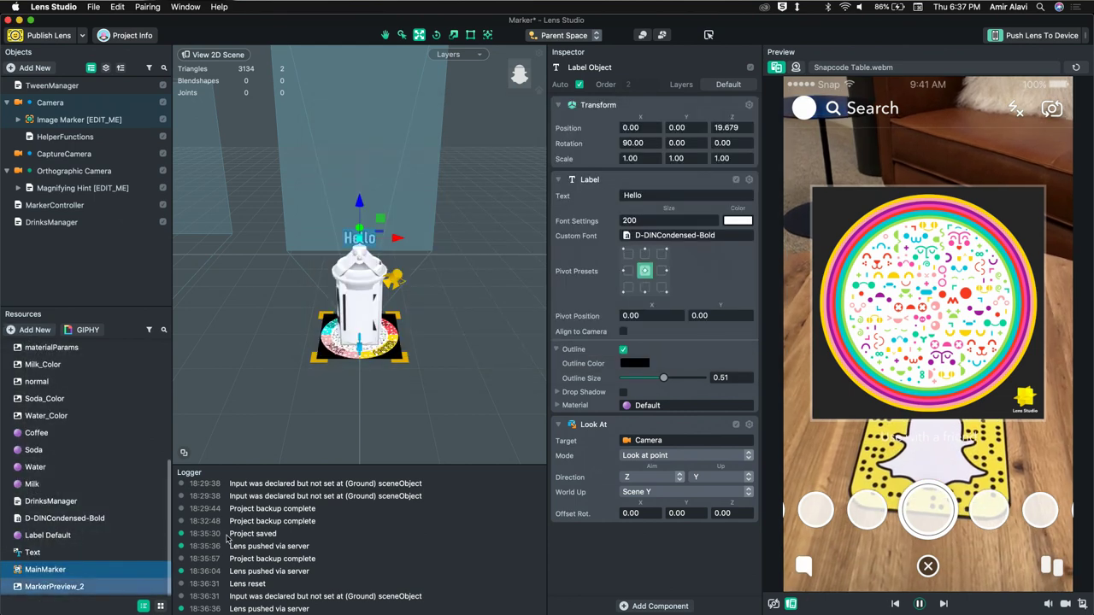
pyautogui.click(70, 588)
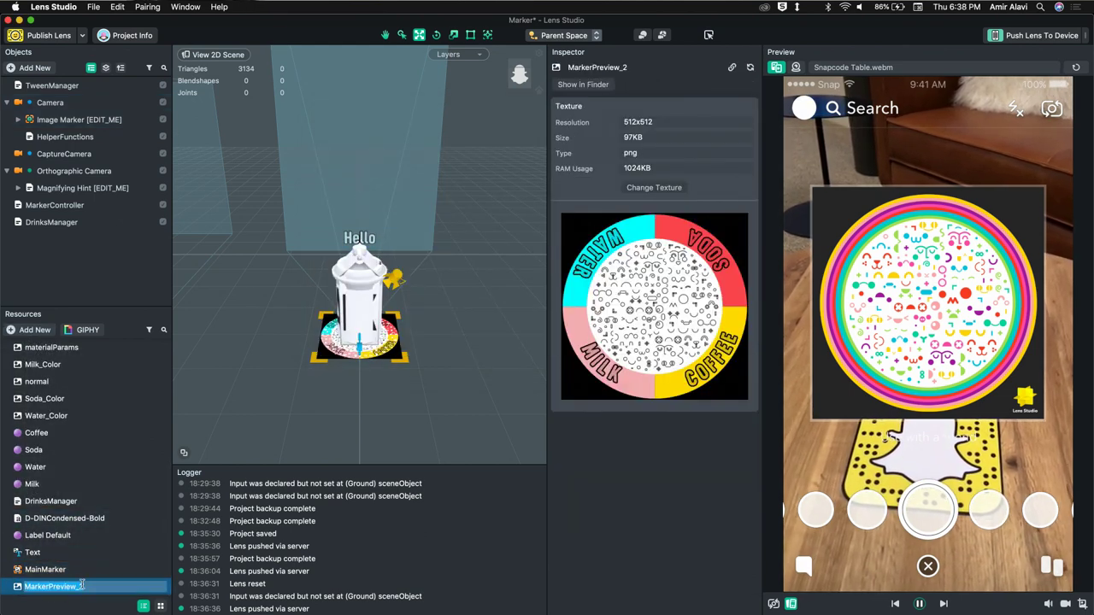
# Step: Compare the MainMarker resource with the newly imported MarkerPreview_2 texture
pyautogui.click(45, 569)
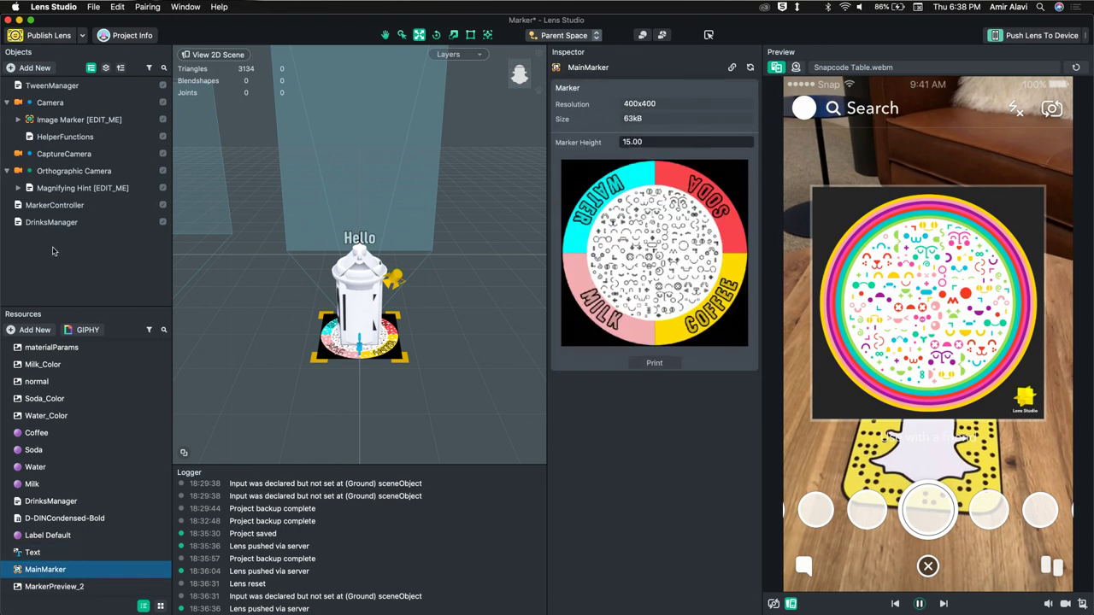
pyautogui.click(18, 188)
pyautogui.click(18, 188)
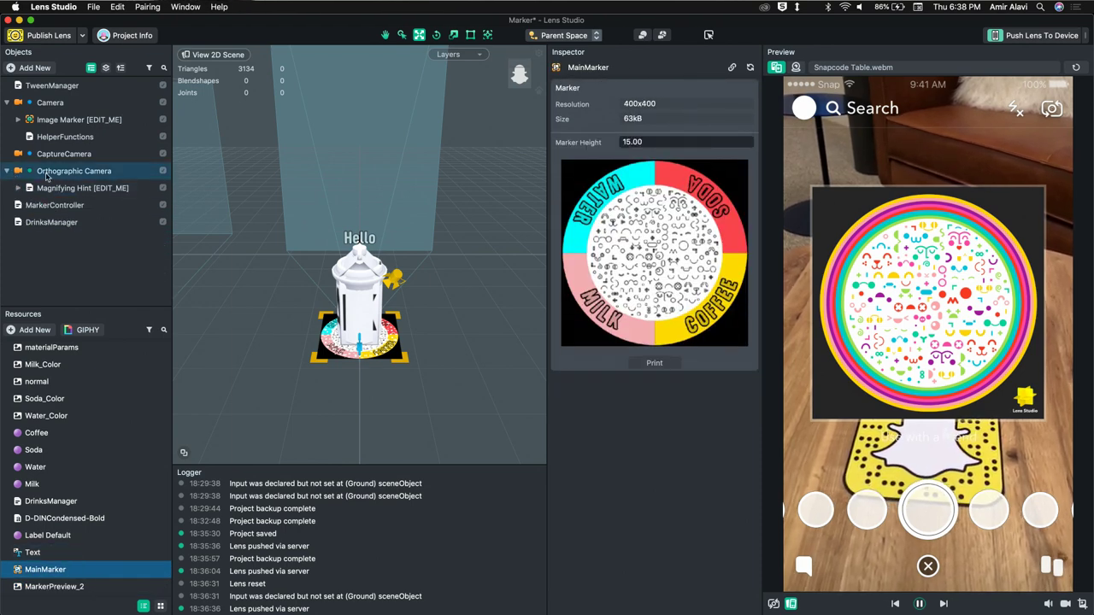
pyautogui.click(8, 172)
pyautogui.click(53, 589)
pyautogui.click(55, 571)
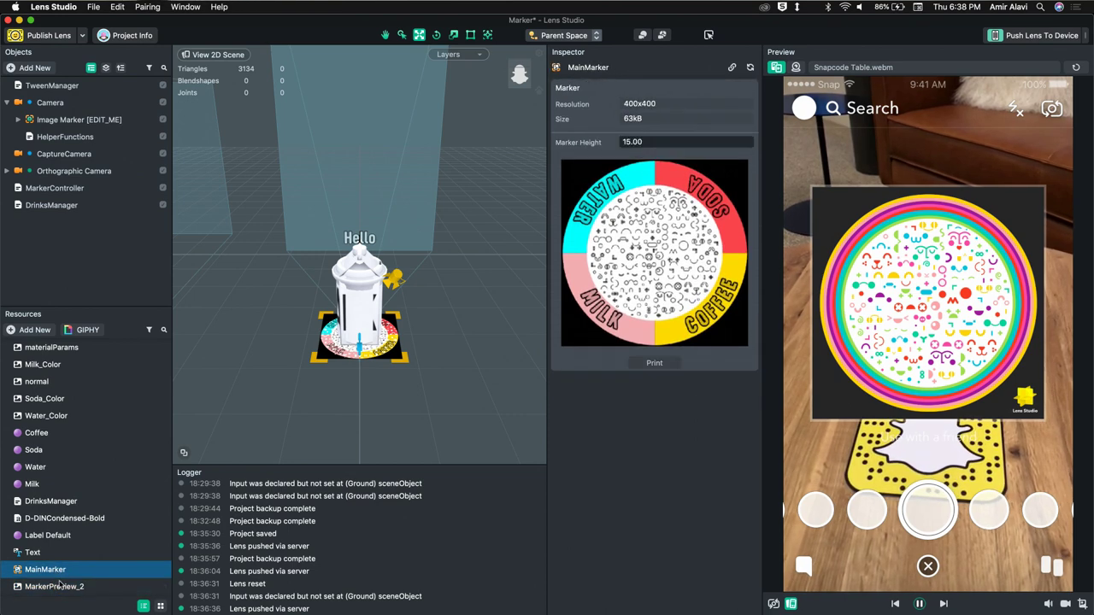
pyautogui.click(56, 588)
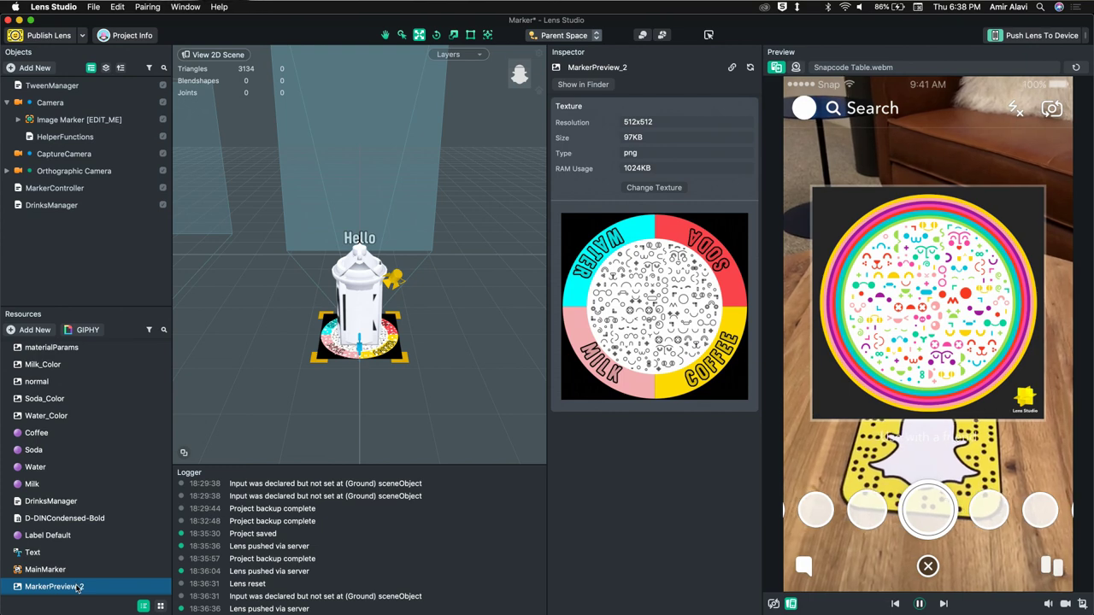
# Step: Save the project, keeping the MarkerPreview_2 texture's name
pyautogui.press('super+s')
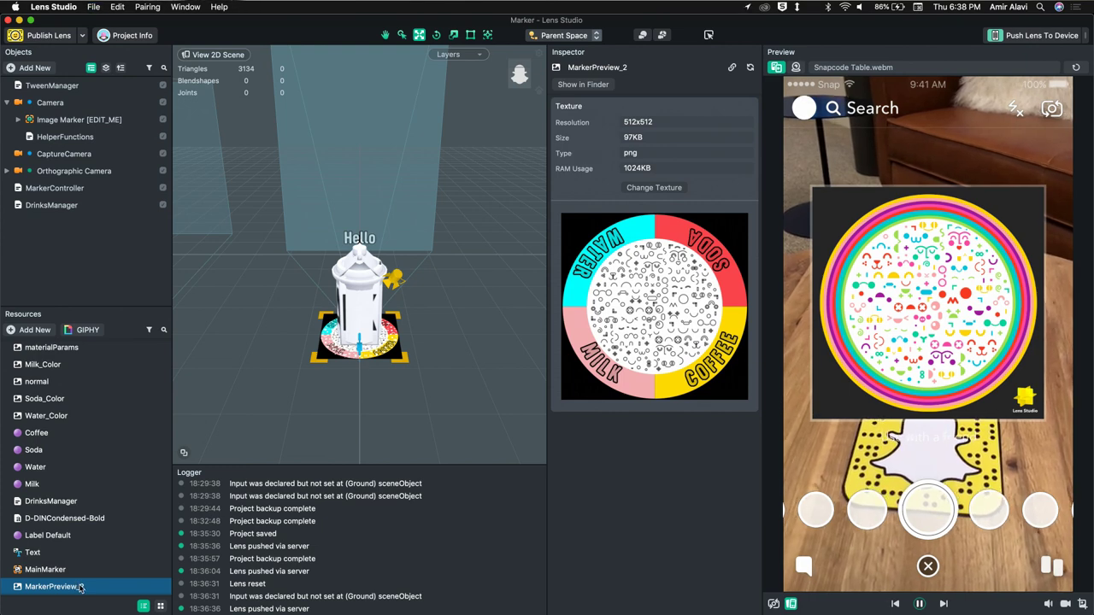
pyautogui.click(80, 588)
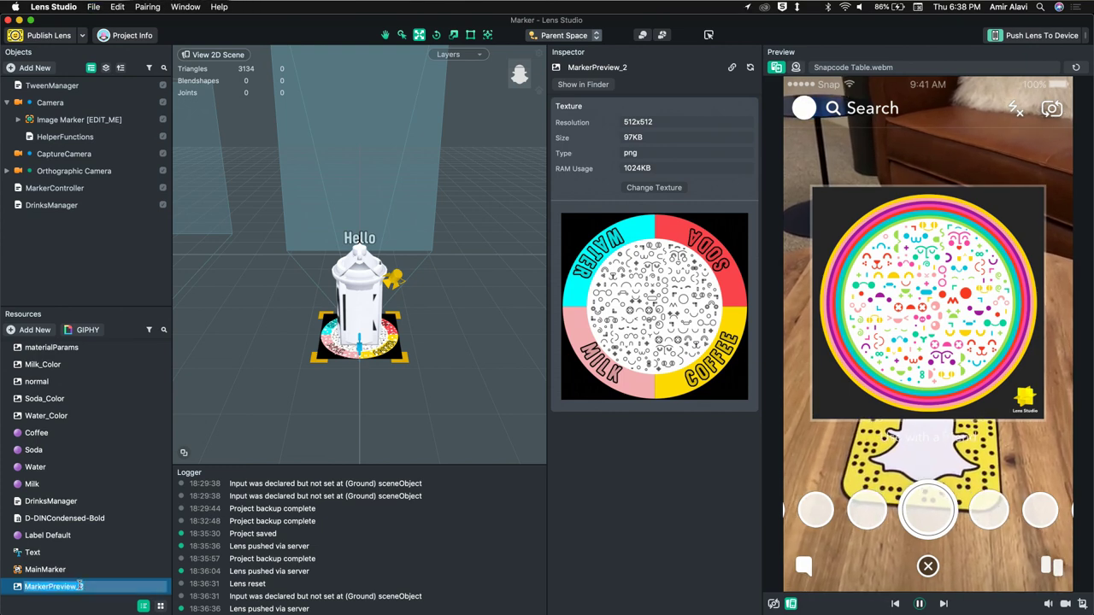
pyautogui.press('Return')
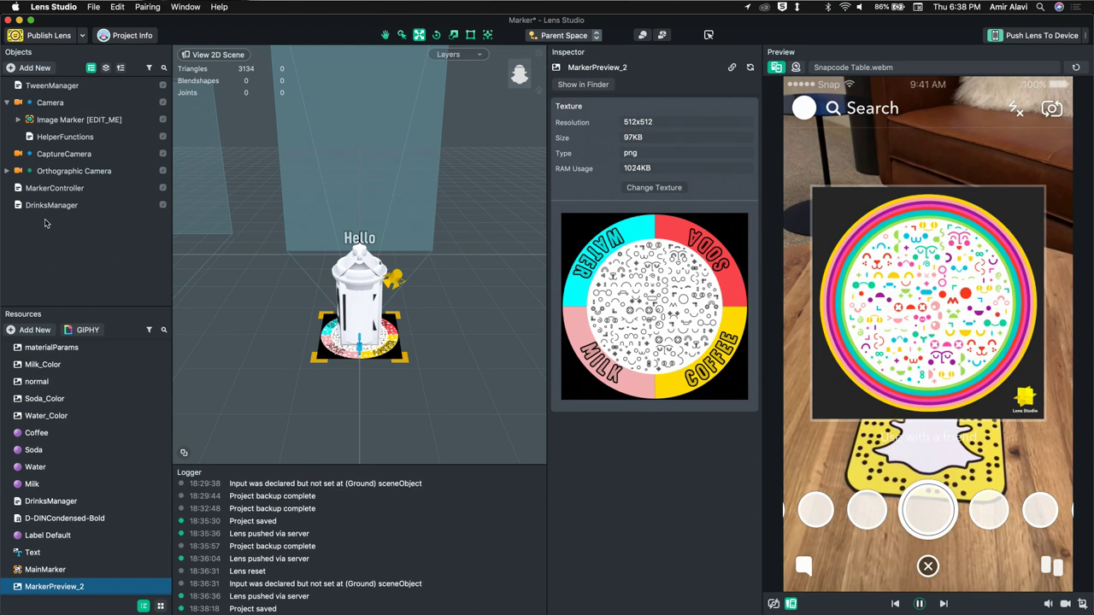
# Step: Set the preview texture of the Magnifying Hint object under the Orthographic Camera to MarkerPreview_2
pyautogui.click(7, 171)
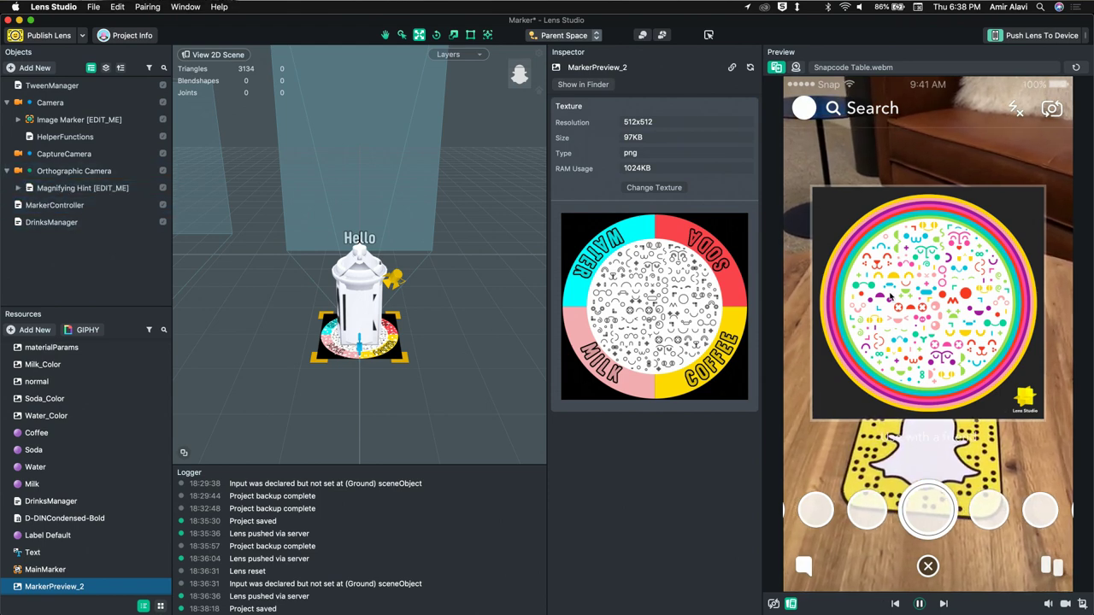
pyautogui.click(7, 171)
pyautogui.click(7, 171)
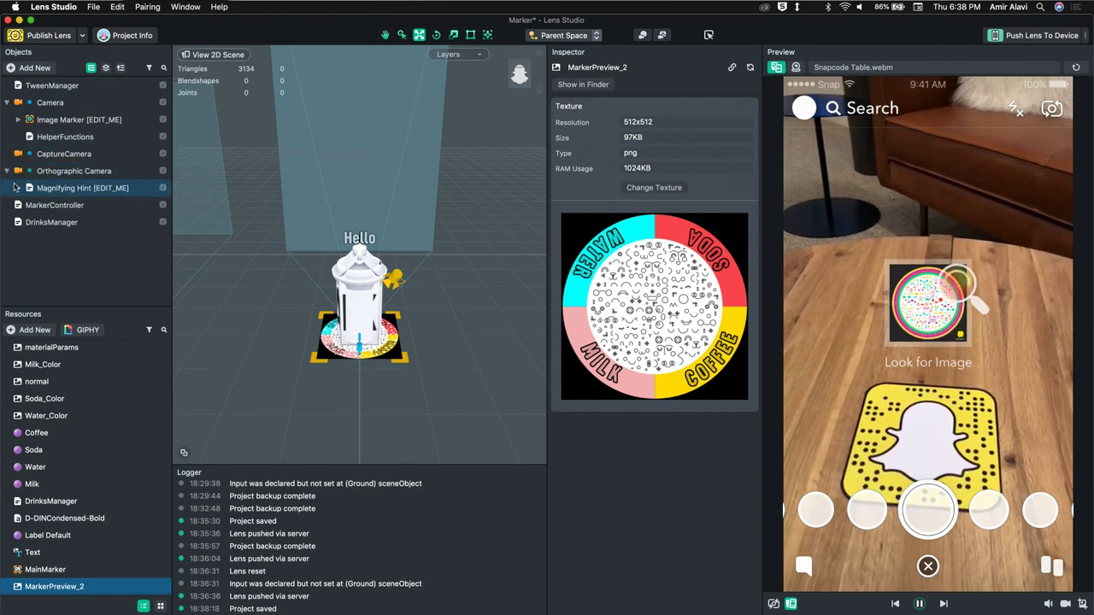
pyautogui.click(49, 191)
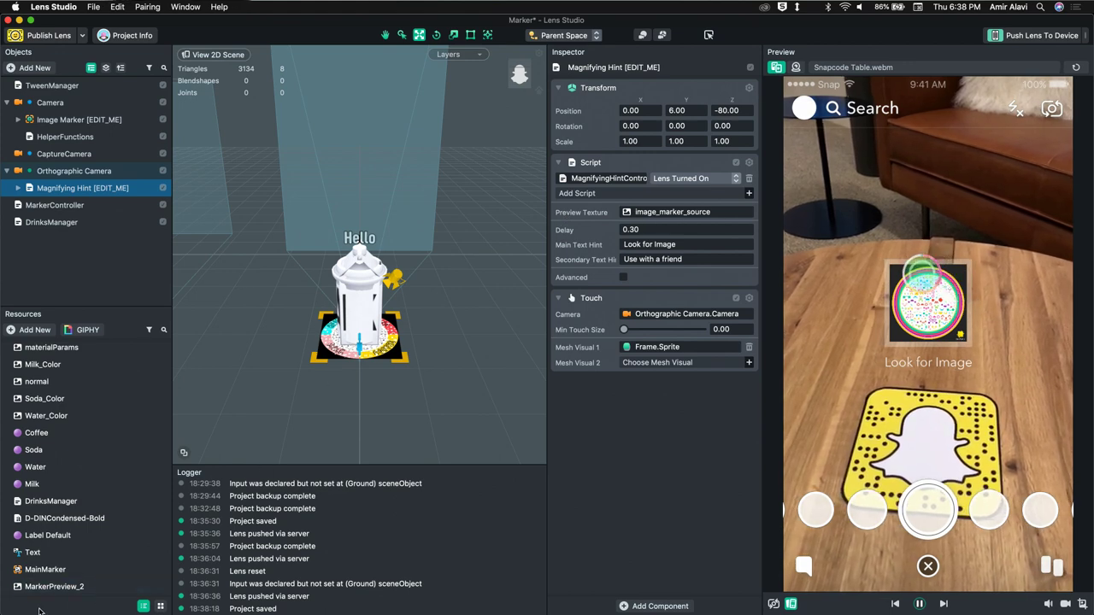
pyautogui.scroll(10, 54, 530)
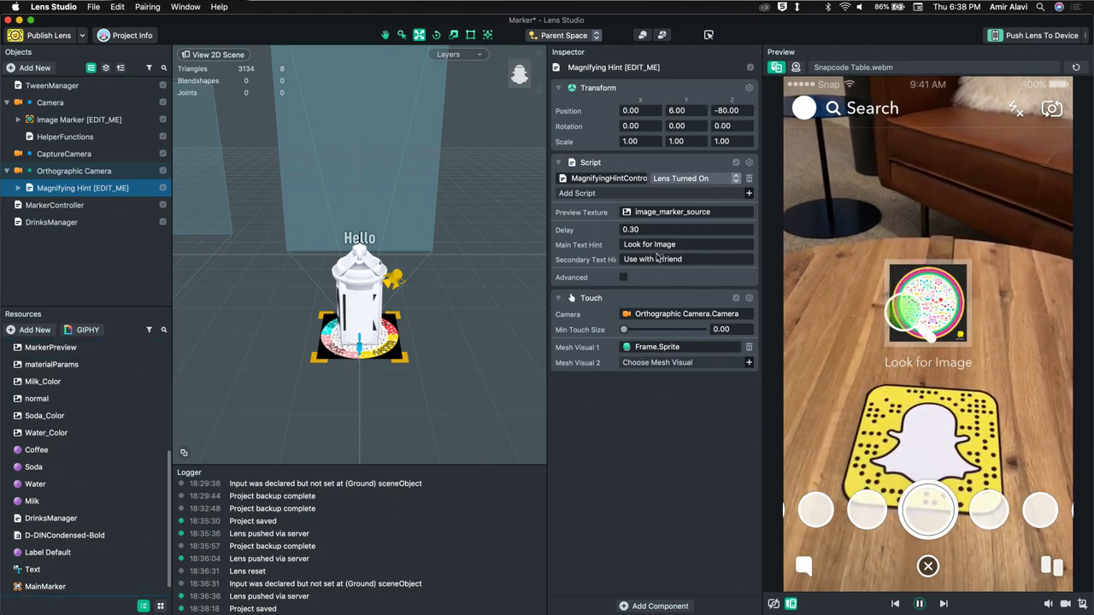
pyautogui.moveTo(668, 219); pyautogui.dragTo(669, 216)
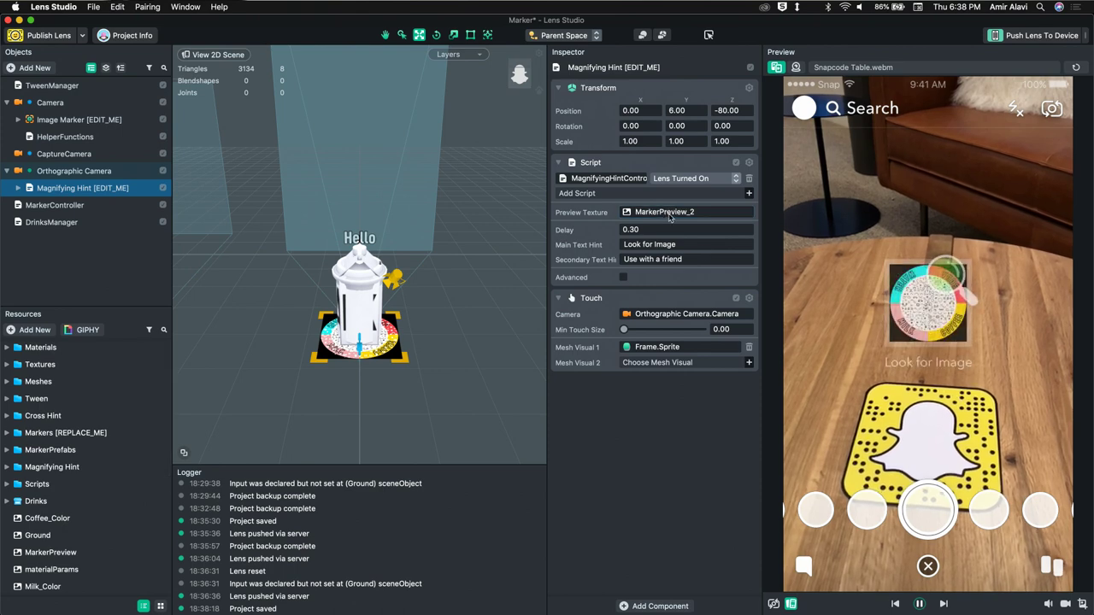
# Step: Enlarge the marker hint image in the preview and switch the preview video to Image Marker Table.webm
pyautogui.click(938, 306)
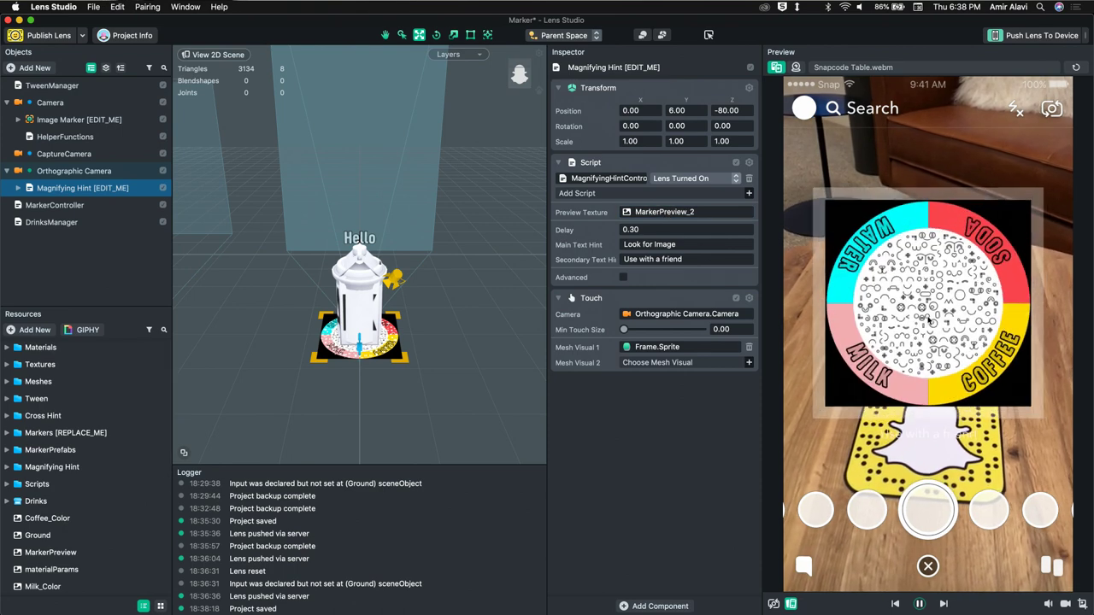
pyautogui.click(891, 66)
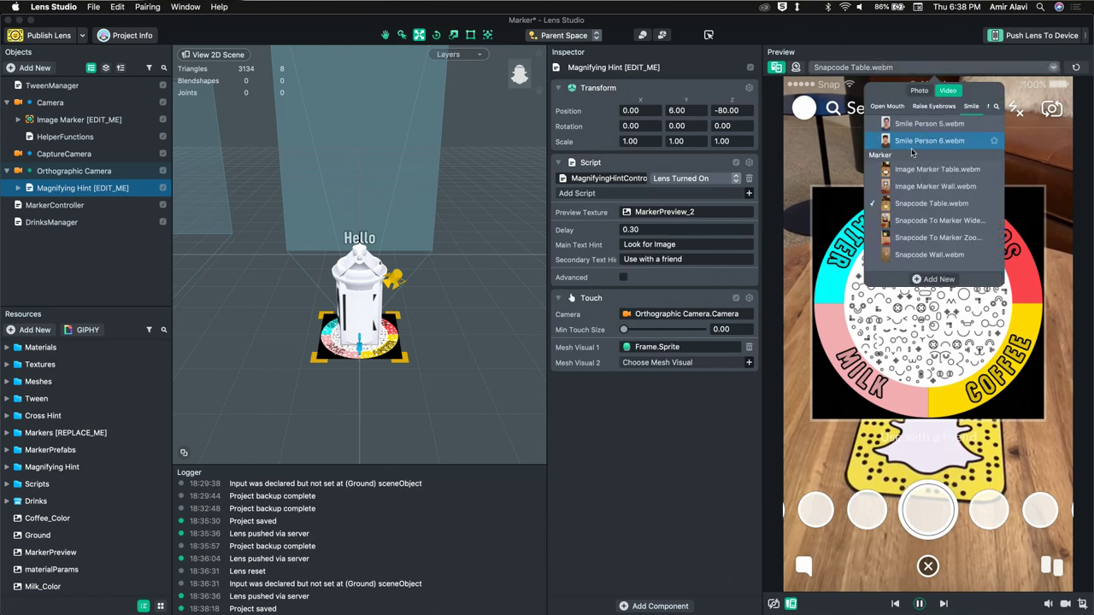
pyautogui.click(932, 169)
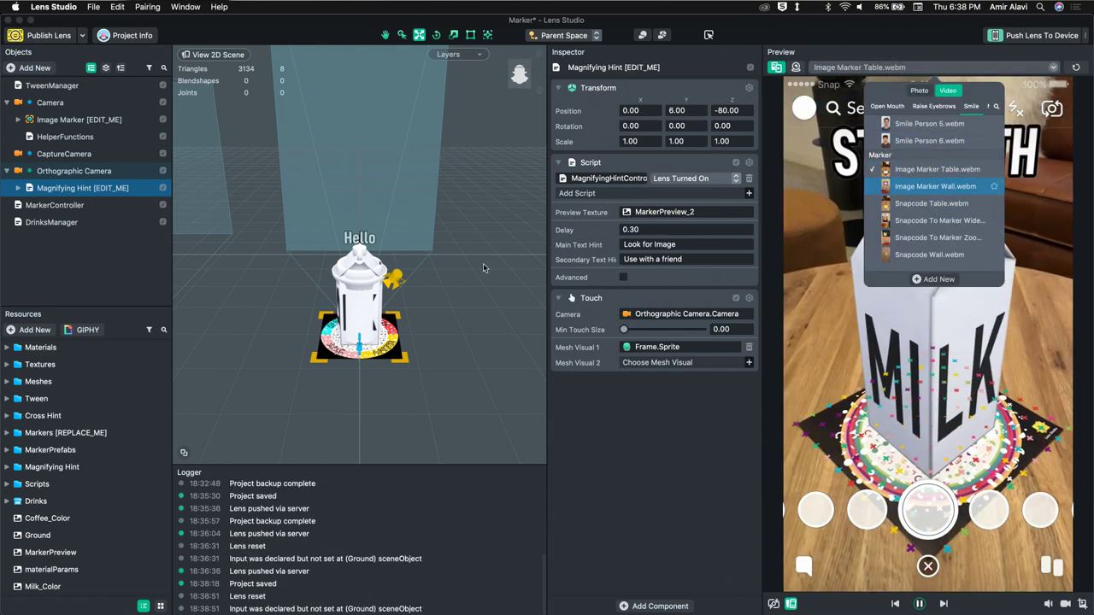
# Step: Inspect the Ground sprite's settings under Image Marker and collapse the Camera hierarchy
pyautogui.click(18, 120)
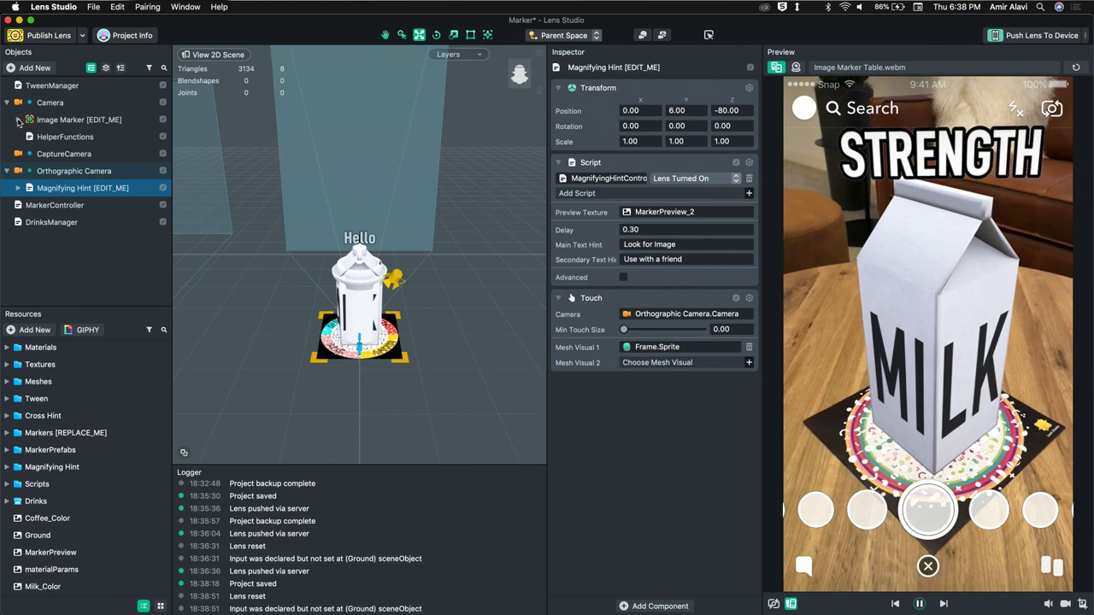
pyautogui.click(18, 120)
pyautogui.click(60, 205)
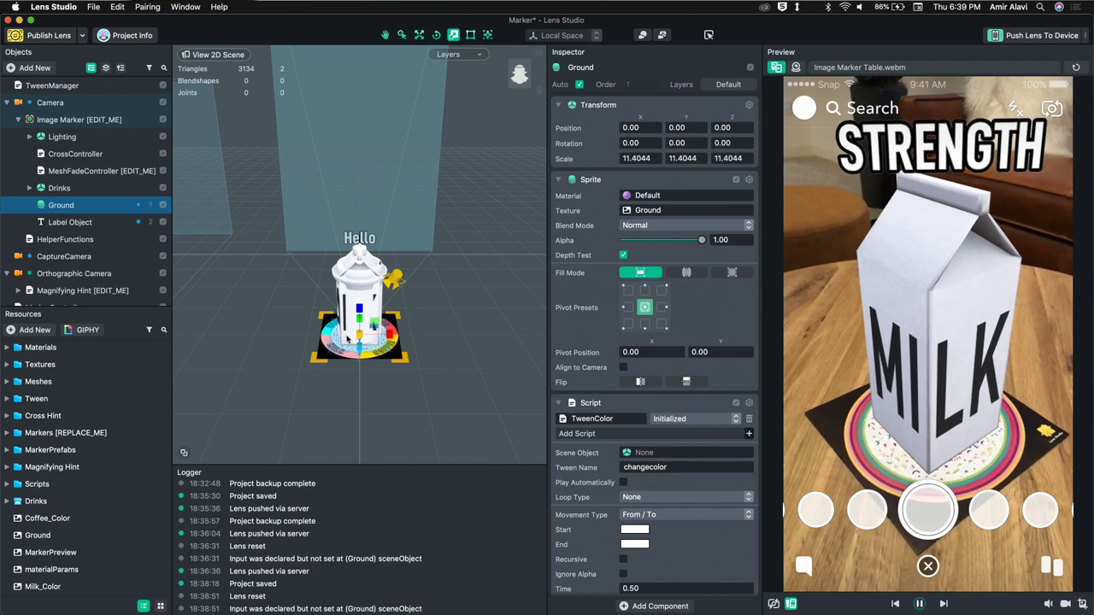
pyautogui.click(18, 119)
pyautogui.click(6, 102)
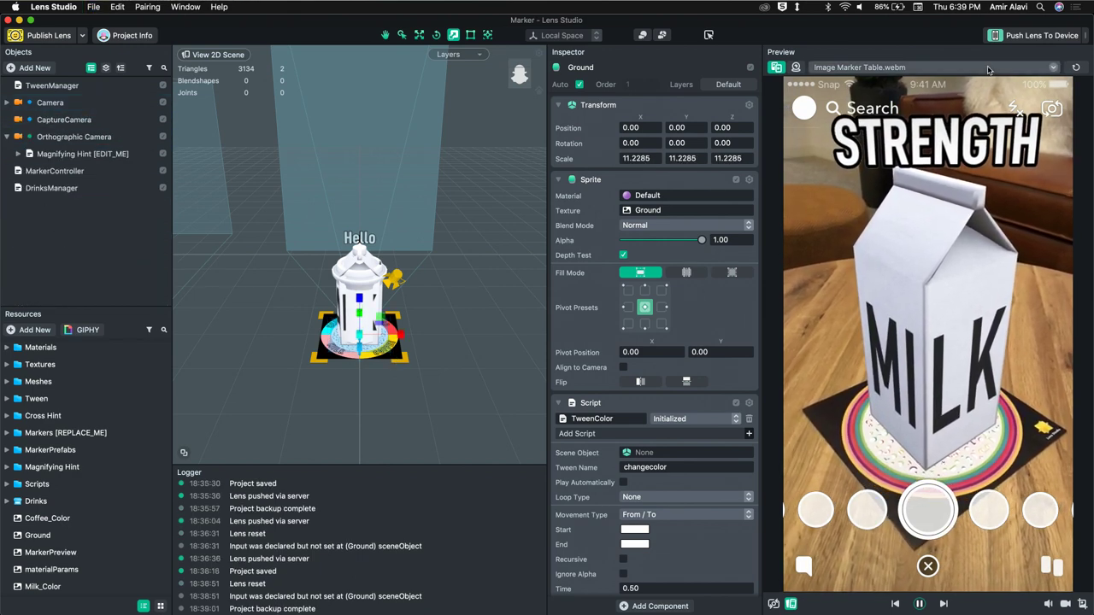
# Step: Push the lens with the new hint texture to the paired phone
pyautogui.click(1014, 40)
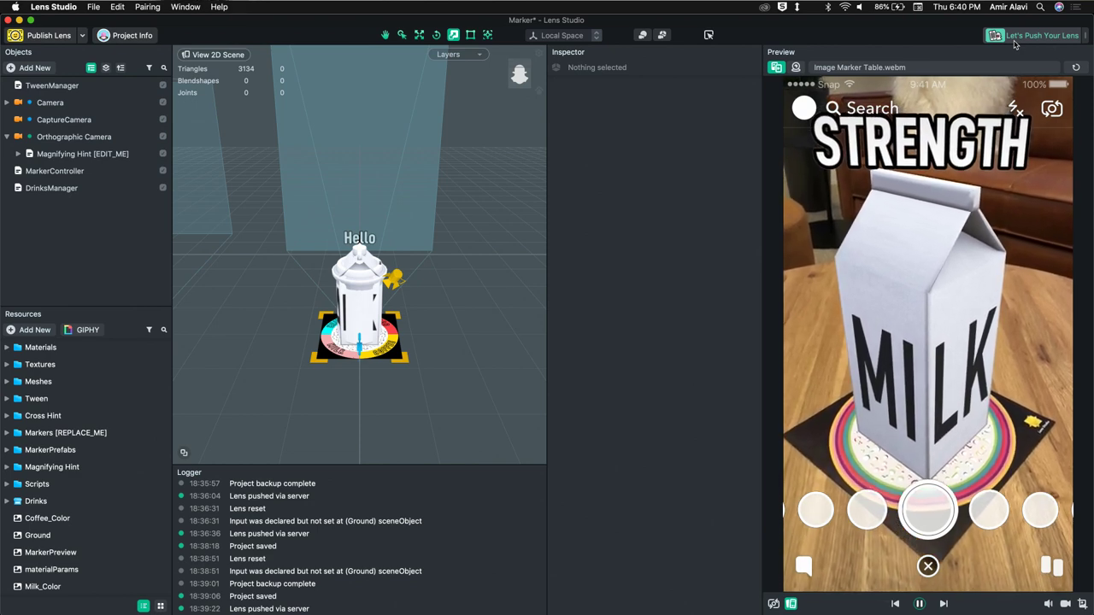
pyautogui.click(1014, 39)
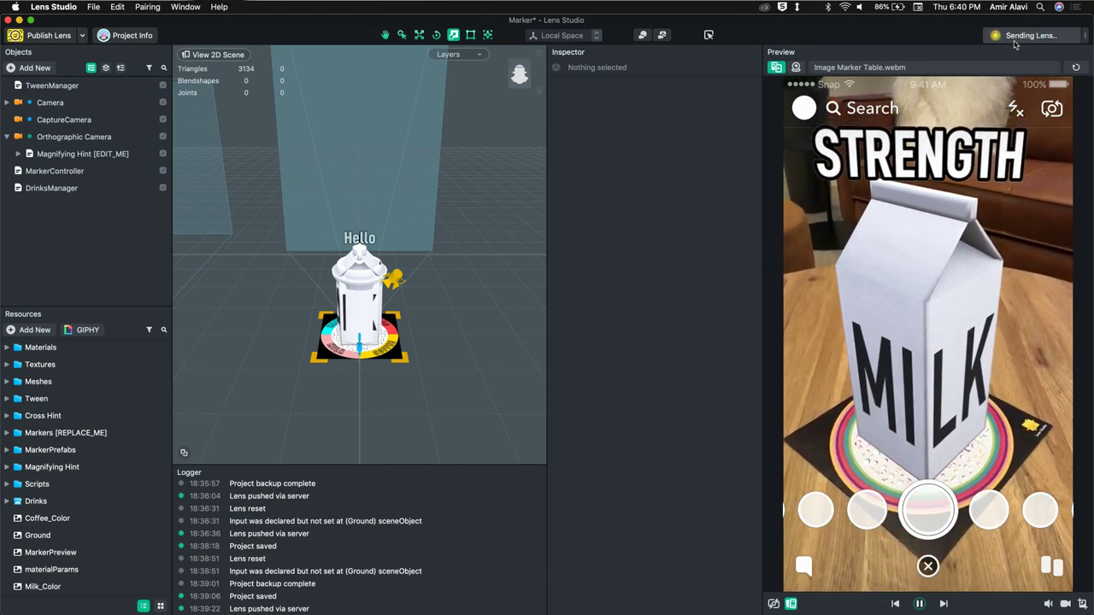